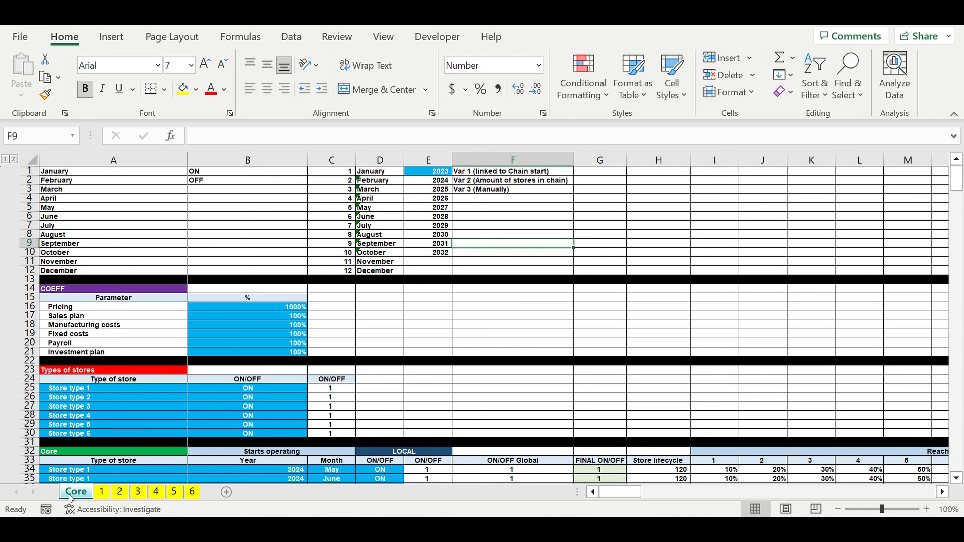
Step: Examine the Core table's Type of store entries and dropdown options, plus the start year, month and local ON/OFF cells
scroll(157, 334, down, 9)
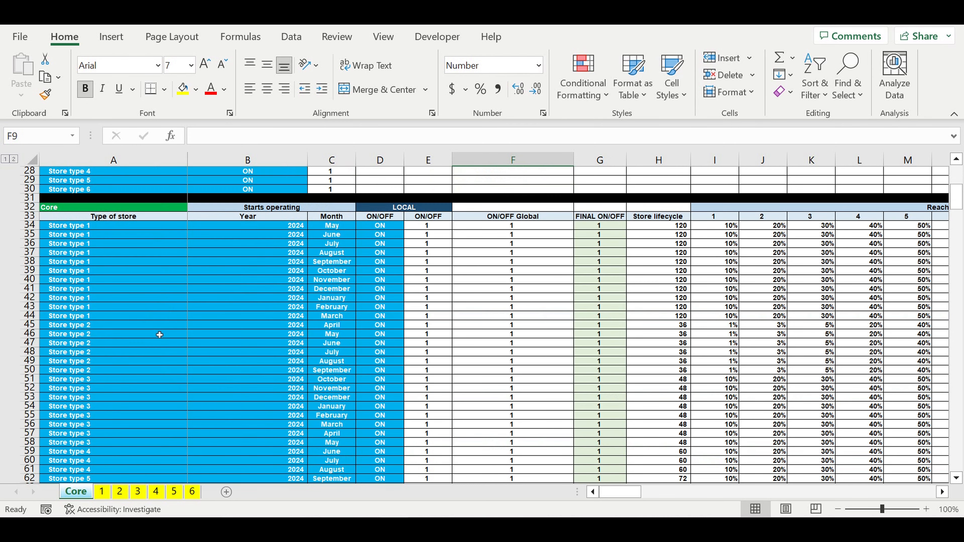
drag(82, 226, 87, 462)
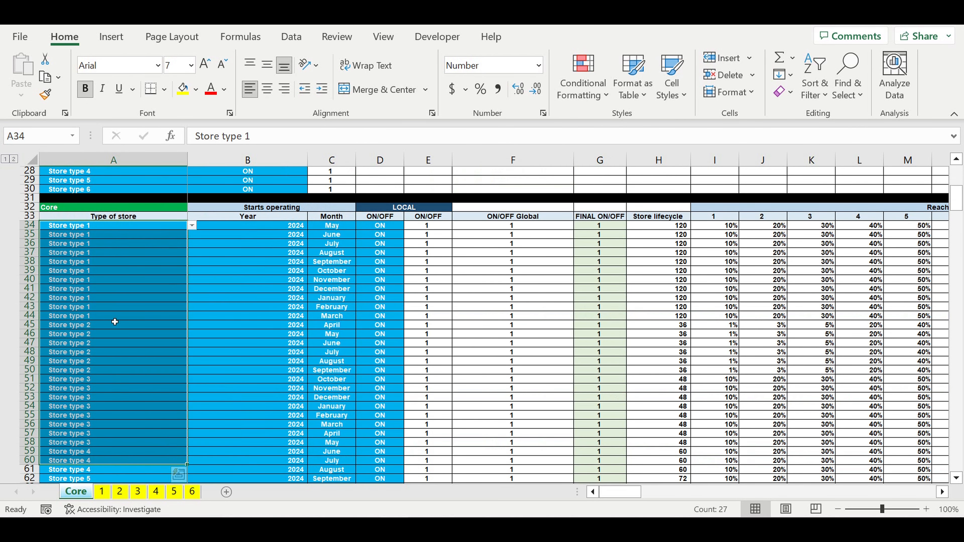
click(116, 318)
click(193, 316)
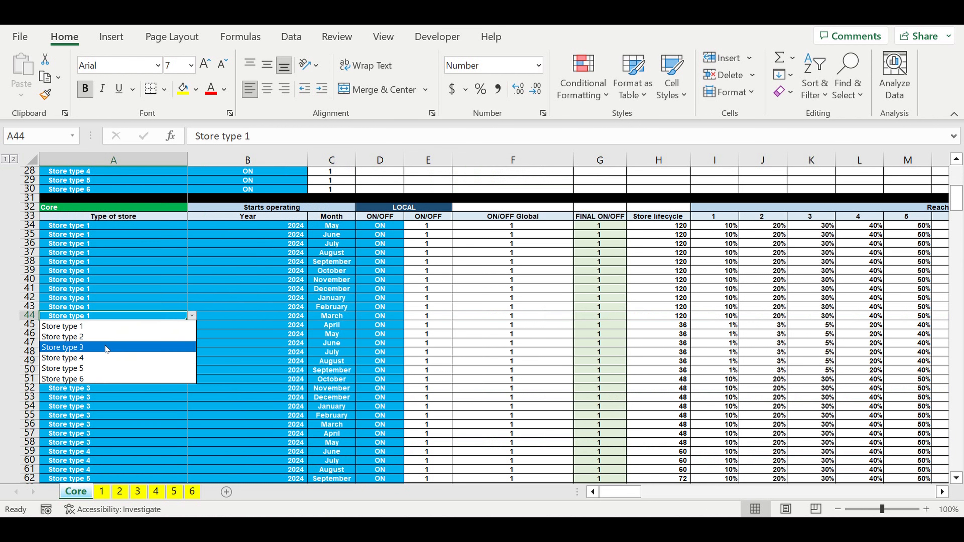
click(252, 359)
click(289, 335)
click(322, 337)
drag(322, 337, 292, 335)
click(370, 335)
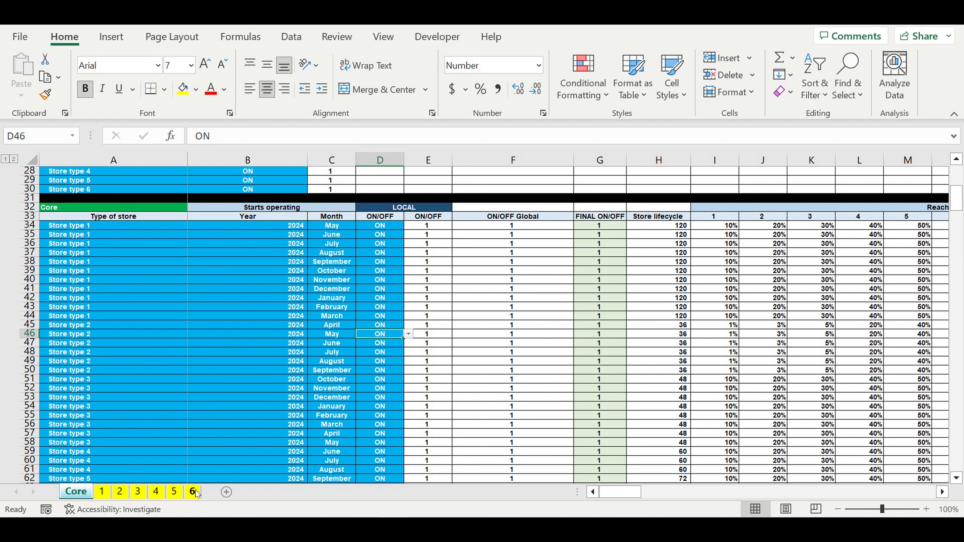
Step: Check the store type options offered for the first Core row and look over the Type of store column
click(78, 228)
click(192, 225)
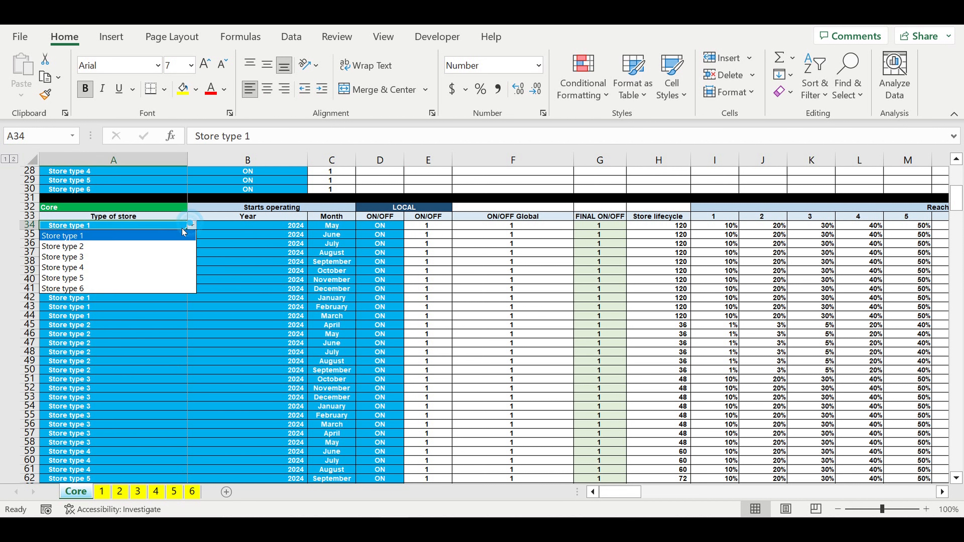
click(111, 338)
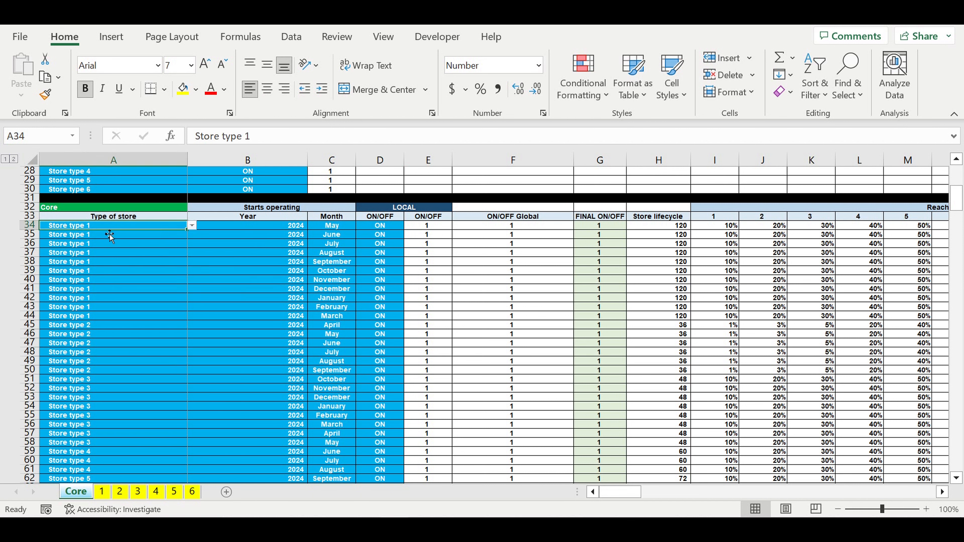
drag(110, 227, 129, 452)
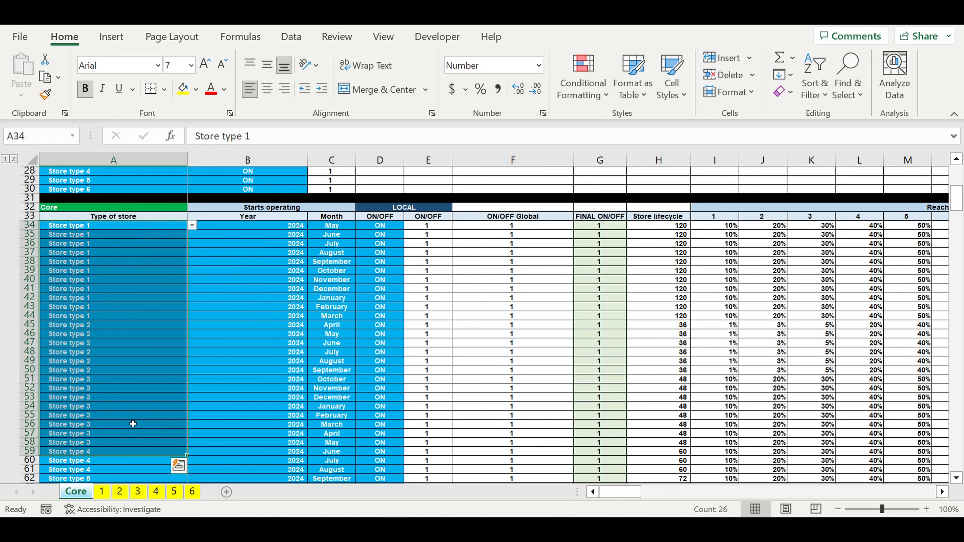
click(200, 381)
Step: Open sheet 1 at its top and examine the start selling month, product names, starting prices, price coefficients and Price Final formula
click(102, 491)
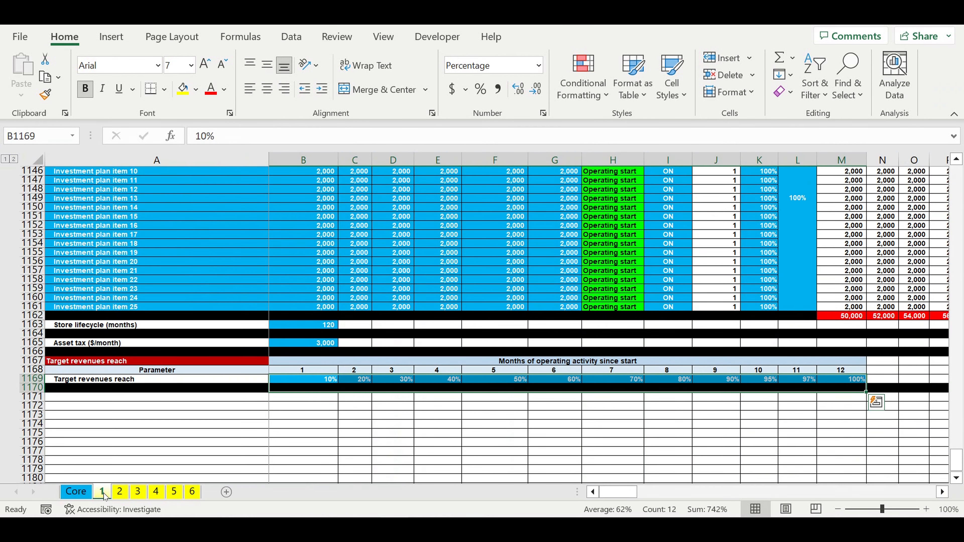
drag(956, 460, 958, 163)
click(402, 361)
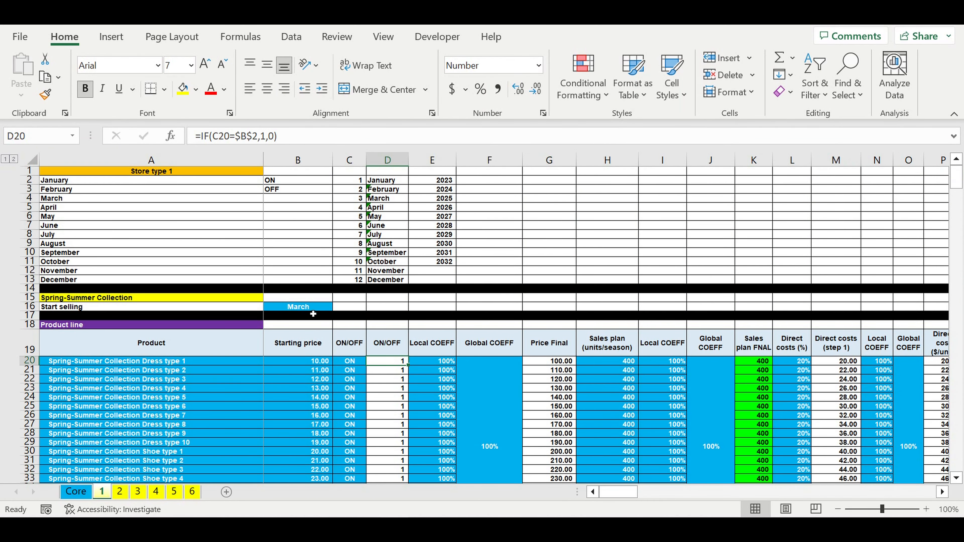
click(300, 309)
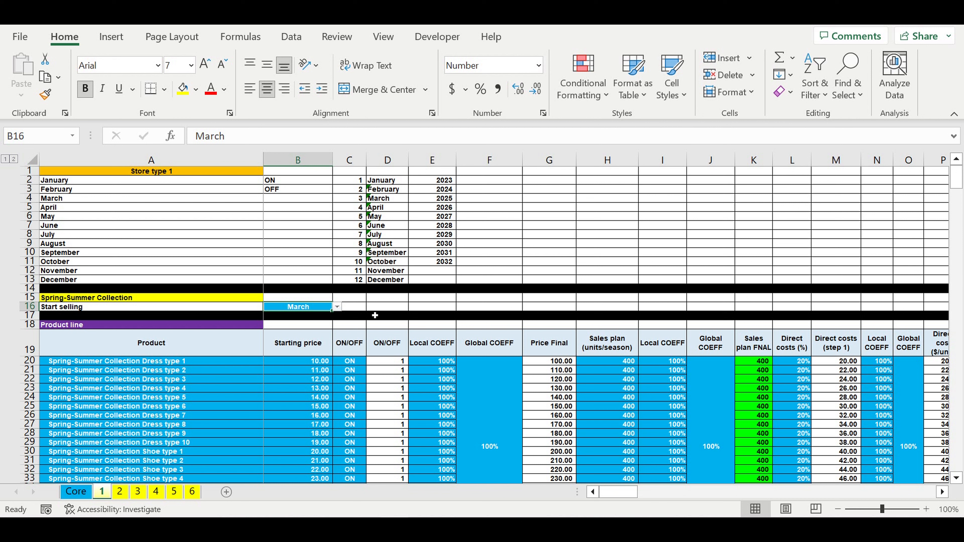
drag(143, 364, 143, 453)
drag(298, 361, 344, 472)
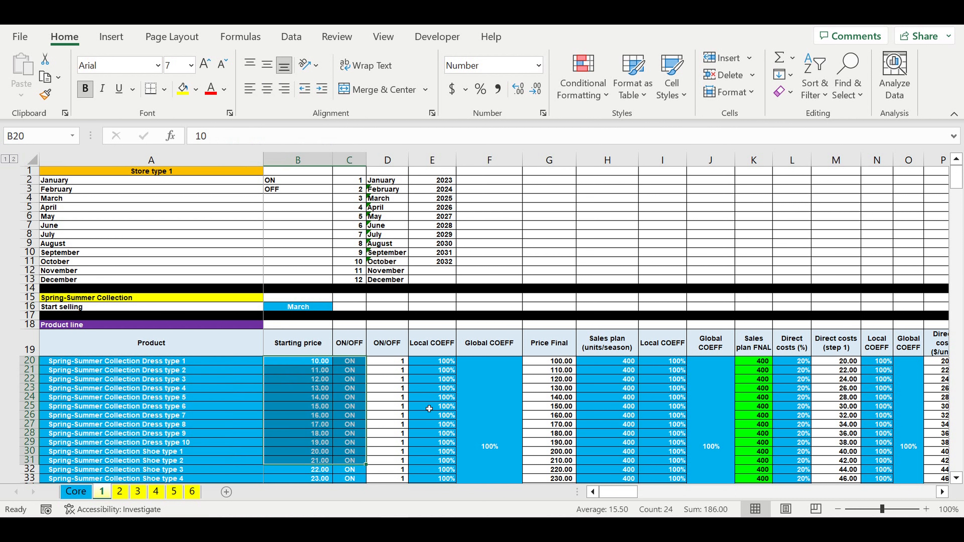
drag(432, 361, 494, 431)
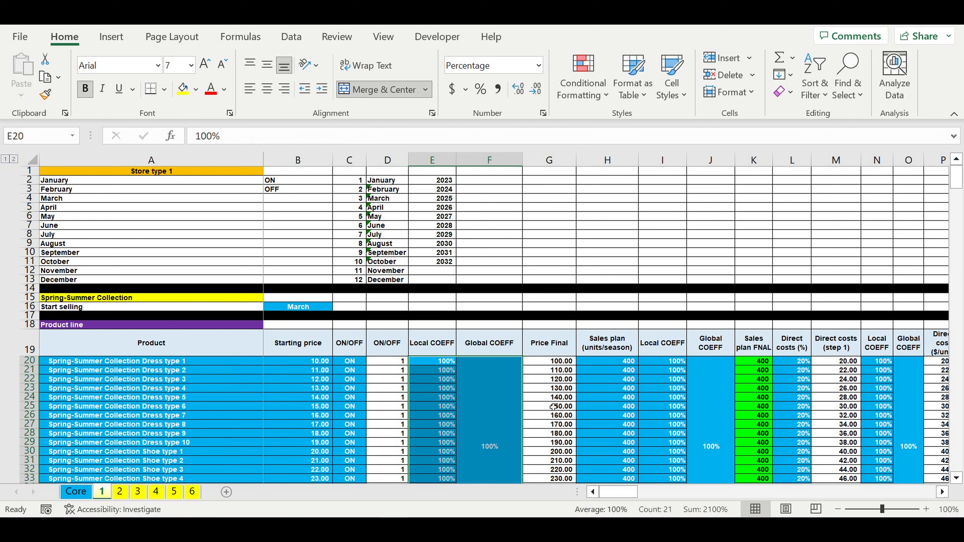
click(569, 399)
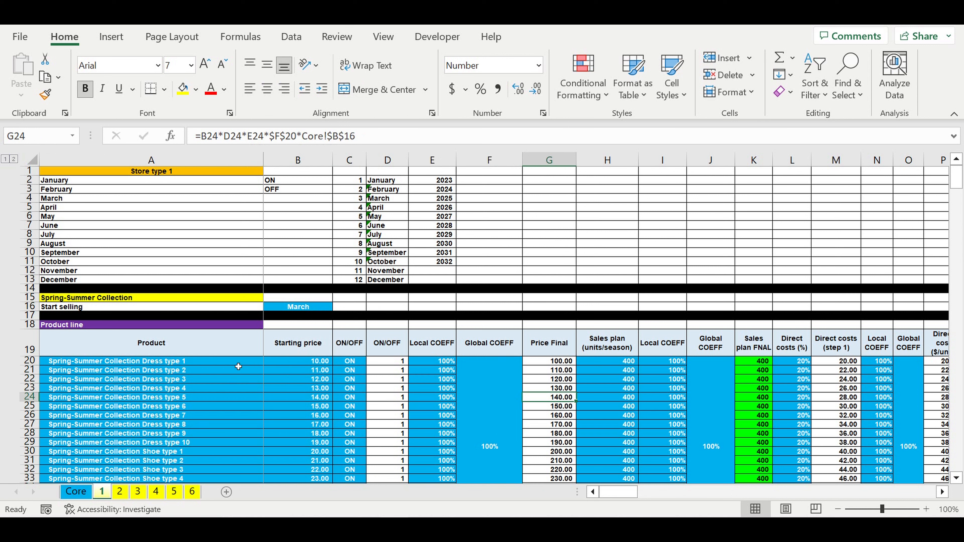
Step: Look over the Spring-Summer Collection's product entries and view the month options for Start selling in B16
drag(238, 364, 357, 451)
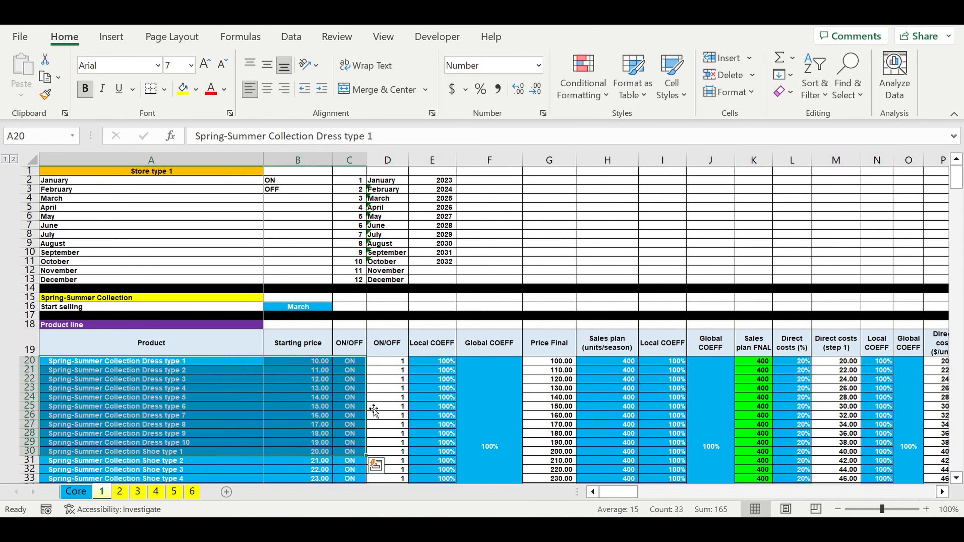
click(382, 399)
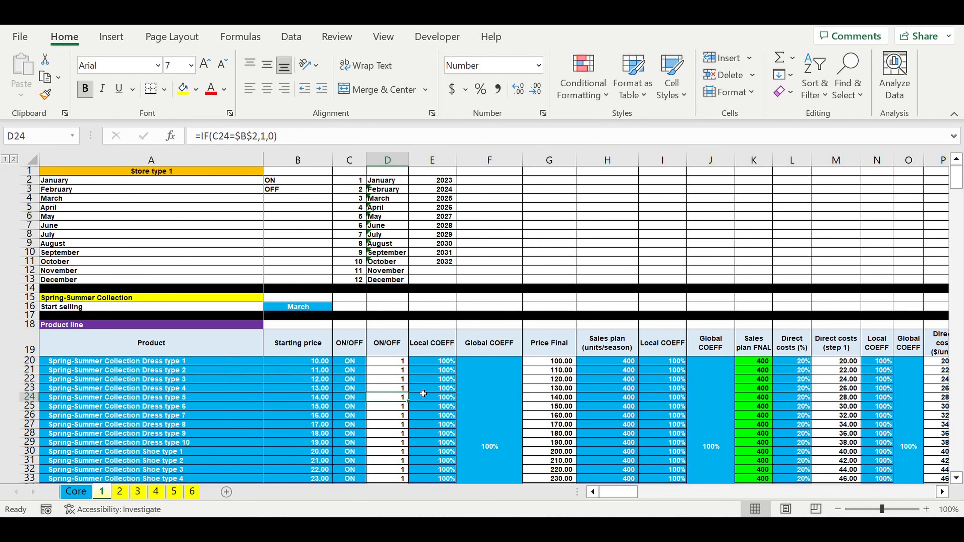
click(310, 308)
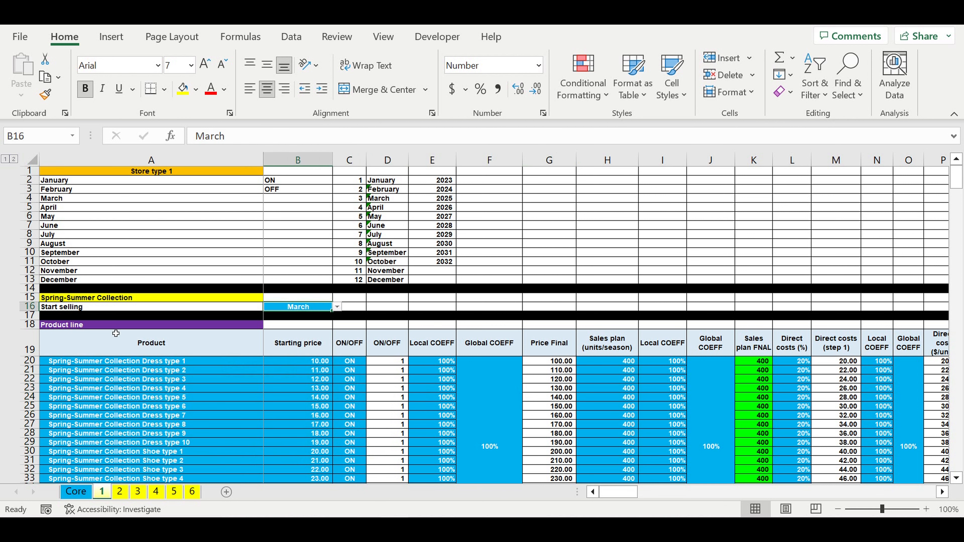
click(106, 299)
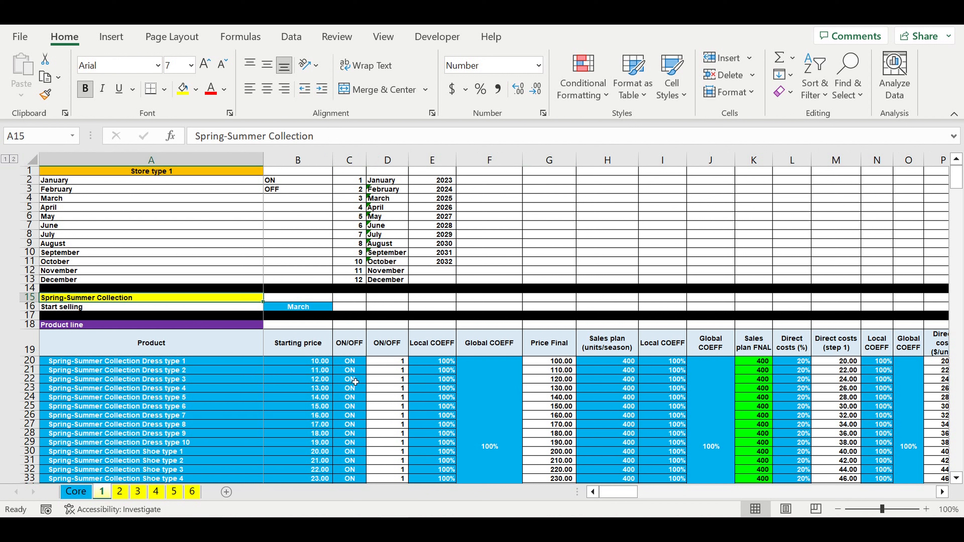
click(286, 391)
click(298, 306)
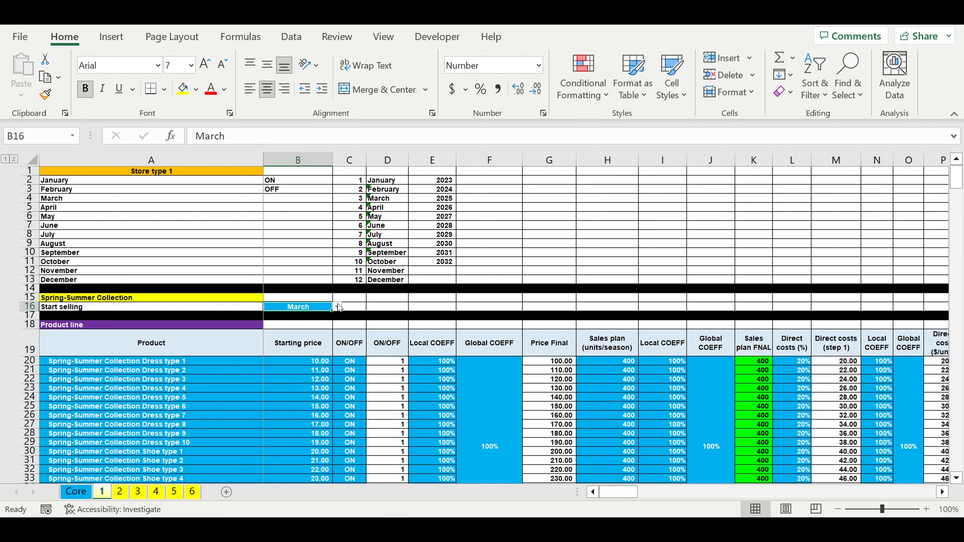
click(338, 307)
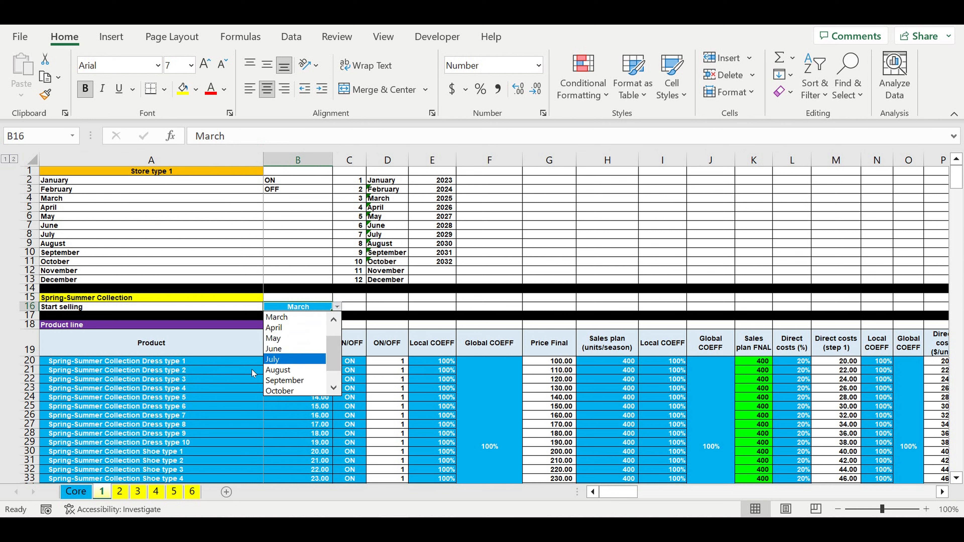
click(175, 387)
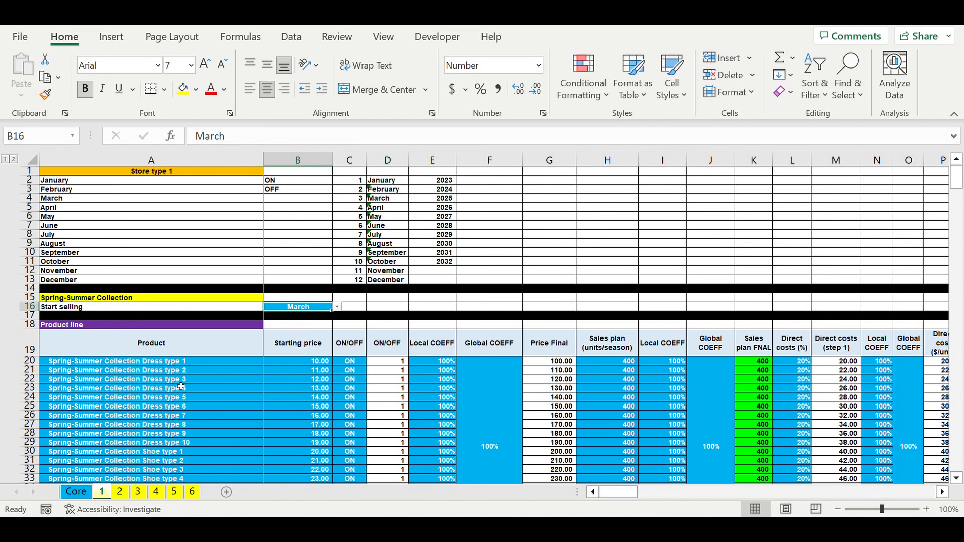
Step: Review the product names, starting prices and ON/OFF switches across the Product line table's rows 20 to 39
scroll(175, 387, down, 1)
click(180, 380)
drag(115, 337, 125, 470)
scroll(141, 425, down, 4)
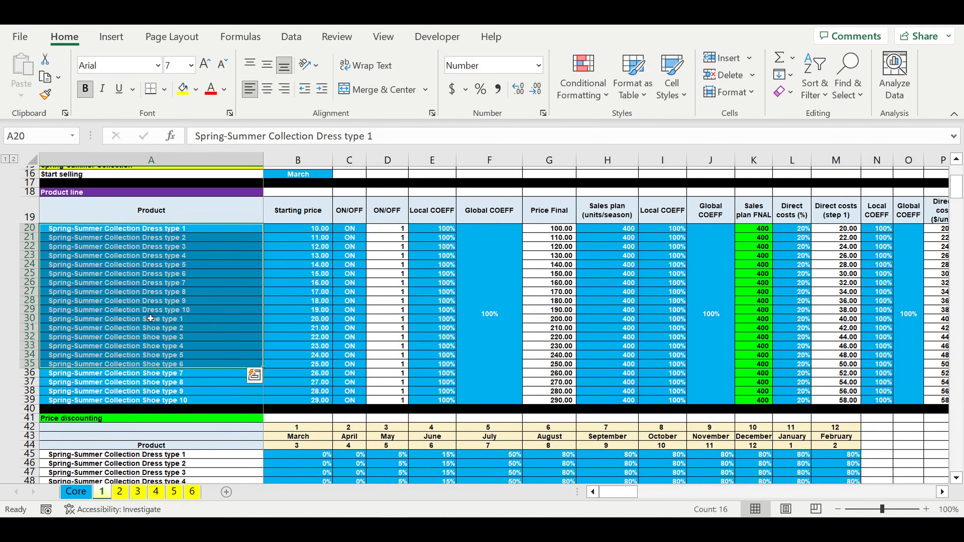
click(148, 316)
click(180, 225)
drag(183, 241, 181, 397)
drag(317, 227, 317, 397)
drag(349, 226, 353, 408)
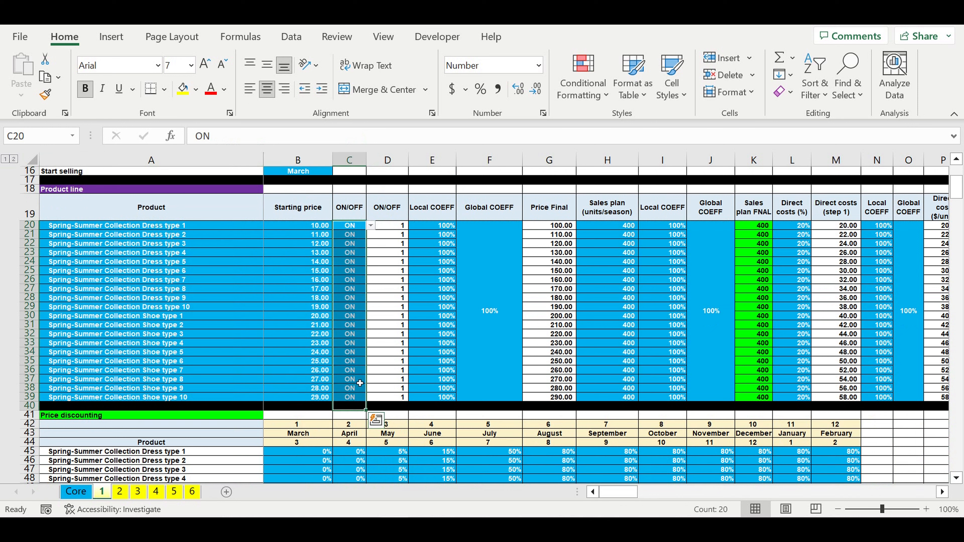
drag(174, 252, 180, 365)
Step: Inspect the Global COEFF and Local COEFF columns for pricing together with a product's starting price
click(467, 309)
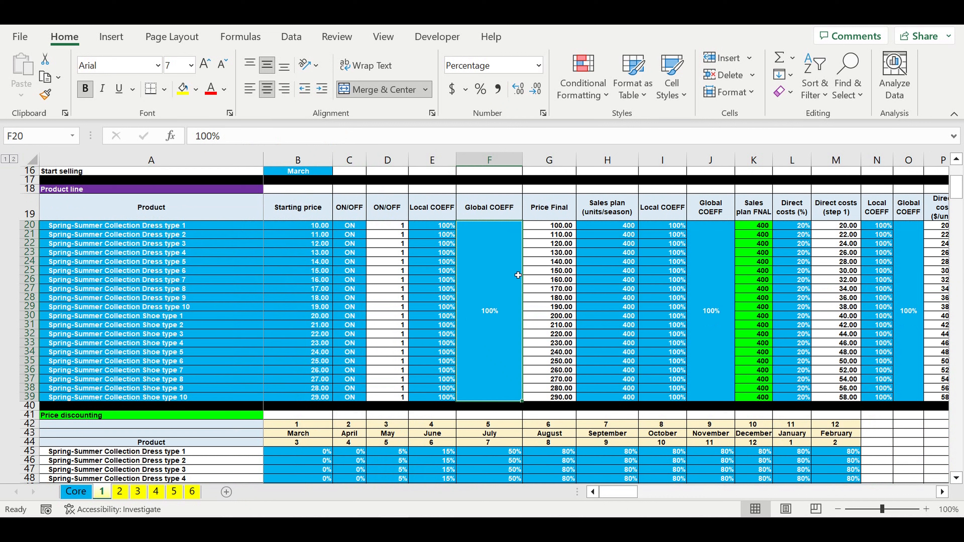
click(492, 280)
drag(472, 285, 446, 289)
click(310, 265)
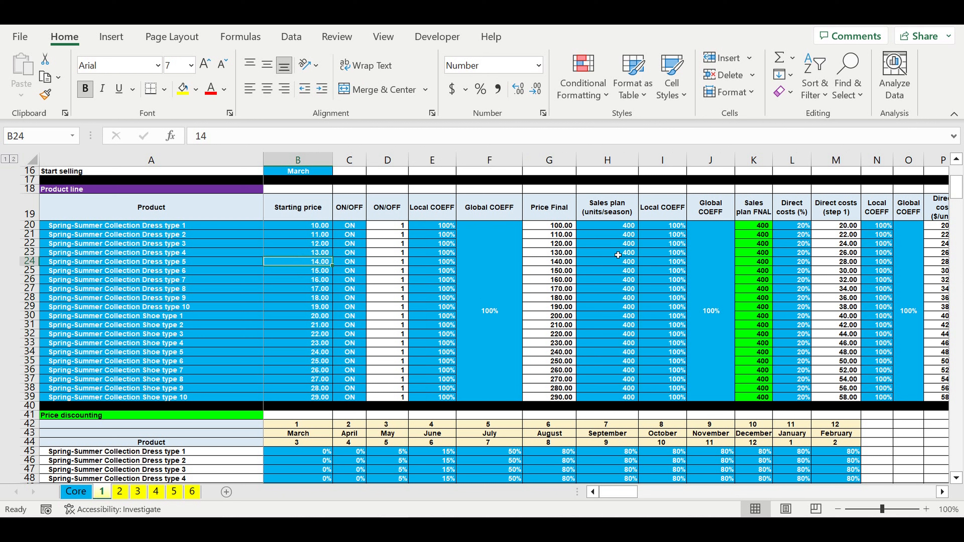
Step: Inspect the Sales plan (units/season) column and its local and global coefficients
drag(619, 227, 618, 399)
click(708, 278)
drag(708, 278, 681, 280)
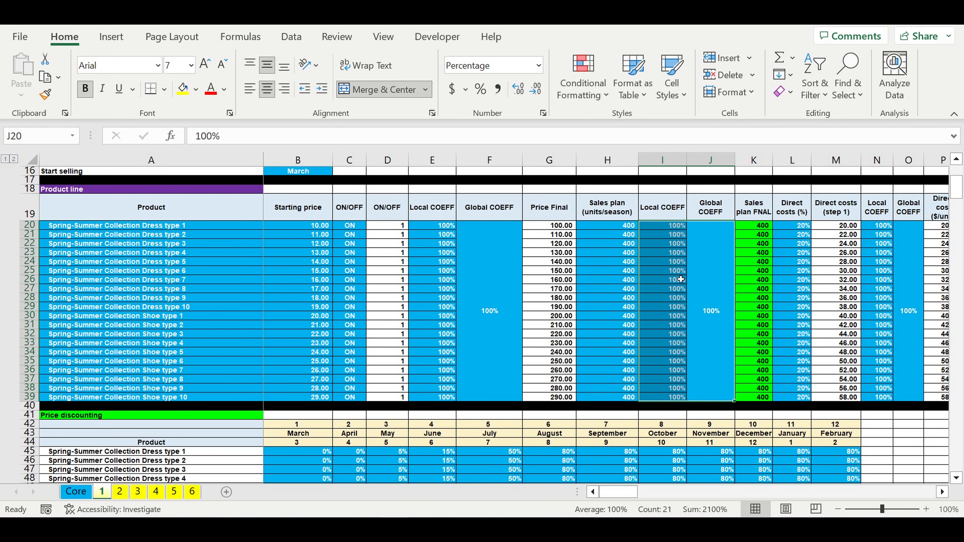
click(609, 213)
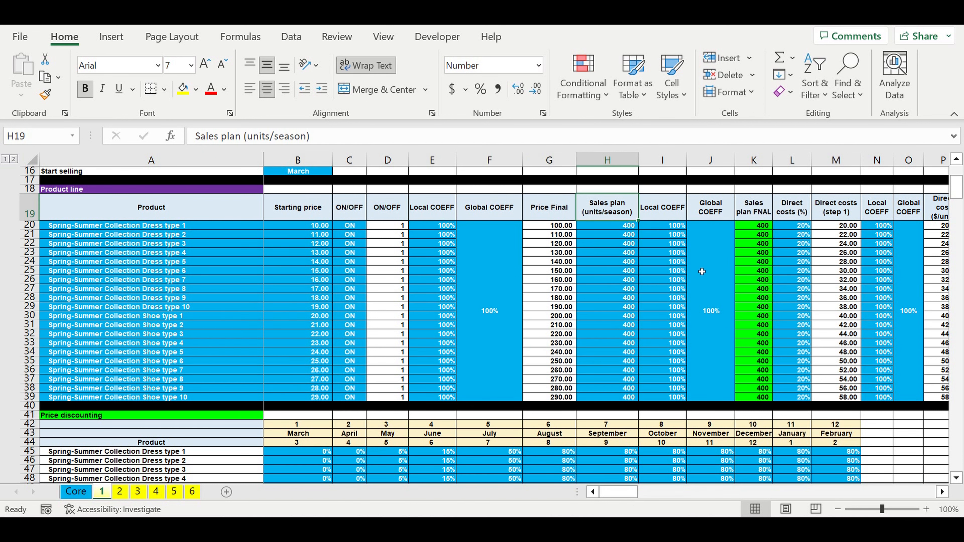
Step: Review the Direct costs (%) column against the starting prices, and the direct cost coefficients in columns N and O
drag(792, 228, 804, 401)
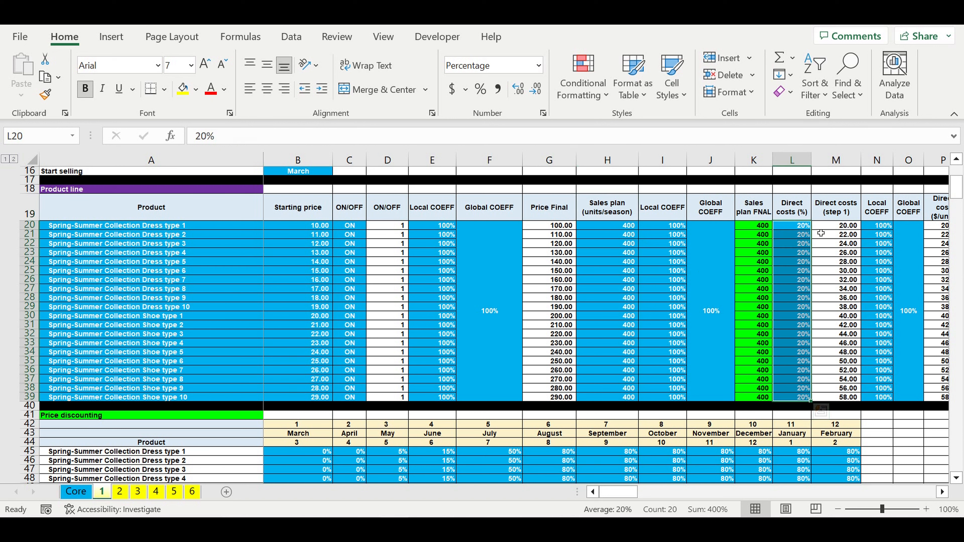
drag(323, 234, 329, 343)
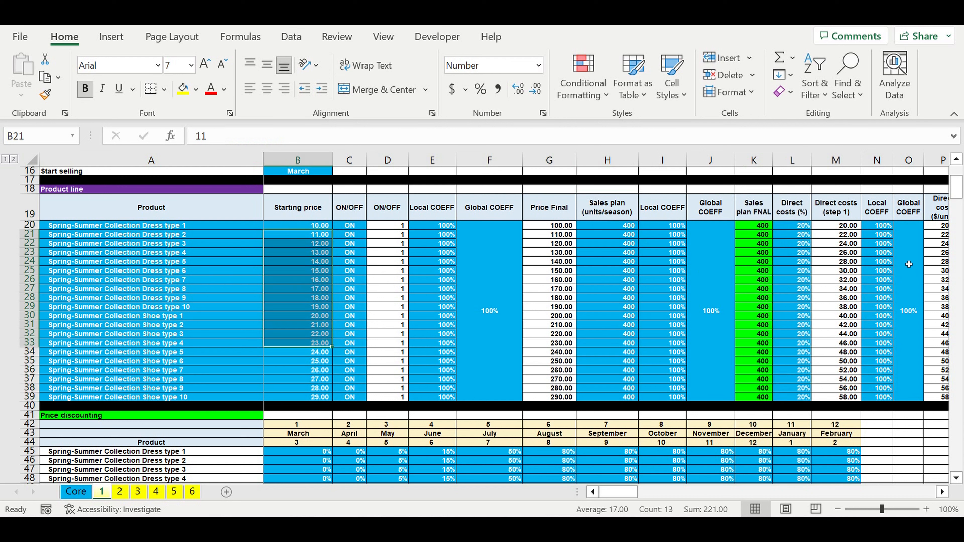
drag(909, 262, 889, 266)
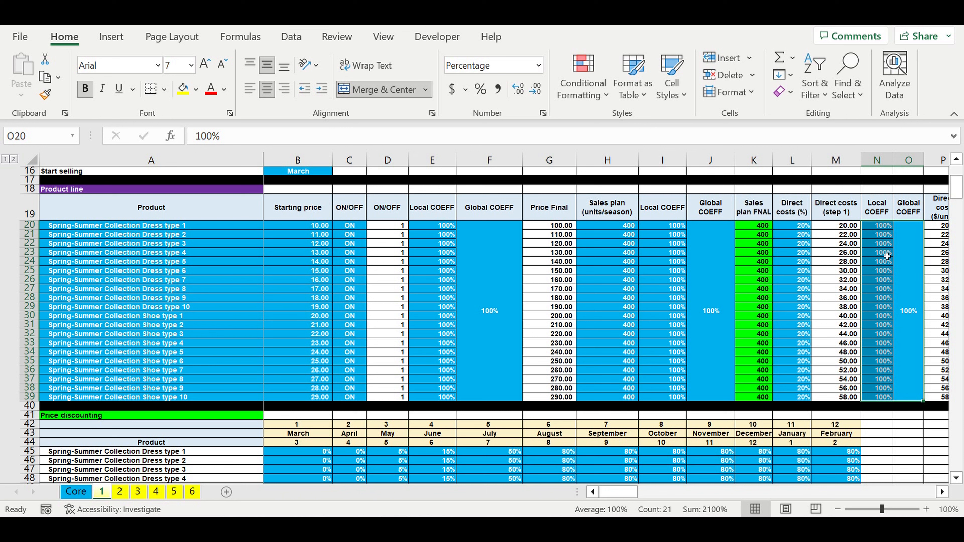
mouse_move(632, 489)
mouse_down()
mouse_move(632, 499)
mouse_move(645, 498)
mouse_move(632, 499)
mouse_up()
Step: Examine the March discount percentages for all products in the Price discounting table
scroll(493, 401, down, 1)
scroll(493, 401, down, 5)
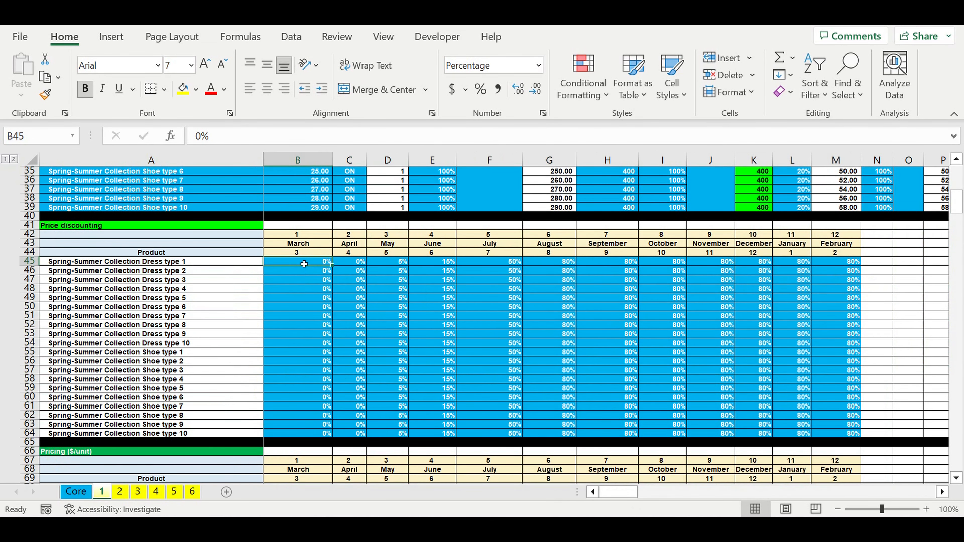
drag(304, 264, 315, 436)
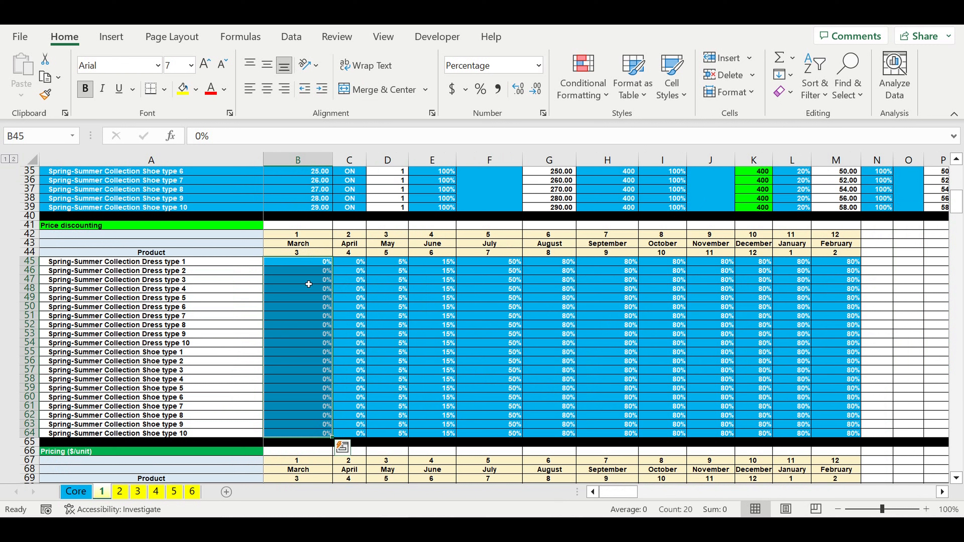
click(305, 265)
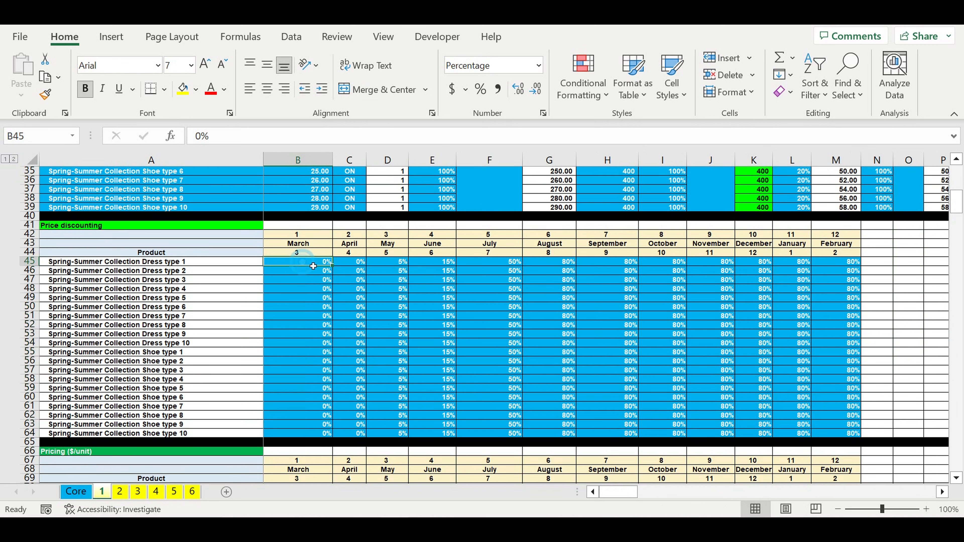
Step: Go through the monthly discounts for Spring-Summer Collection Dress type 1 from April to February
click(361, 263)
click(402, 266)
click(445, 265)
click(484, 266)
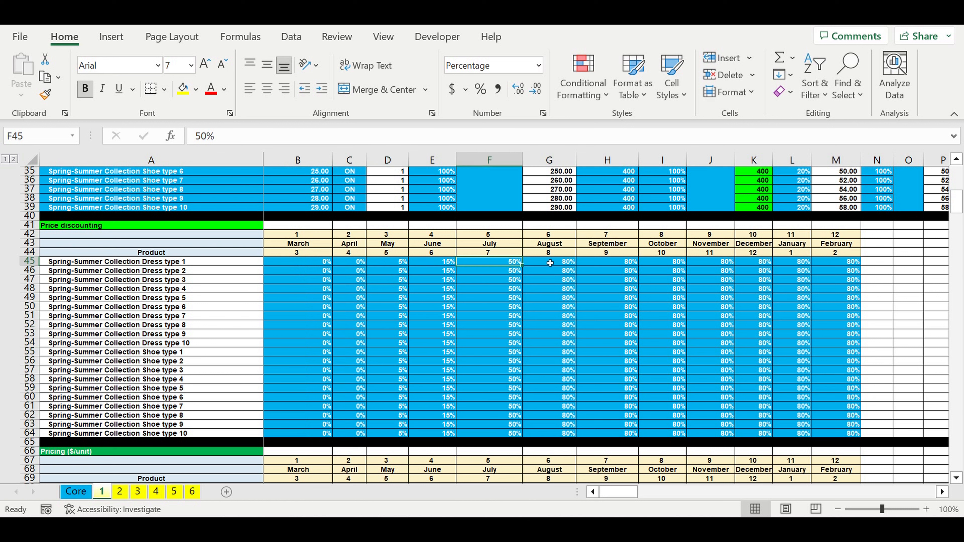
click(396, 266)
click(444, 264)
click(493, 264)
click(552, 265)
click(611, 265)
click(669, 264)
click(801, 266)
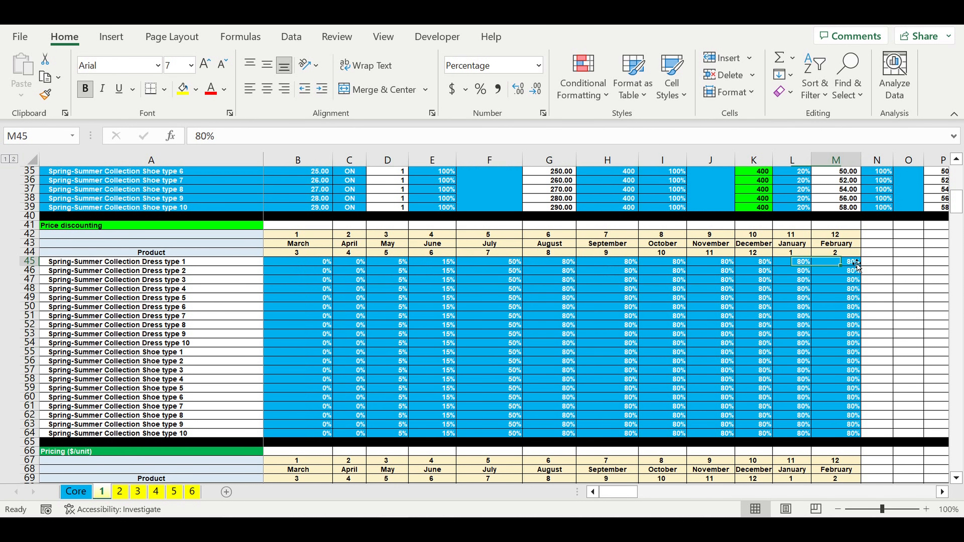
Step: Survey the full Price discounting grid B45:M64, its product names and its month headers
drag(320, 263, 851, 433)
drag(159, 266, 156, 433)
drag(301, 238, 841, 253)
click(596, 371)
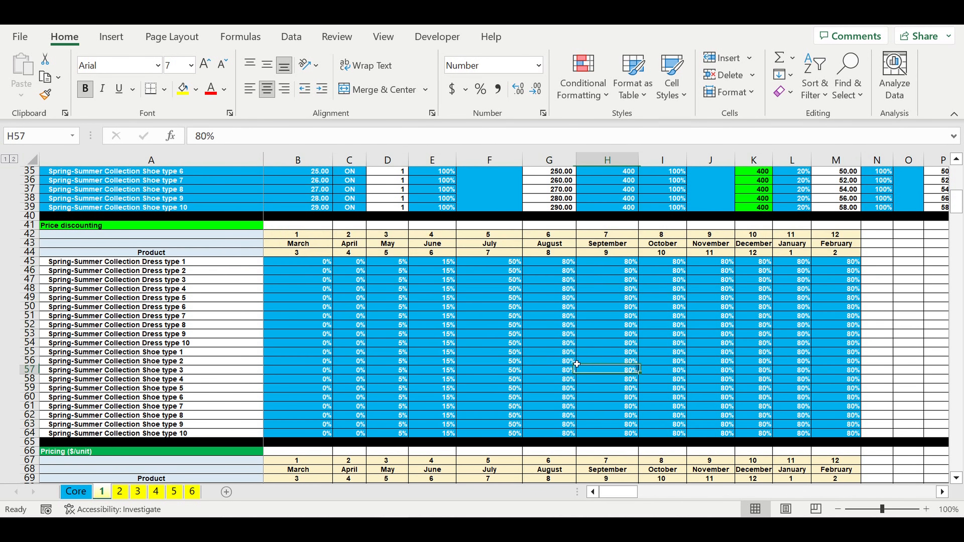
Step: Examine the Sales plan allocation percentages for all Spring-Summer Collection products across the months, range B95:M114
scroll(540, 344, down, 6)
scroll(541, 344, down, 10)
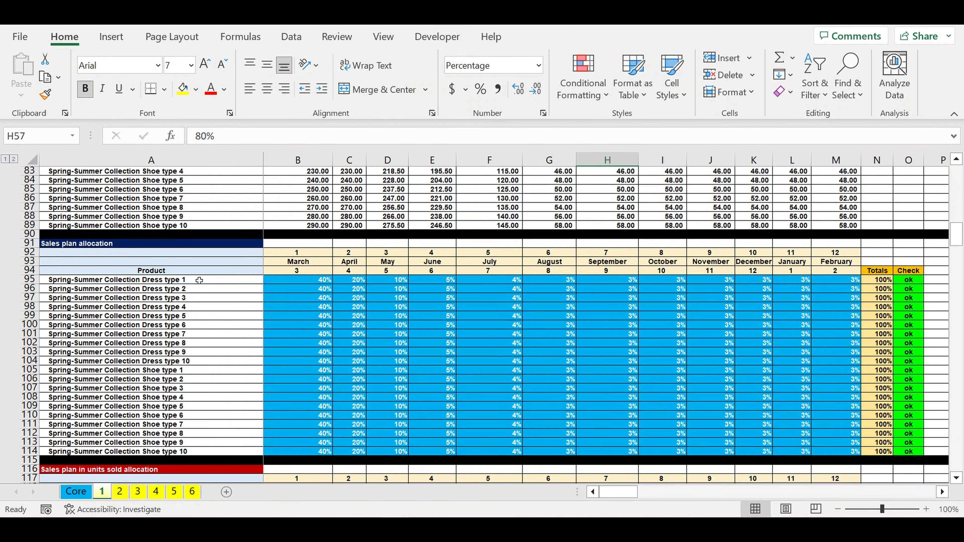
click(324, 315)
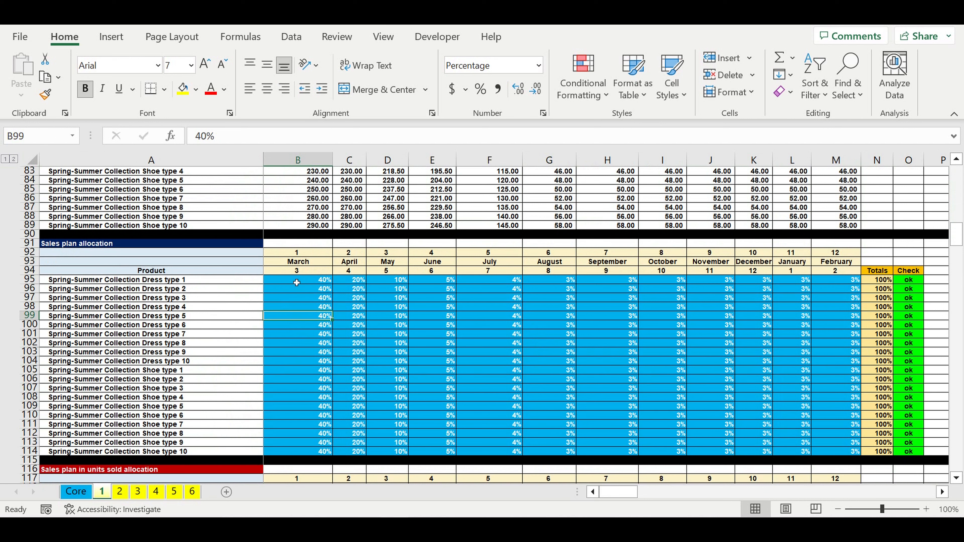
drag(296, 282, 858, 454)
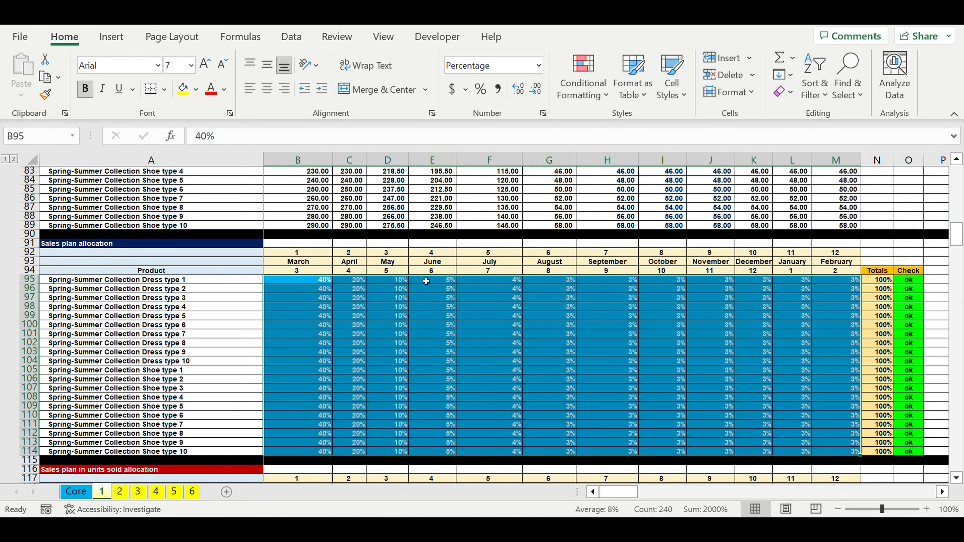
Step: Go through the monthly sales plan allocation for Spring-Summer Collection Dress type 1 from March to February
click(315, 282)
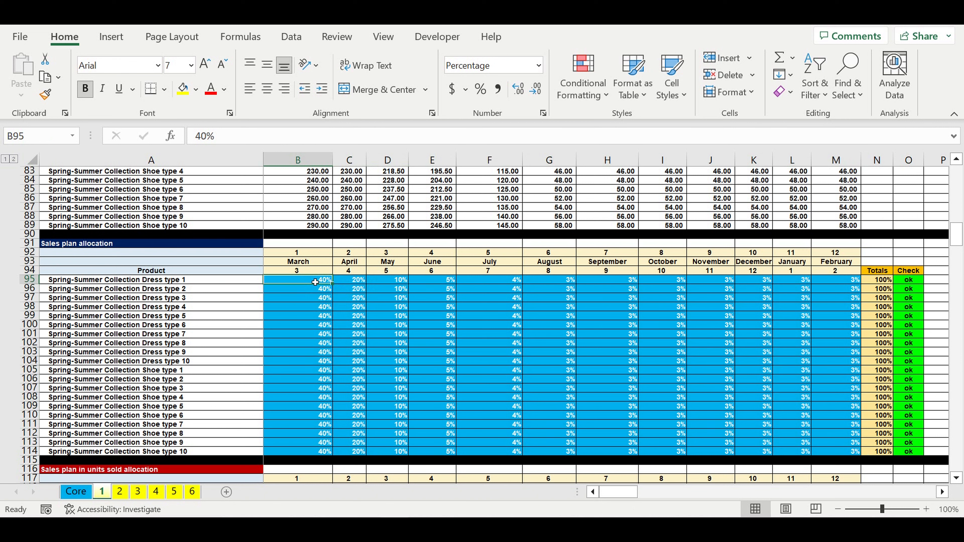
click(351, 282)
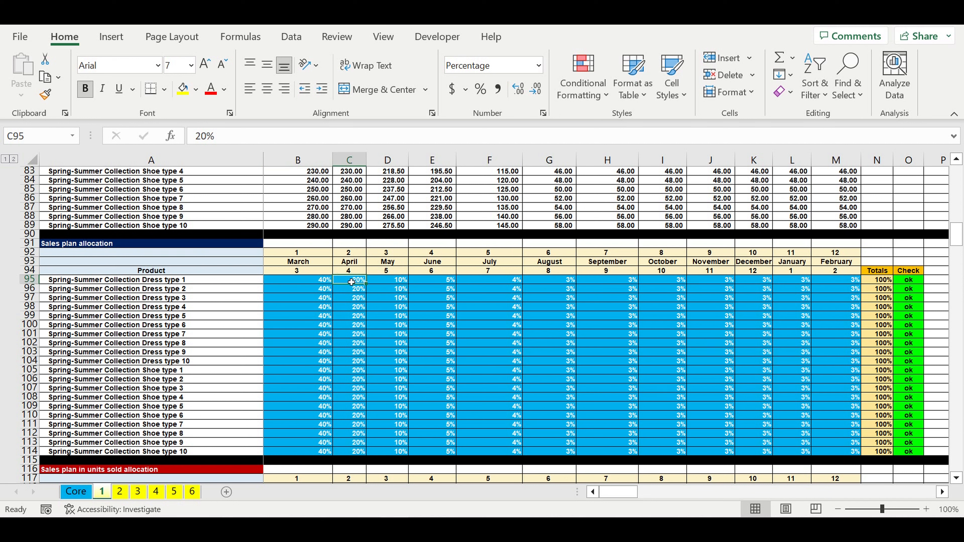
click(392, 283)
click(425, 283)
drag(515, 283, 848, 283)
Step: Survey the whole Spring-Summer sales allocation grid together with its product names in A95:A114
drag(311, 284, 835, 457)
drag(89, 283, 247, 452)
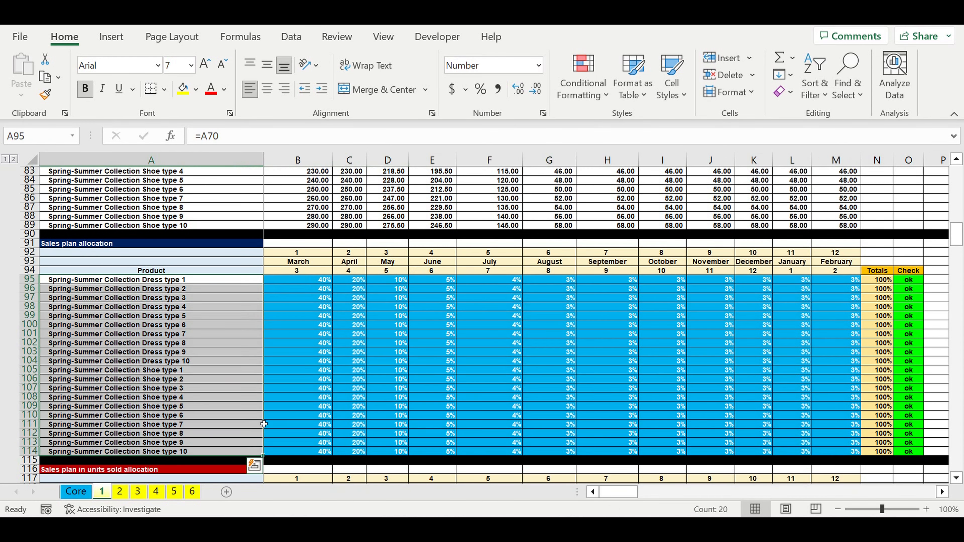
click(321, 379)
Step: Review the Autumn - Winter Collection heading, its Start selling month in B168, and its product names from A172 down
scroll(316, 366, down, 8)
scroll(315, 366, down, 20)
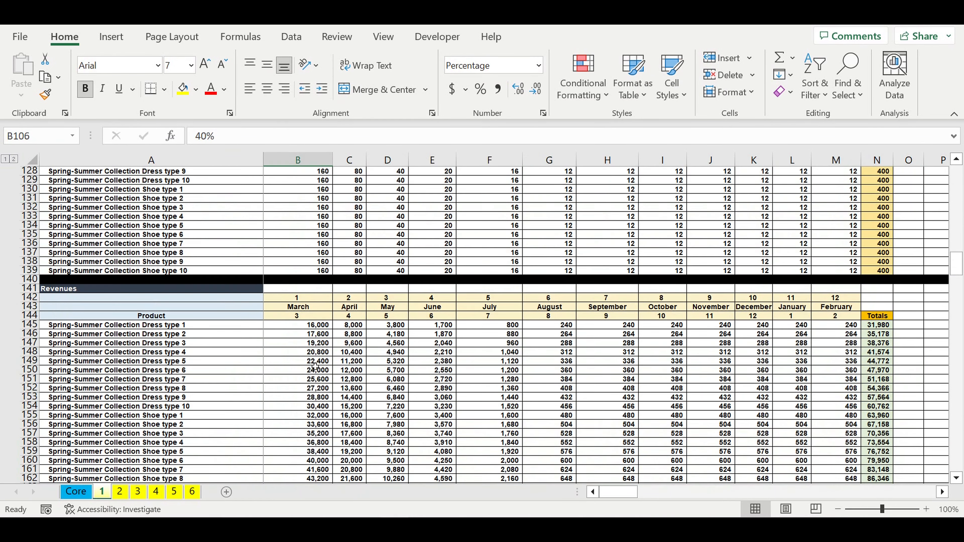
scroll(315, 366, up, 3)
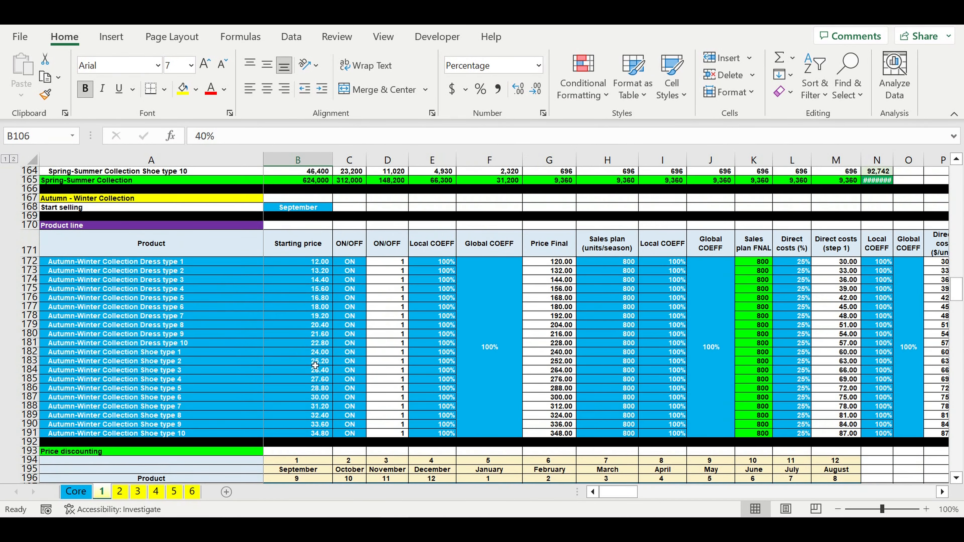
click(295, 235)
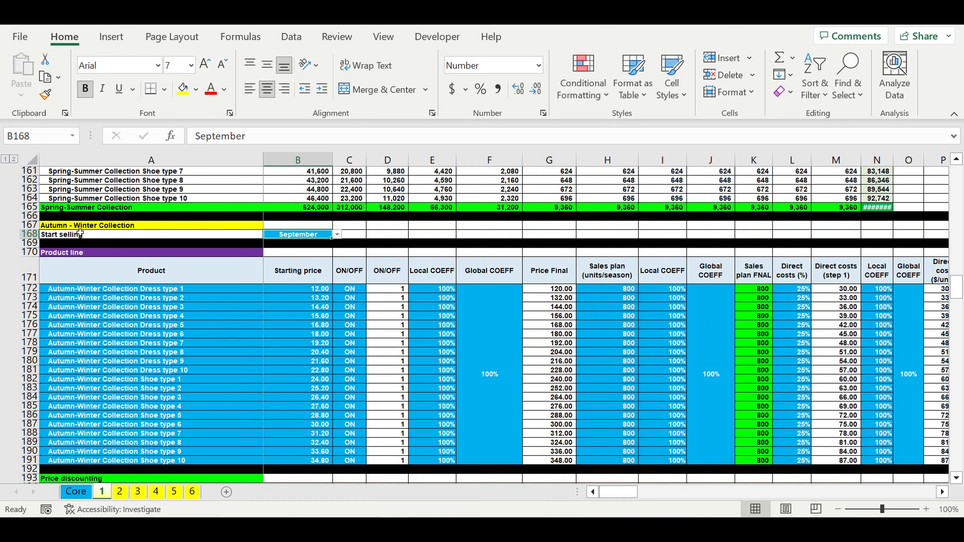
click(63, 227)
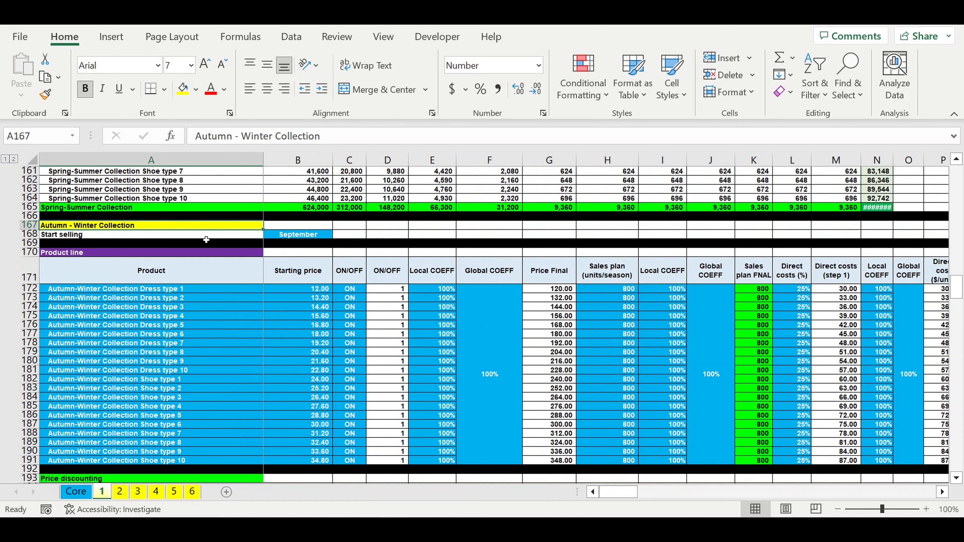
click(285, 239)
drag(160, 289, 243, 425)
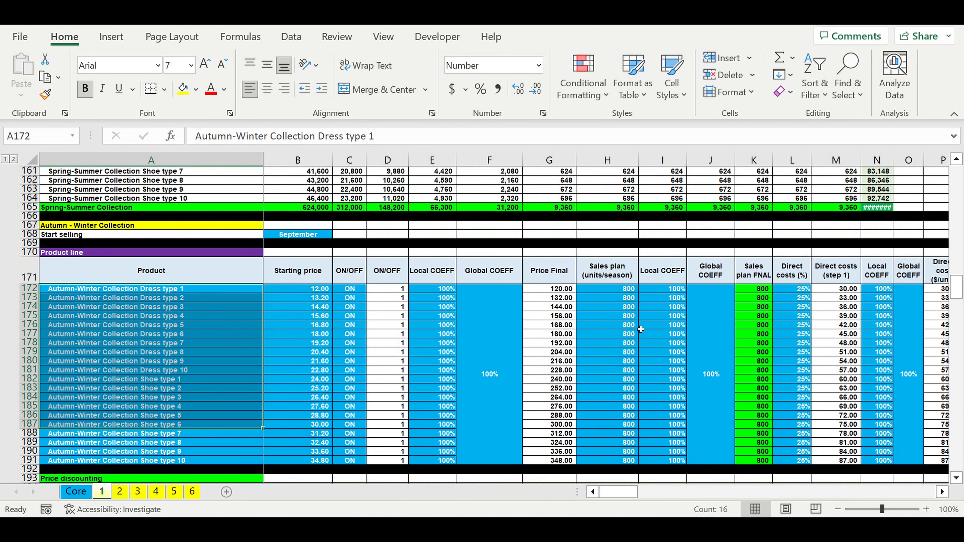
Step: Skim the Autumn-Winter Collection's discounting, pricing, sales plan allocation and revenues tables
scroll(641, 330, down, 15)
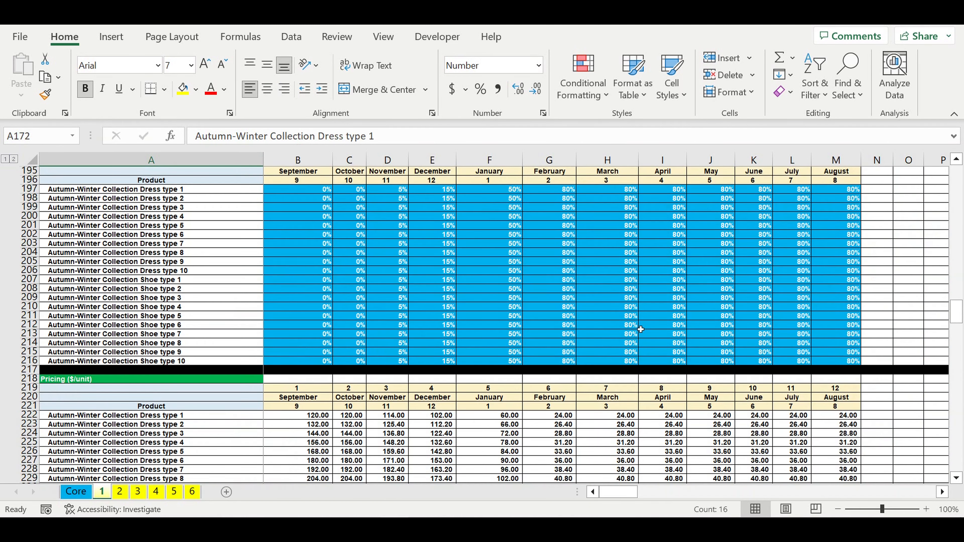
scroll(640, 329, down, 14)
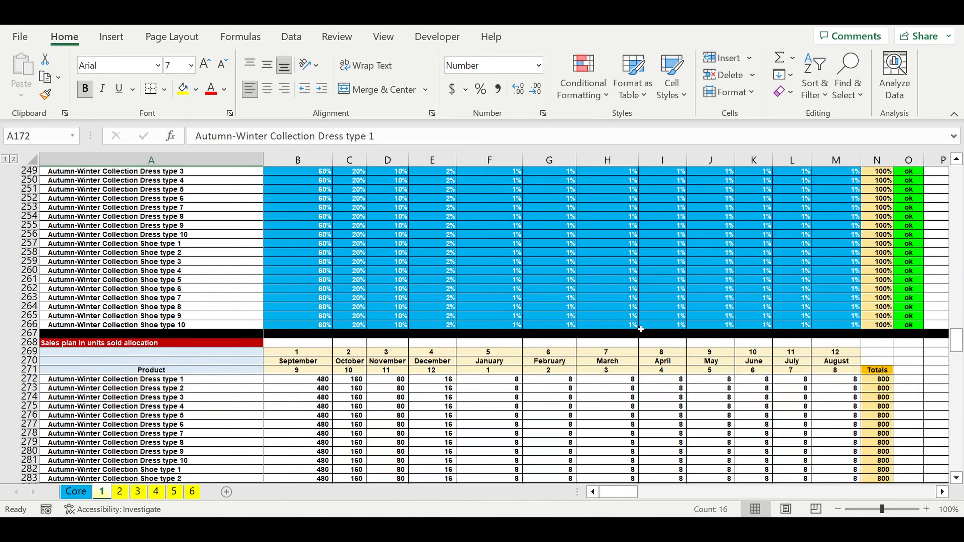
scroll(641, 329, down, 14)
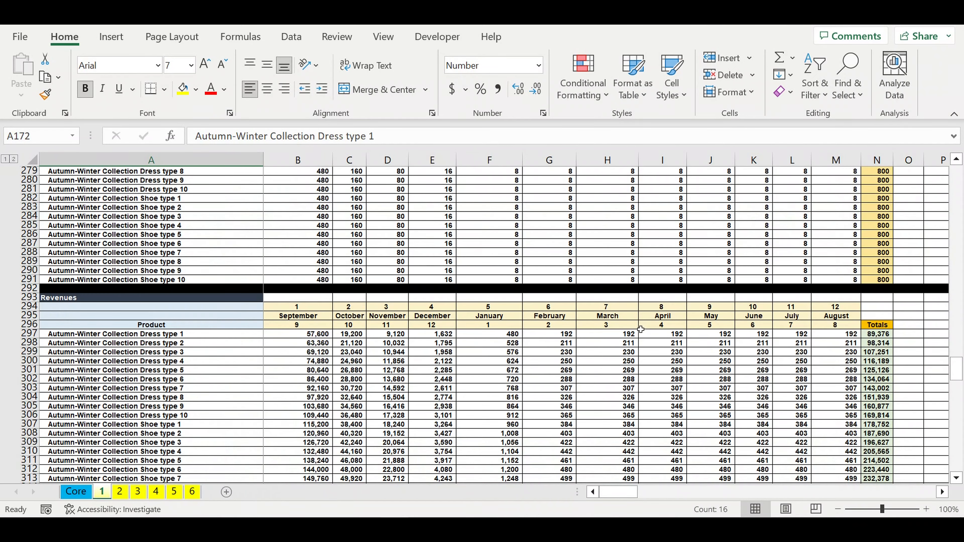
Step: Examine the Spring-Summer manufacturing costs allocation: its start selling month and the monthly percentages in B1087:G1087
scroll(641, 329, down, 5)
scroll(641, 329, down, 10)
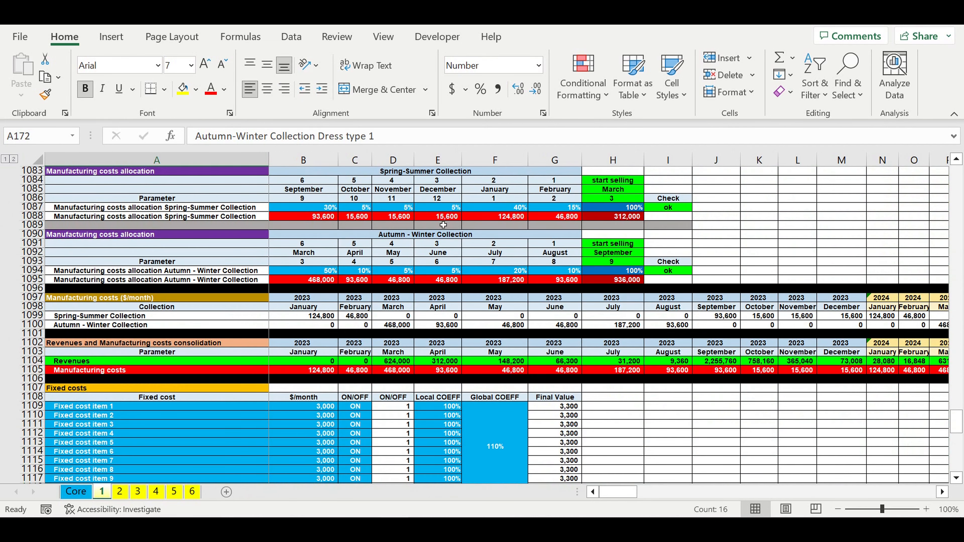
scroll(200, 218, up, 1)
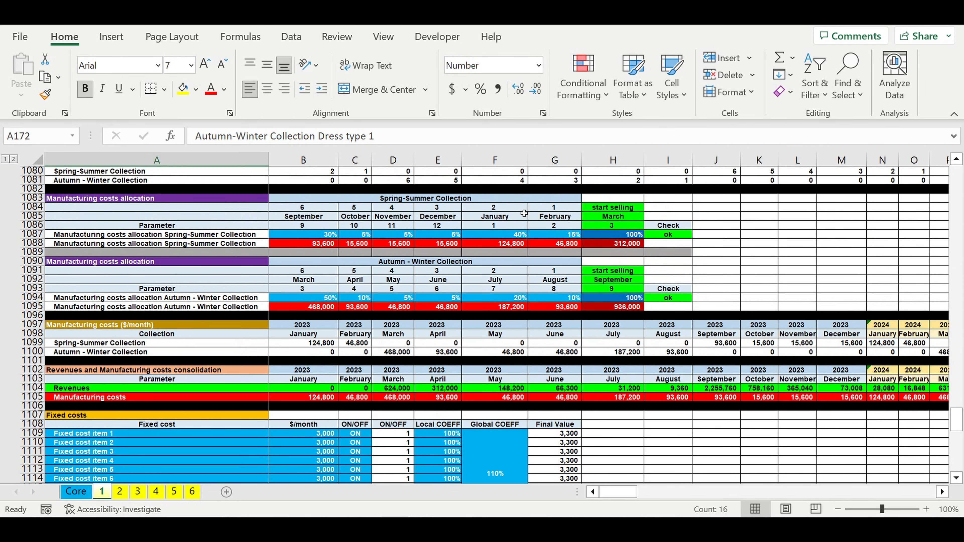
click(604, 234)
drag(616, 209, 626, 216)
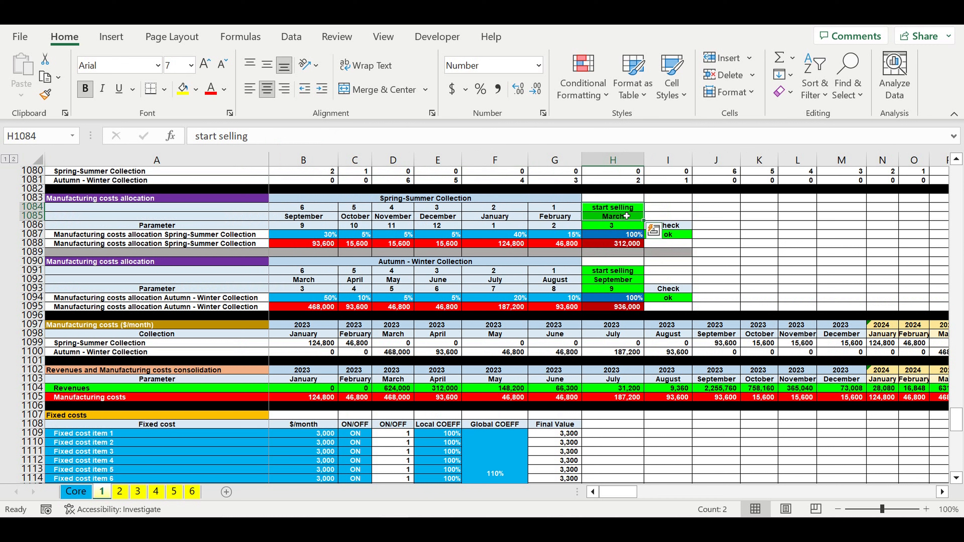
click(438, 201)
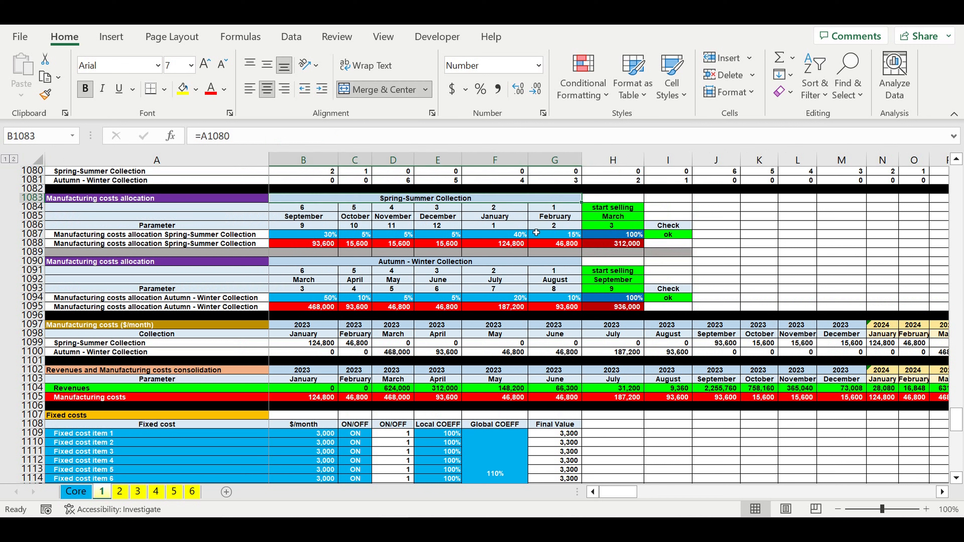
click(623, 235)
drag(573, 236, 312, 236)
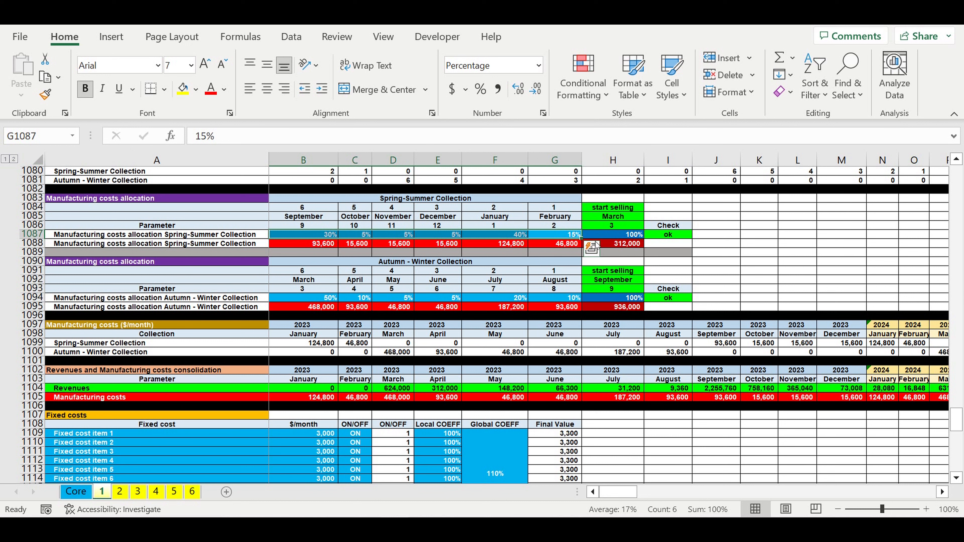
Step: Compare the Spring-Summer total manufacturing cost in H1088 with its monthly allocation percentages and start selling month
click(628, 245)
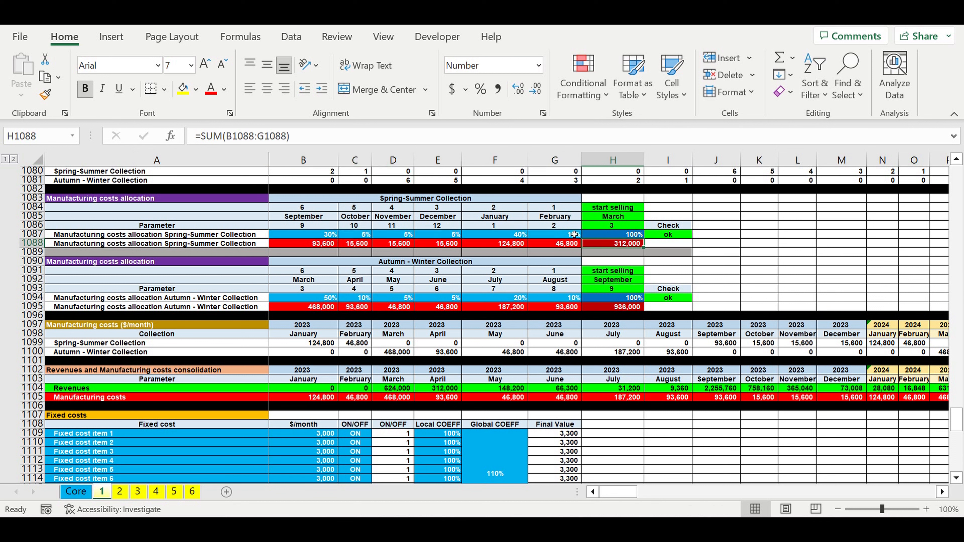
drag(574, 235, 319, 235)
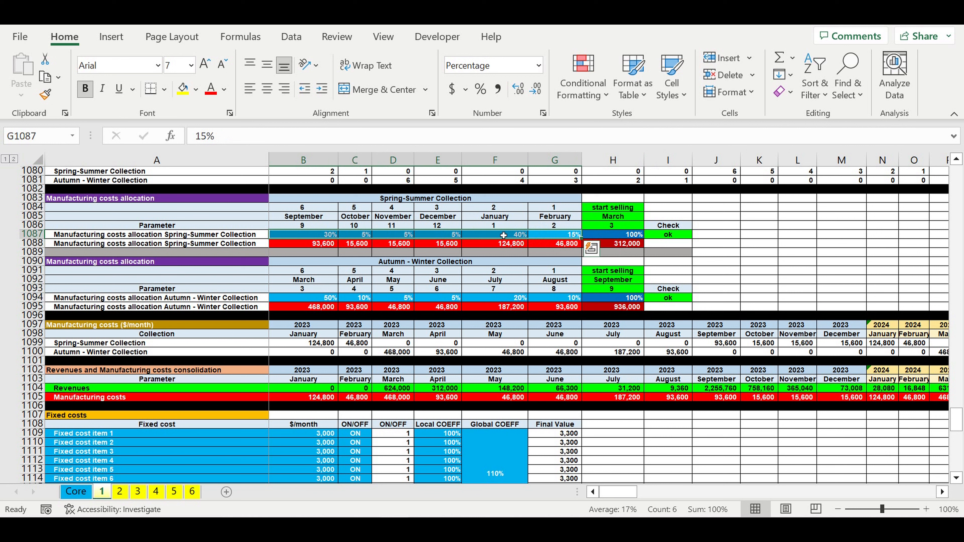
drag(617, 212, 619, 226)
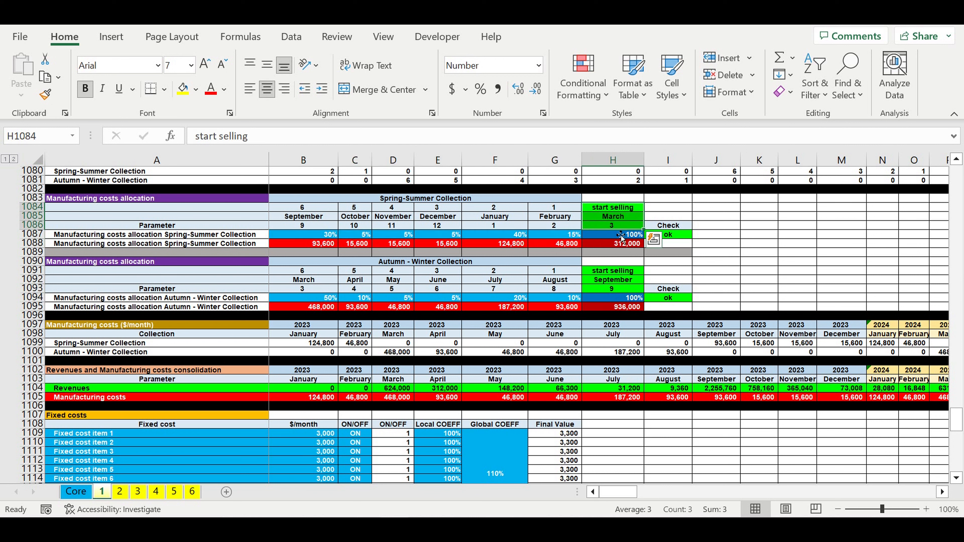
click(398, 200)
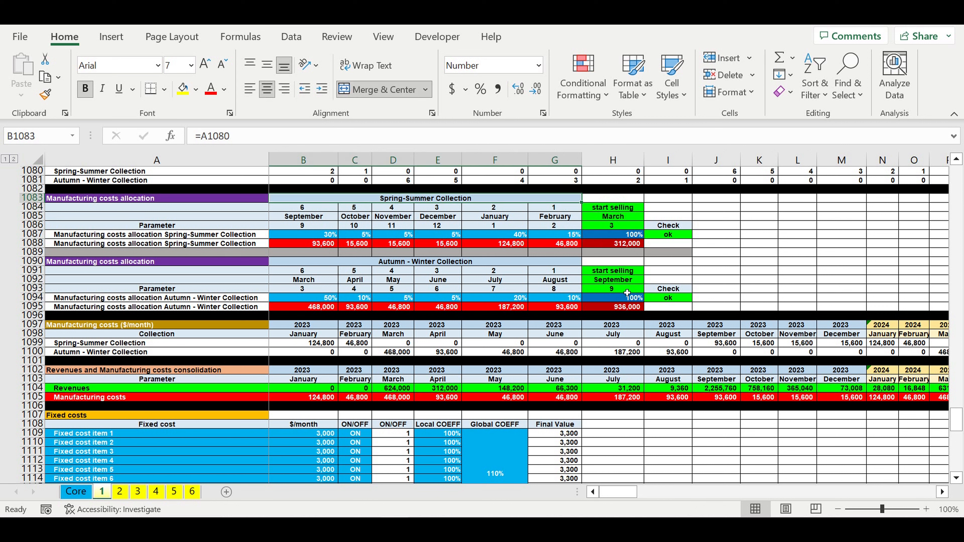
Step: Review the Autumn - Winter manufacturing costs allocation percentages in B1094:G1094 and the resulting monthly cost formula in E1100
click(384, 263)
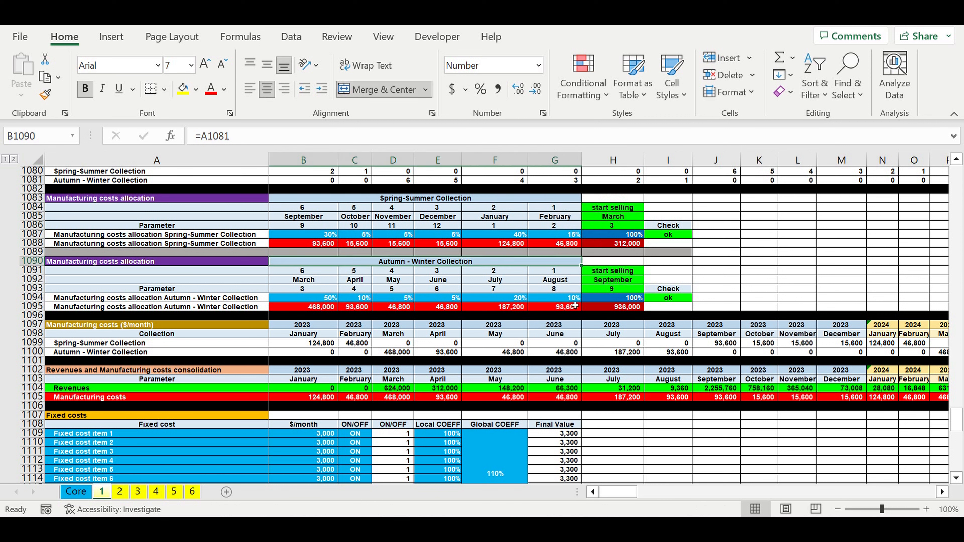
drag(568, 299, 316, 301)
click(427, 353)
Step: Go through the Fixed costs inputs: item names, $/month amounts, ON/OFF switches, and local and global coefficients
scroll(429, 351, down, 4)
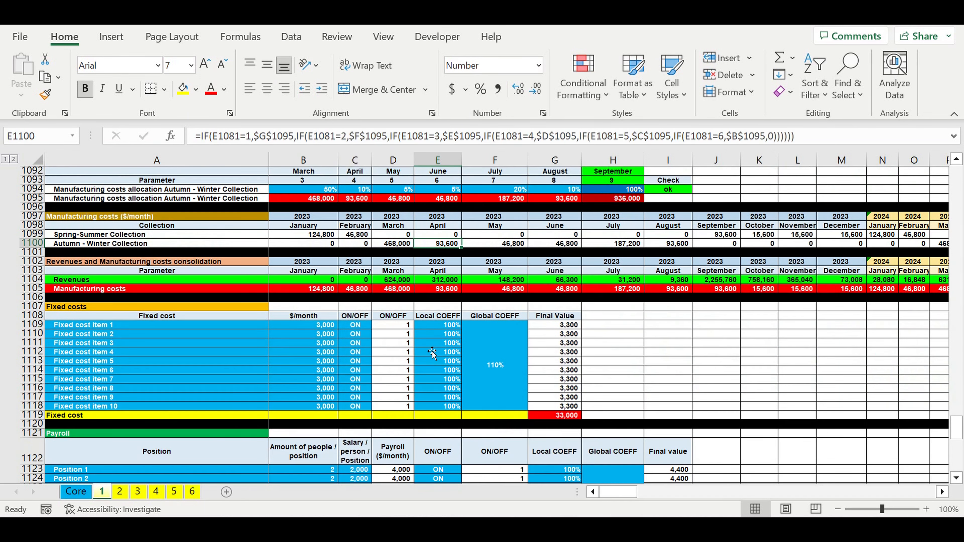
scroll(394, 327, down, 2)
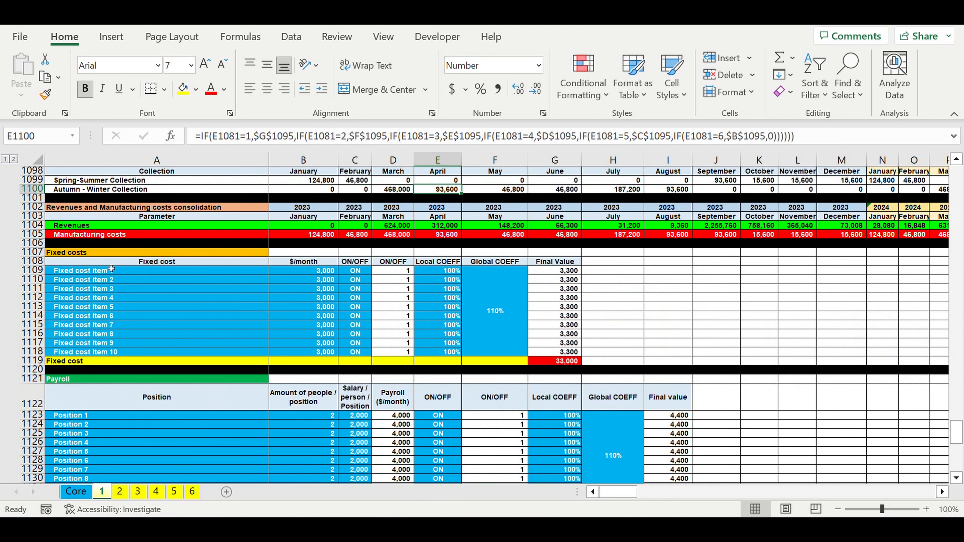
drag(74, 272, 87, 351)
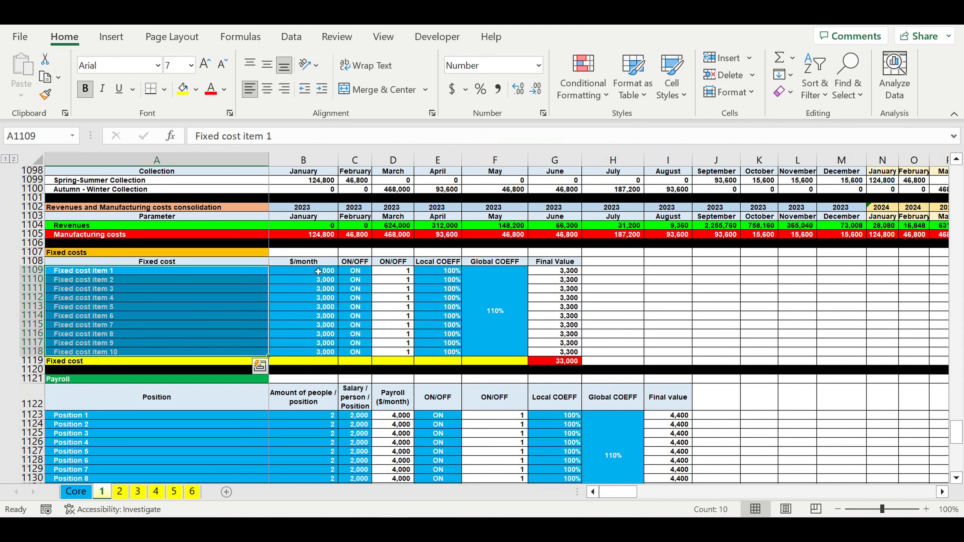
drag(315, 271, 321, 352)
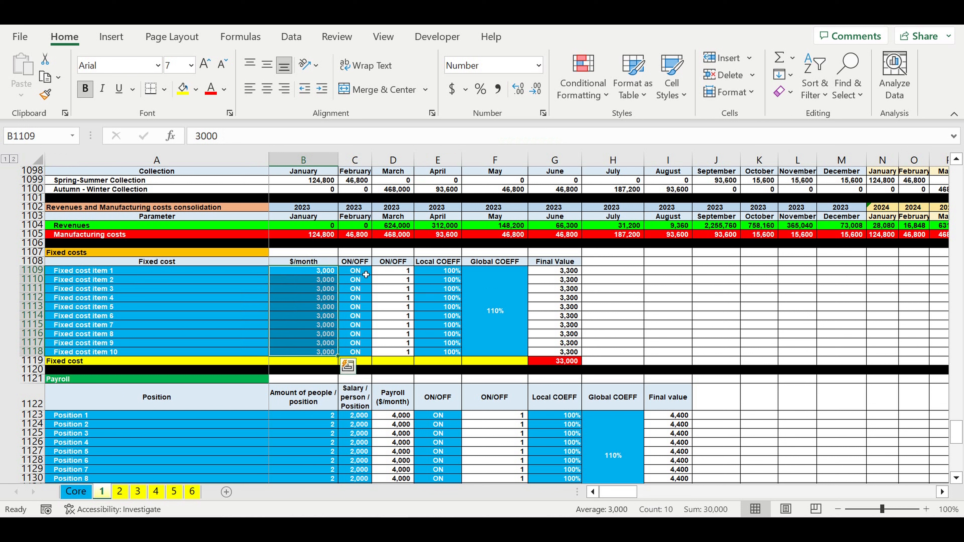
drag(367, 275, 359, 352)
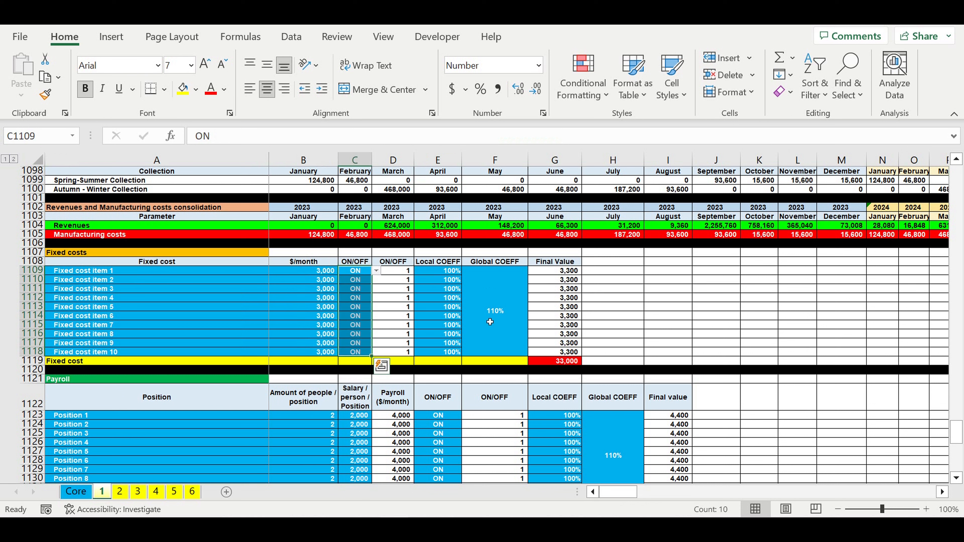
drag(501, 315, 455, 311)
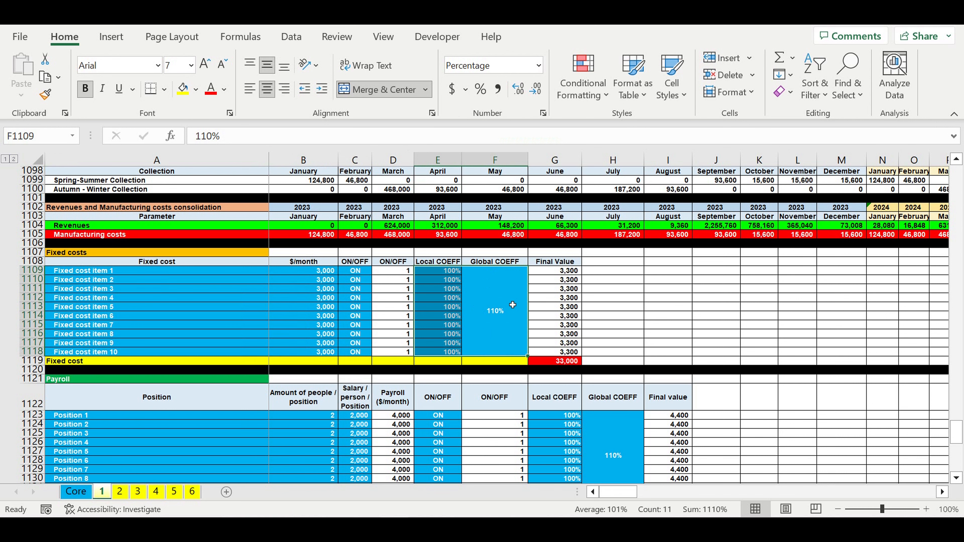
Step: Go through the Payroll inputs: positions, amount of people, salary per person, ON/OFF switches, and local and global coefficients
scroll(326, 310, down, 5)
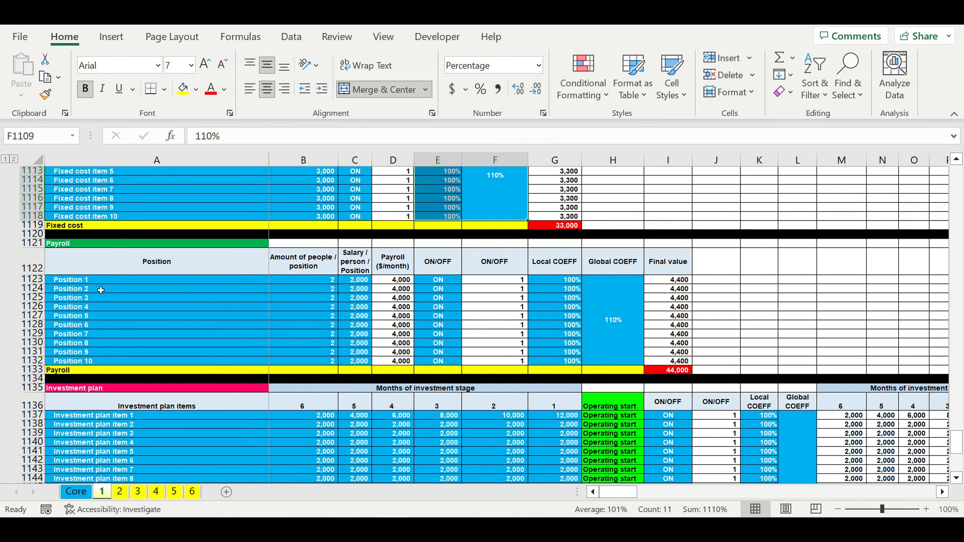
drag(87, 283, 100, 362)
drag(323, 280, 331, 363)
drag(356, 280, 364, 368)
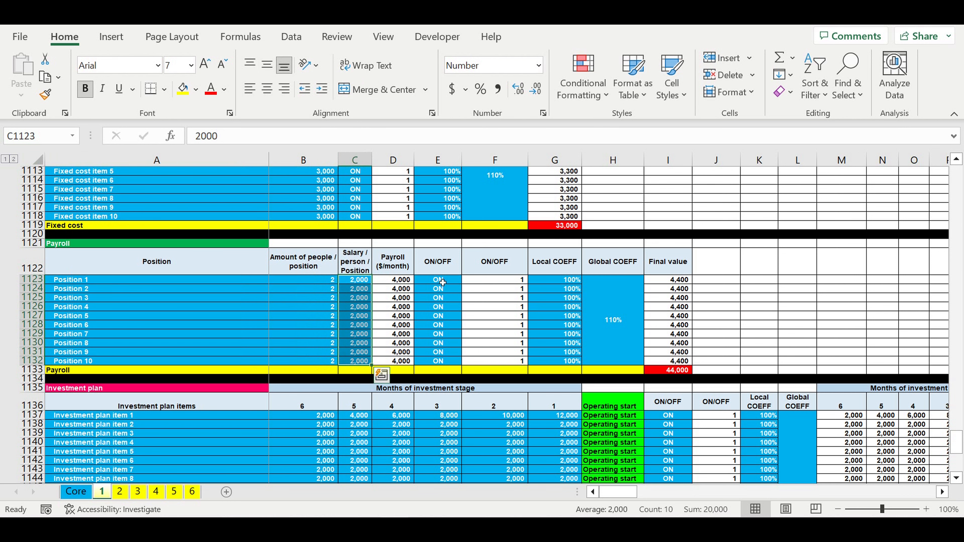
drag(439, 280, 440, 361)
drag(612, 319, 565, 311)
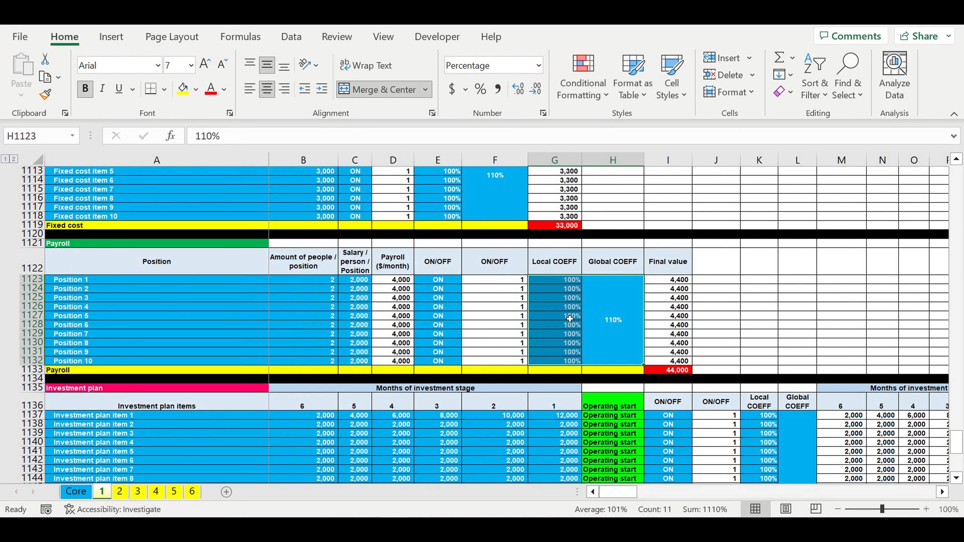
Step: Review the list of Investment plan items in A1137:A1161
scroll(565, 310, down, 2)
scroll(564, 310, down, 4)
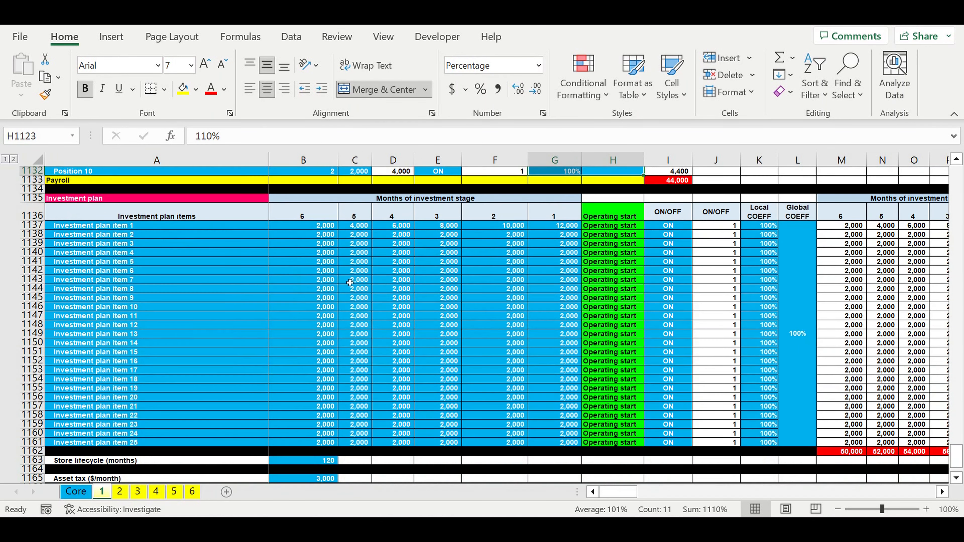
click(185, 289)
drag(120, 229, 132, 443)
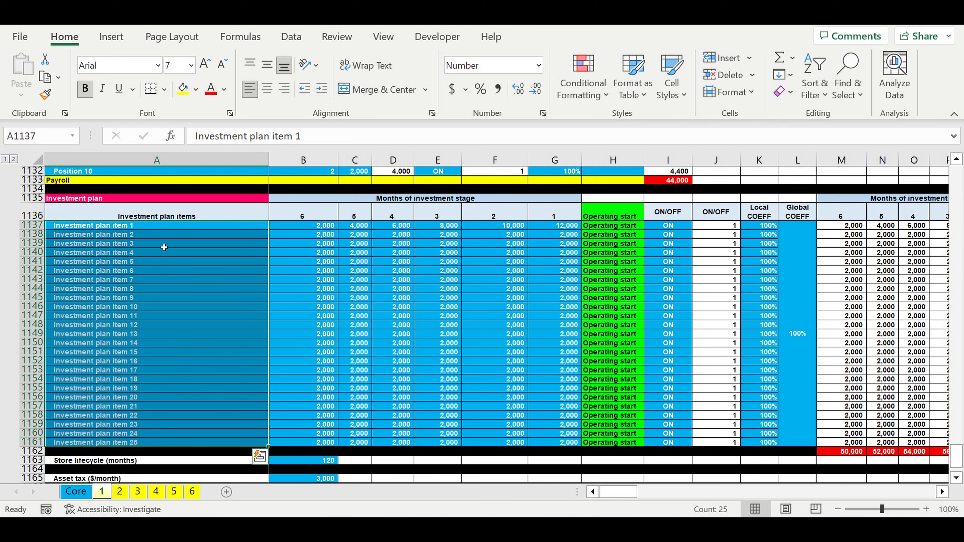
Step: Review the Investment plan's monthly amounts in B1137:G1161 for months 6 to 1 before the Operating start column
click(617, 212)
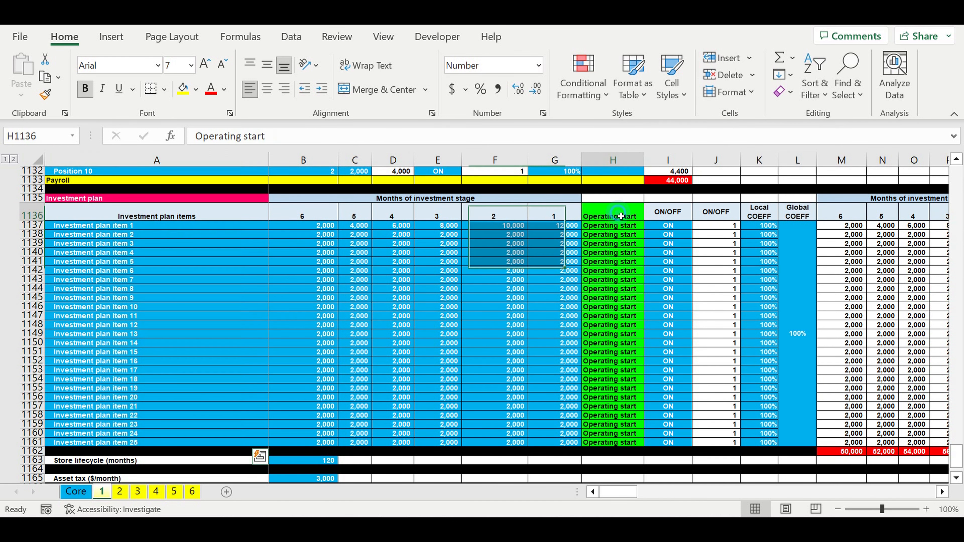
drag(621, 217, 610, 449)
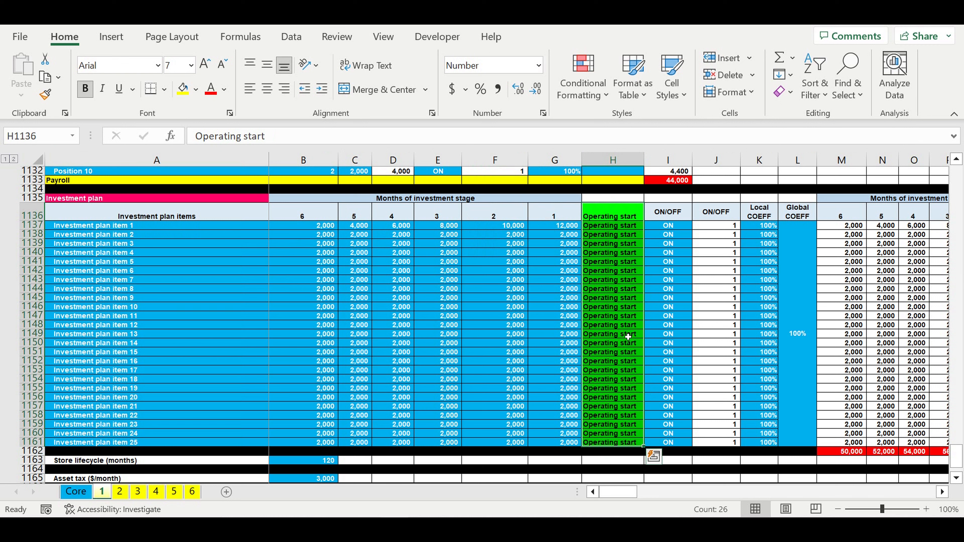
drag(313, 228, 583, 448)
drag(610, 211, 641, 309)
drag(316, 215, 555, 215)
drag(319, 226, 558, 443)
drag(172, 226, 169, 441)
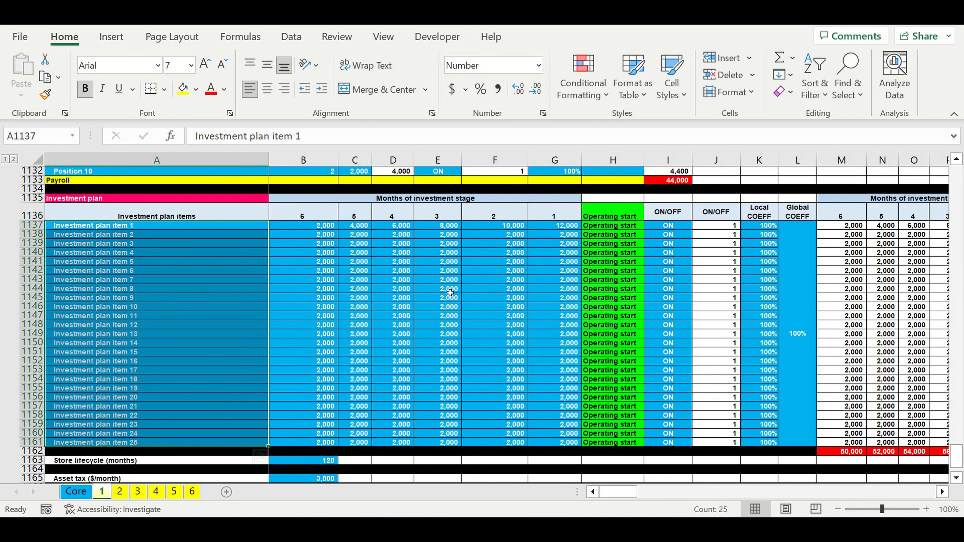
Step: Go through the ON/OFF switches and the local and global coefficients of the Investment plan items
click(449, 292)
drag(688, 228, 683, 379)
drag(761, 226, 775, 283)
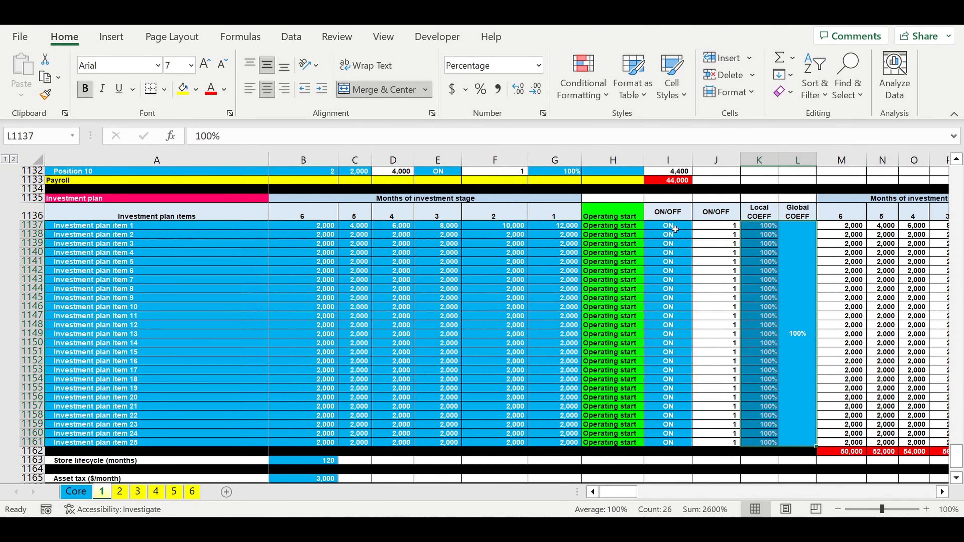
drag(676, 228, 683, 443)
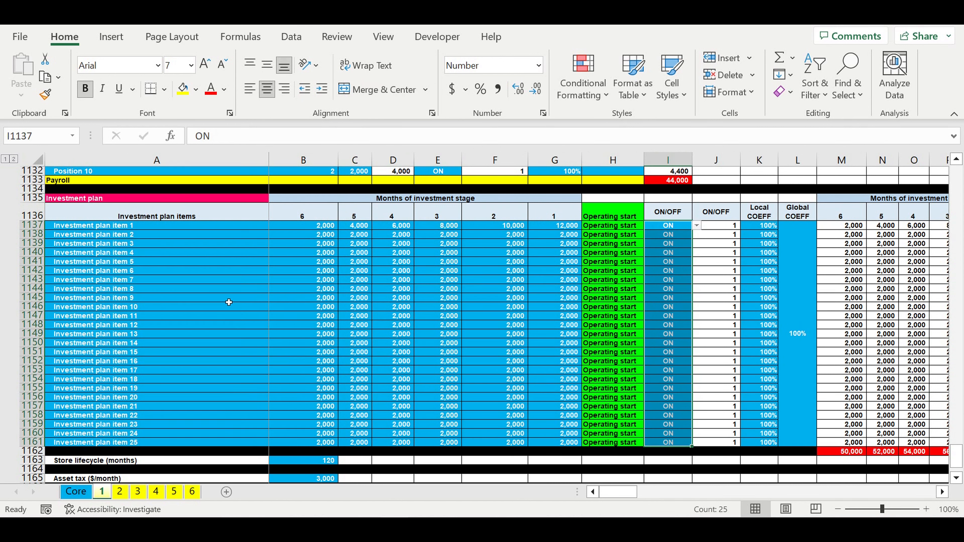
click(161, 309)
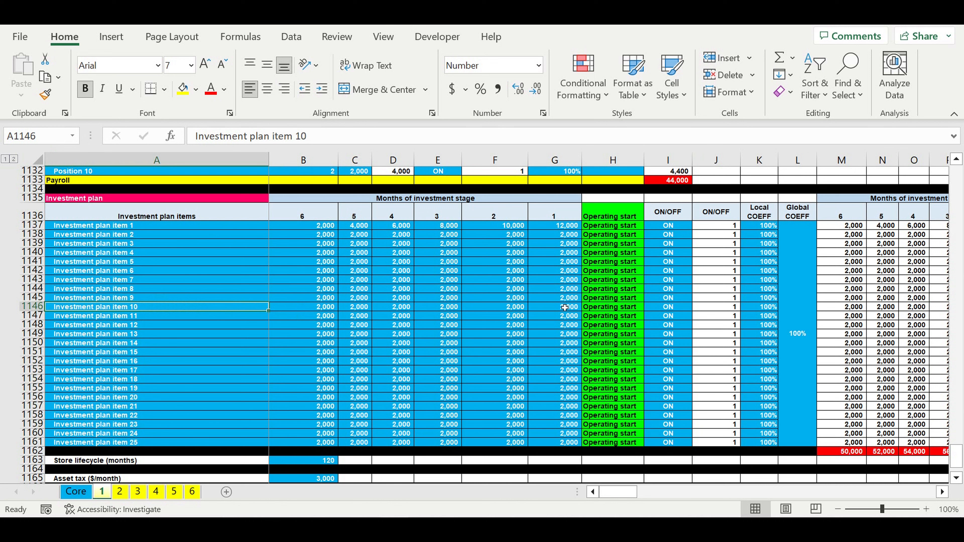
Step: Review the Store lifecycle (months) input in B1163 and the Asset tax ($/month) input in B1165
scroll(601, 405, down, 5)
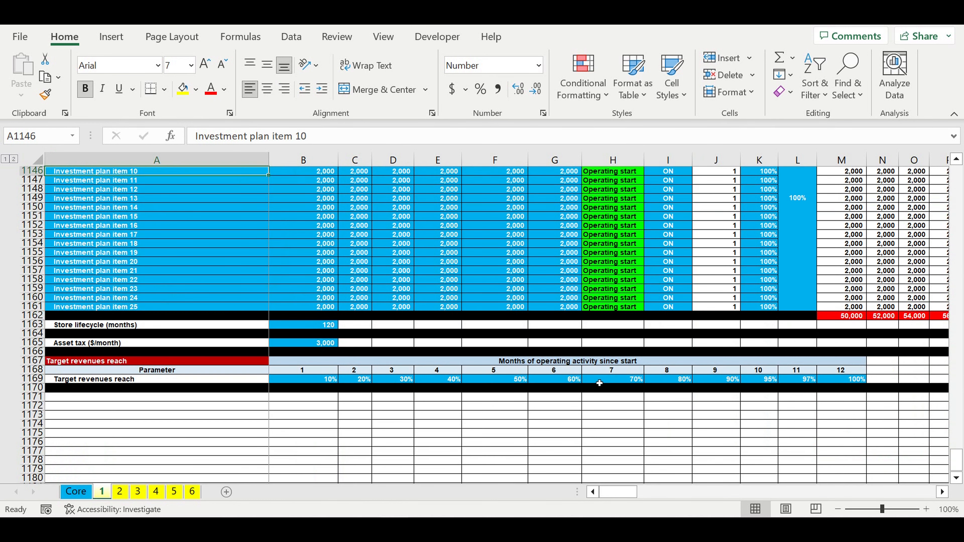
click(318, 327)
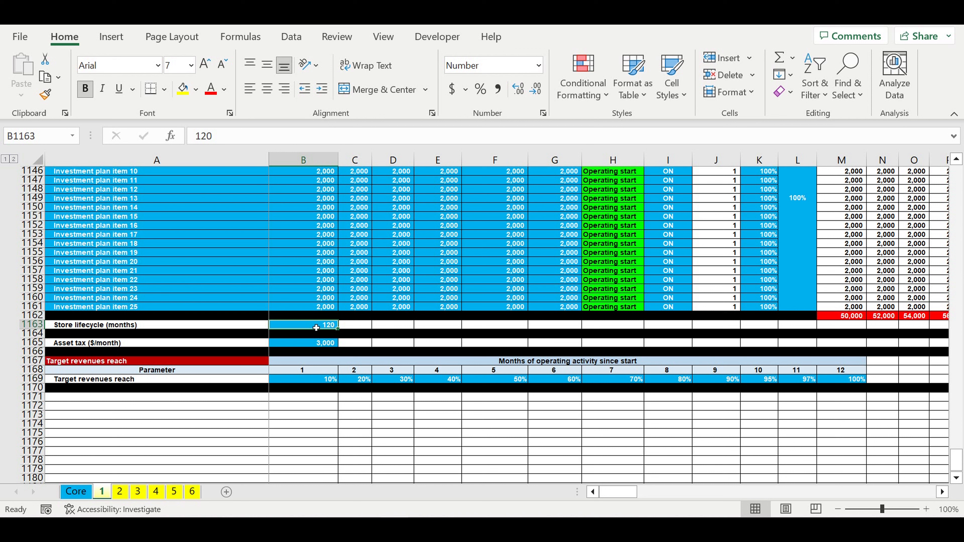
click(316, 344)
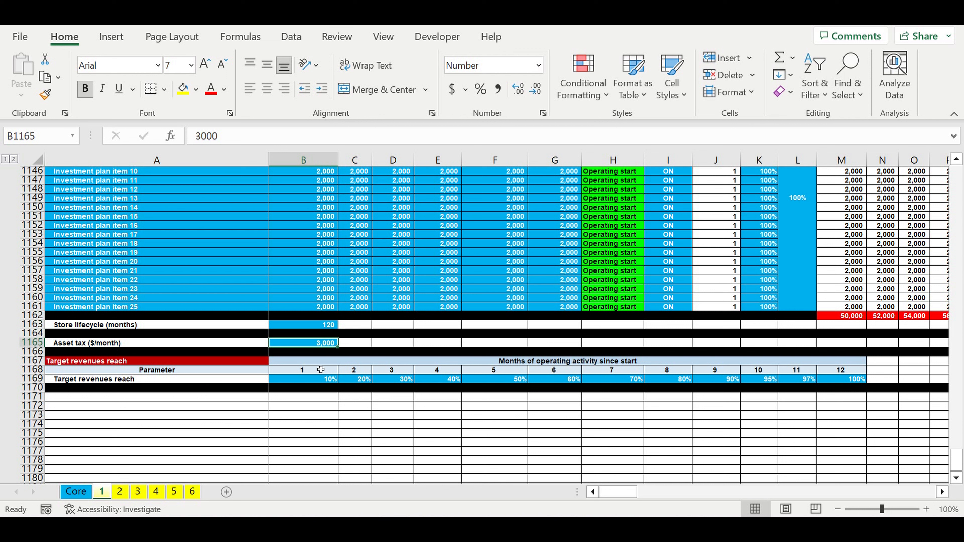
Step: Examine the Target revenues reach percentages in B1169:M1169 against the months of operating activity since start
click(311, 382)
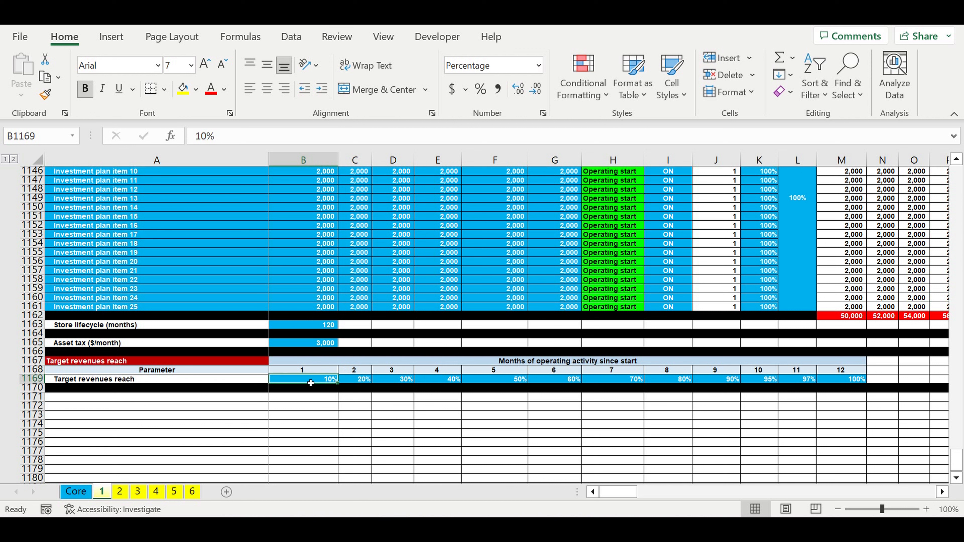
drag(311, 383, 848, 391)
click(644, 435)
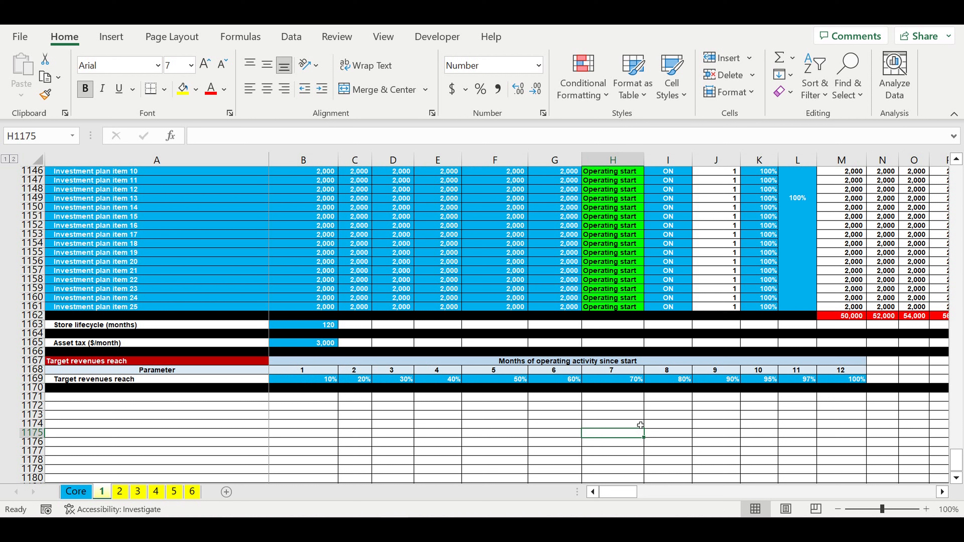
click(314, 374)
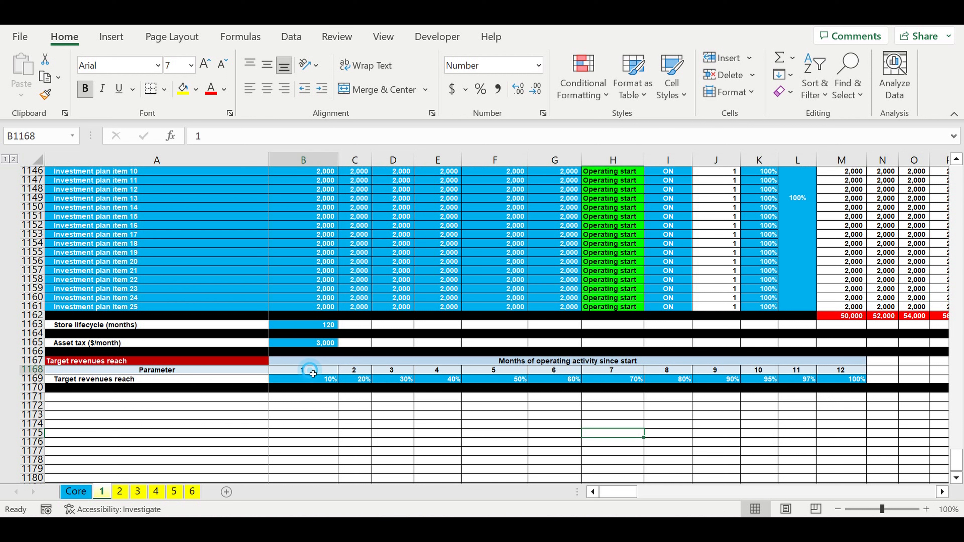
click(361, 373)
click(378, 374)
click(418, 374)
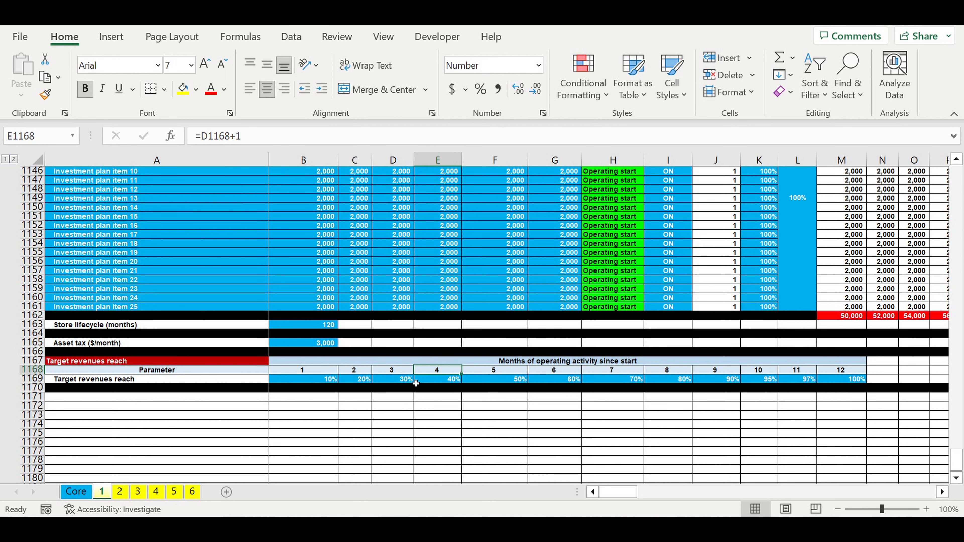
drag(319, 383, 844, 383)
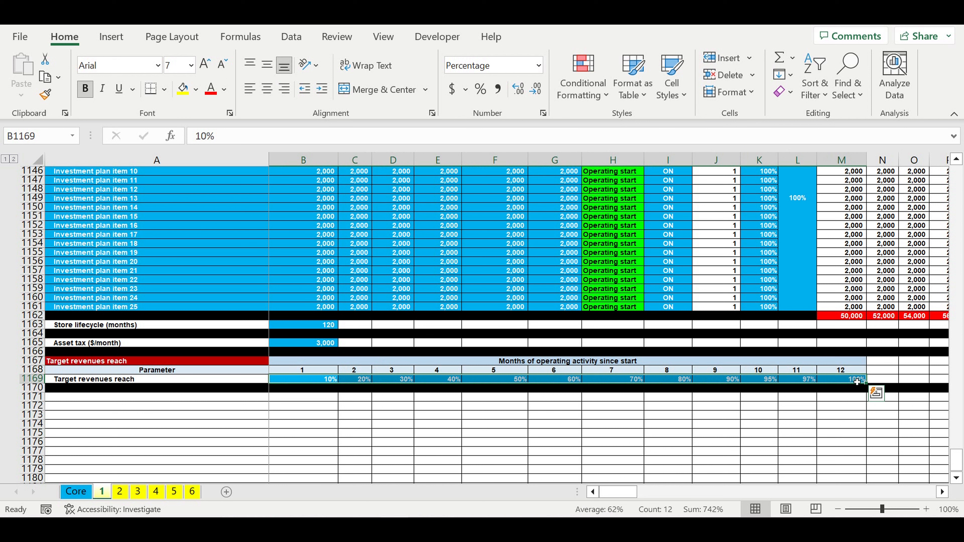
click(826, 416)
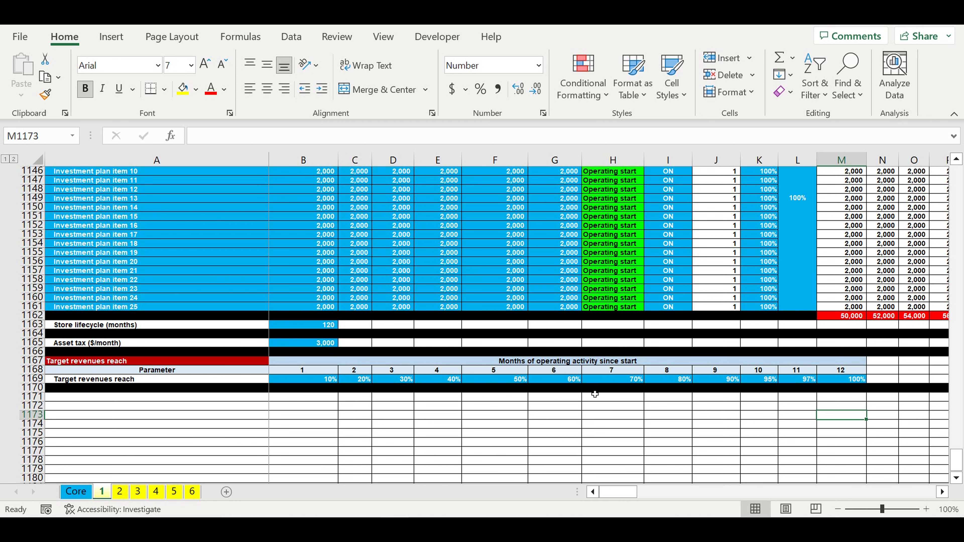
drag(303, 379, 841, 382)
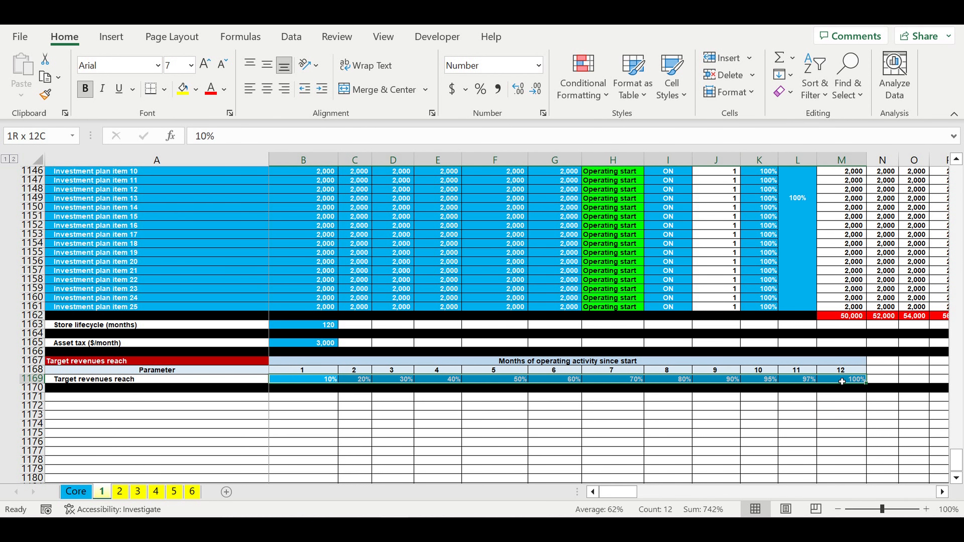
Step: Look through the store type sheets 2, 3, 4, 5 and 6 one after another
click(121, 492)
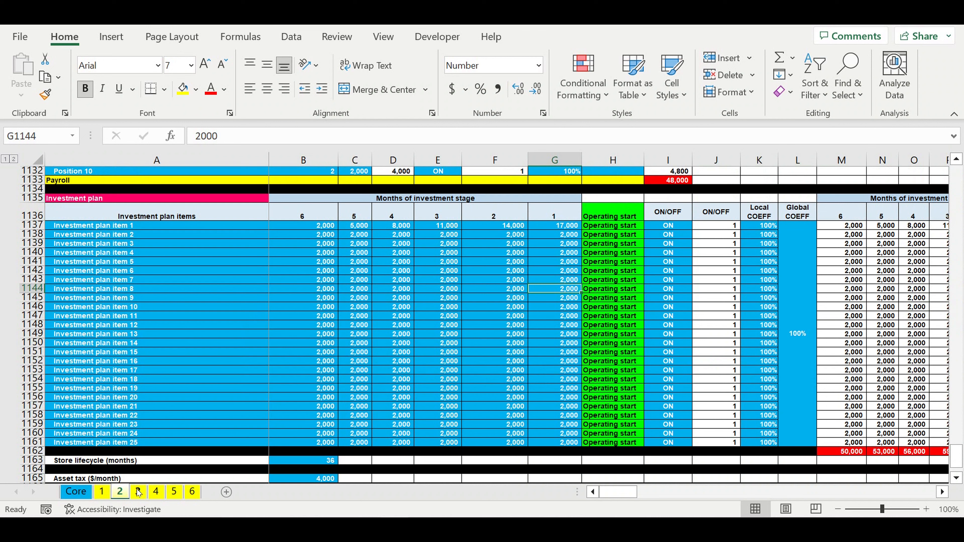
click(138, 492)
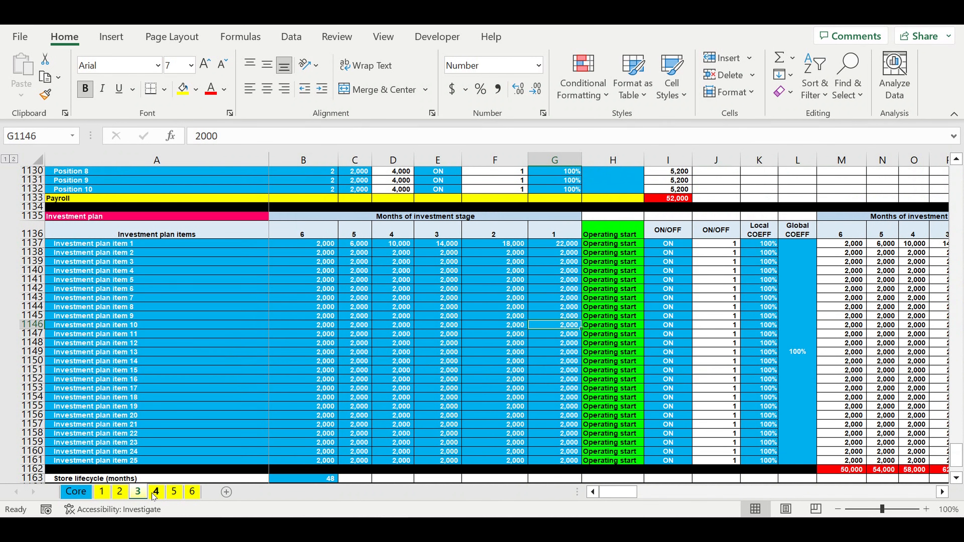
click(156, 492)
click(174, 492)
click(192, 492)
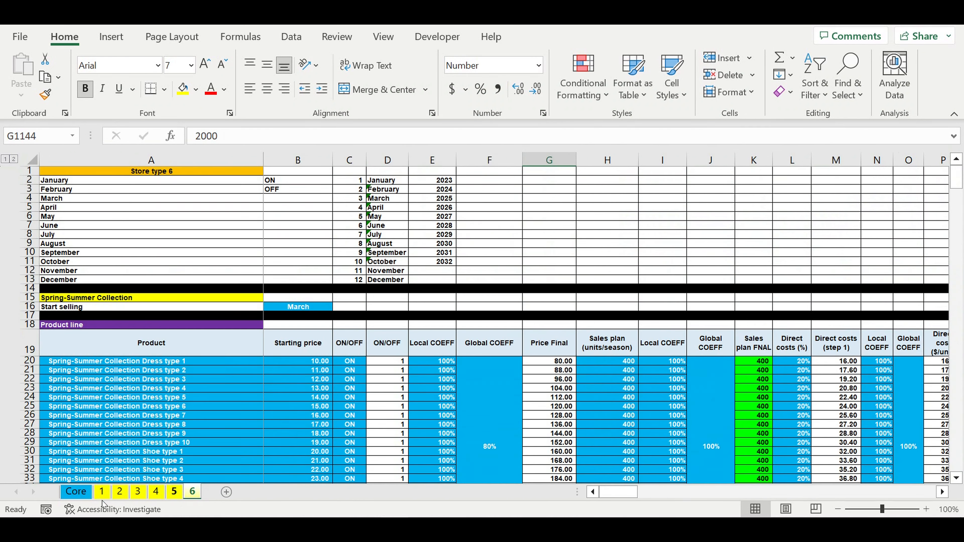
Step: Go to the beginning of the Core sheet and inspect the starting year input in E1
click(88, 491)
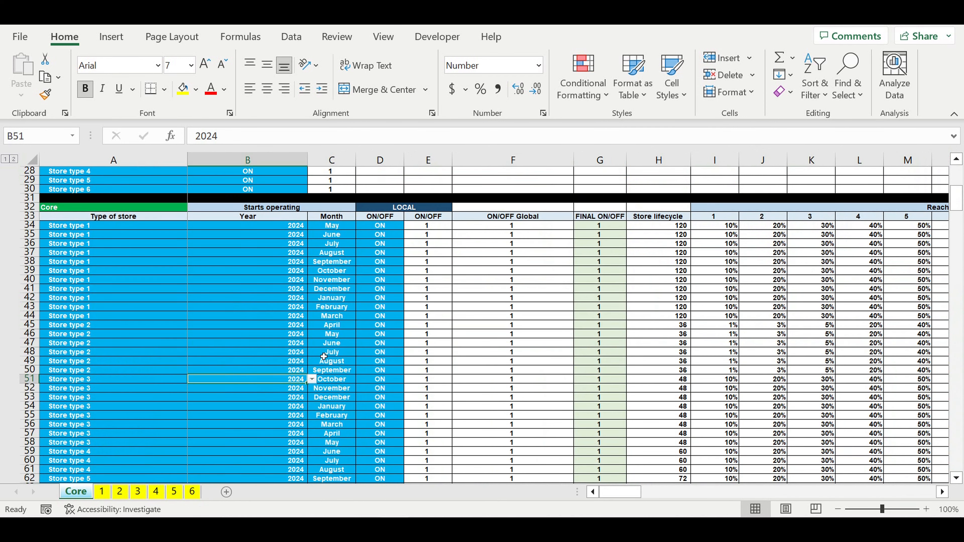
scroll(324, 357, up, 4)
drag(959, 196, 960, 146)
click(391, 200)
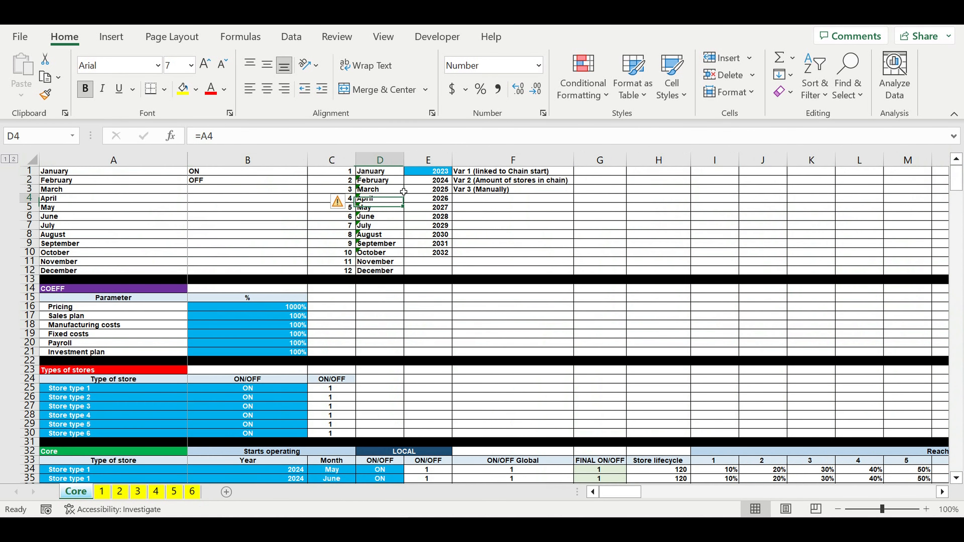
click(425, 174)
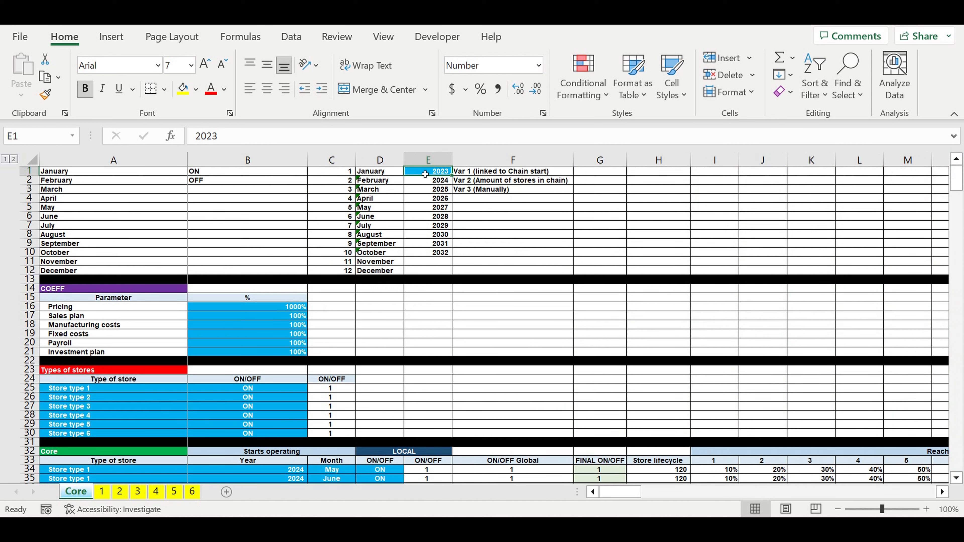
Step: Go through the COEFF parameters from Pricing to Investment plan and their percentages in B16:B21
click(182, 338)
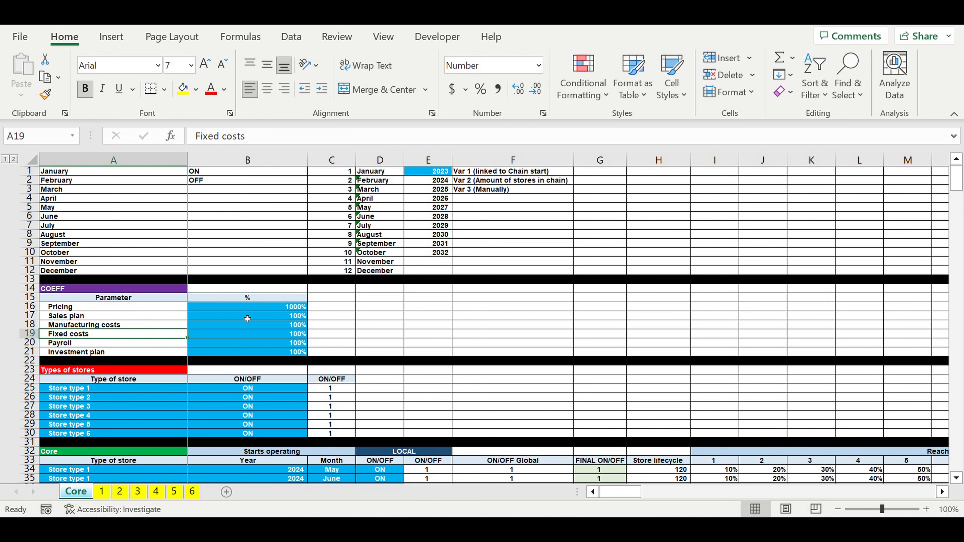
click(101, 309)
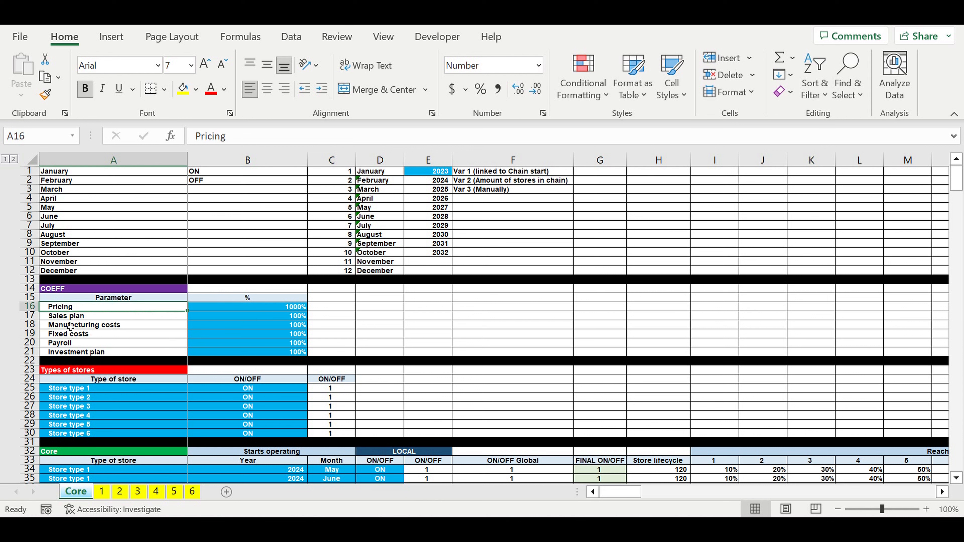
click(70, 318)
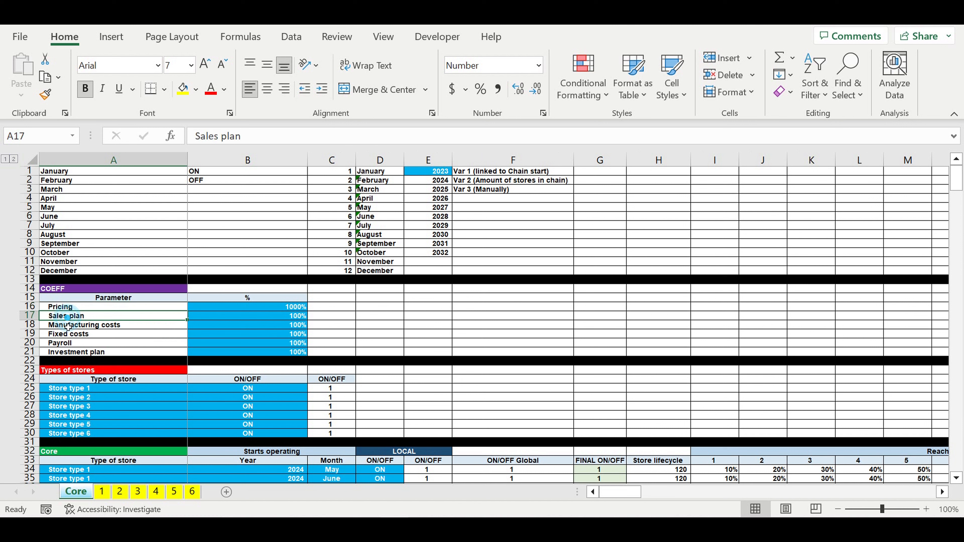
click(70, 326)
click(74, 336)
click(75, 344)
click(77, 353)
drag(279, 311, 290, 353)
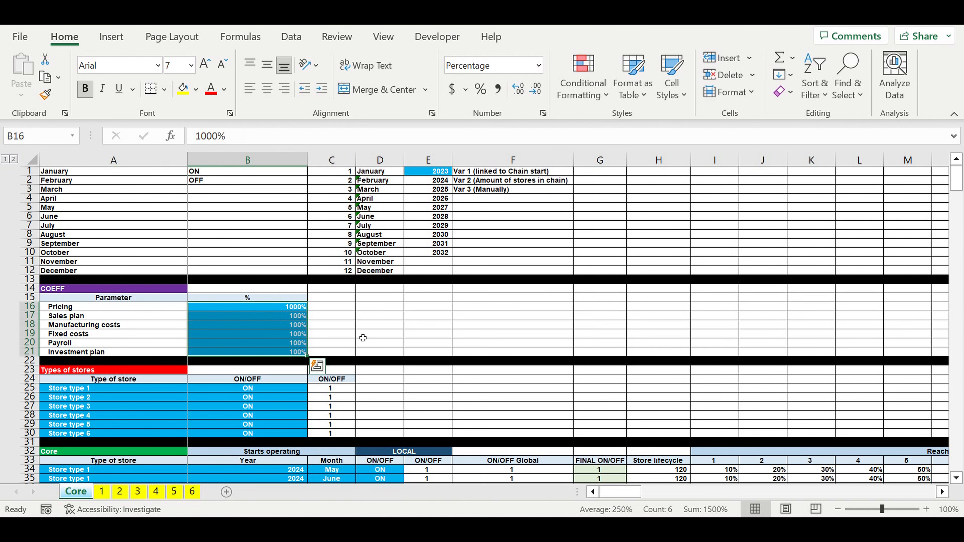
Step: Review the Types of stores names in A25:A30 and their ON/OFF switches in B25:B30
scroll(328, 343, down, 2)
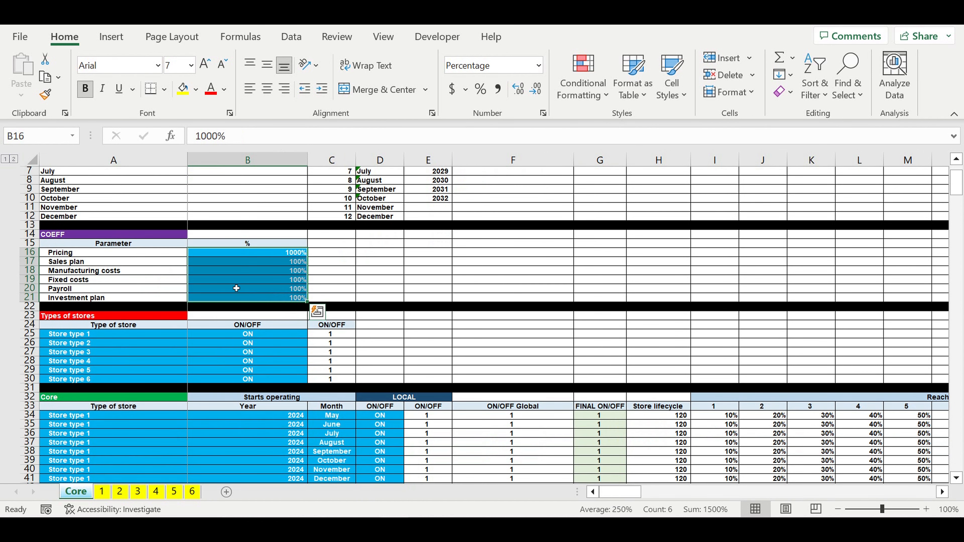
drag(71, 336, 78, 379)
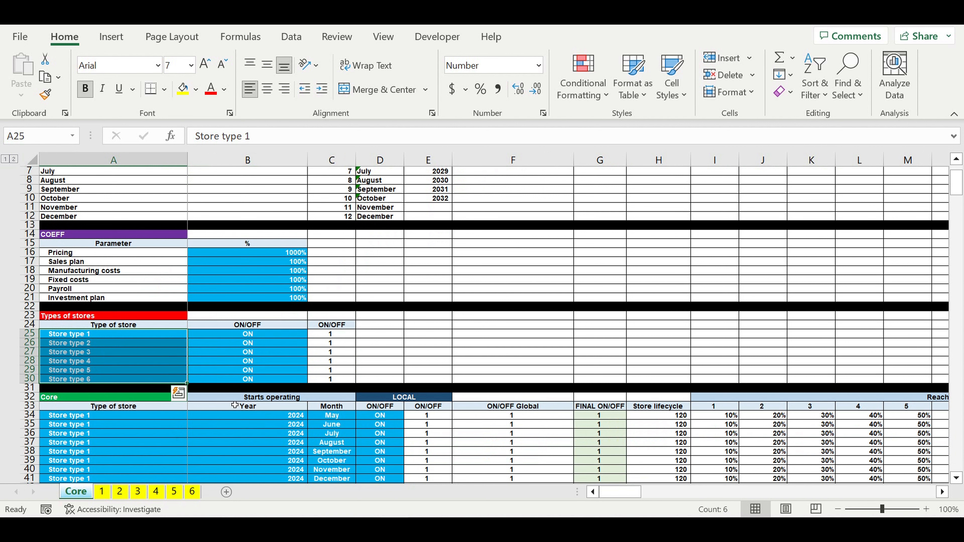
click(251, 336)
drag(253, 342, 257, 384)
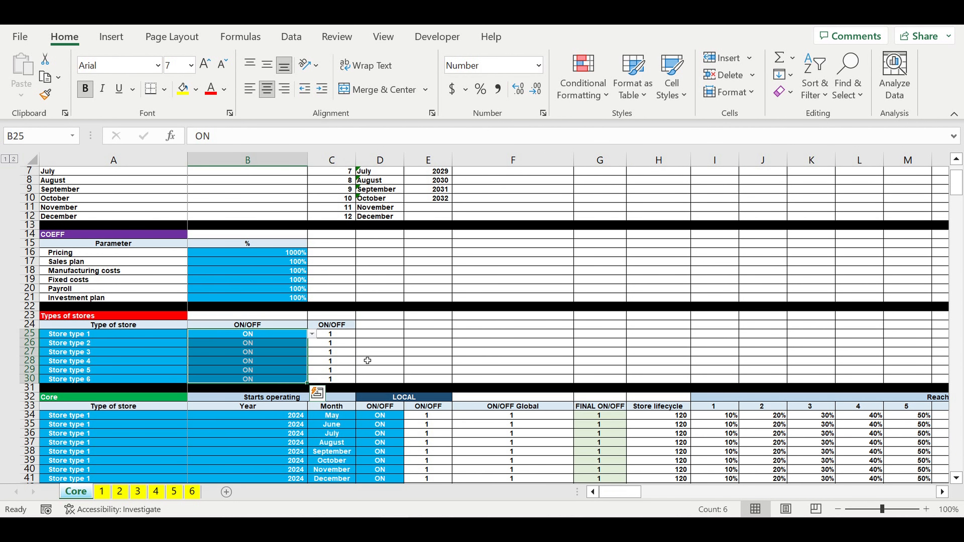
Step: Review the type of store assigned to each row of the Core table in A34:A73
scroll(365, 370, down, 4)
scroll(365, 371, down, 2)
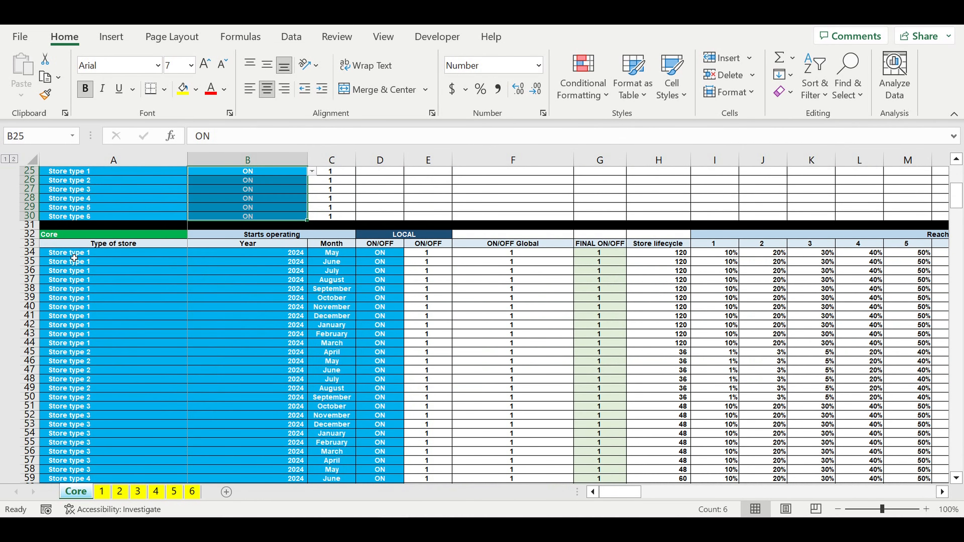
drag(74, 259, 107, 469)
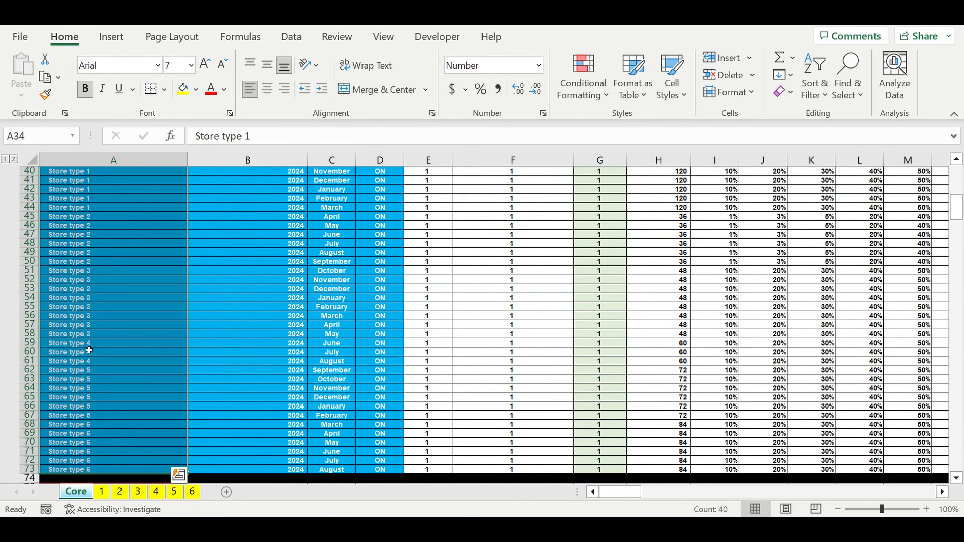
Step: Set the type of store in A56 to Store type 1 and check that row's starting year and month
click(85, 316)
click(192, 315)
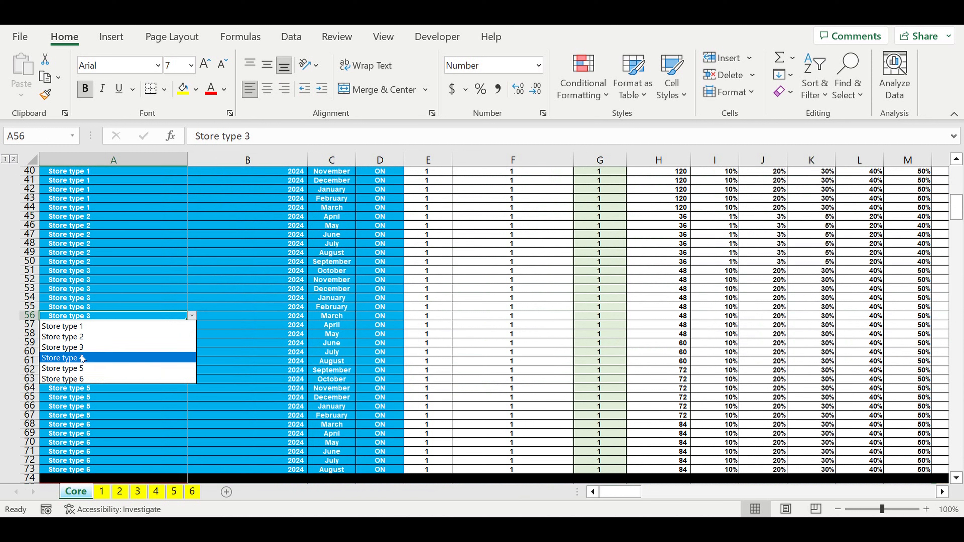
click(186, 326)
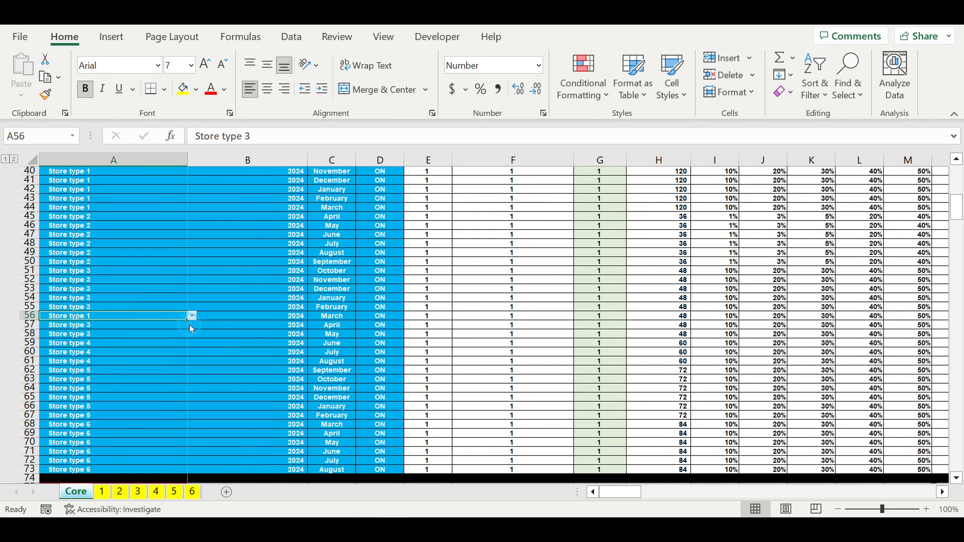
click(230, 346)
click(106, 320)
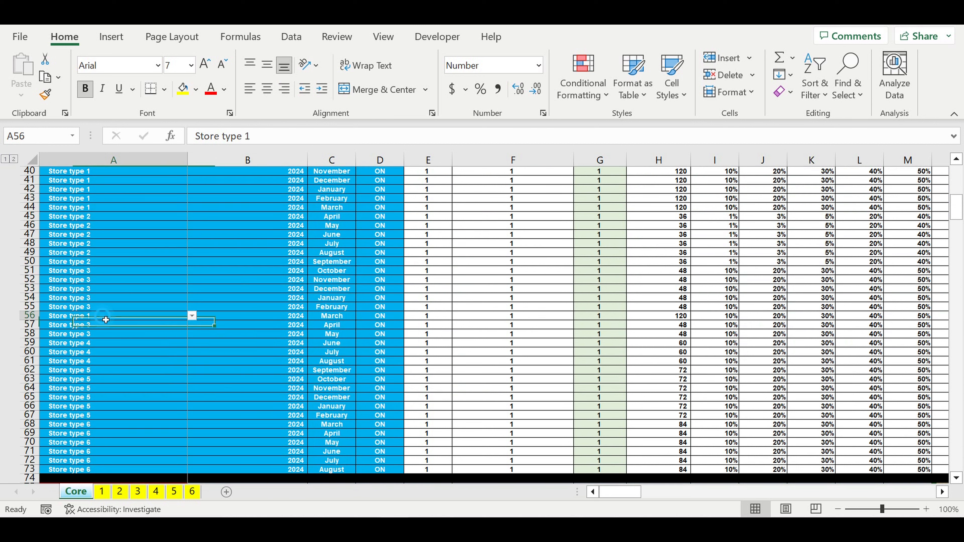
drag(288, 317, 313, 316)
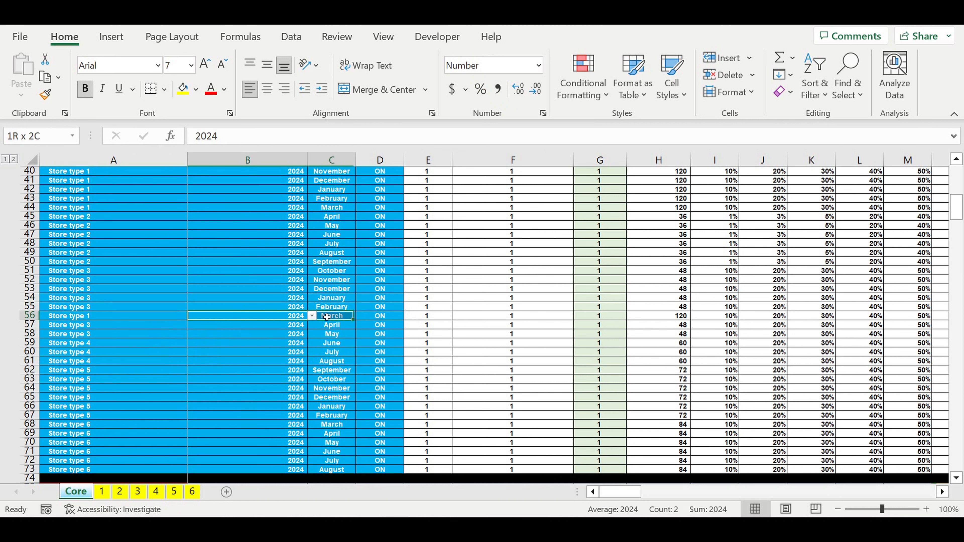
Step: Check the ON/OFF switches in column D for the rows of the Core store table
click(395, 320)
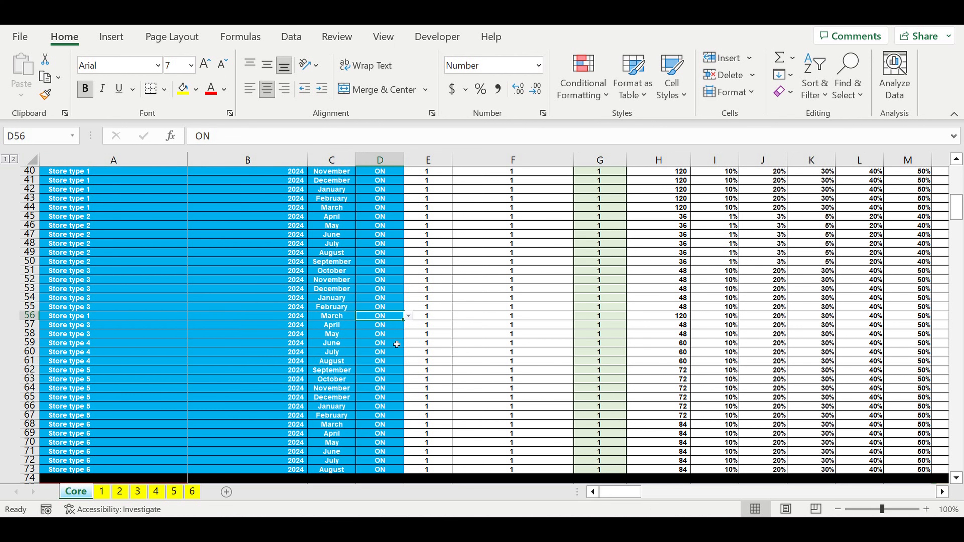
click(381, 356)
scroll(382, 356, down, 9)
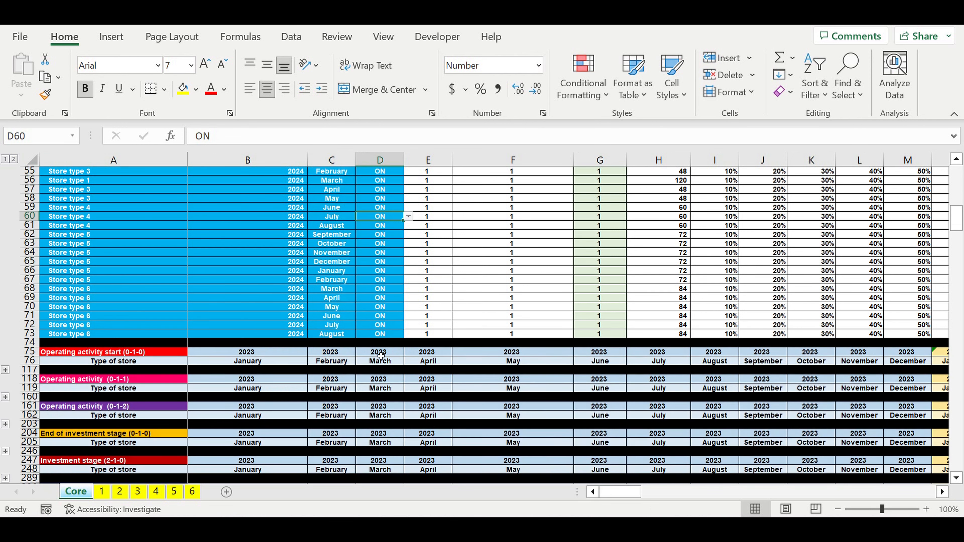
Step: Look through the calculation blocks from Revenues by type of store and Manufacturing costs to Asset tax step 2
scroll(381, 356, down, 4)
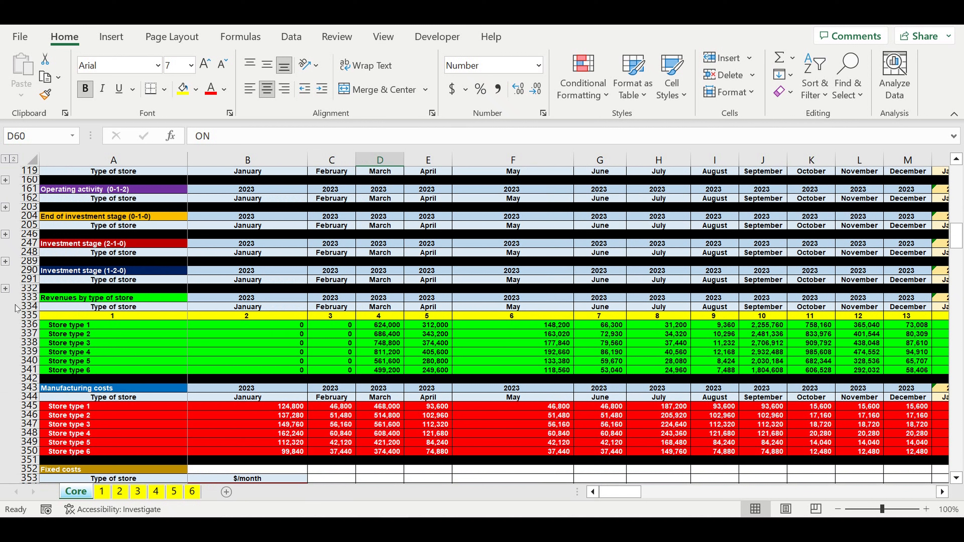
drag(28, 298, 39, 457)
scroll(39, 433, down, 1)
scroll(40, 433, down, 7)
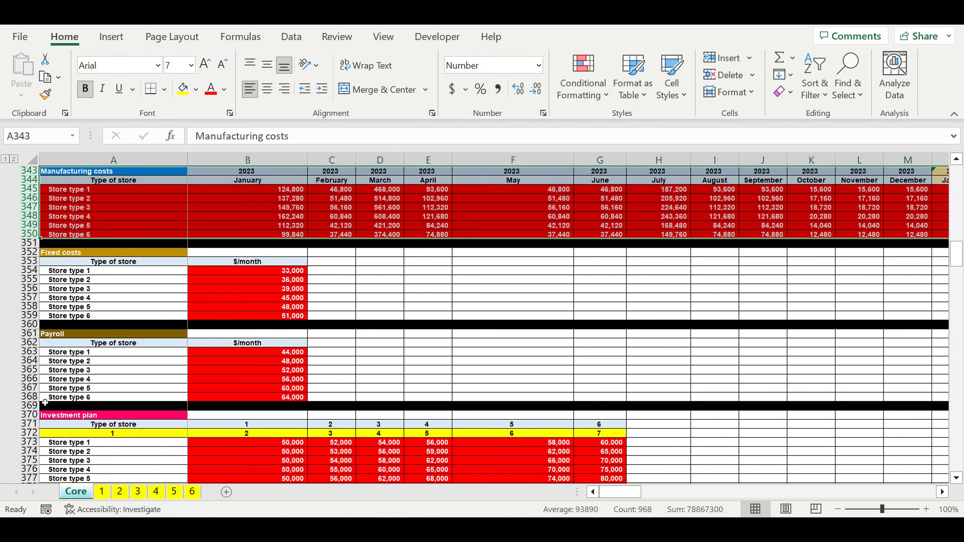
scroll(151, 330, down, 6)
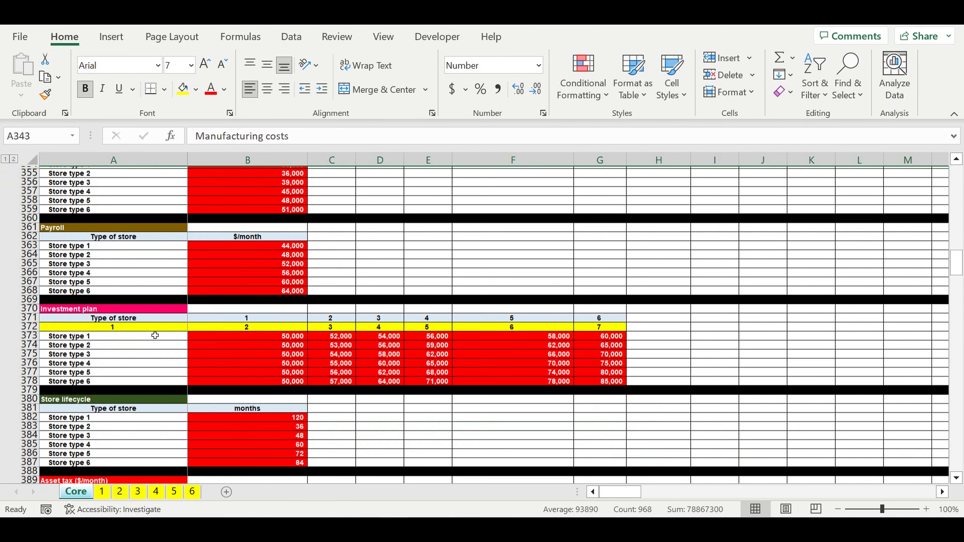
scroll(256, 315, down, 8)
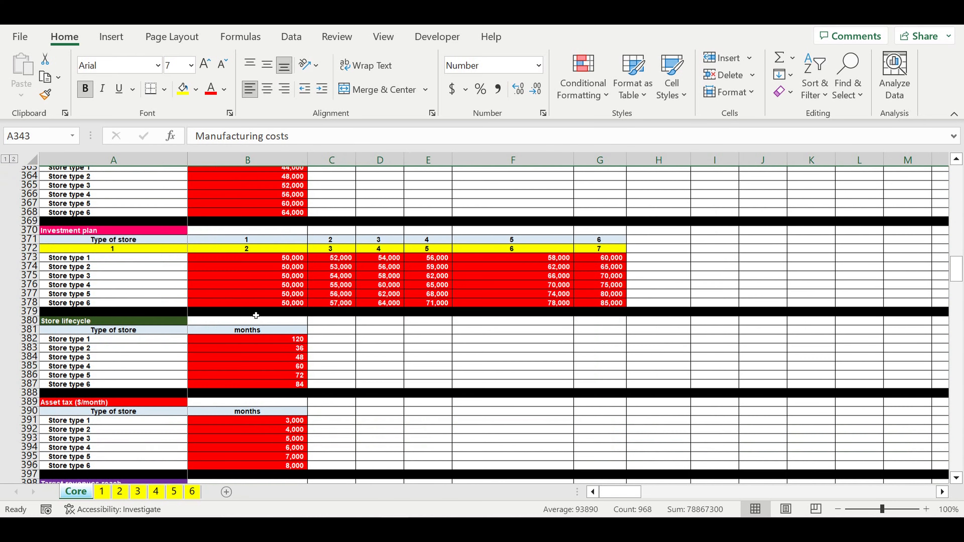
scroll(256, 315, down, 14)
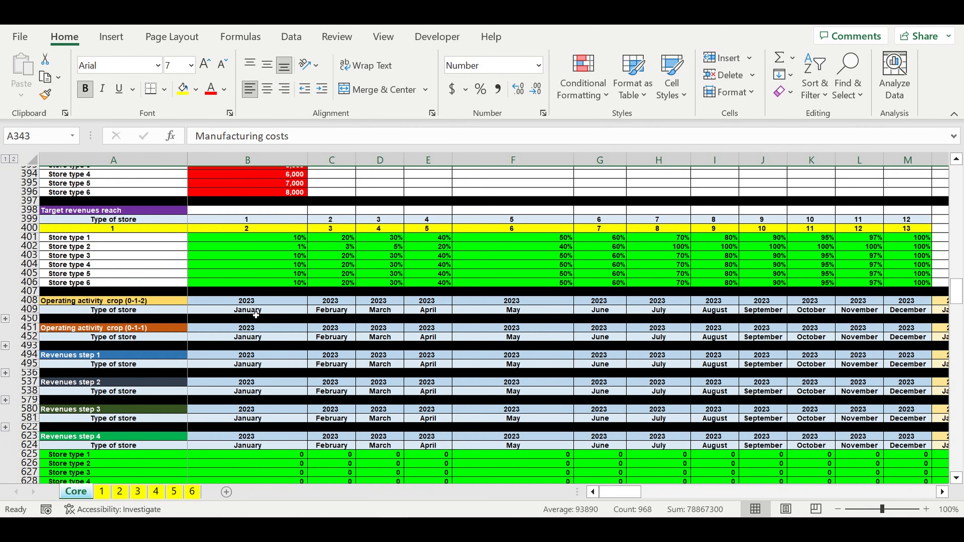
scroll(256, 315, down, 12)
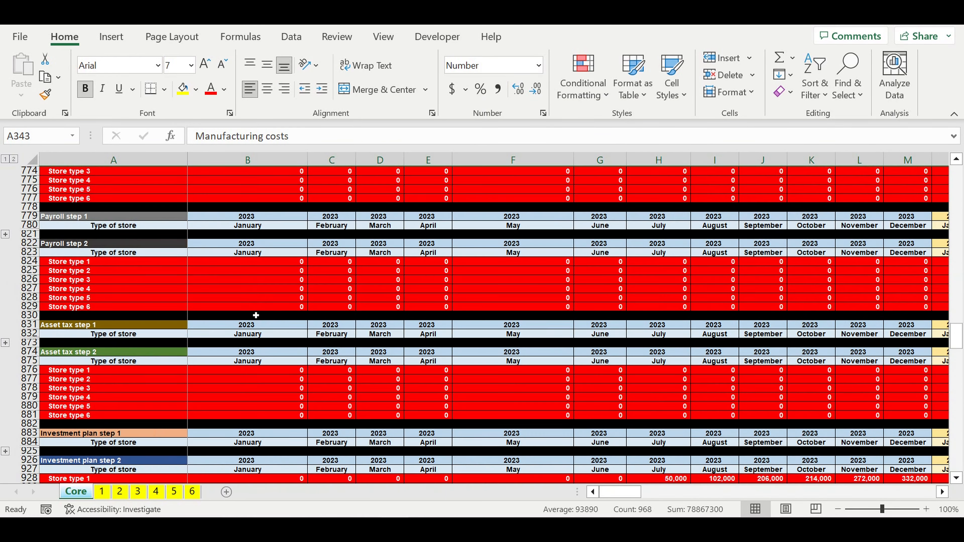
Step: Review the Loan inputs in B937:B943, from loan amount, term and interest rate to grace periods, year and month
scroll(256, 315, down, 4)
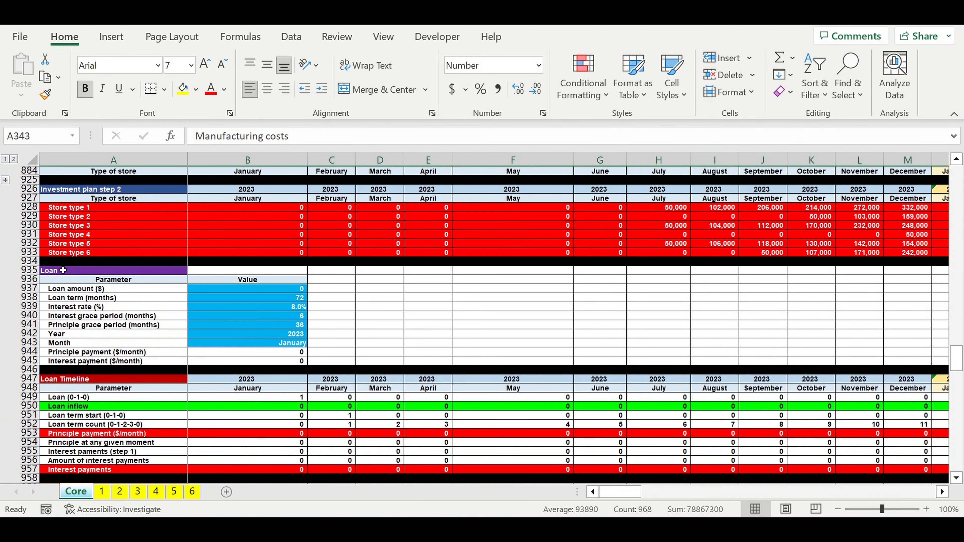
click(63, 272)
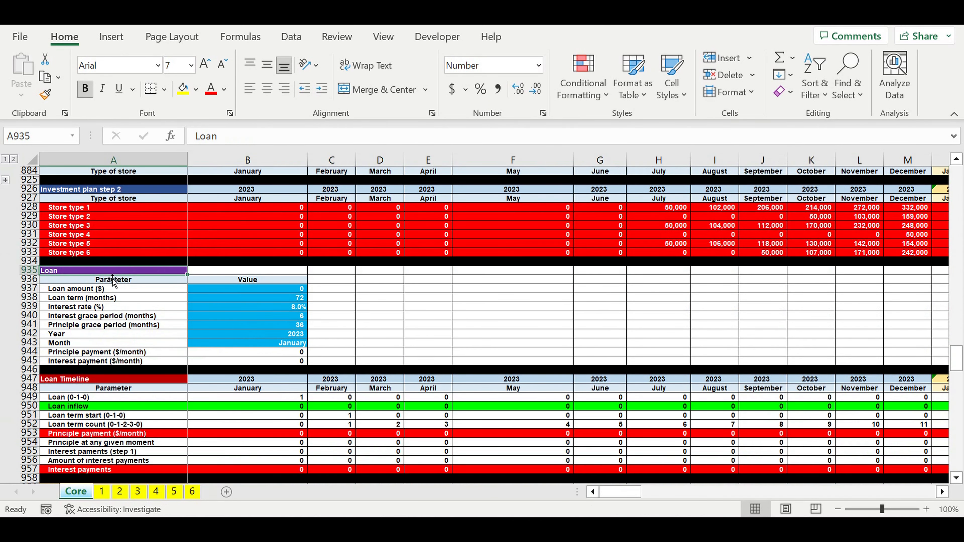
click(289, 291)
click(278, 300)
click(278, 309)
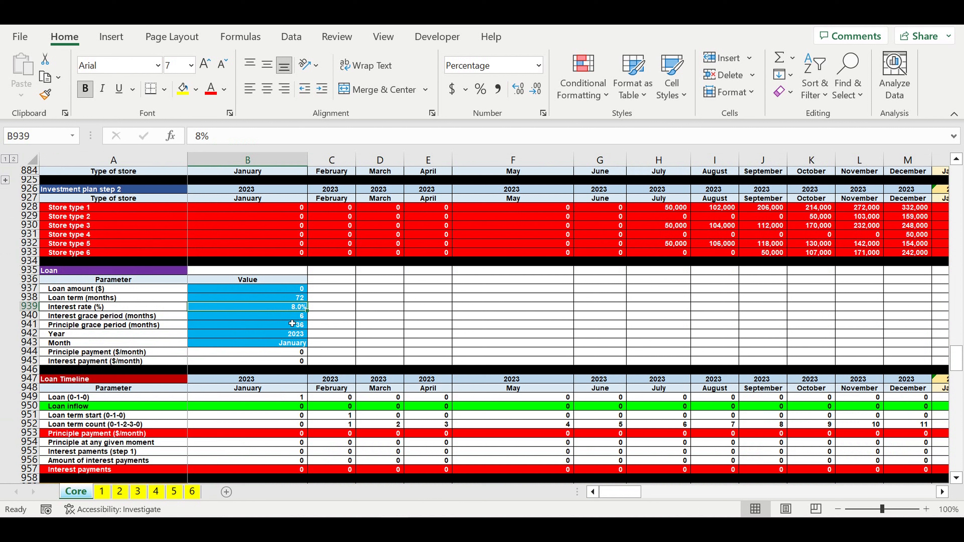
click(271, 320)
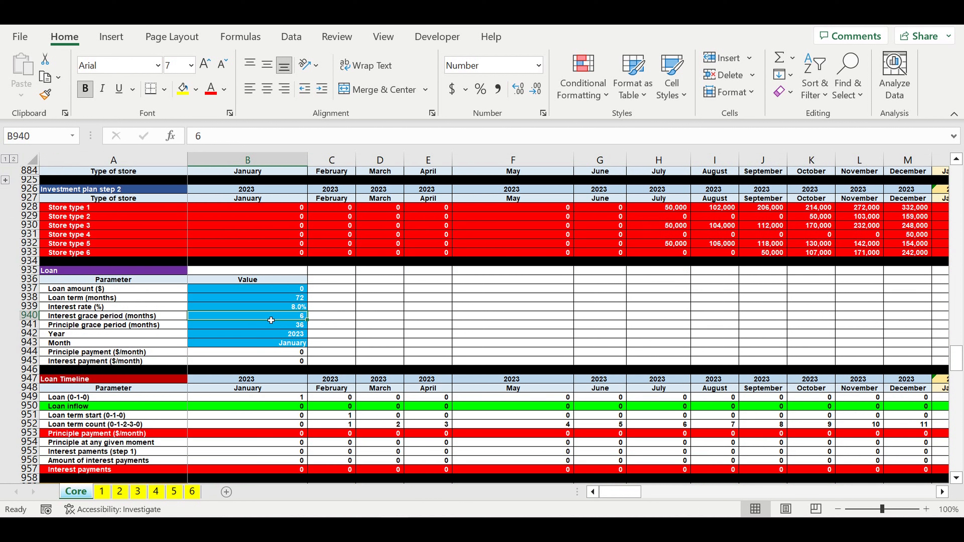
click(268, 328)
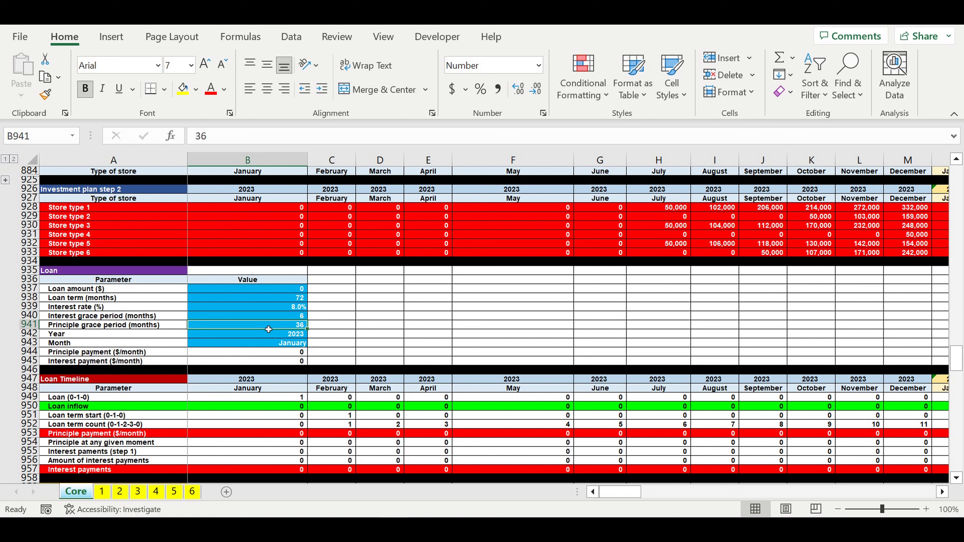
drag(283, 335, 283, 346)
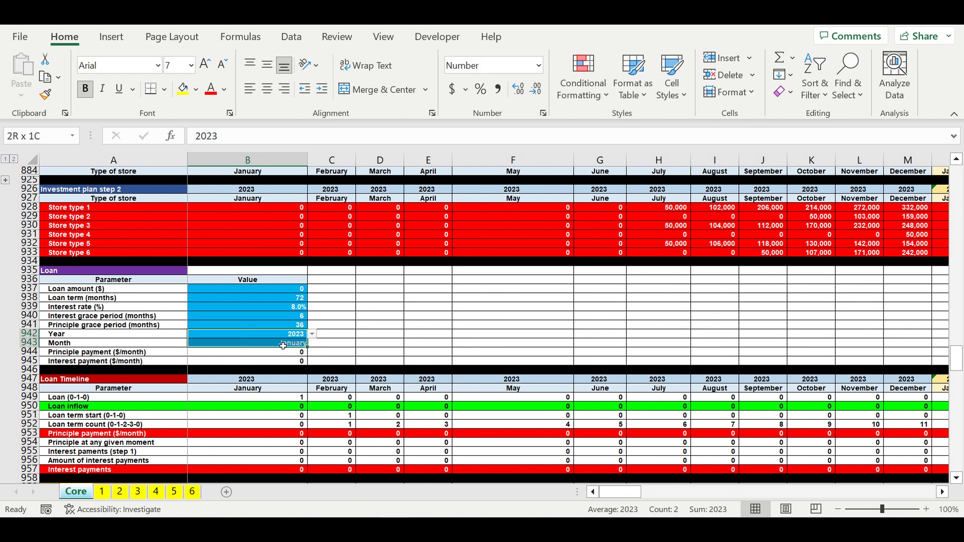
click(381, 361)
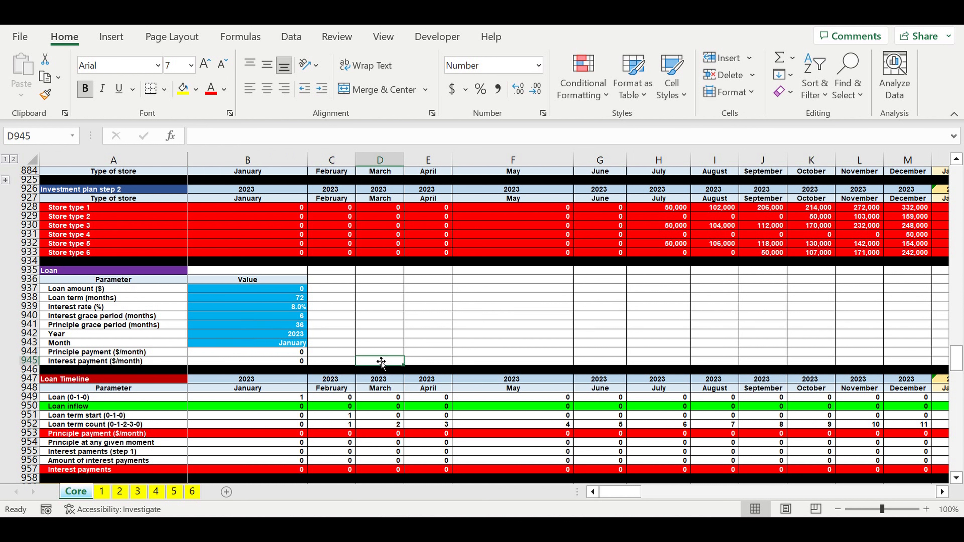
Step: Review the Management company's Var 1 (linked to Chain start) and its year and month in B961:B962
scroll(382, 361, down, 9)
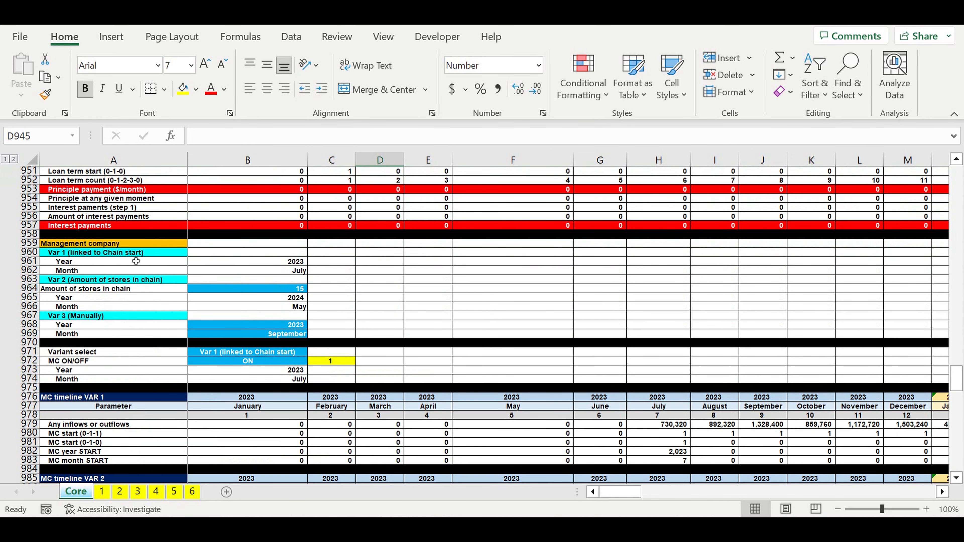
click(76, 254)
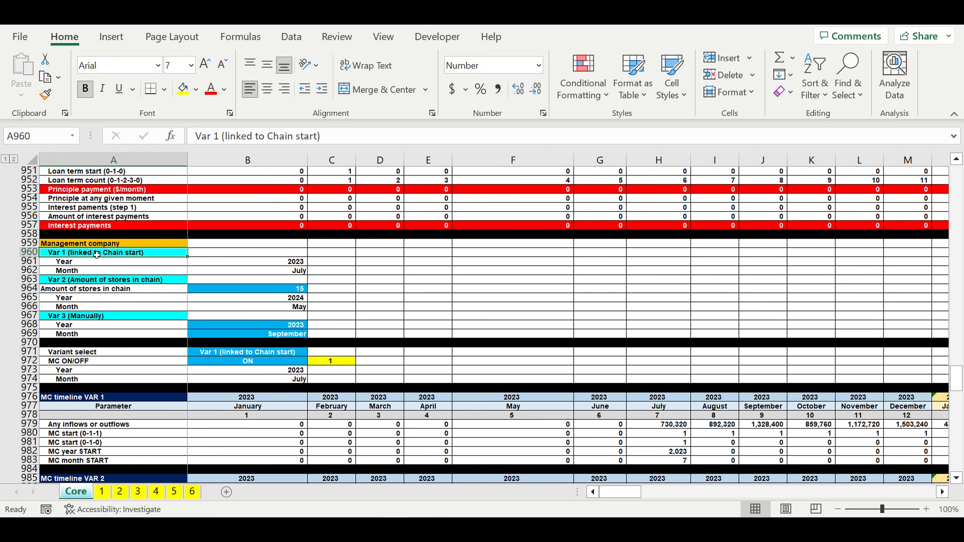
drag(281, 262, 281, 272)
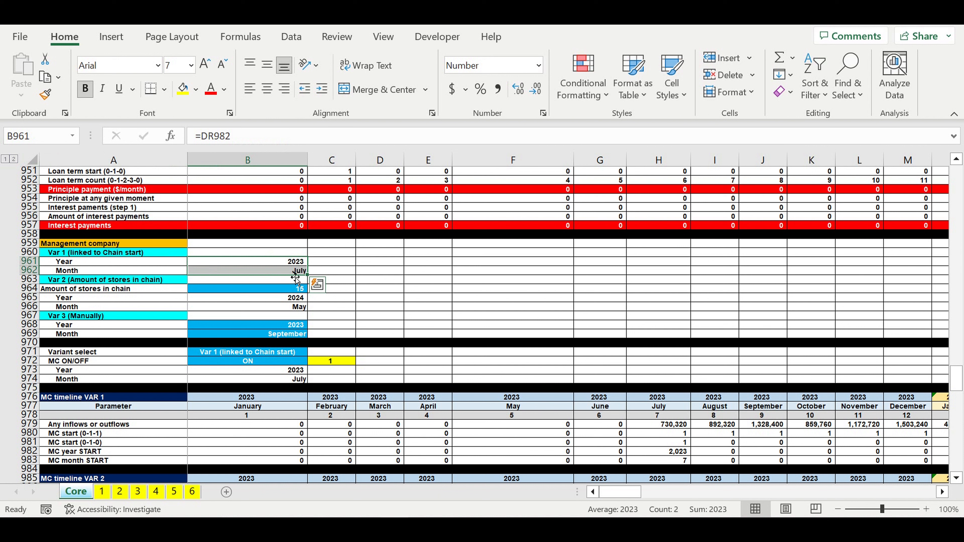
drag(282, 264, 279, 274)
Step: Review the Management company's Var 2 and its Amount of stores in chain input in B964
click(249, 292)
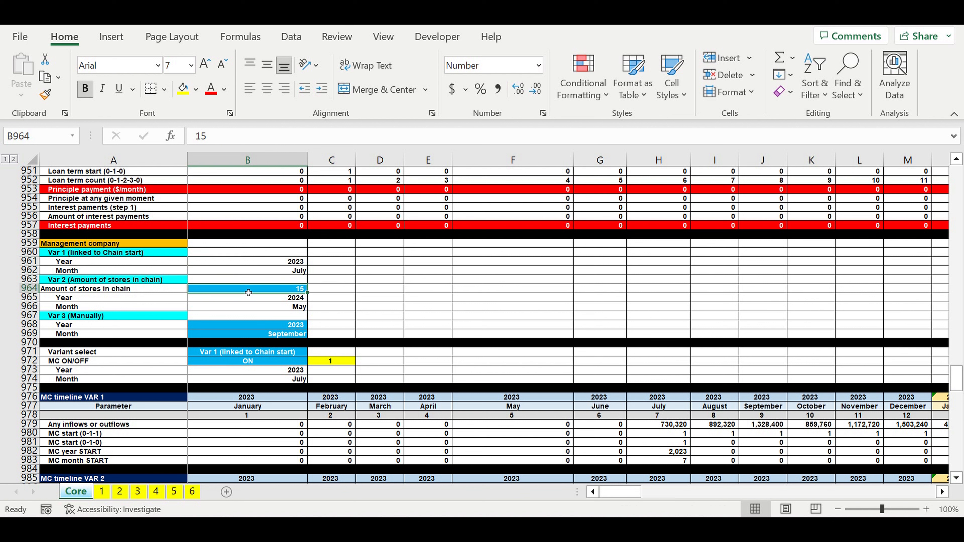
click(72, 280)
click(239, 292)
click(280, 290)
Step: Review the Management company's Var 3 (Manually) with its year and month inputs in B968:B969
click(111, 318)
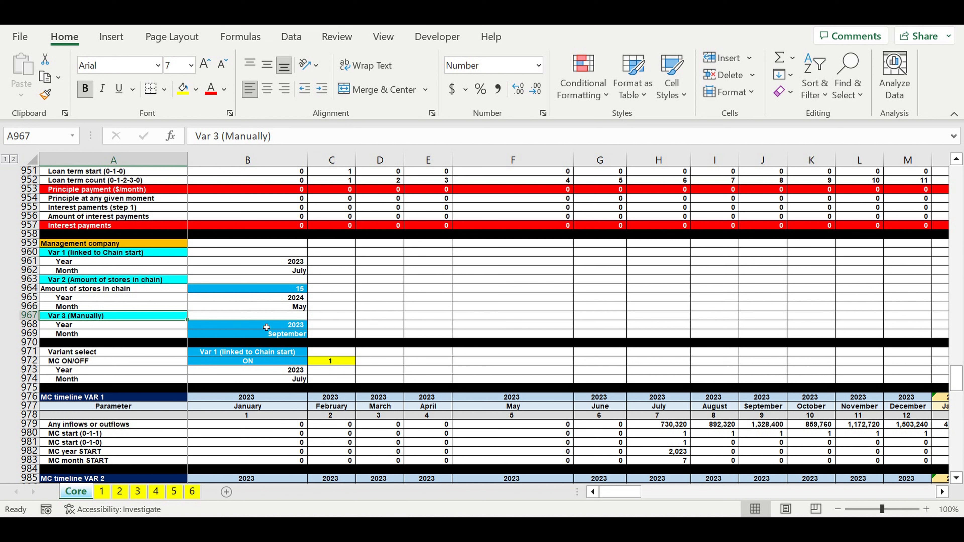
drag(266, 328, 267, 334)
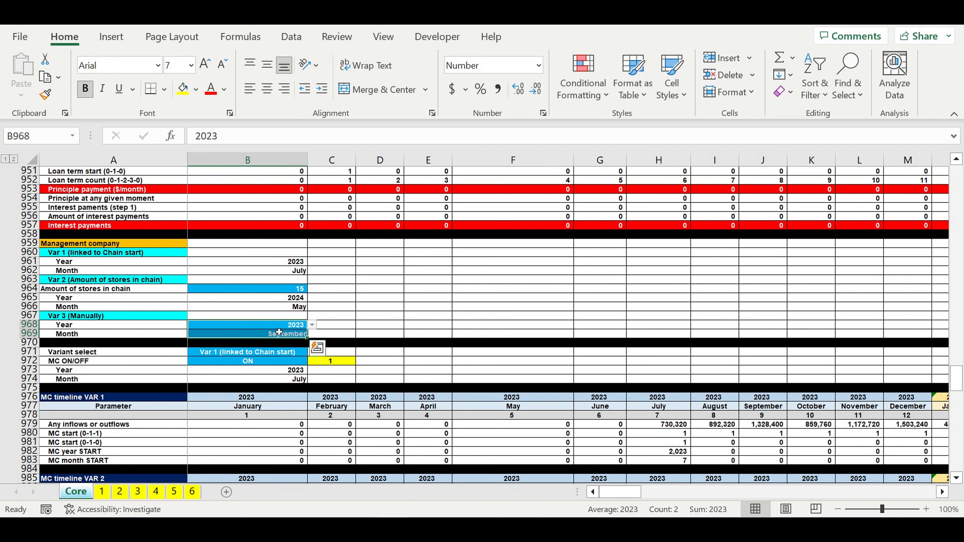
click(273, 328)
click(270, 335)
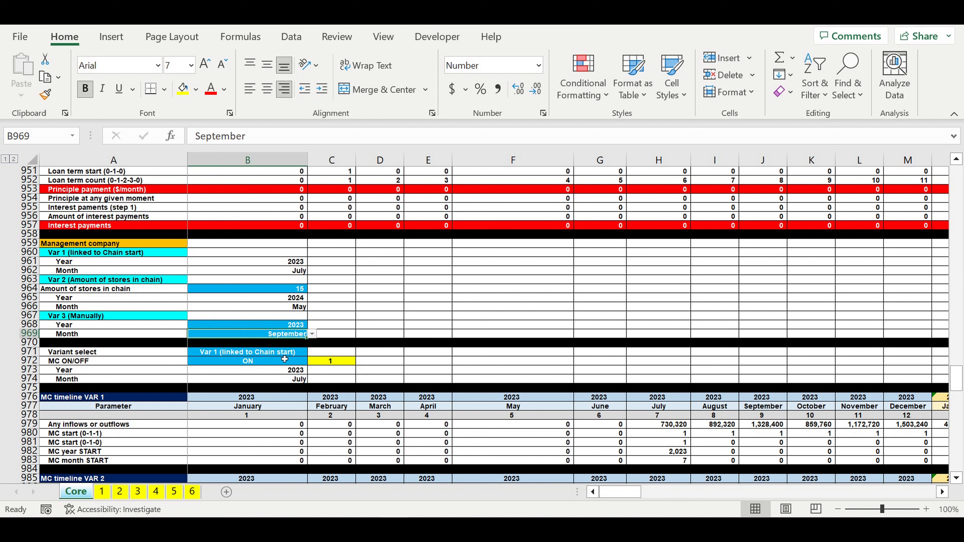
Step: View the options available for Variant select in B971 and for MC ON/OFF in B972
click(284, 352)
click(311, 352)
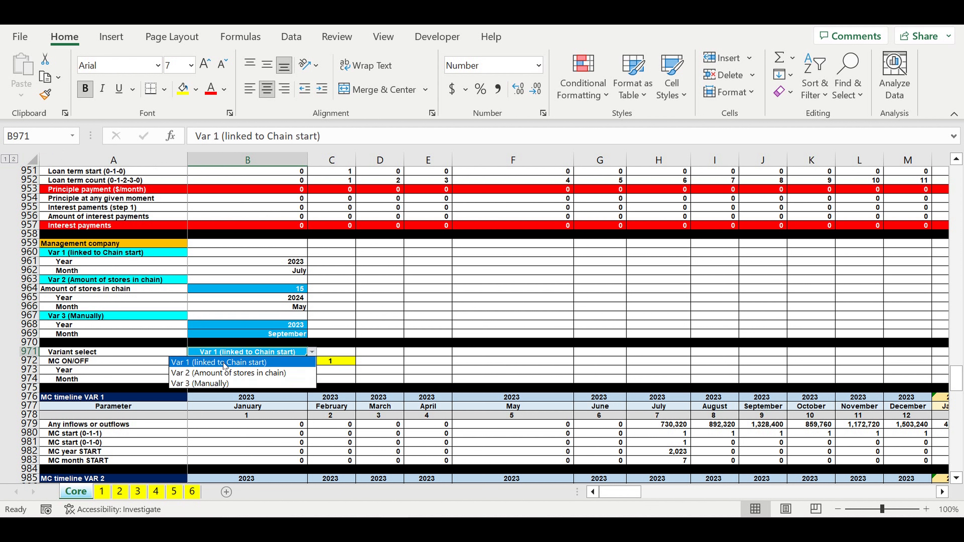
key(Escape)
click(390, 321)
click(254, 363)
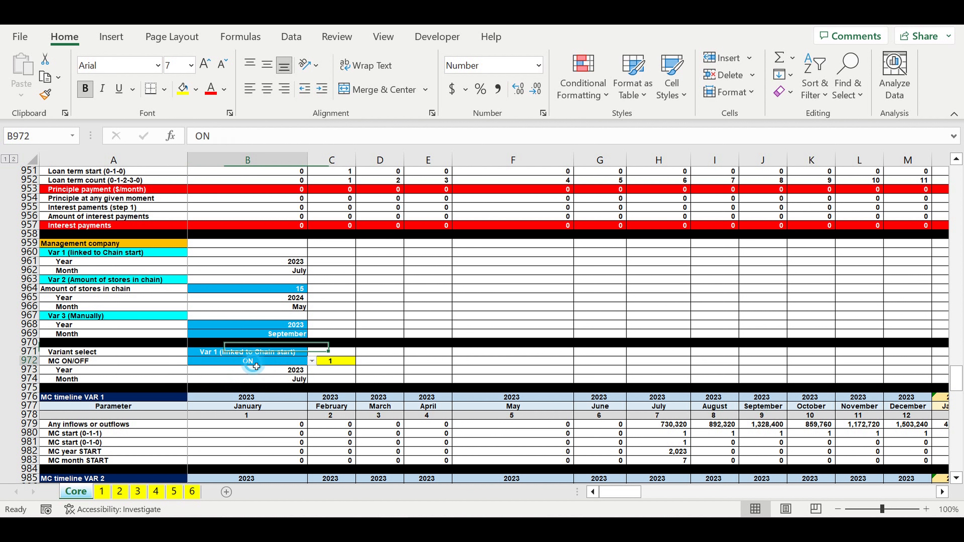
click(312, 361)
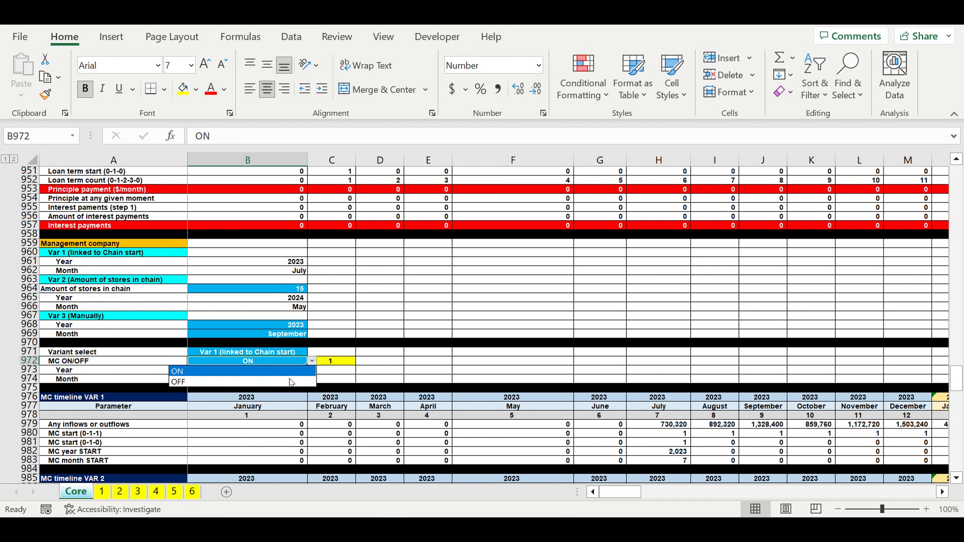
click(384, 324)
click(387, 308)
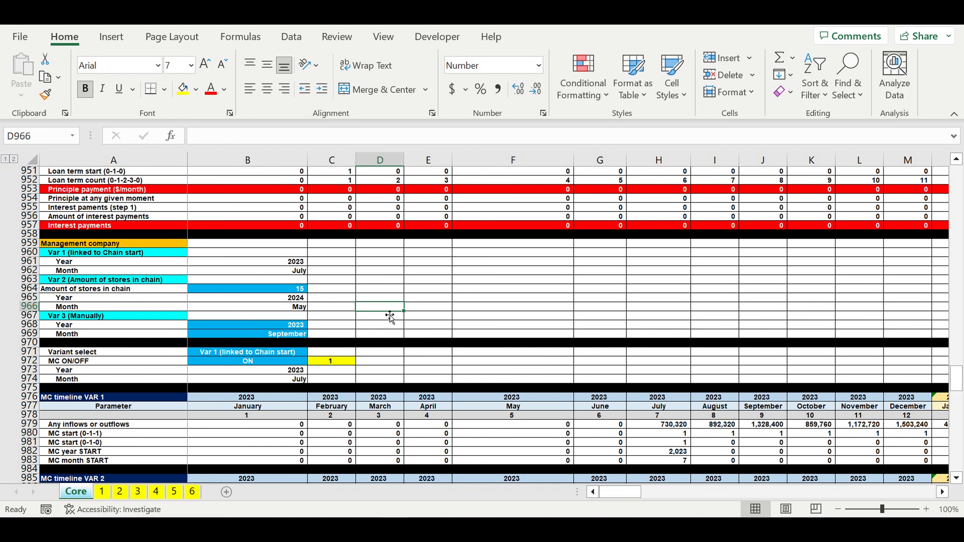
click(388, 323)
Step: Review the MC Fixed costs inputs in A1001:F1012 and the MC Payroll inputs in A1017:H1026
scroll(388, 323, down, 10)
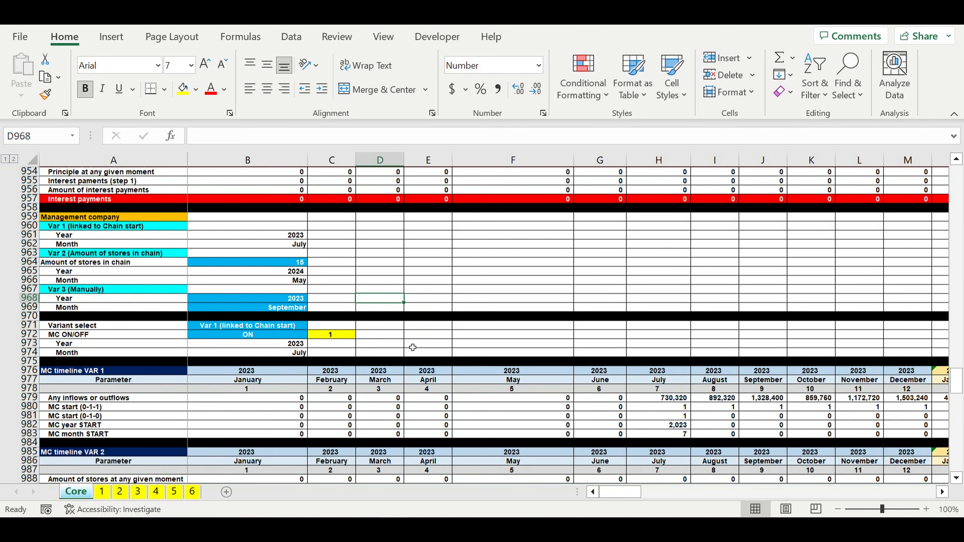
scroll(412, 348, down, 3)
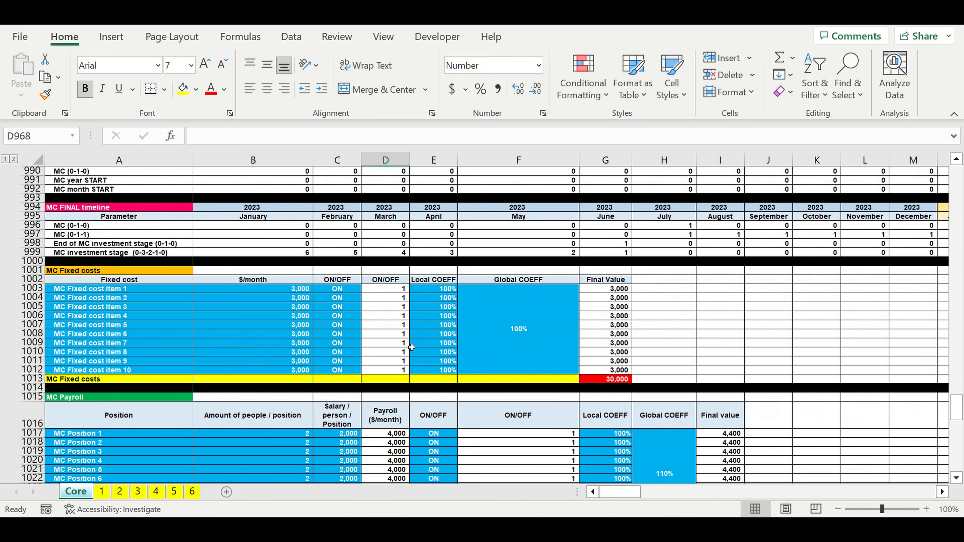
drag(86, 270, 472, 367)
scroll(472, 366, down, 6)
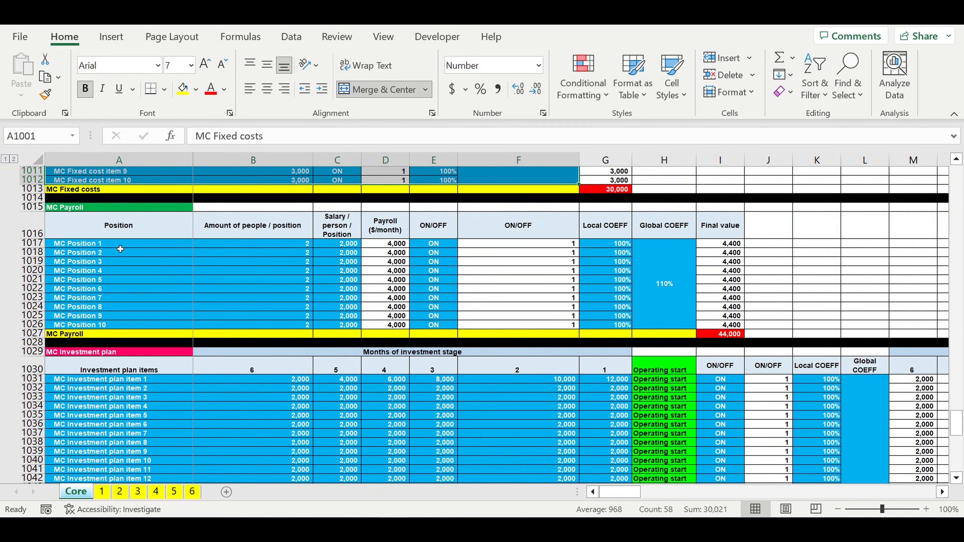
drag(121, 245, 669, 326)
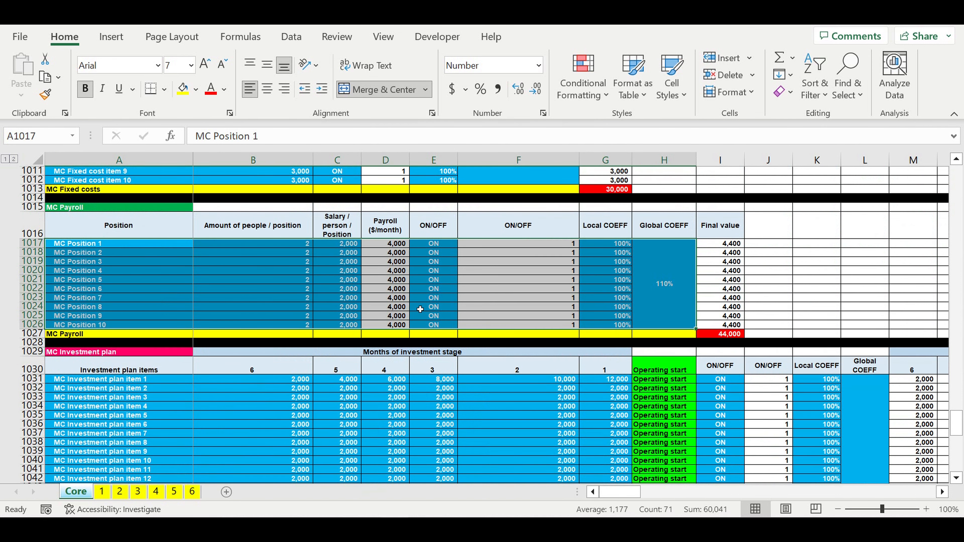
Step: Review the MC Investment plan items and their amounts for each month of the investment stage
scroll(421, 310, down, 5)
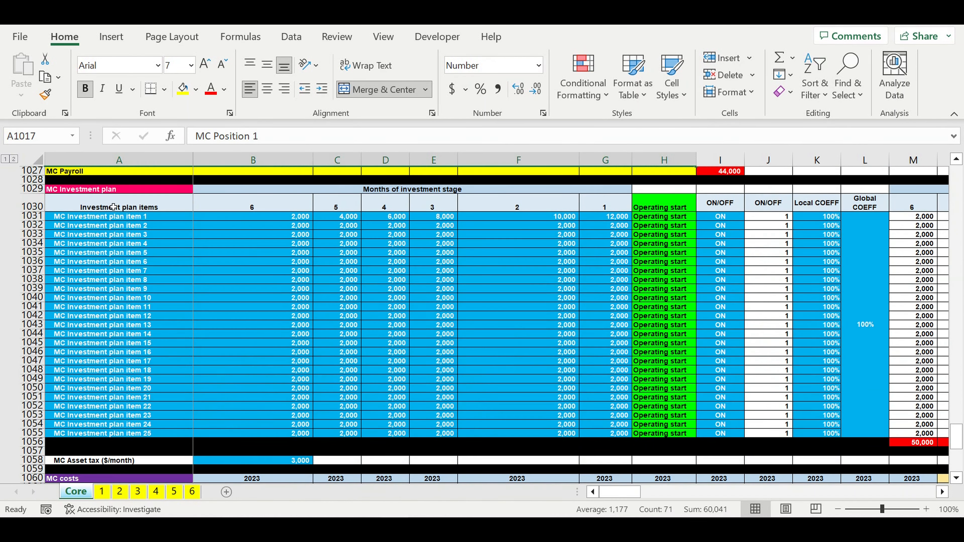
drag(113, 207, 644, 418)
scroll(644, 420, down, 3)
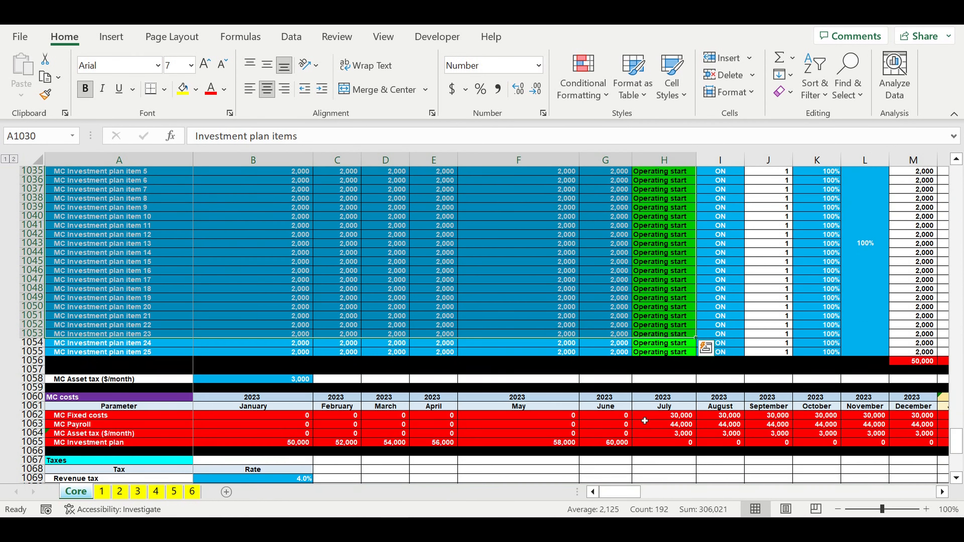
Step: Check the MC Asset tax in B1058 and the revenue, payroll and profit tax rates in B1069:B1071
scroll(644, 420, down, 2)
click(275, 325)
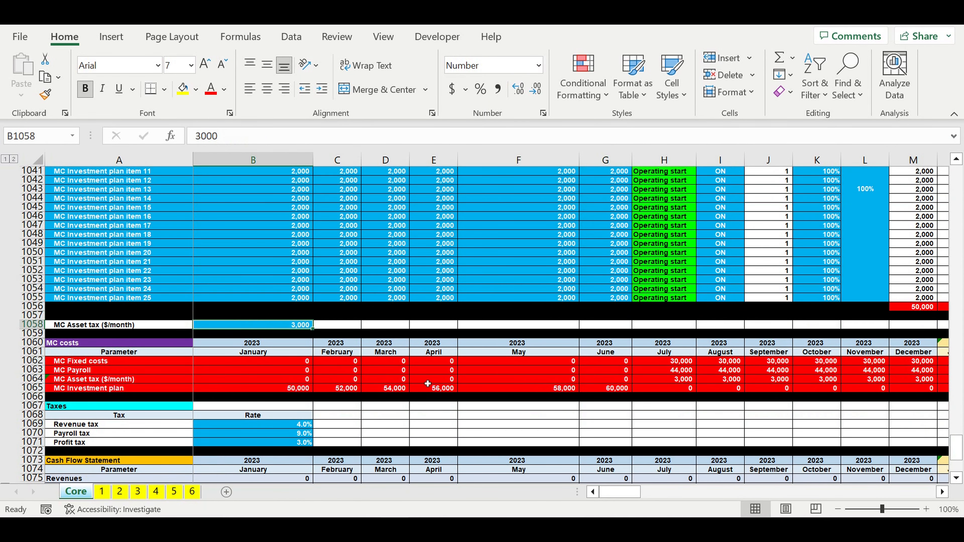
scroll(208, 426, down, 3)
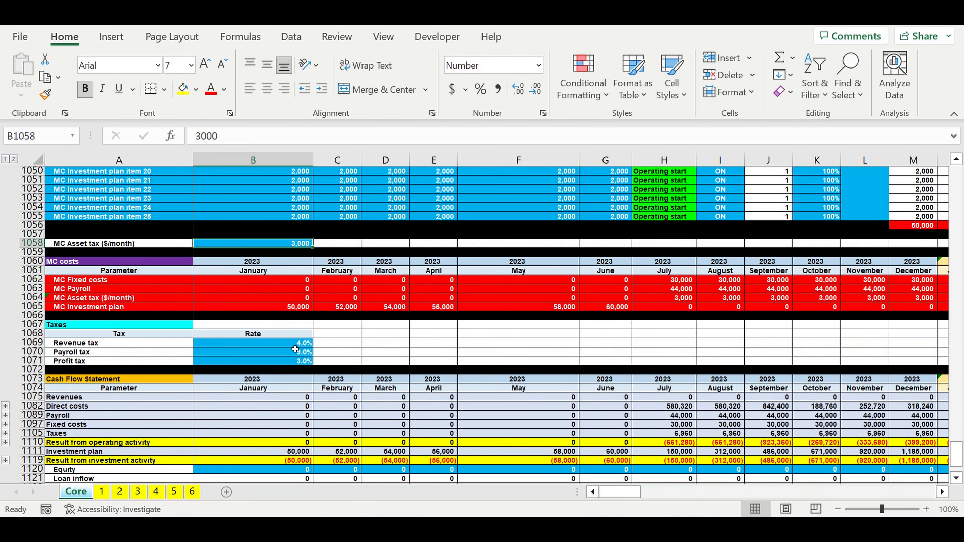
drag(295, 347, 300, 361)
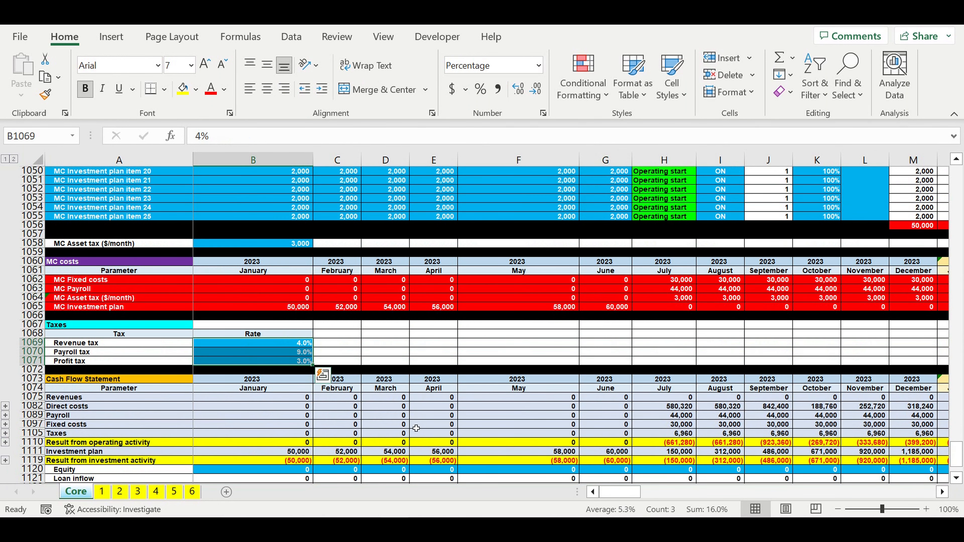
Step: Look over the Cash Flow Statement in rows 1073:1127, including its Equity input row
scroll(417, 429, down, 4)
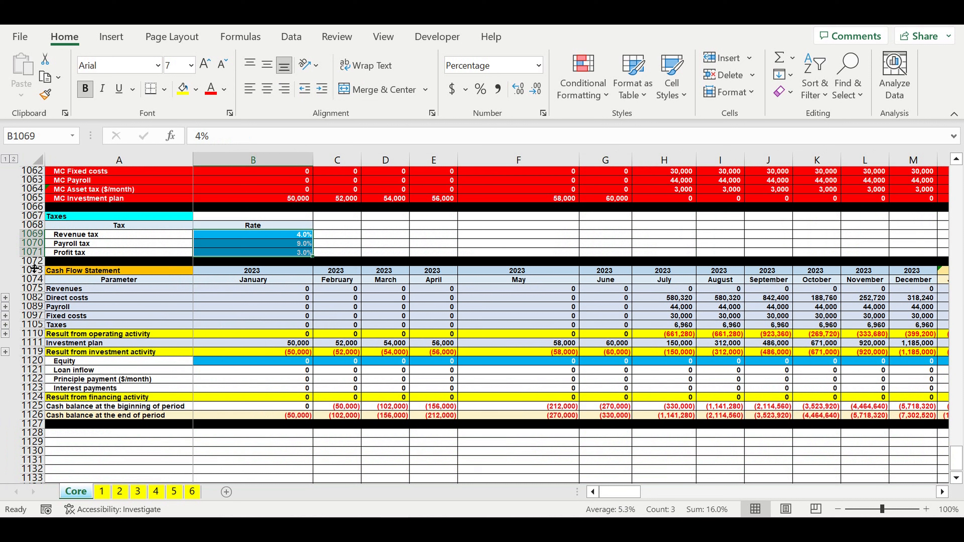
drag(32, 271, 21, 432)
click(338, 361)
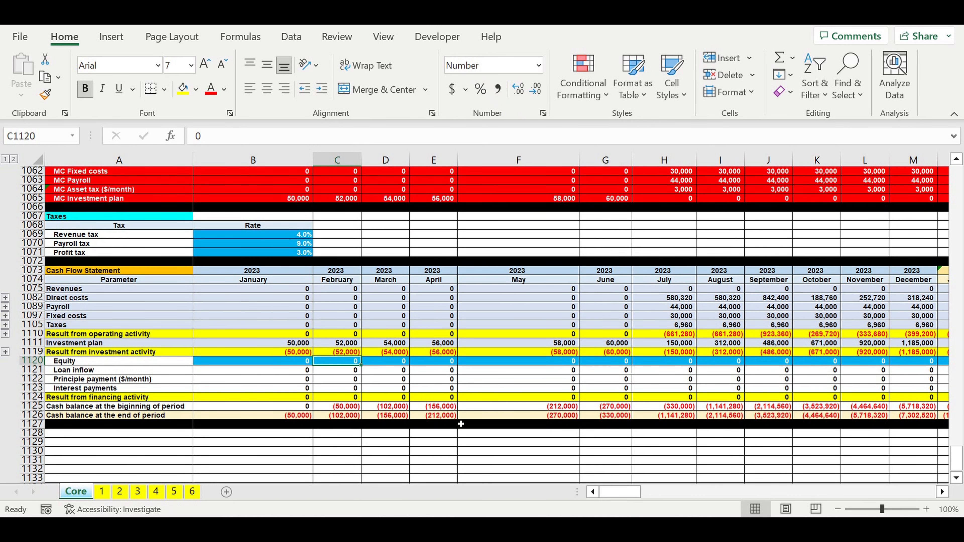
scroll(460, 424, down, 2)
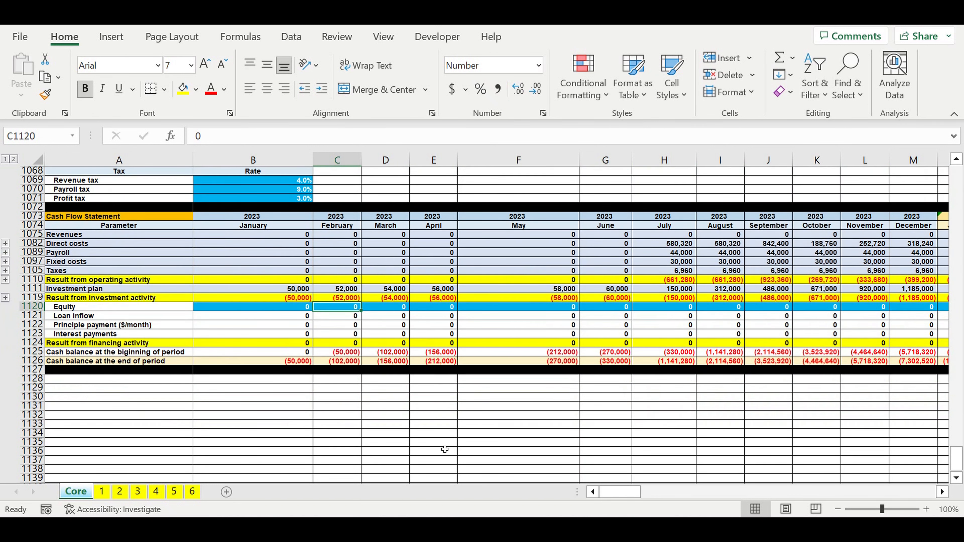
click(382, 397)
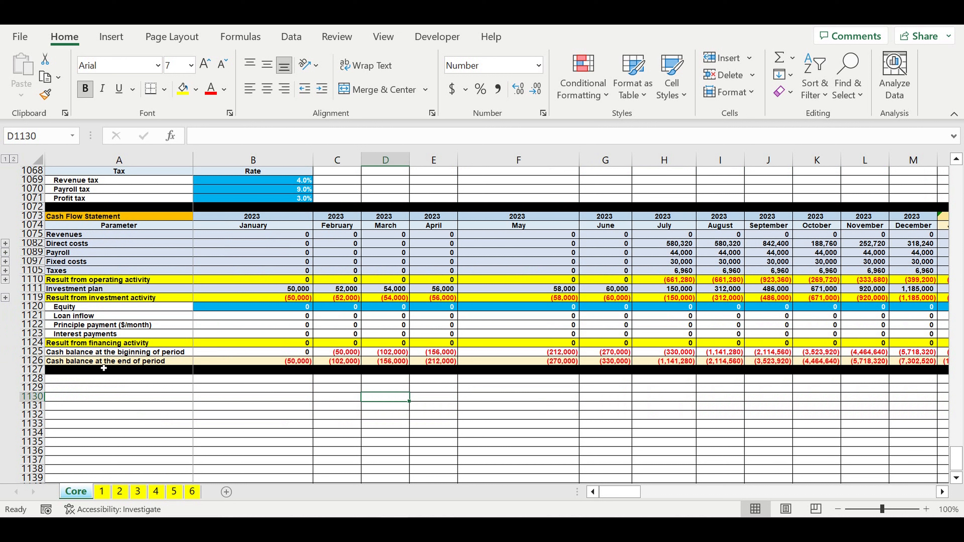
Step: Indent the beginning-of-period cash balance label in A1125 and widen column A slightly to fit it
click(78, 353)
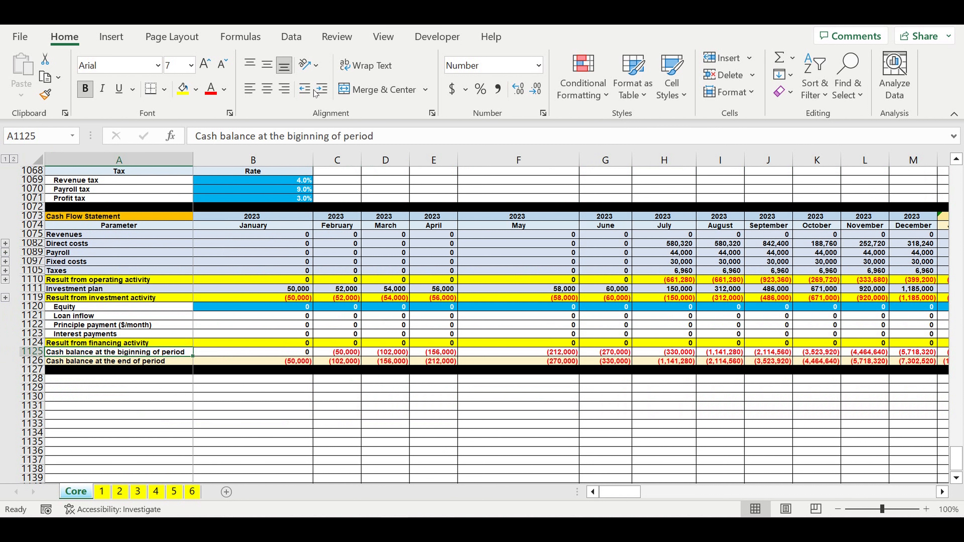
click(322, 89)
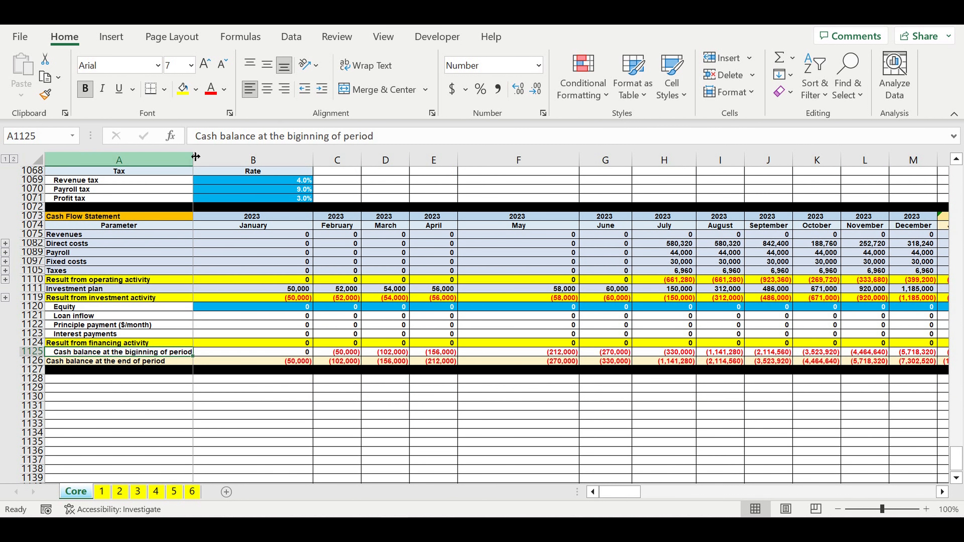
drag(196, 157, 207, 157)
Step: Review the end-of-period cash balances in row 1126 month by month from January 2023 to August 2025
click(348, 363)
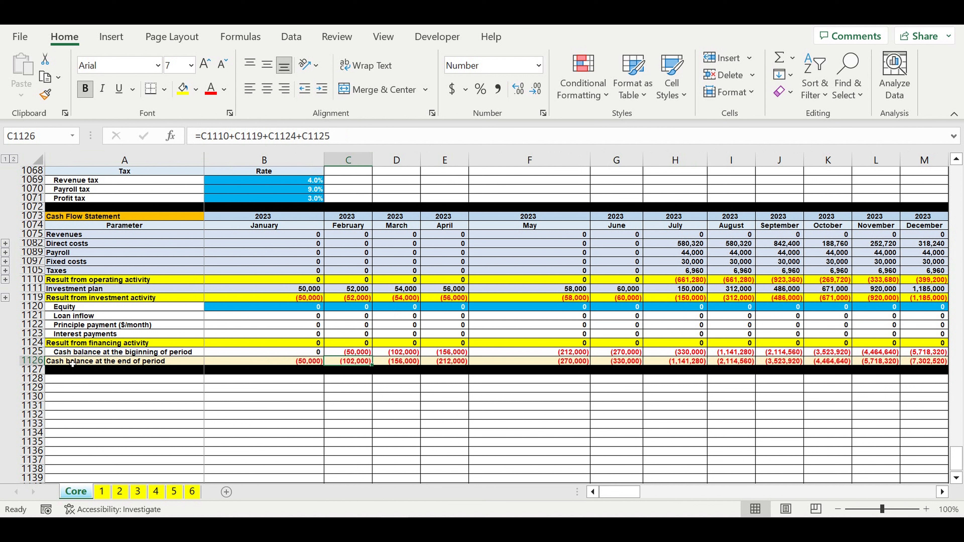
click(307, 363)
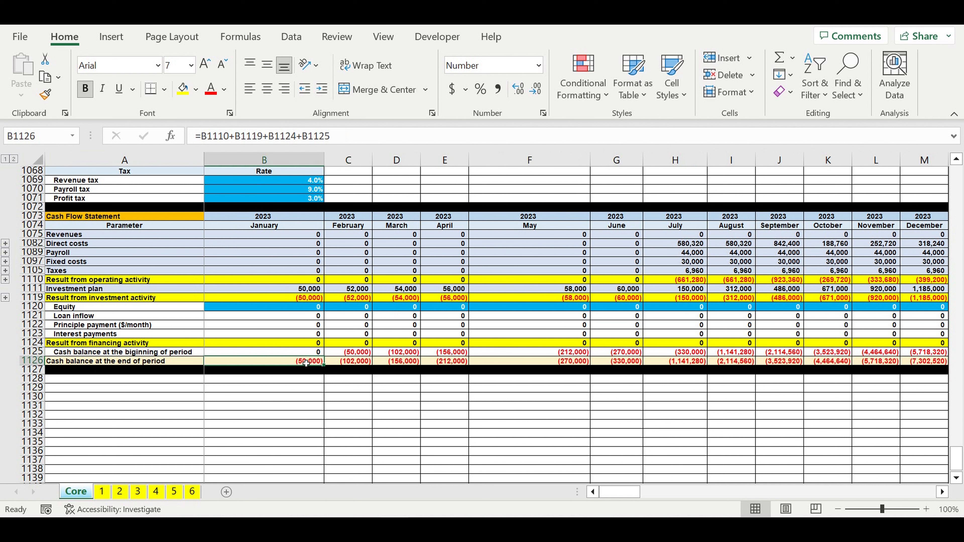
click(352, 363)
click(397, 364)
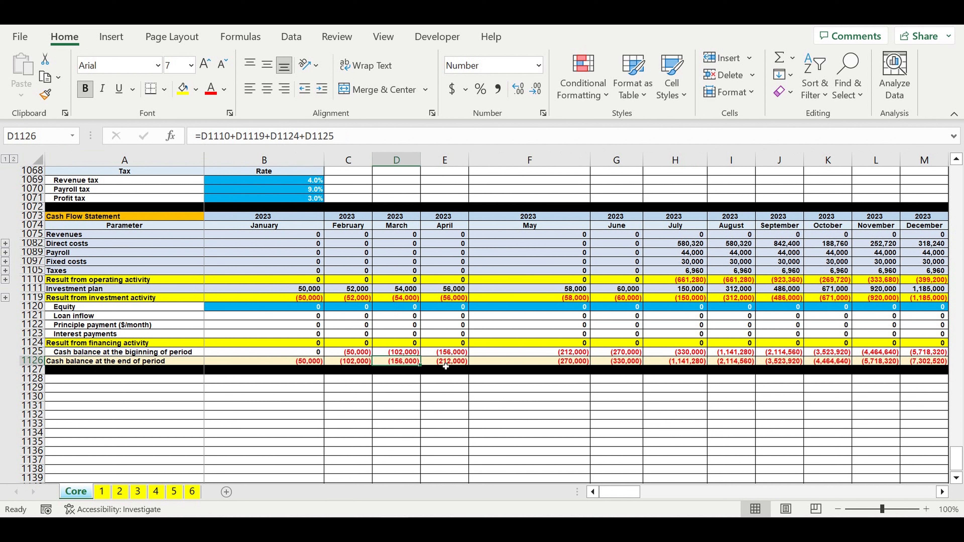
click(443, 364)
click(471, 364)
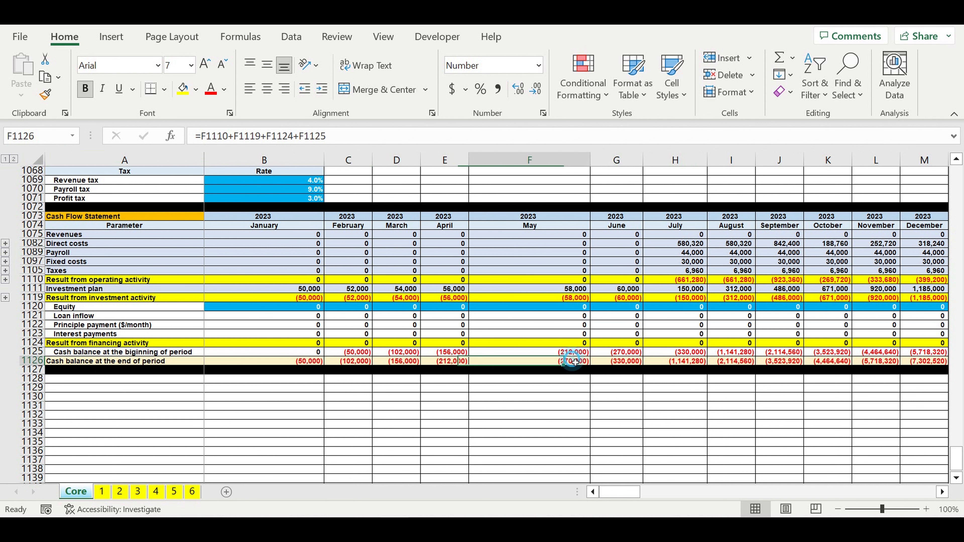
click(635, 364)
click(684, 364)
click(732, 363)
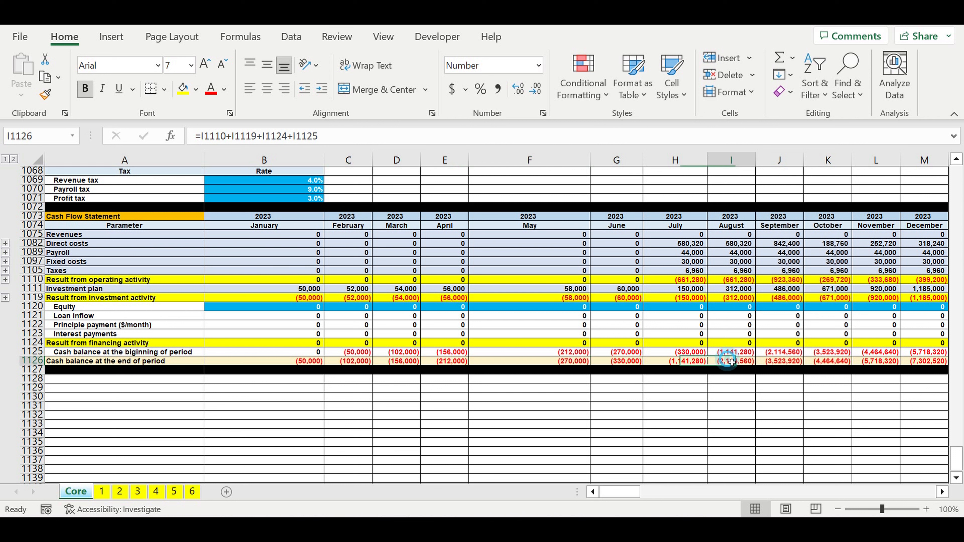
click(780, 363)
click(289, 361)
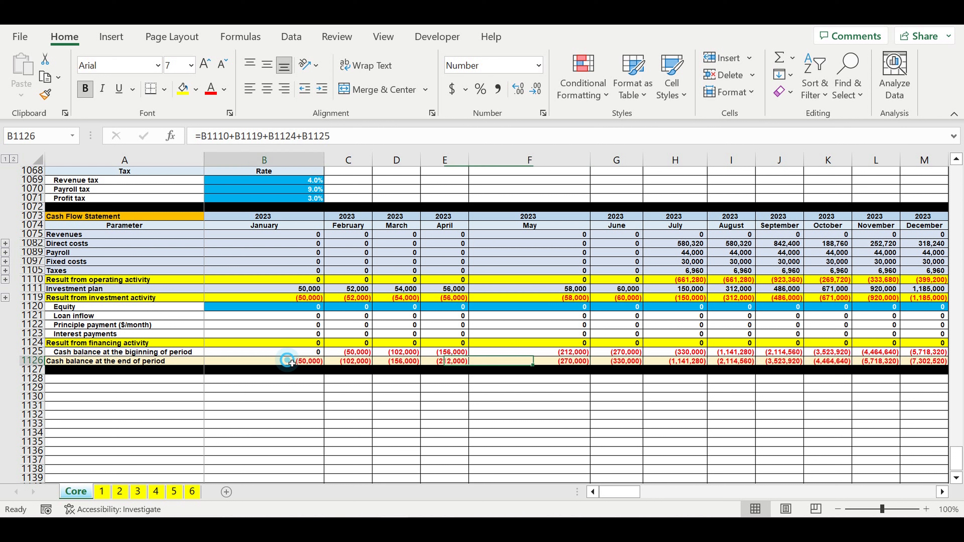
drag(292, 363, 661, 364)
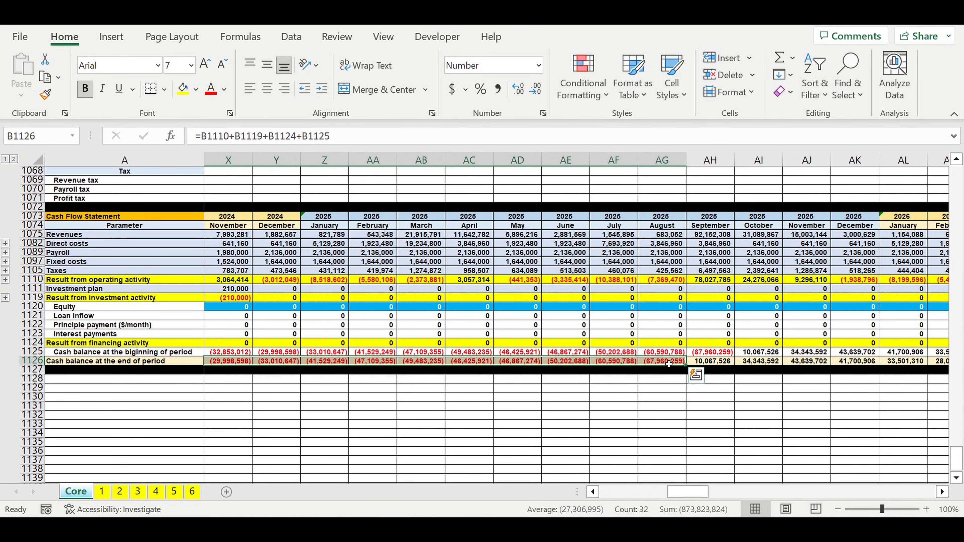
drag(697, 494, 526, 492)
click(146, 406)
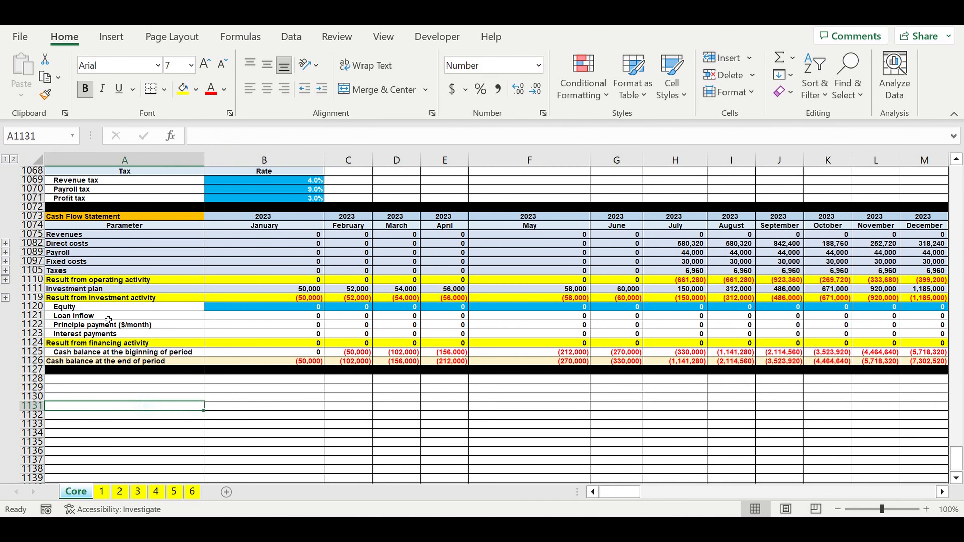
Step: Look at the Equity and Loan inflow rows among the financing items in A1120:A1121
click(57, 307)
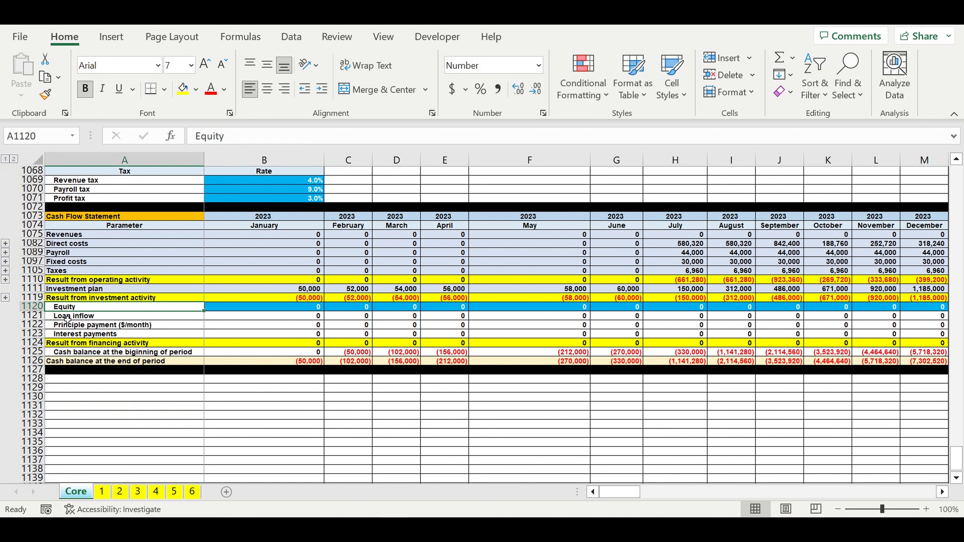
click(103, 319)
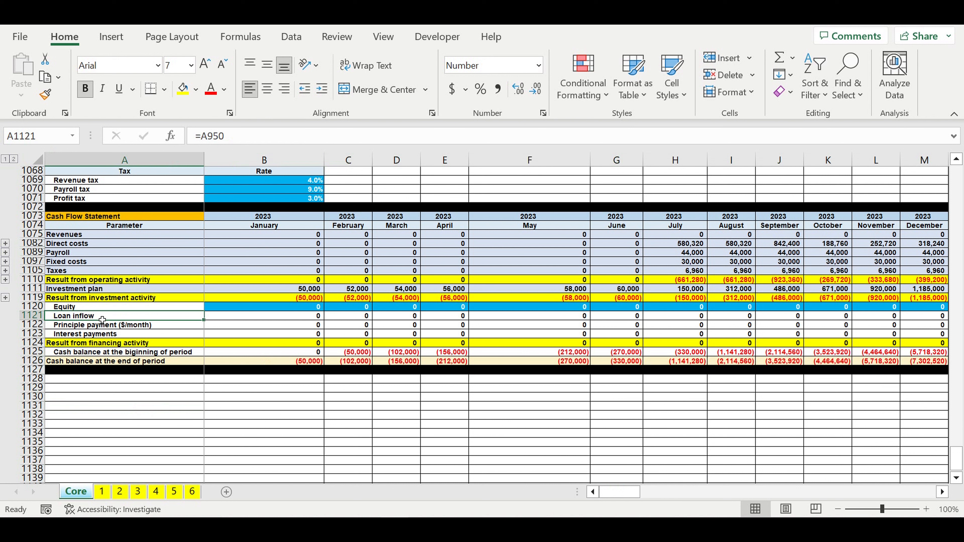
click(328, 425)
Step: Set the January 2023 Equity in B1120 to 50,000 to cover that month's cash deficit
click(295, 310)
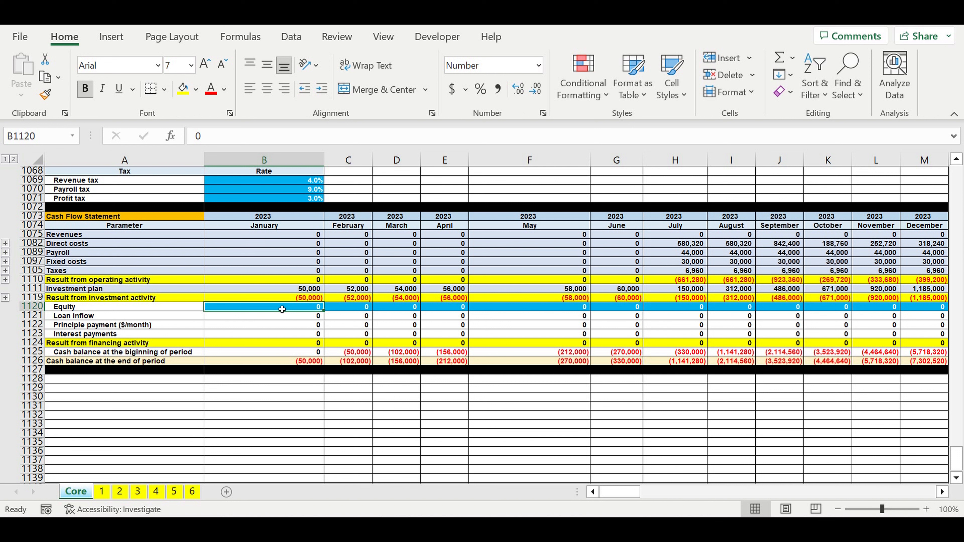
click(301, 363)
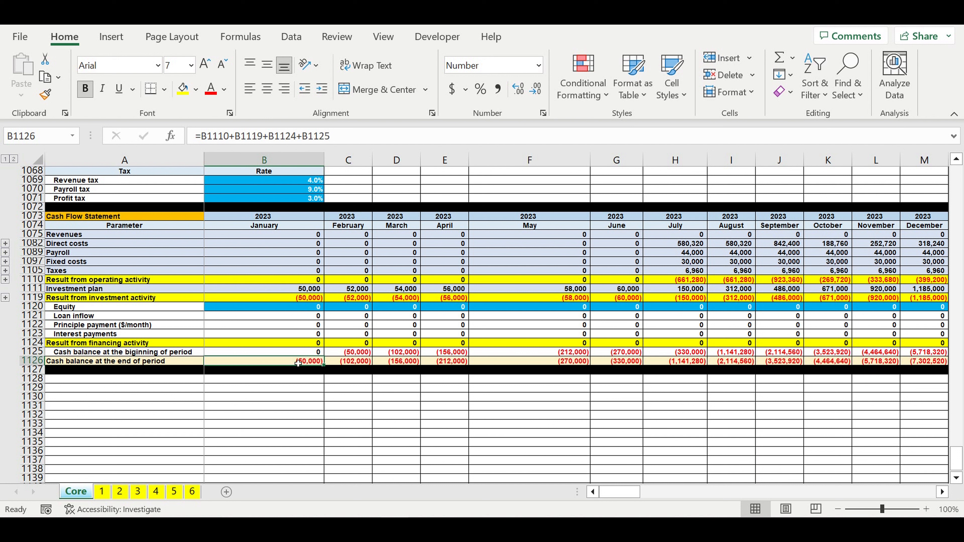
click(301, 309)
text(50000)
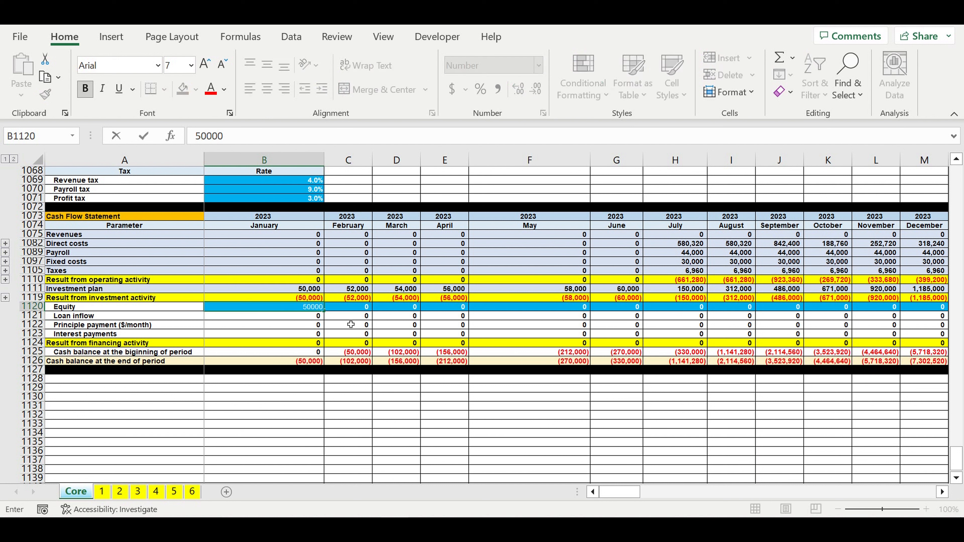
key(Return)
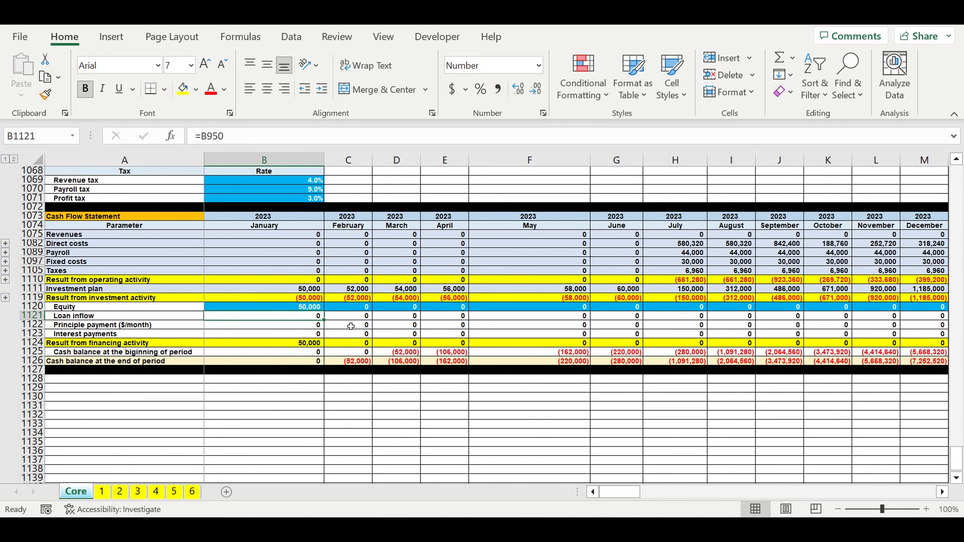
Step: Set Equity to 52,000 for February 2023 in C1120 and 54,000 for March 2023 in D1120
click(298, 364)
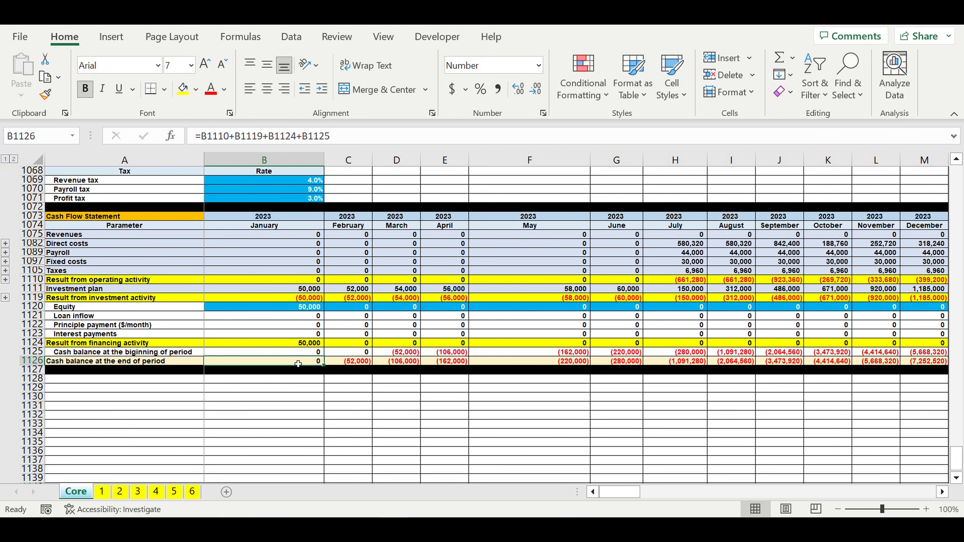
click(351, 361)
click(357, 309)
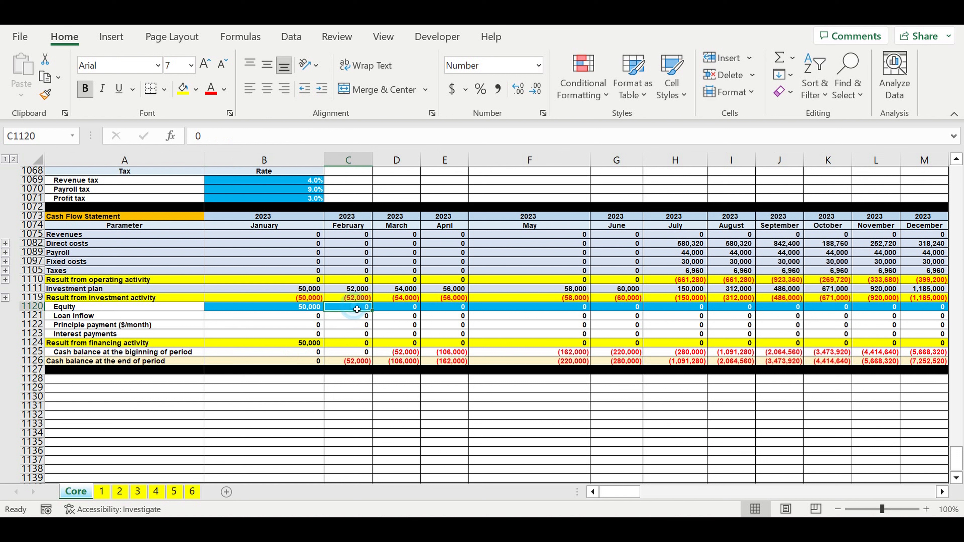
text(52000)
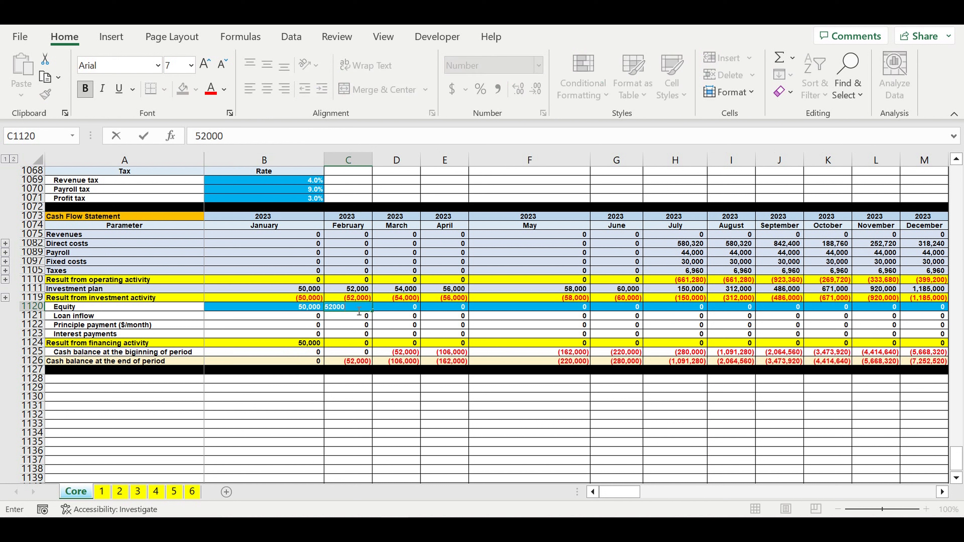
key(Return)
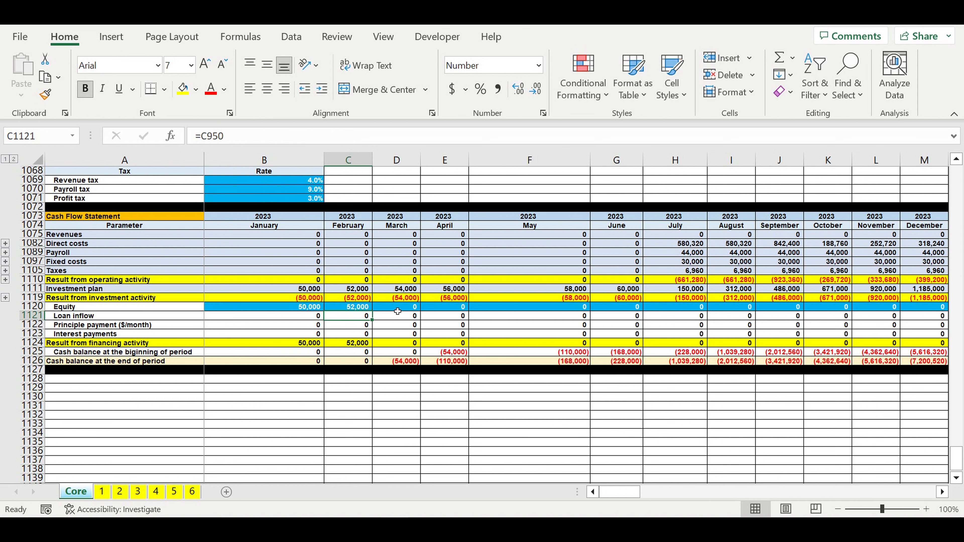
click(397, 308)
text(54)
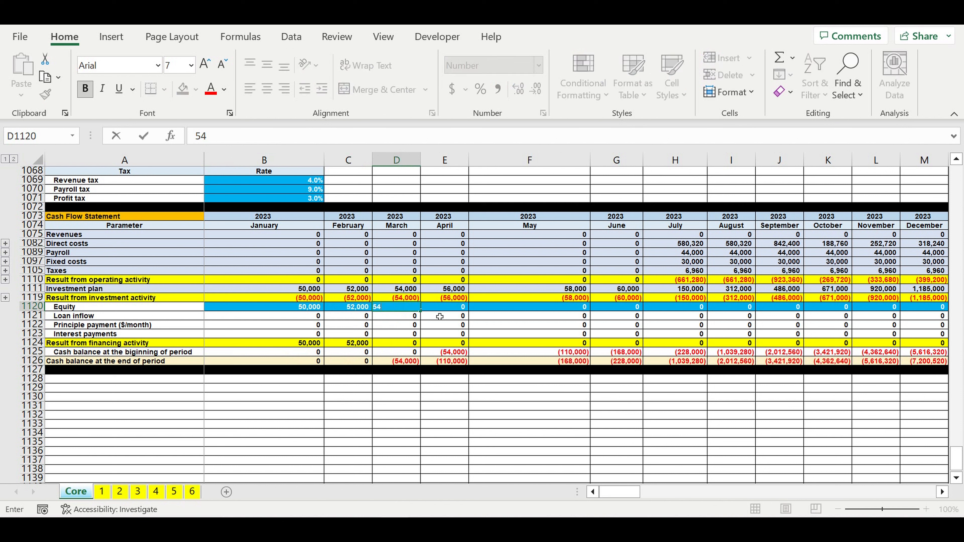
text(000)
key(Return)
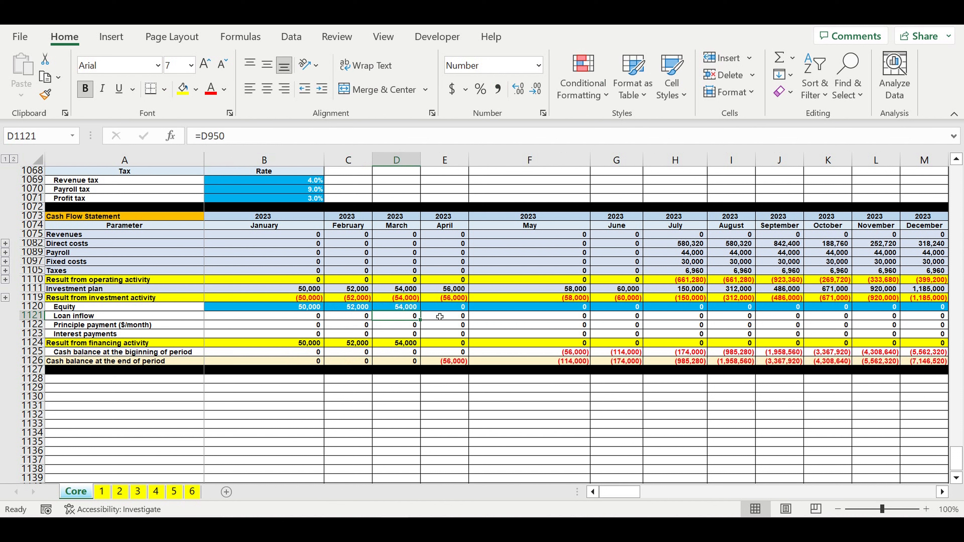
Step: Set the April 2023 Equity in E1120 to 2,000,000 to fund the deficits of the following months
drag(450, 365, 691, 364)
click(744, 364)
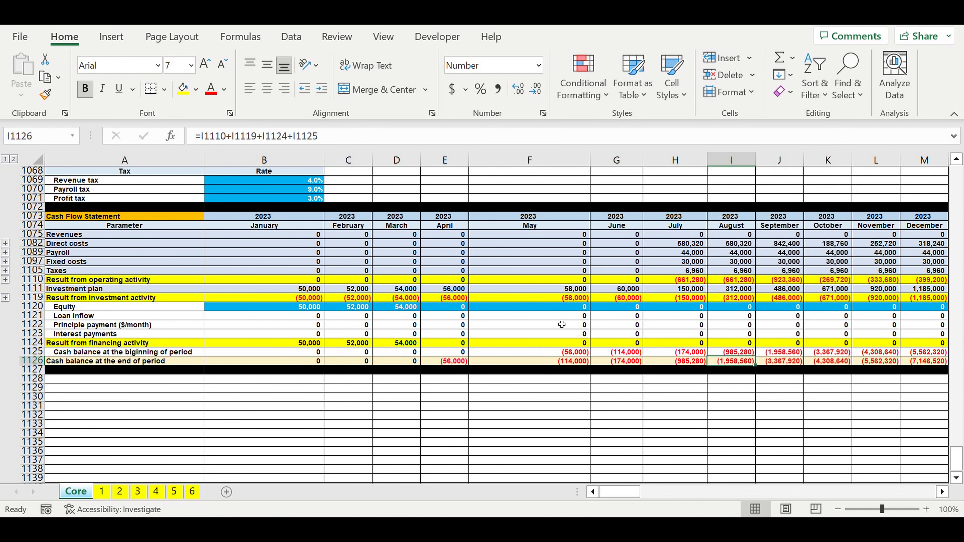
click(447, 310)
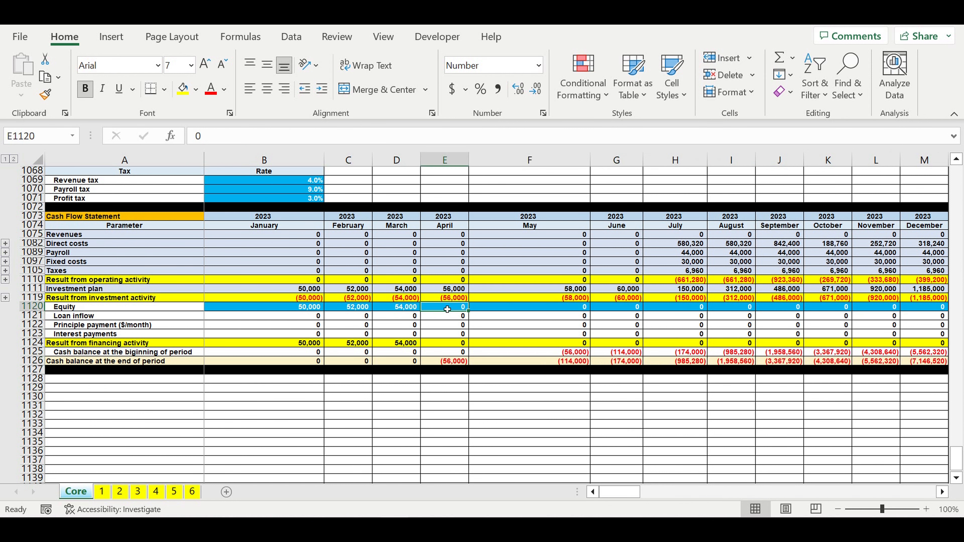
text(2000000)
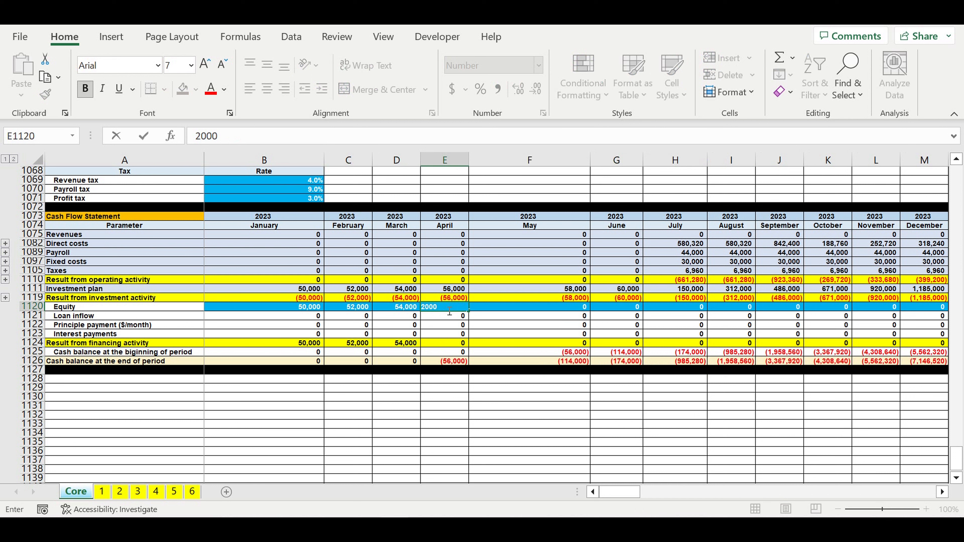
key(Return)
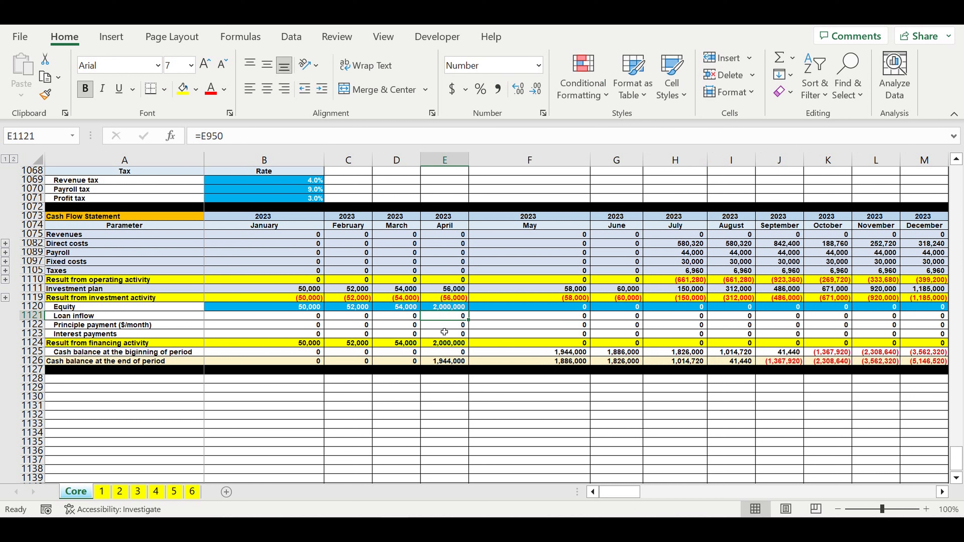
Step: Check the end-of-period cash balances in row 1126 from April 2023 onward into the 2024 months
click(444, 310)
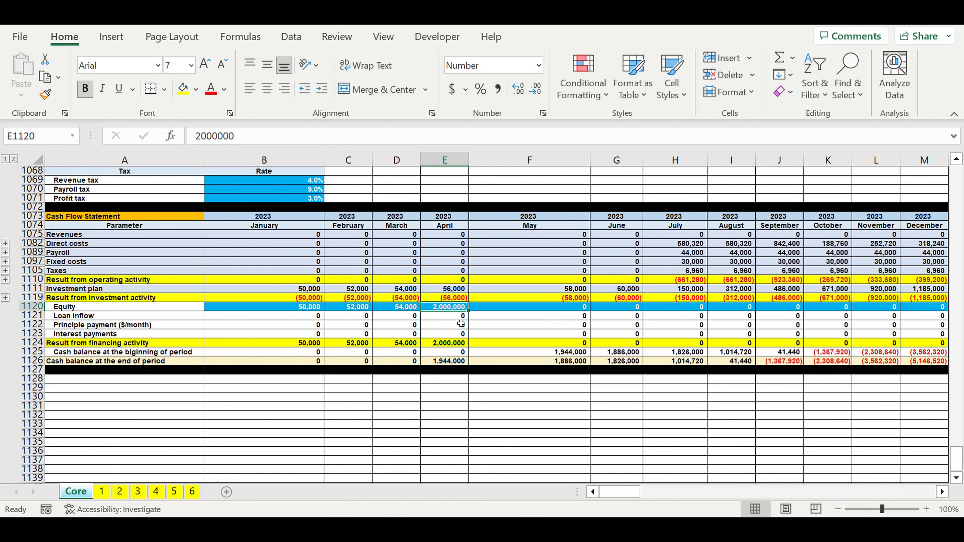
click(449, 364)
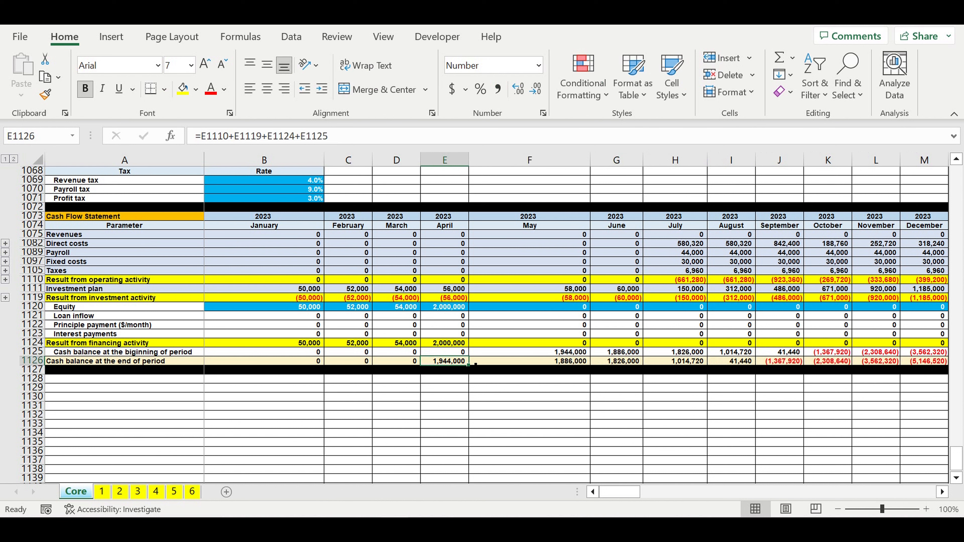
click(505, 361)
click(617, 362)
click(670, 362)
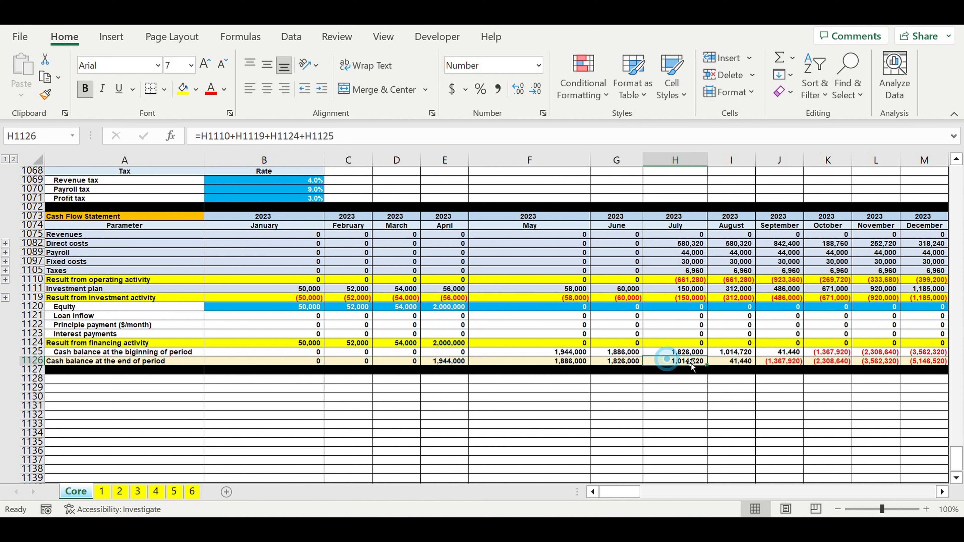
click(738, 362)
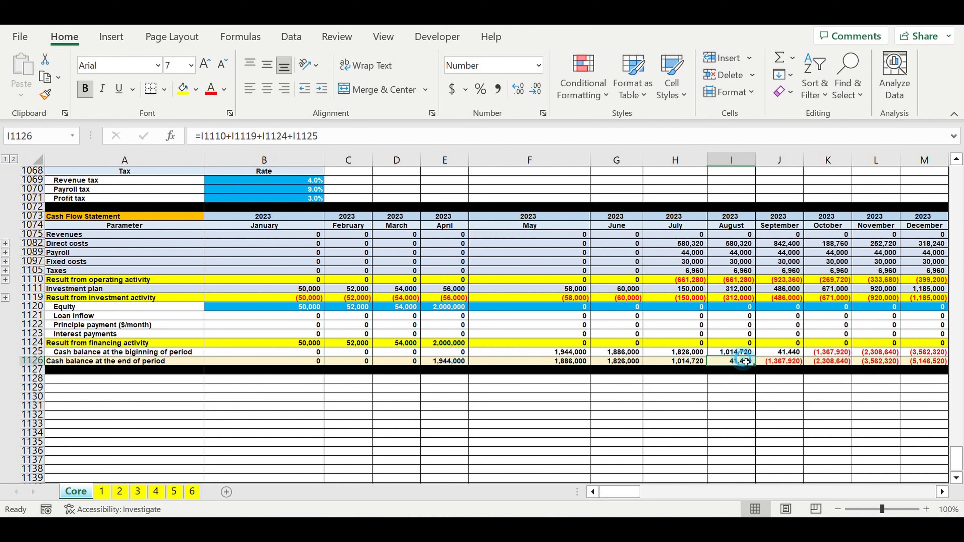
click(943, 492)
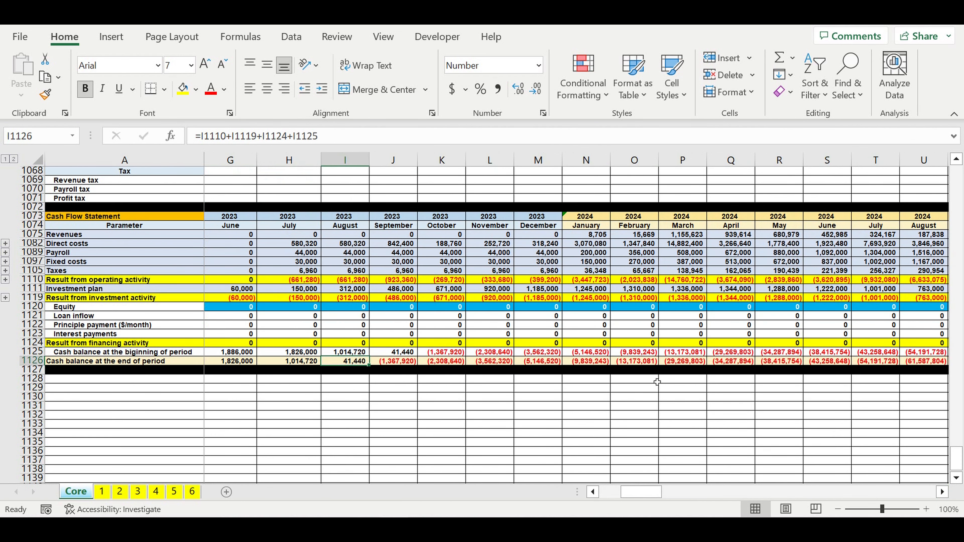
Step: Set the September 2023 Equity in J1120 to 14,000,000 to cover the cash deficits through February 2024
click(646, 363)
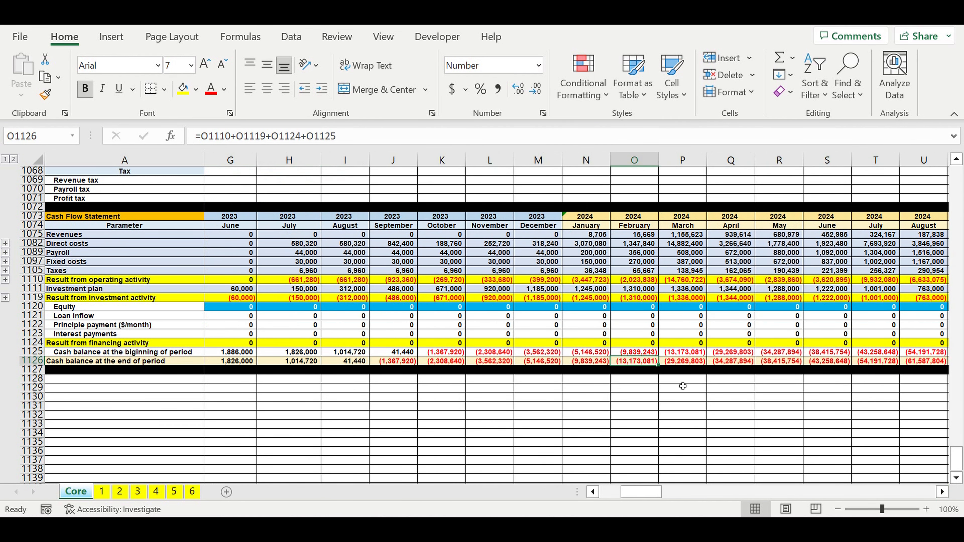
click(397, 311)
text(14000)
text(000)
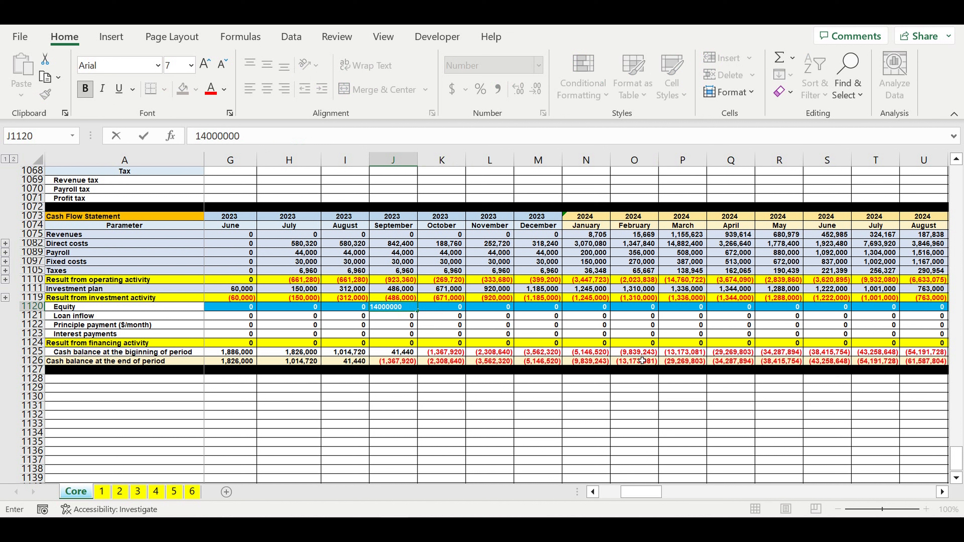
key(Return)
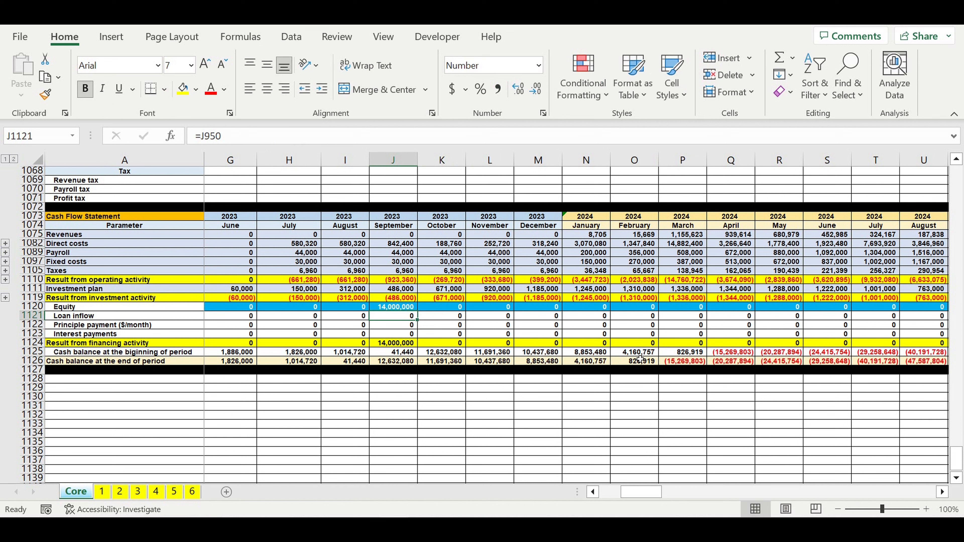
Step: Check the end-of-period cash balances from March 2024 onward and set the March 2024 Equity in P1120 to 47,000,000
click(695, 364)
click(943, 493)
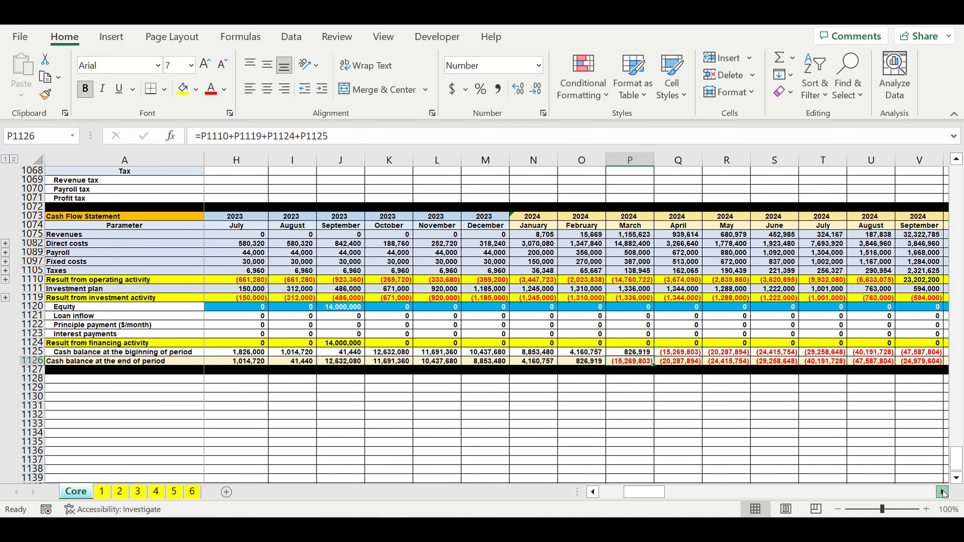
click(943, 493)
click(943, 493)
click(943, 493)
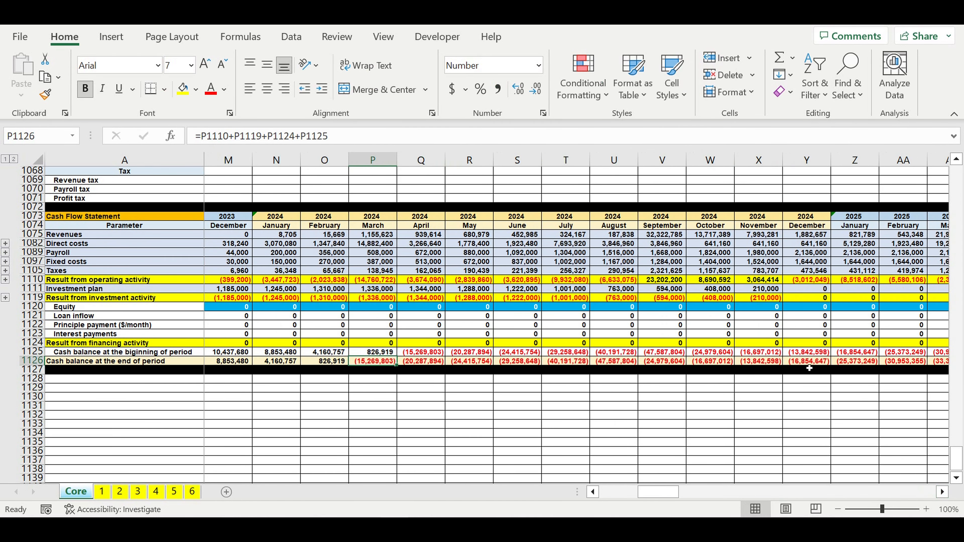
click(672, 362)
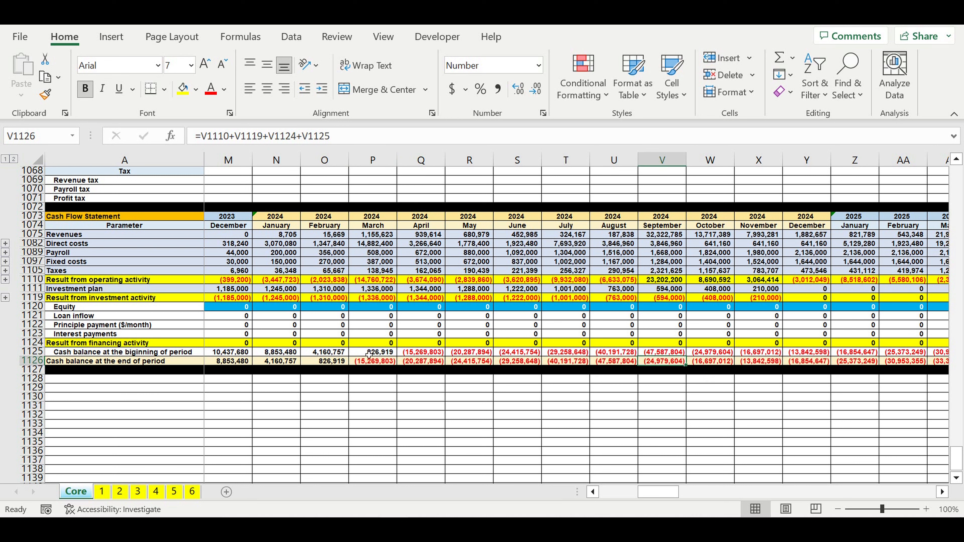
click(368, 310)
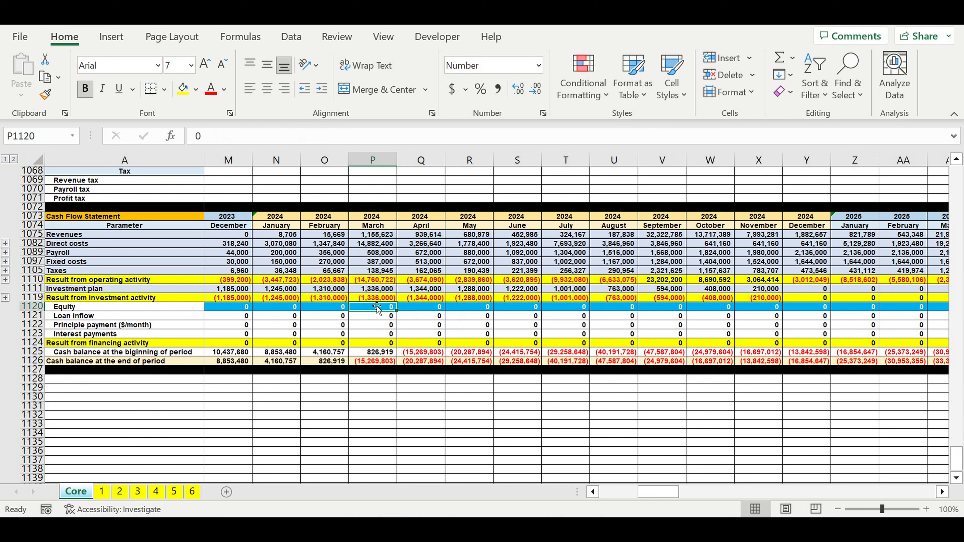
text(47,000,0)
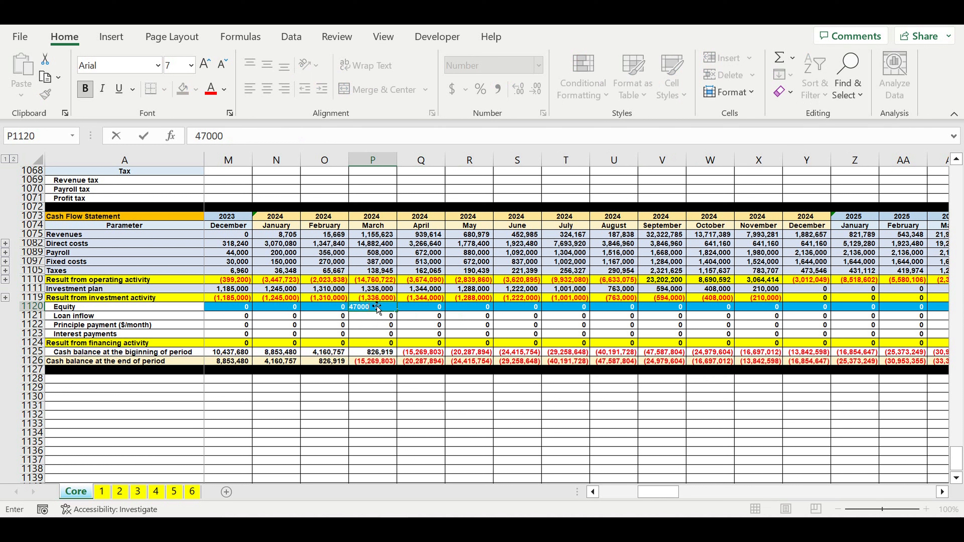
text(000)
key(Return)
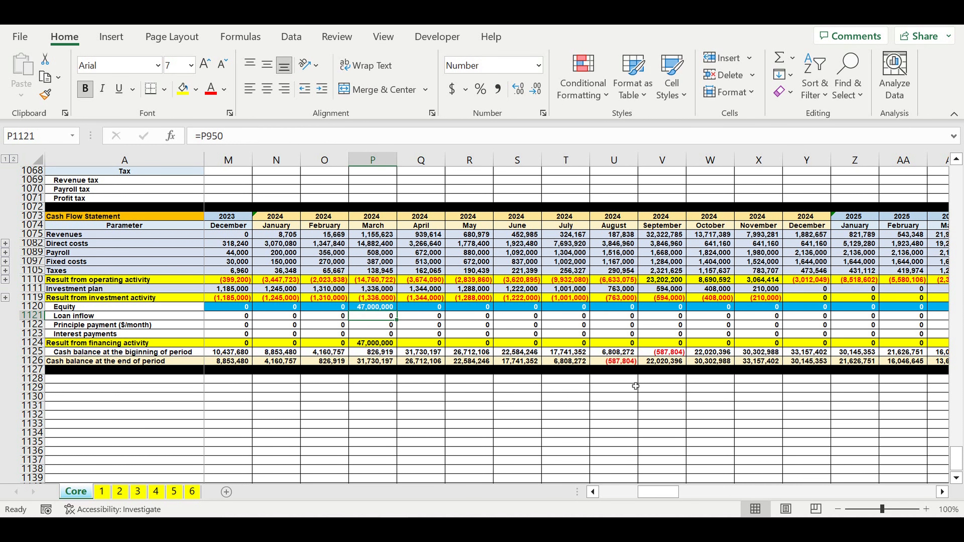
Step: Set the August 2024 Equity in U1120 to 587,804 to offset that month's remaining cash deficit
click(679, 409)
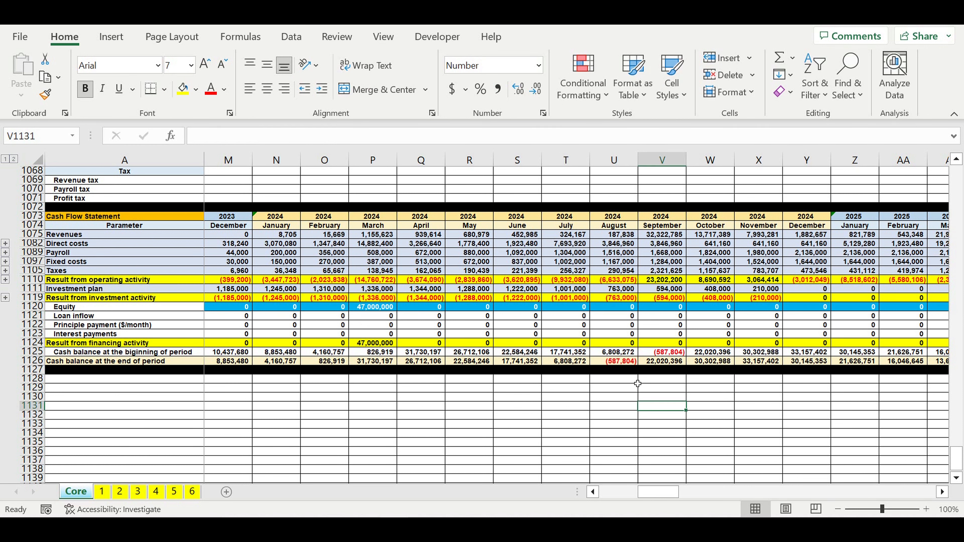
click(626, 362)
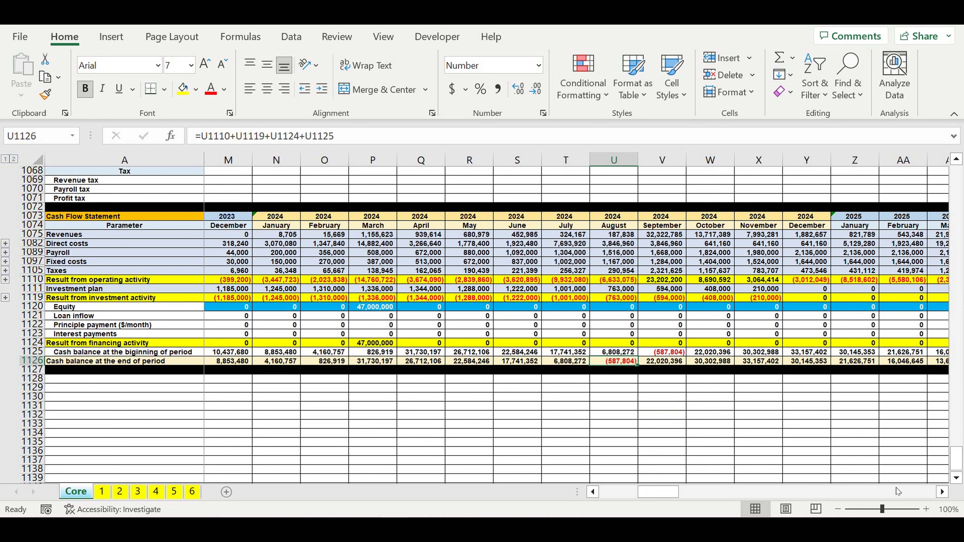
click(616, 308)
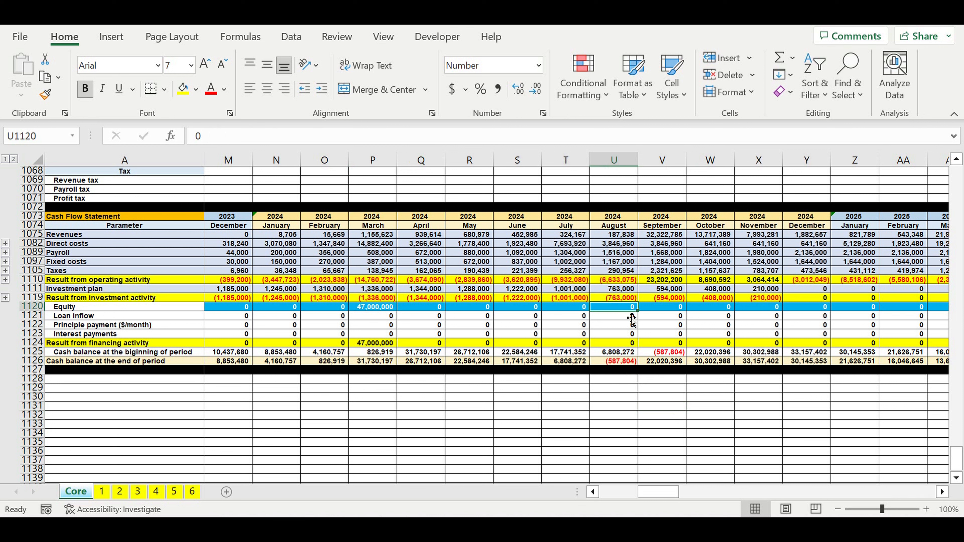
text(5)
text(8)
text(7,80)
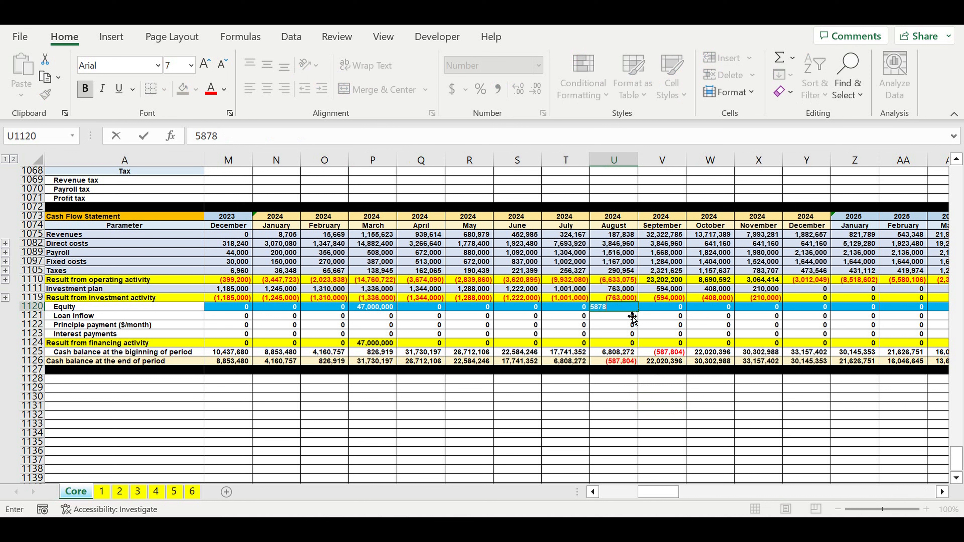
text(4)
key(Return)
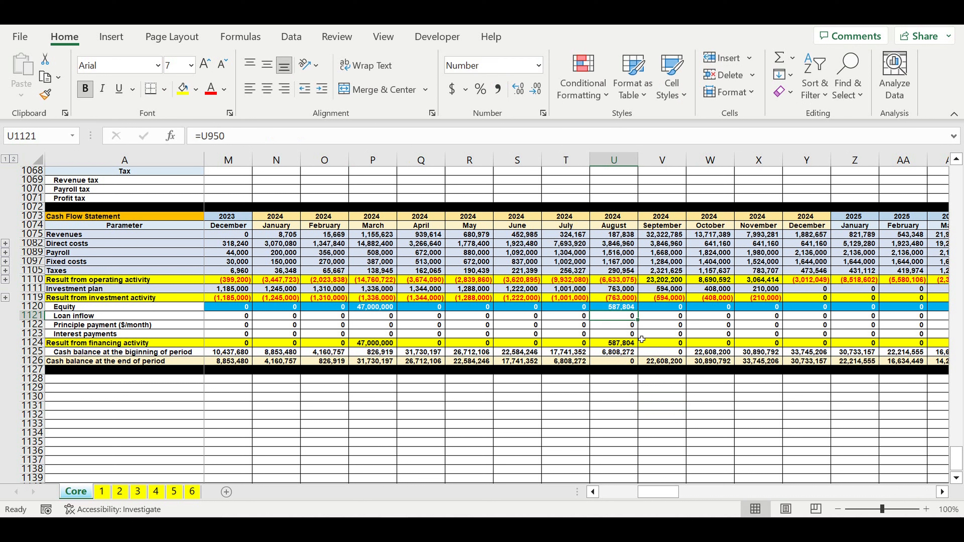
click(619, 360)
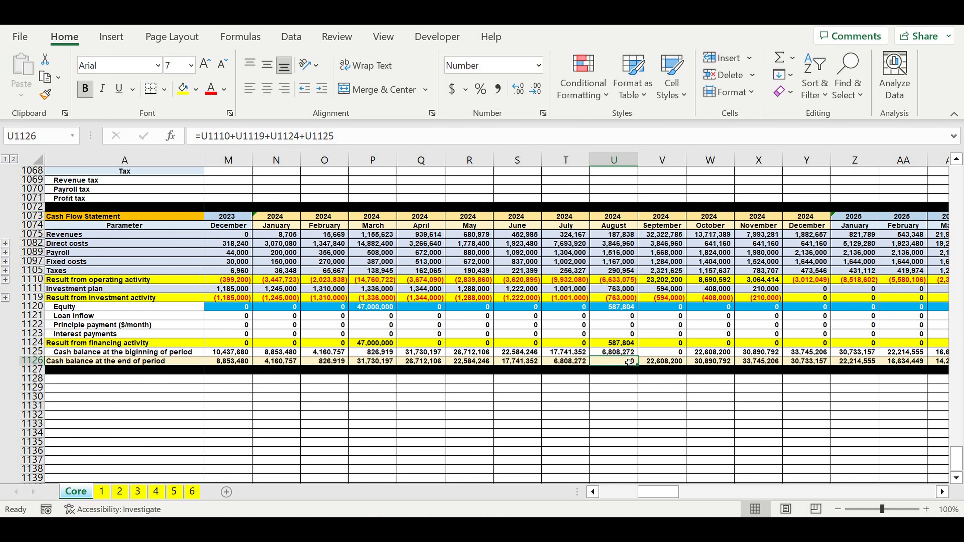
Step: Find the next negative end-of-period balance in 2025 and set the August 2025 Equity in AG1120 to 4,216,455
click(944, 492)
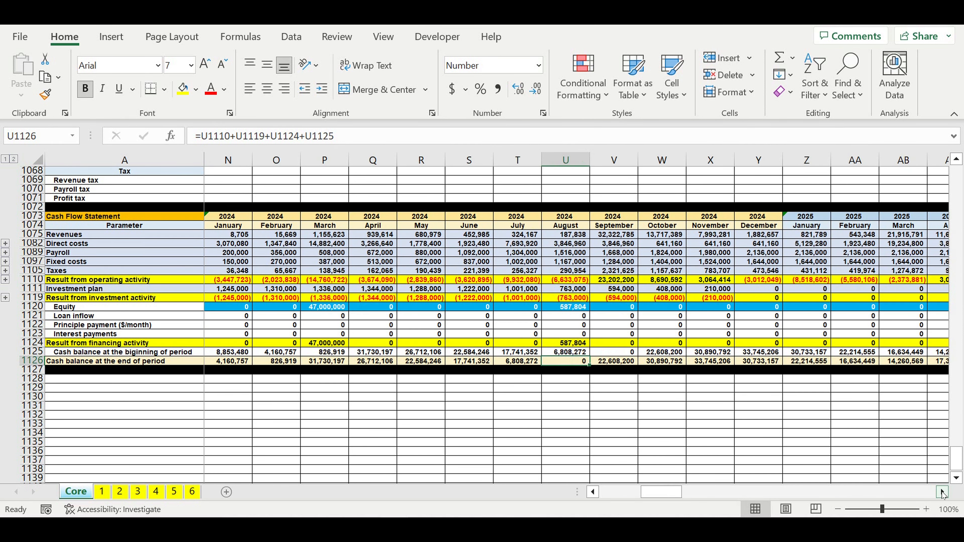
click(943, 492)
click(943, 493)
click(943, 492)
click(943, 492)
click(944, 492)
click(943, 492)
click(943, 492)
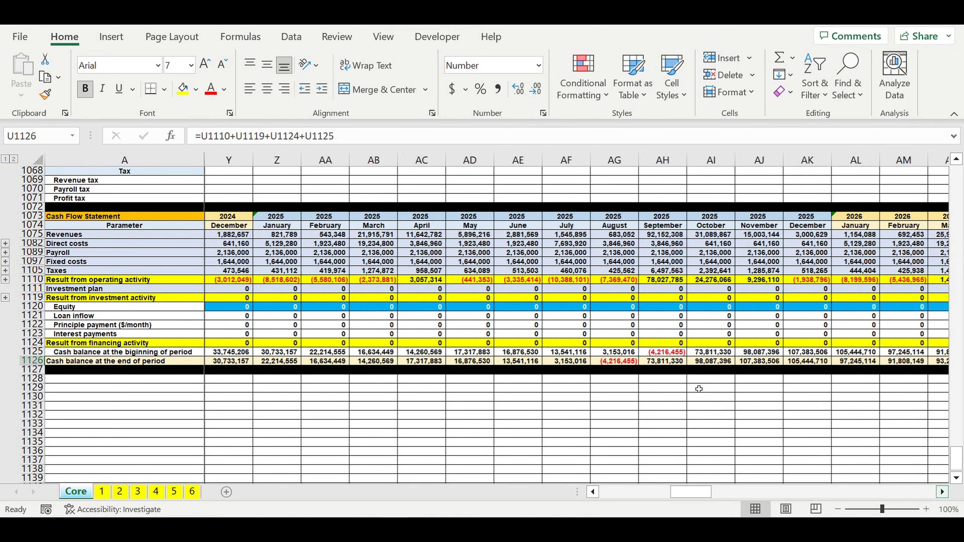
click(611, 362)
click(615, 309)
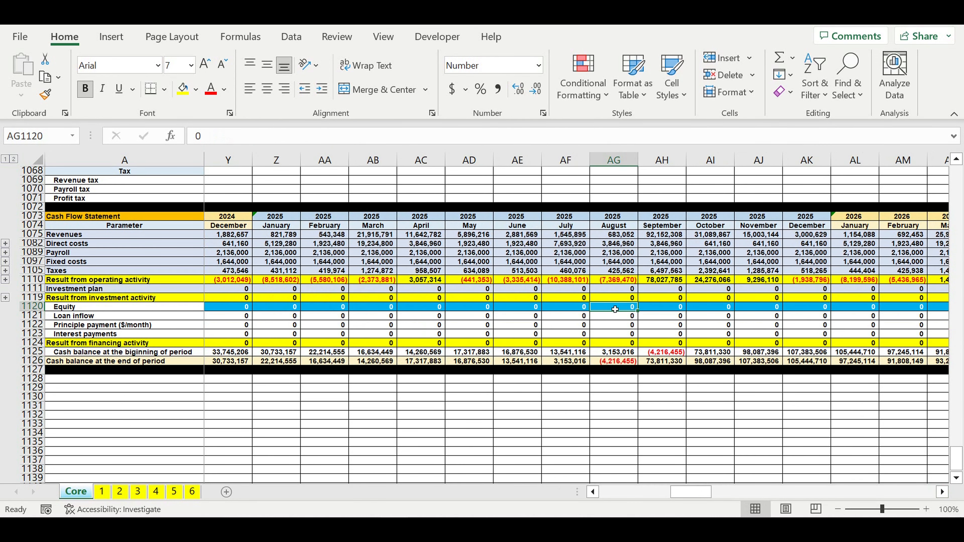
text(4,21)
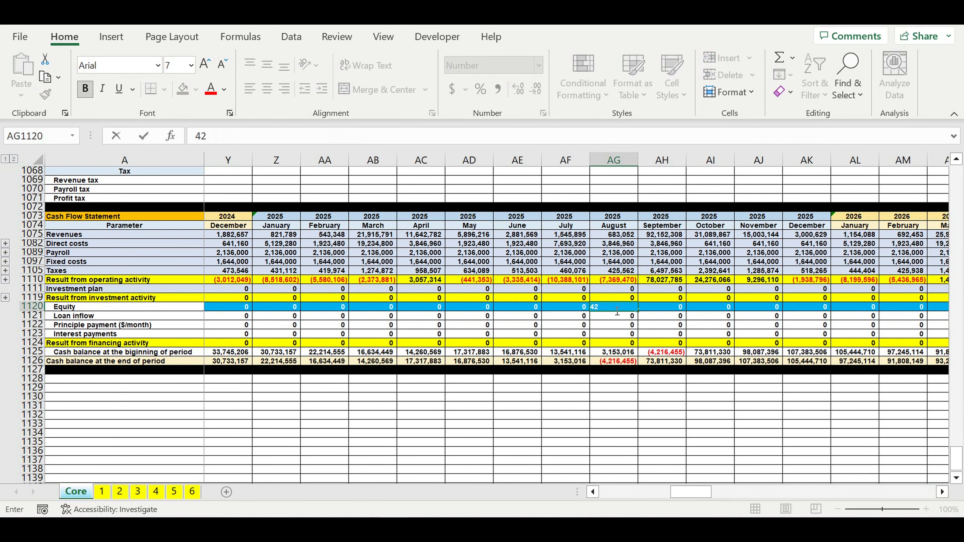
text(6,)
text(455)
key(Return)
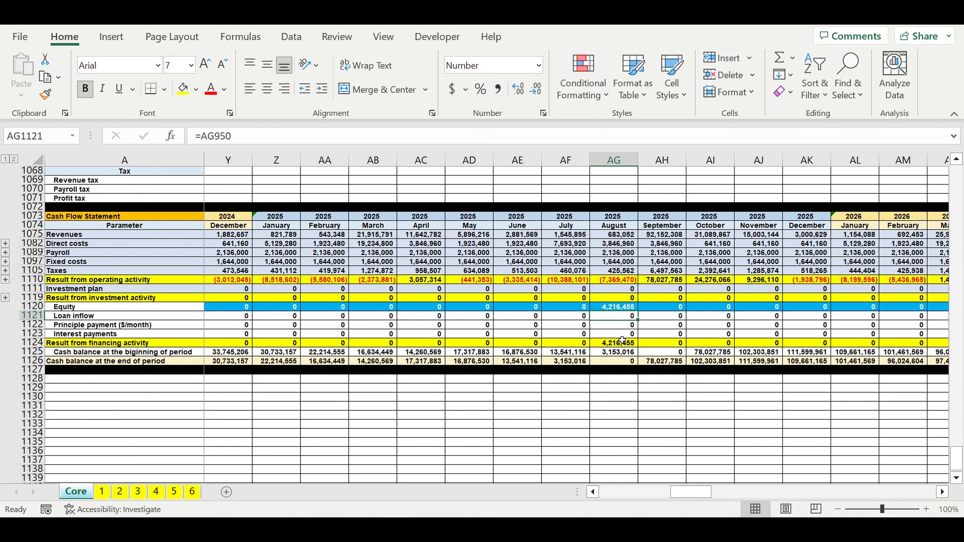
click(615, 306)
Step: Check the end-of-period cash balances through December 2032 and total the Equity row in DR1120 with =SUM(B1120:DQ1120)
drag(711, 492, 849, 495)
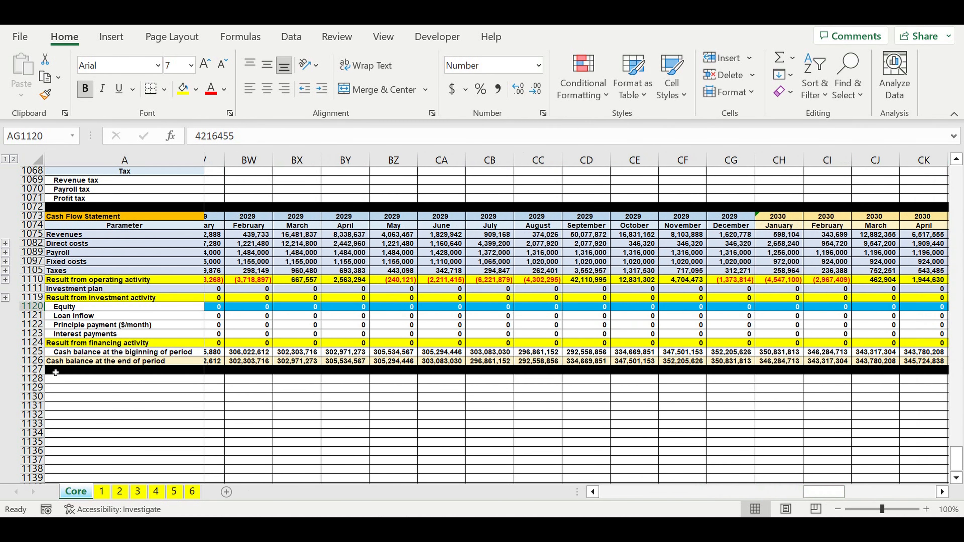
click(41, 367)
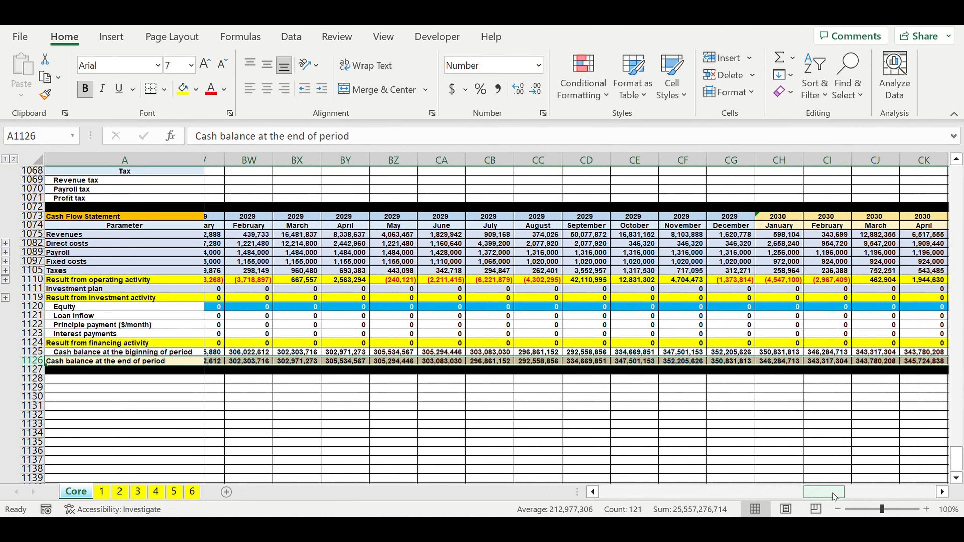
drag(833, 493, 924, 493)
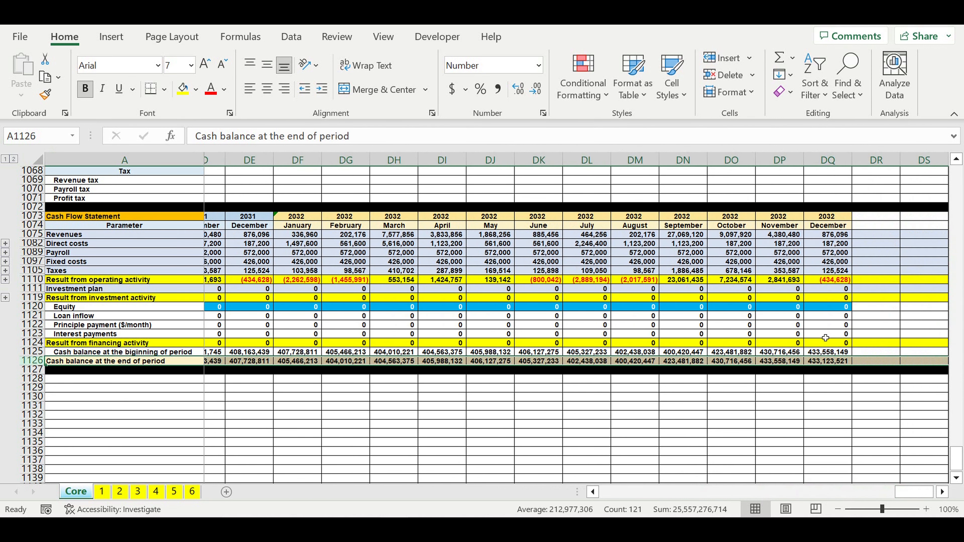
click(876, 308)
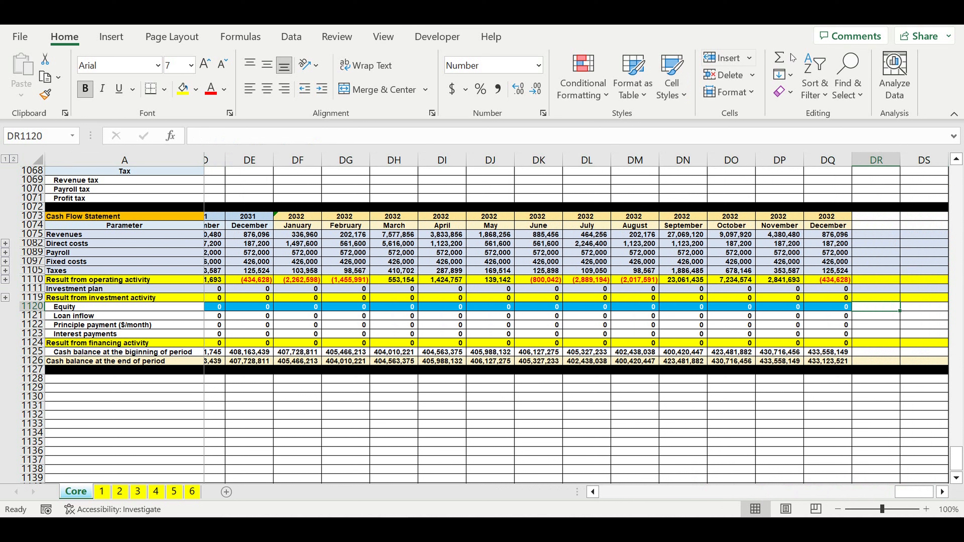
click(780, 57)
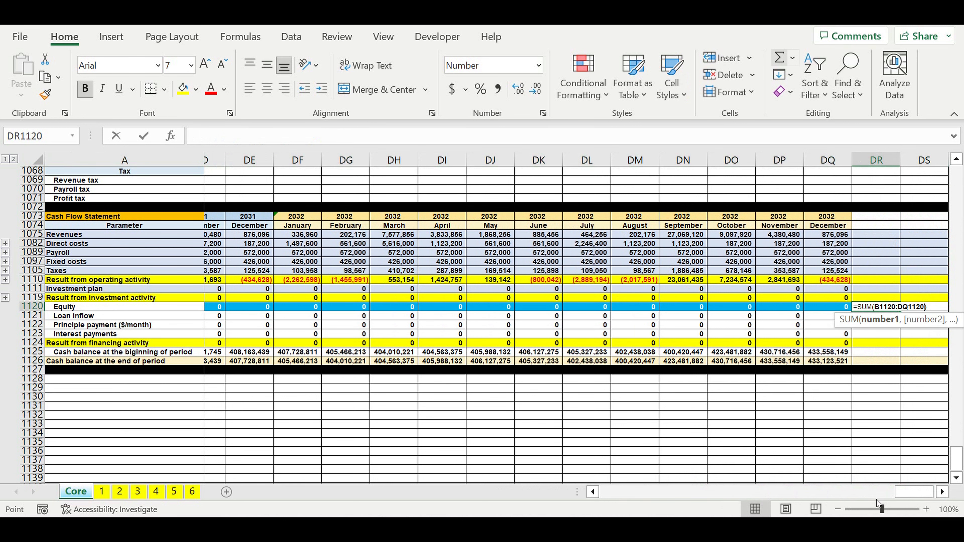
drag(908, 493, 390, 524)
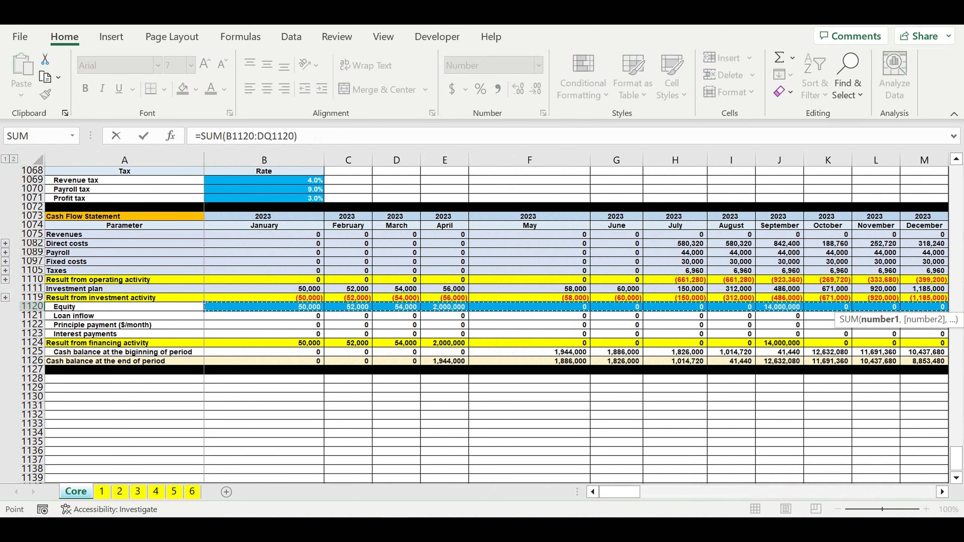
key(Return)
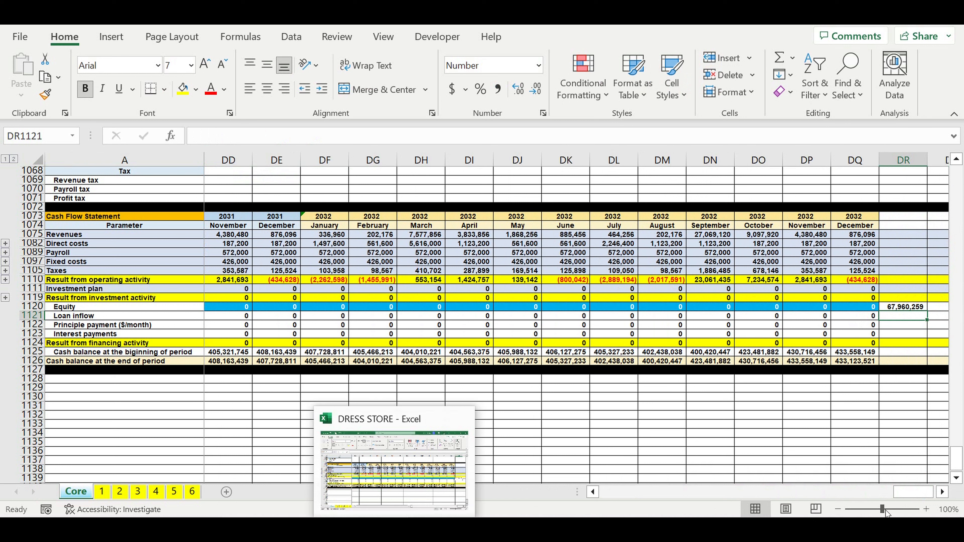
click(918, 307)
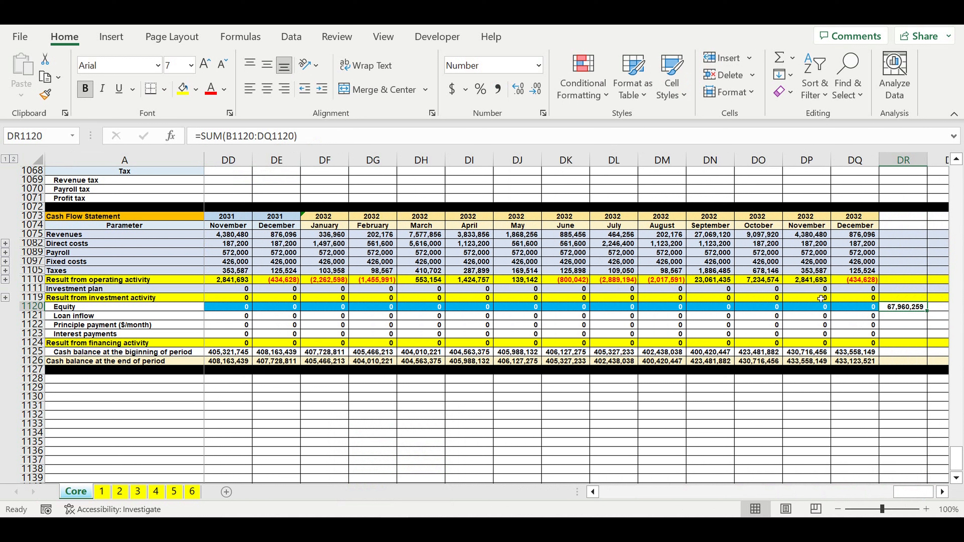
Step: Reset the Equity row to 0 from January 2023 (B1120) through December 2027 (BI1120)
click(875, 309)
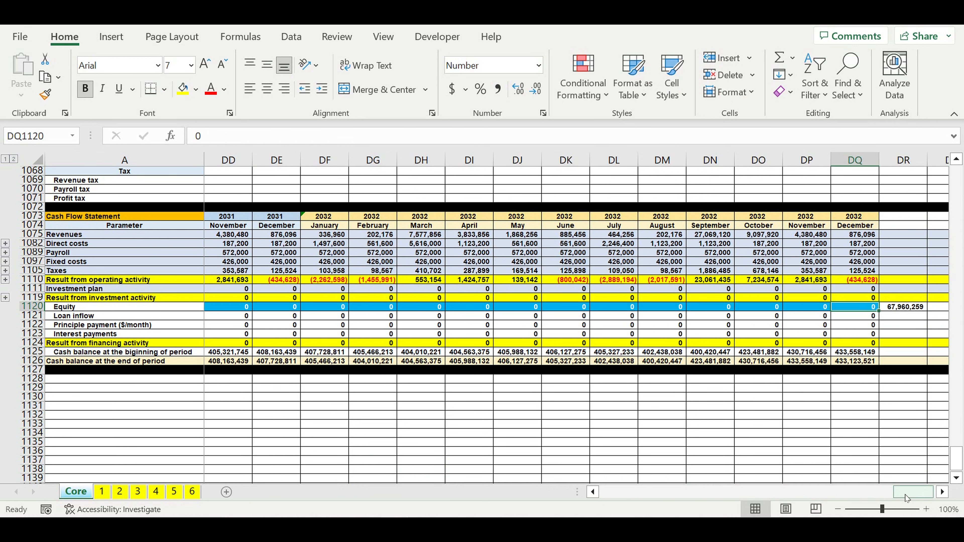
drag(906, 495, 501, 496)
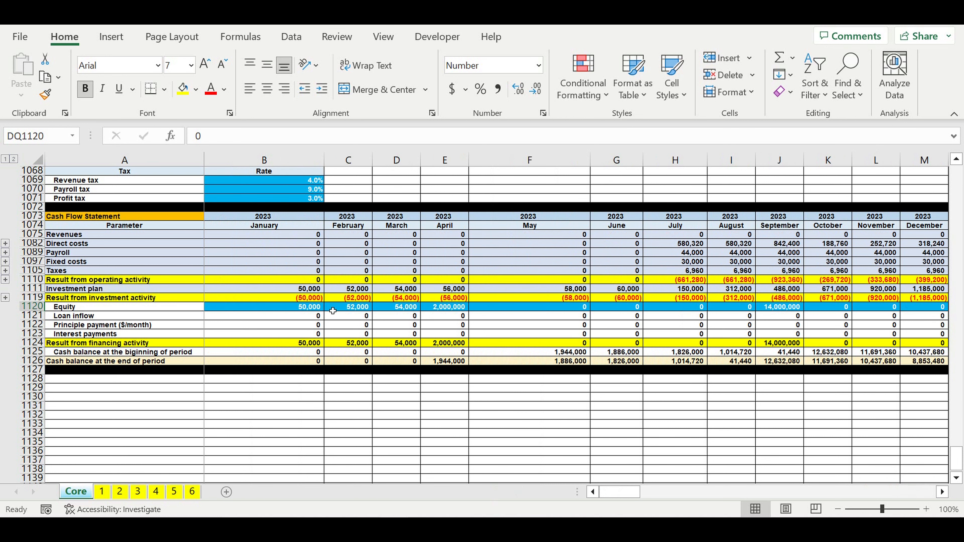
click(291, 310)
drag(323, 311, 869, 317)
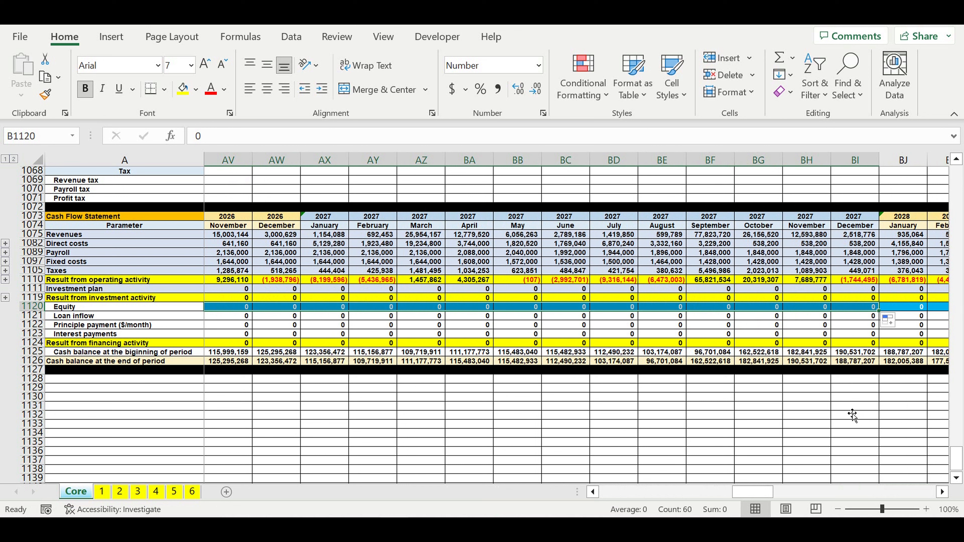
click(854, 406)
drag(753, 492, 619, 492)
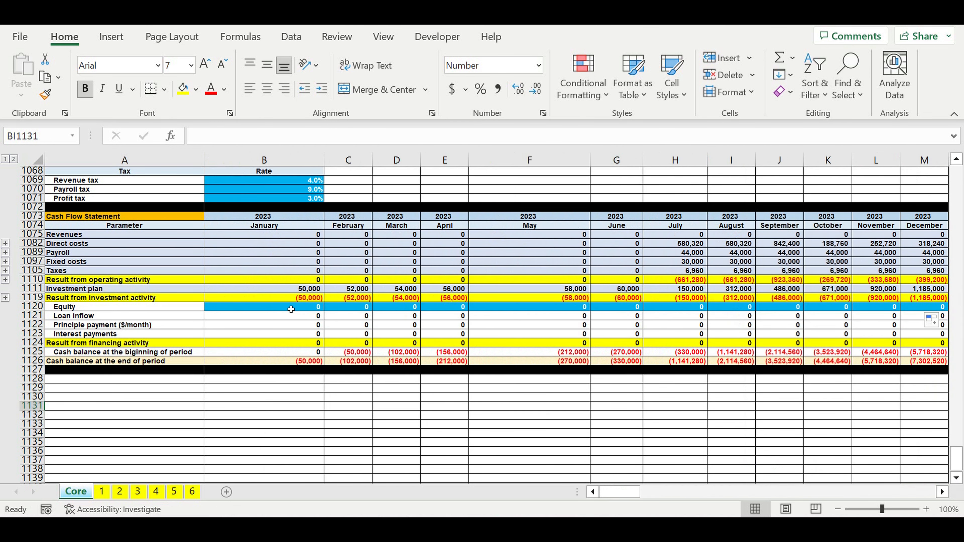
click(301, 304)
Step: Set the Loan amount in B937 of the Loan section to 20,000,000
scroll(288, 309, up, 6)
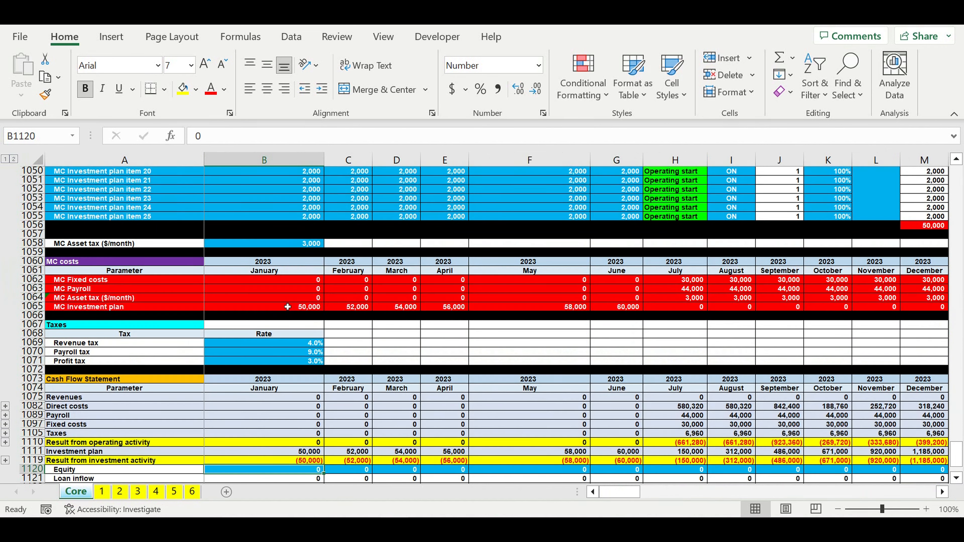
scroll(287, 307, up, 17)
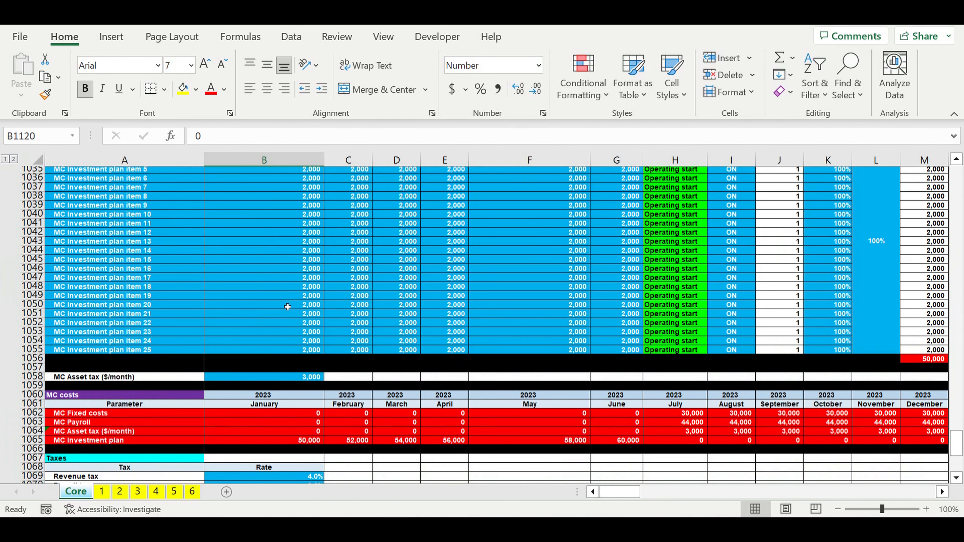
scroll(287, 307, up, 10)
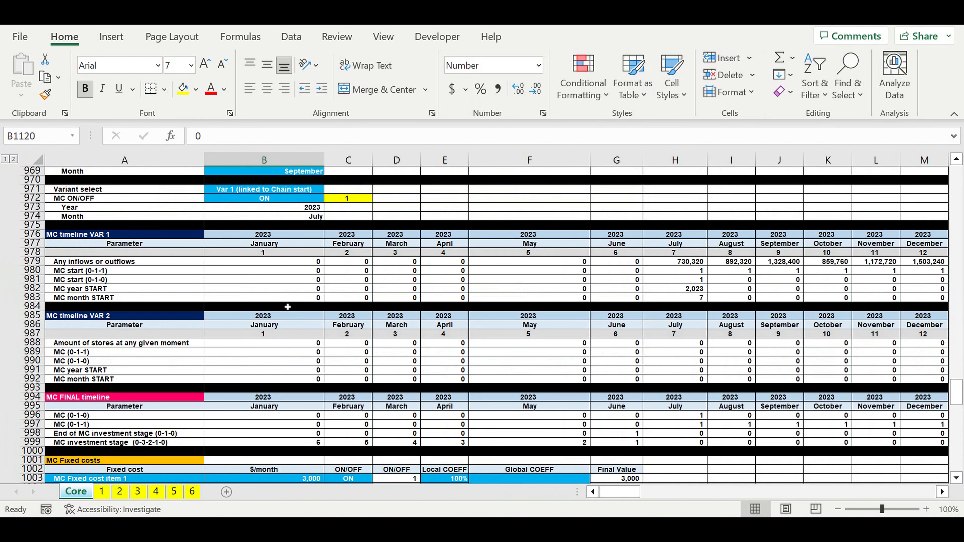
scroll(287, 307, up, 12)
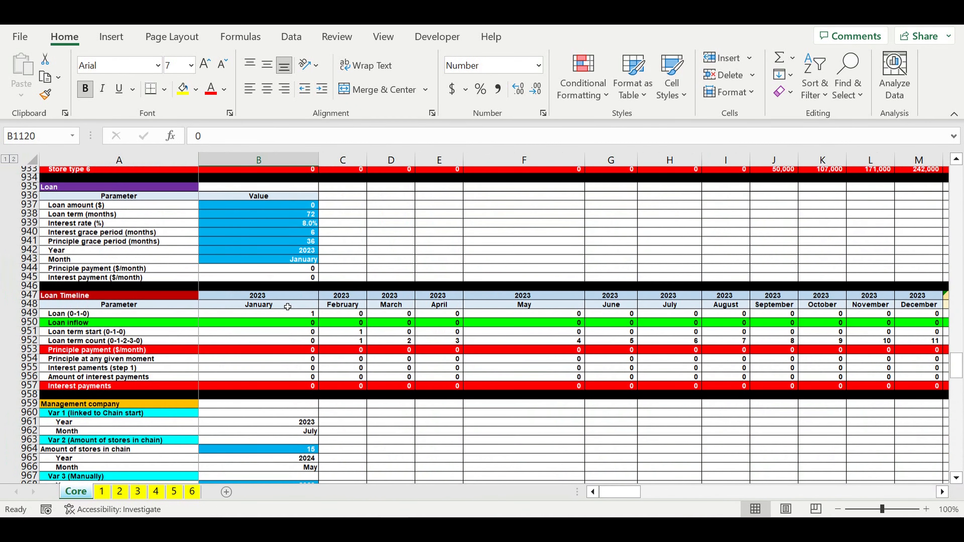
scroll(287, 307, up, 1)
click(285, 238)
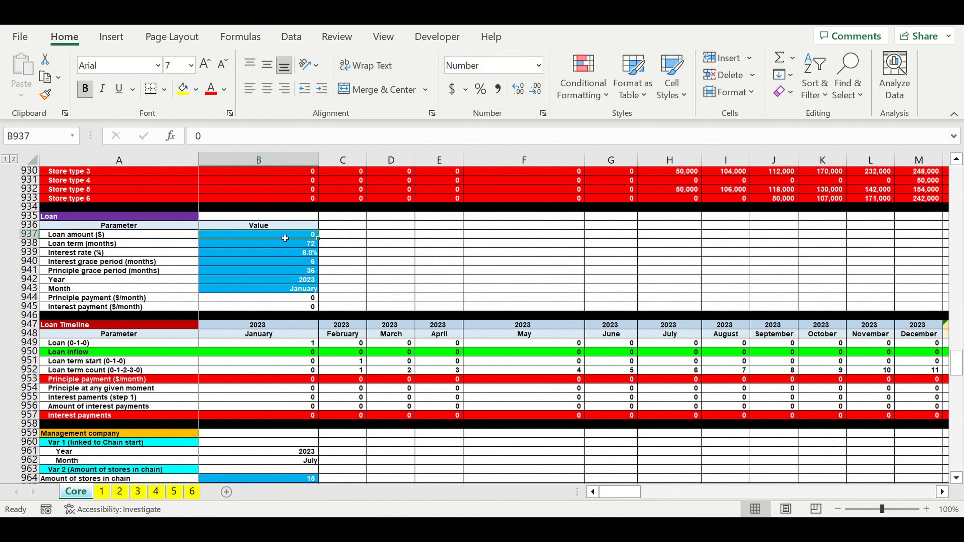
text(2000)
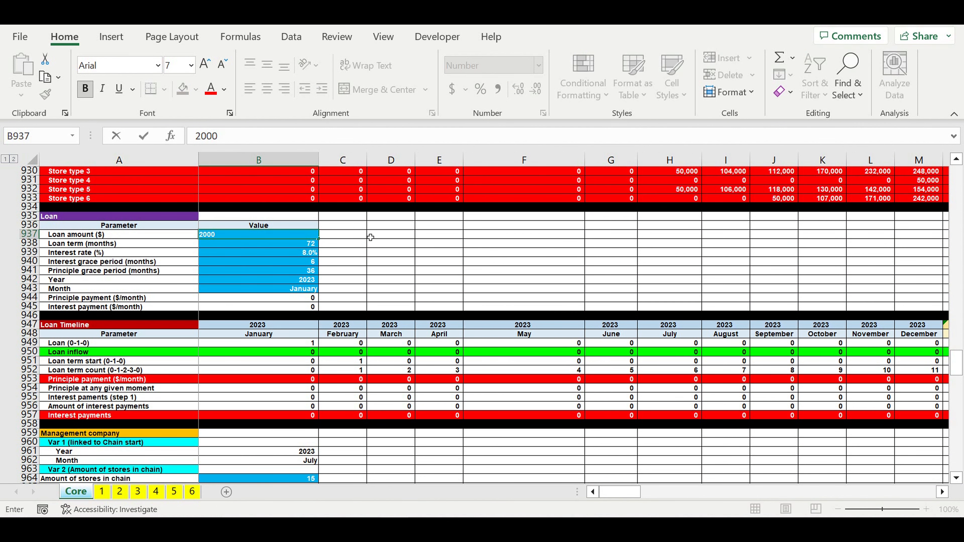
text(0000)
key(Return)
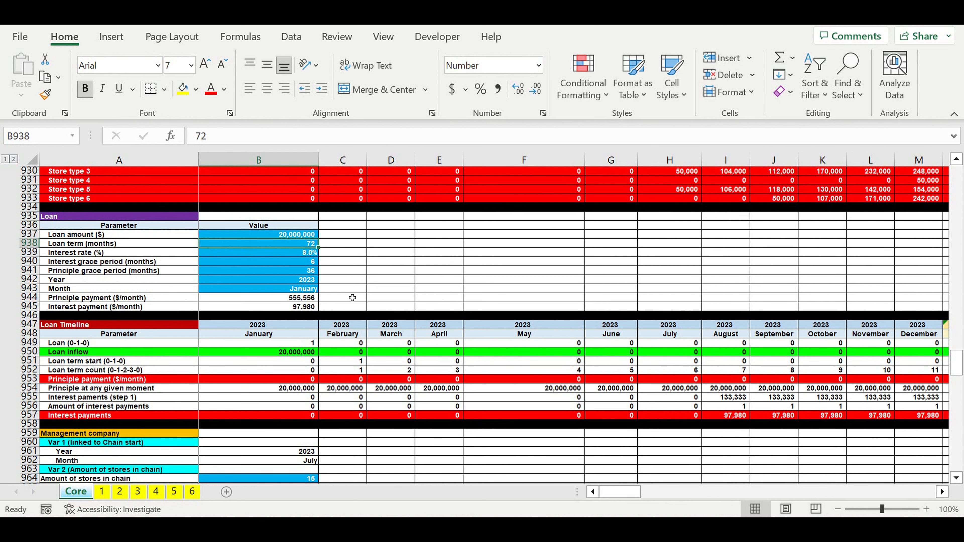
Step: Review the loan's term, interest rate, grace periods, and start year and month in the Loan section
key(Down)
key(Down)
key(Down)
key(Down)
click(301, 246)
click(289, 256)
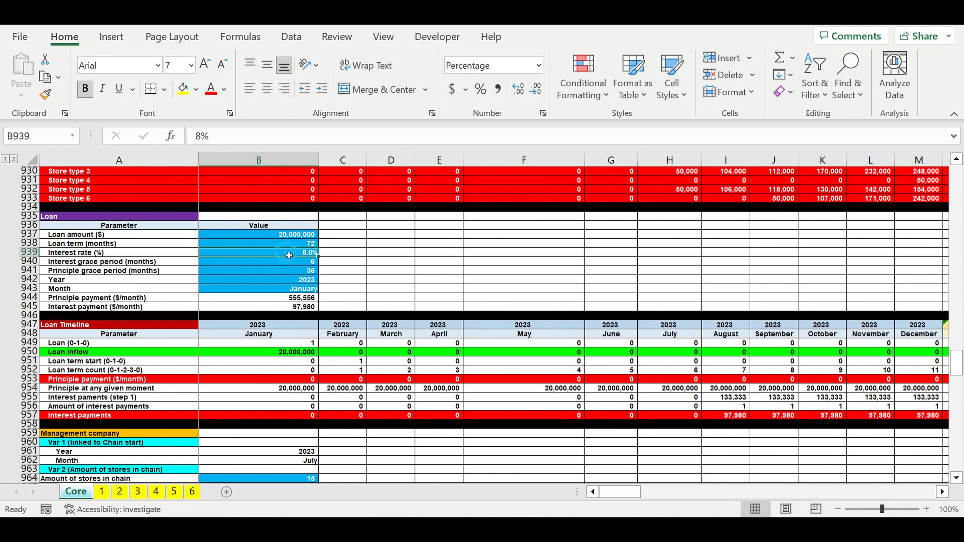
click(279, 290)
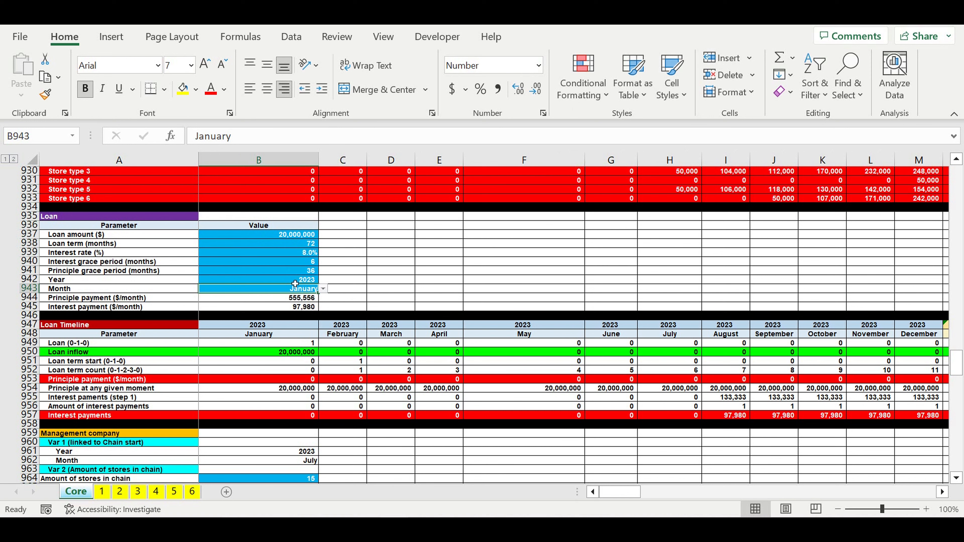
drag(295, 283, 295, 289)
Step: Check the Cash Flow Statement's January 2023 Loan inflow and the end-of-period cash balances from January 2023 through early 2025
scroll(406, 345, down, 20)
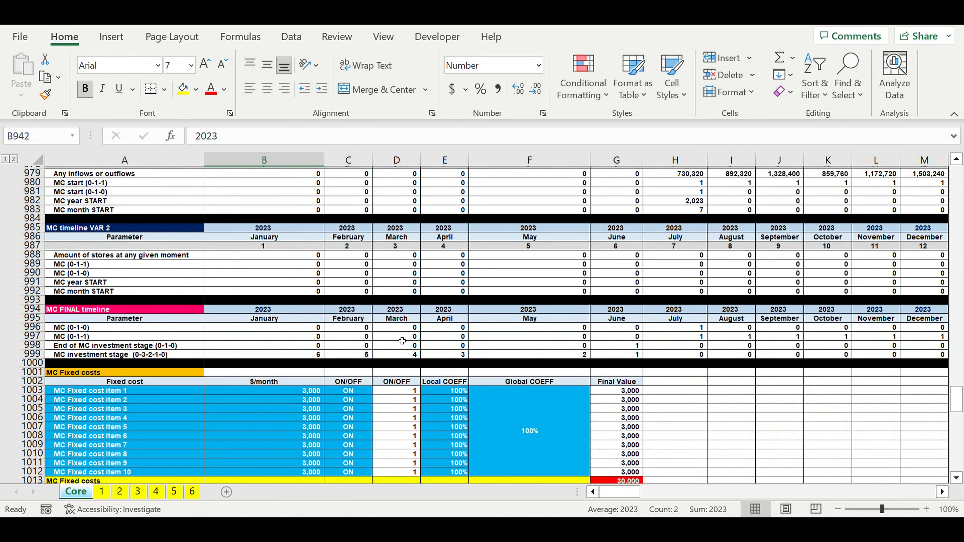
scroll(400, 344, down, 20)
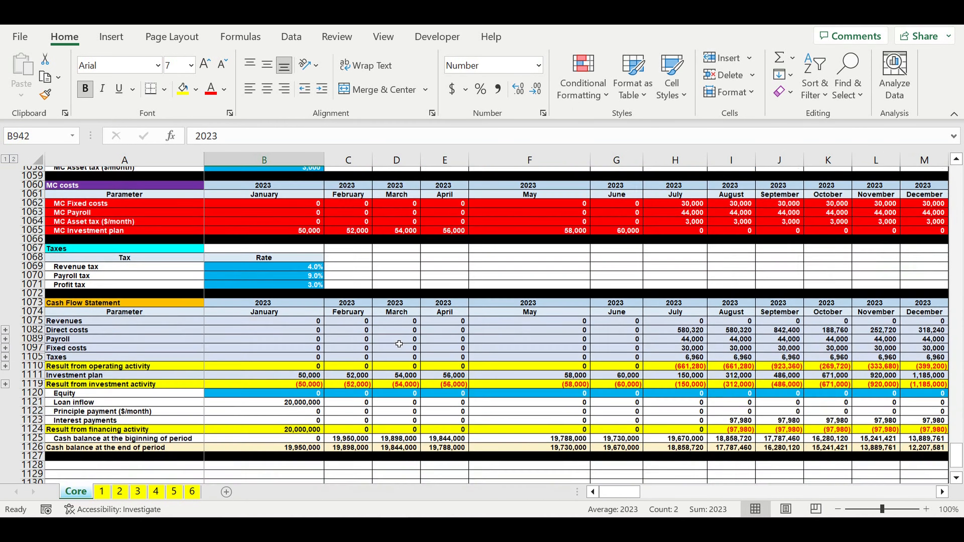
scroll(407, 329, up, 2)
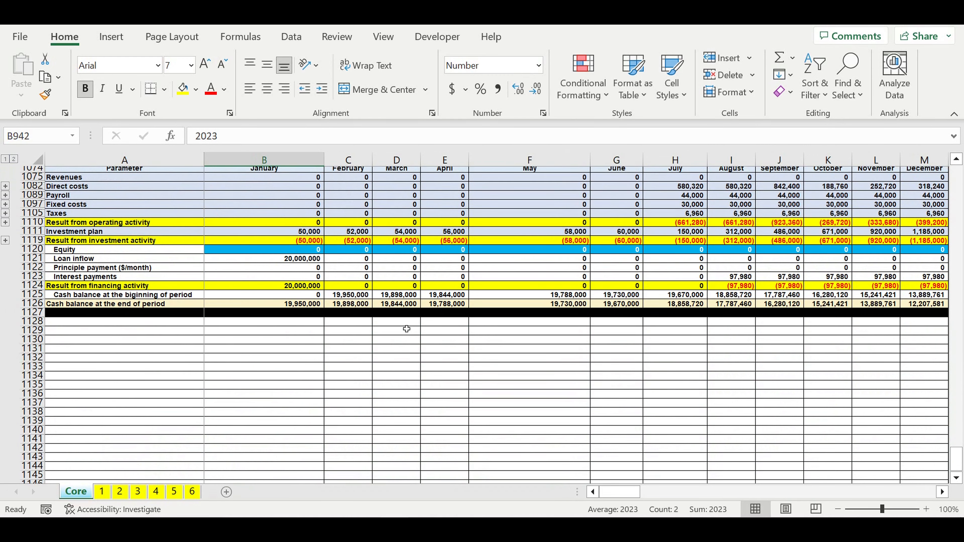
click(293, 264)
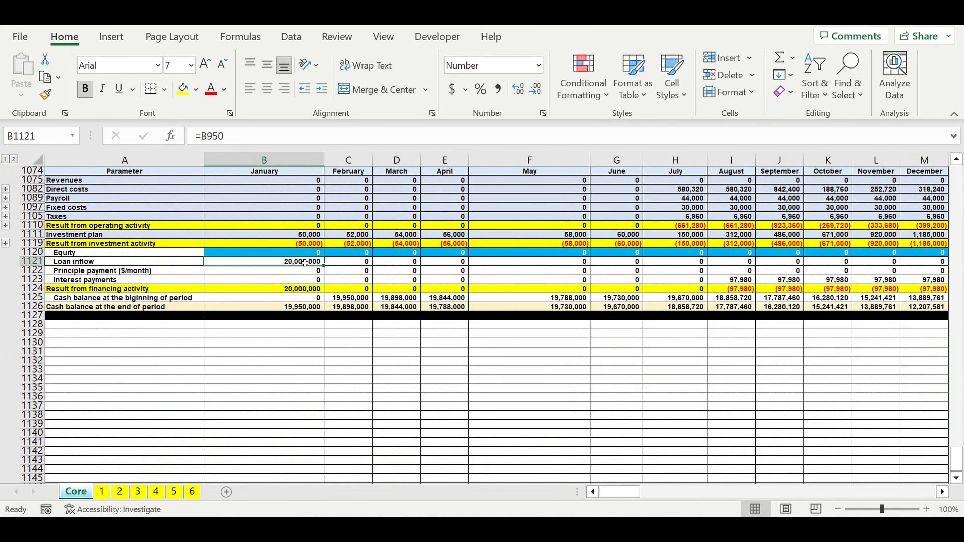
drag(309, 308, 877, 307)
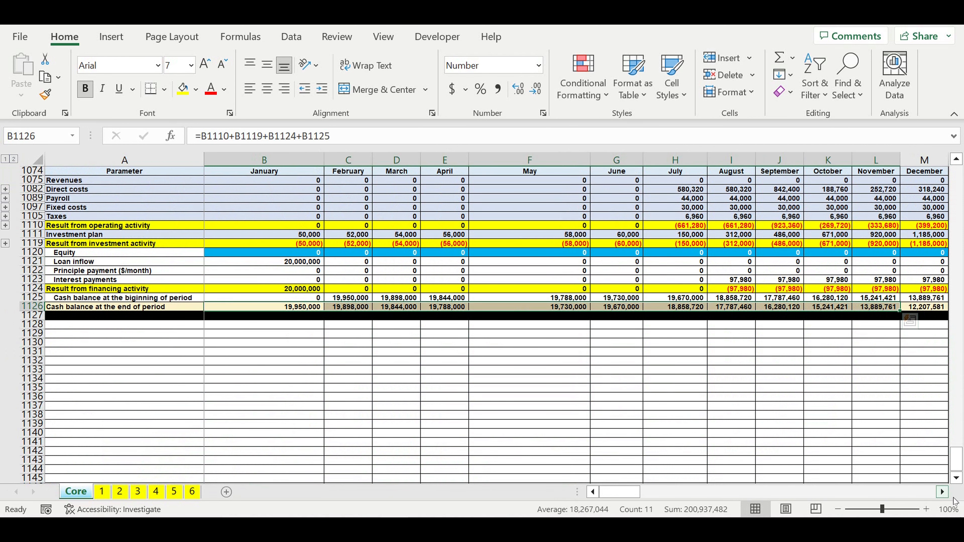
scroll(945, 494, right, 7)
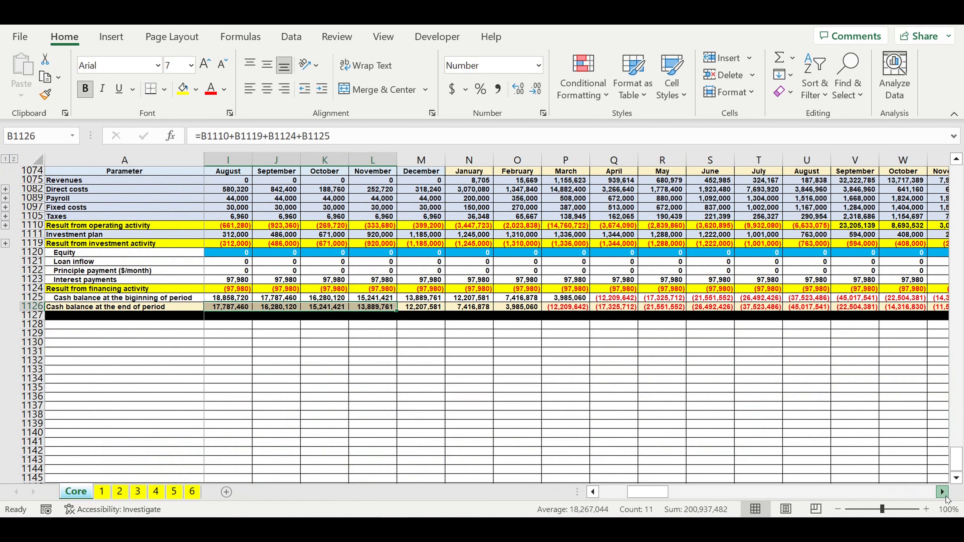
scroll(747, 371, right, 1)
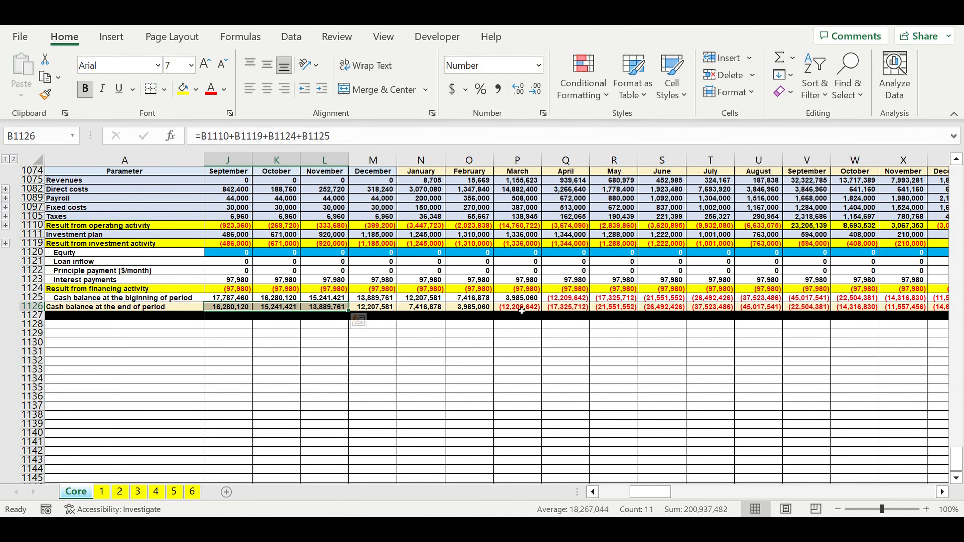
drag(521, 309, 917, 309)
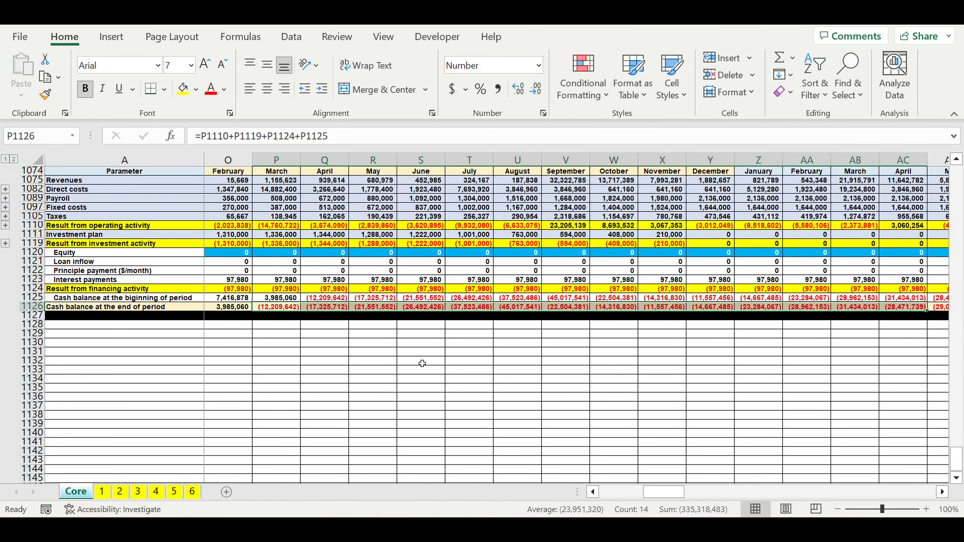
click(422, 363)
Step: Set the March 2024 Equity in P1120 to 45,000,000 to cover the negative balances through August 2024
click(277, 253)
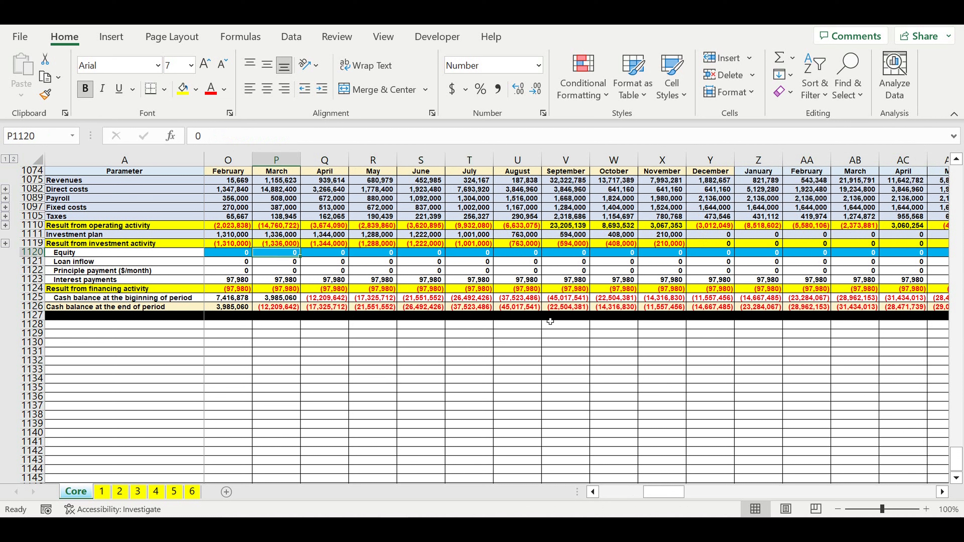
click(537, 309)
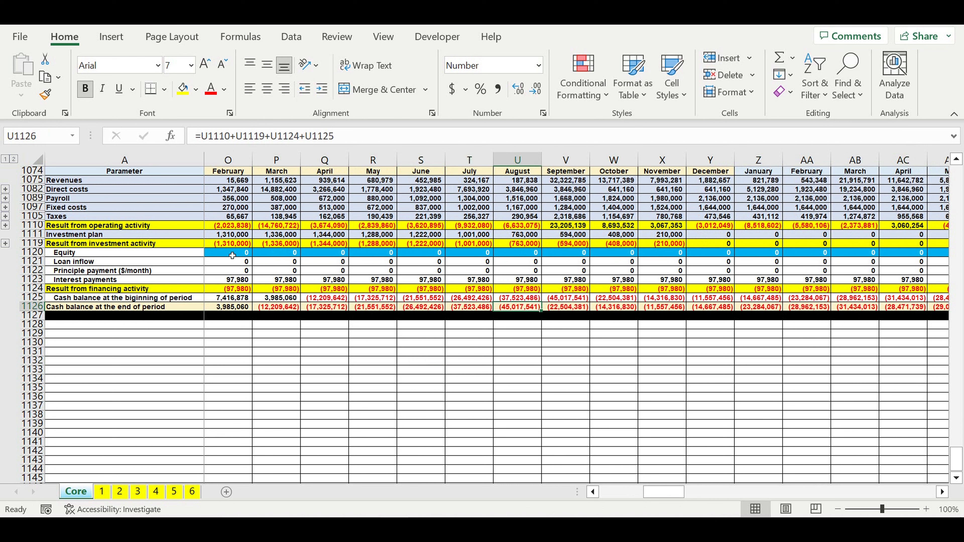
click(282, 254)
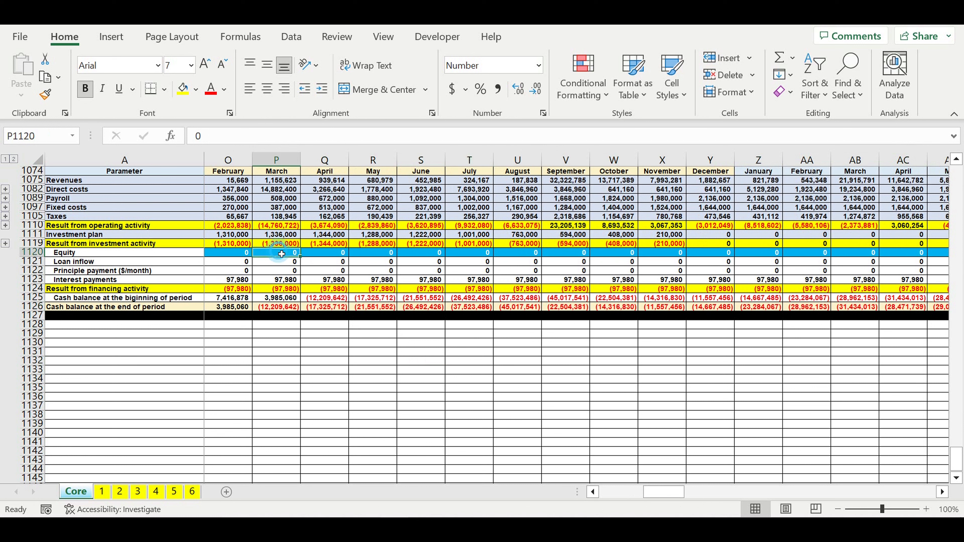
text(45000)
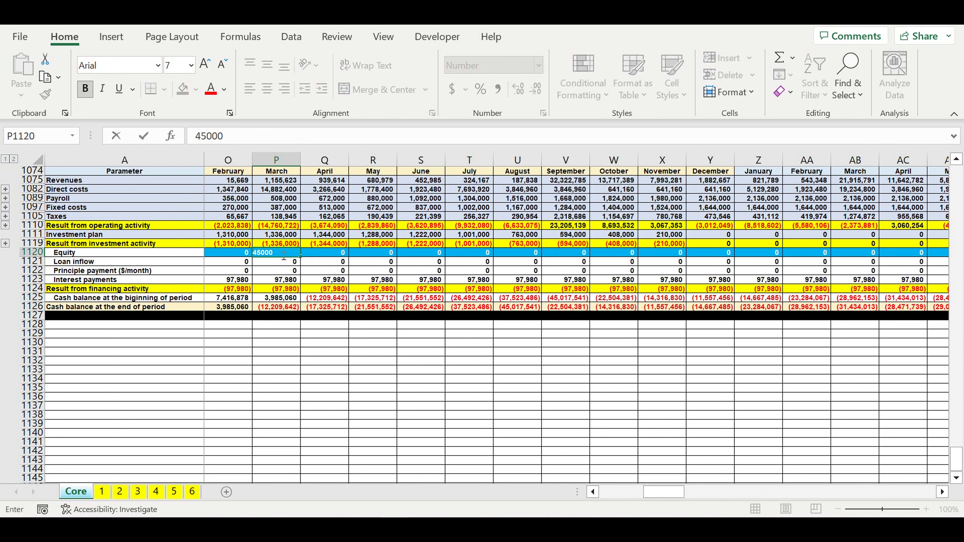
key(Return)
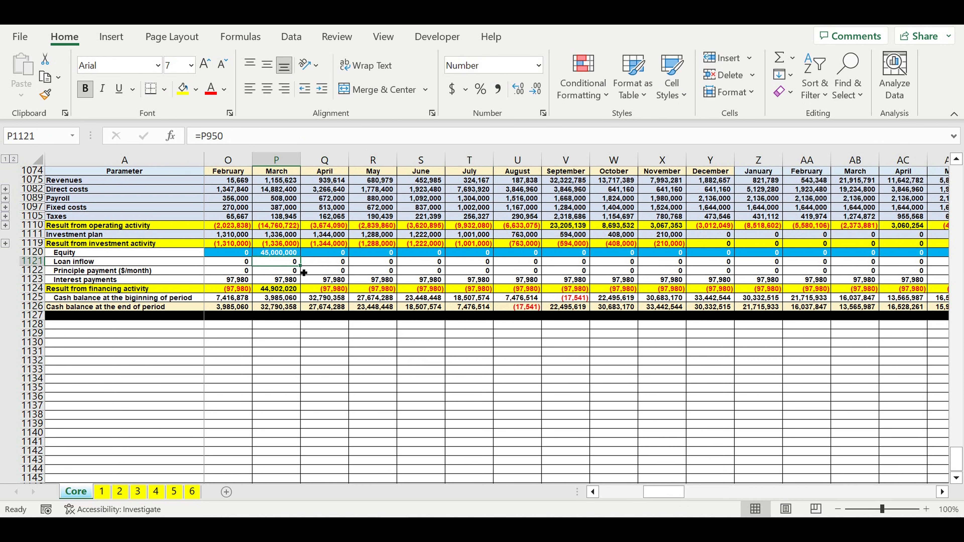
Step: Set the August 2024 Equity in U1120 to 17,541 to offset that month's remaining cash deficit
click(522, 307)
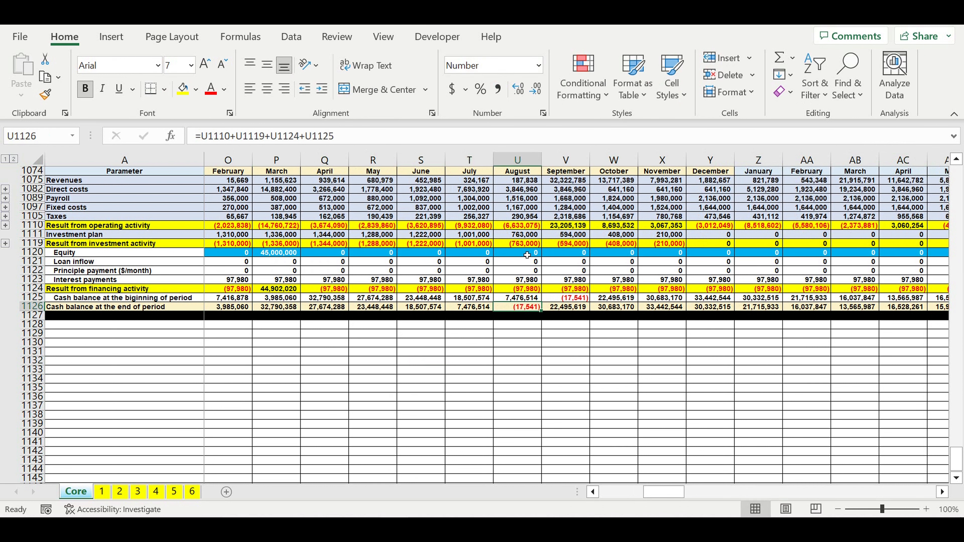
click(528, 256)
text(1)
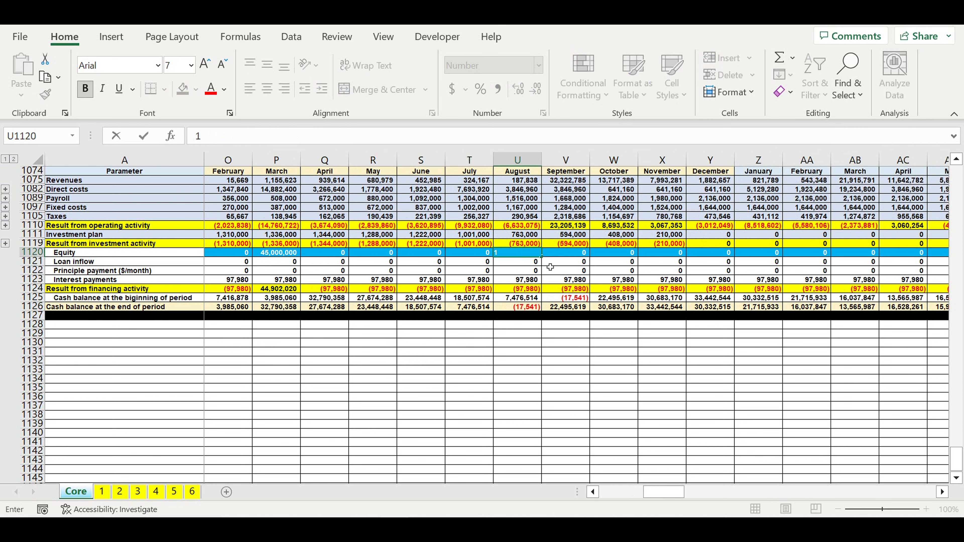
text(7,54)
text(1)
key(Return)
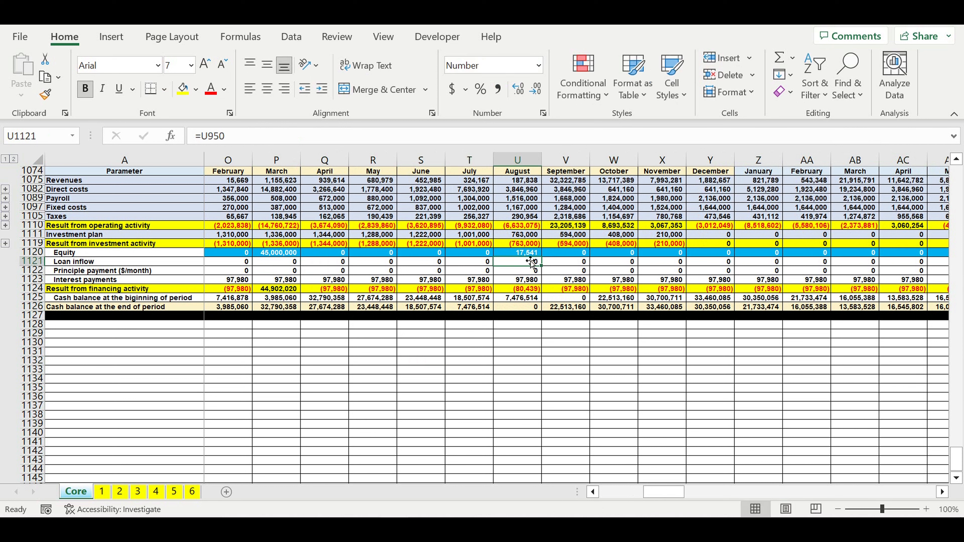
Step: Find the next negative end-of-period balance in 2025 and set the August 2025 Equity in AG1120 to 5,380,455
click(530, 254)
click(944, 495)
click(944, 494)
click(945, 494)
click(944, 495)
click(944, 495)
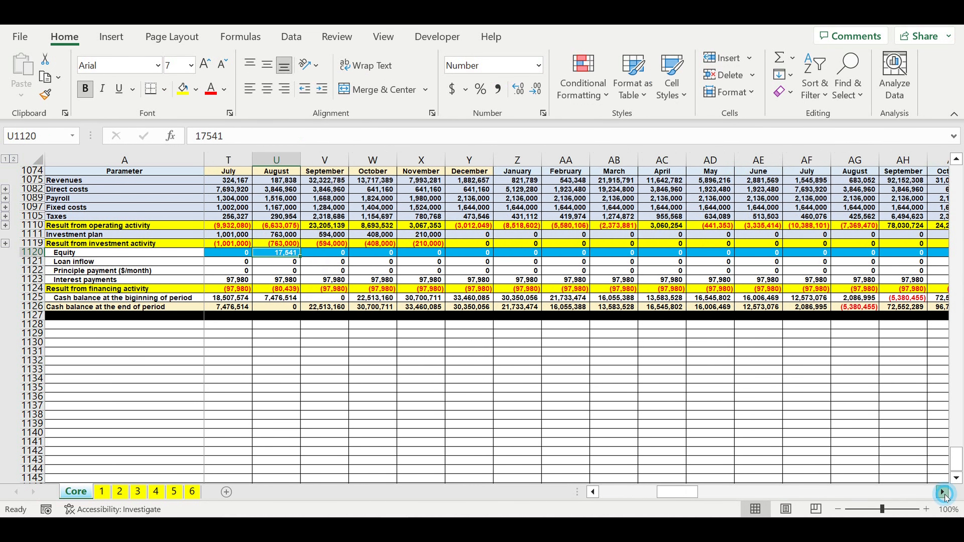
click(944, 495)
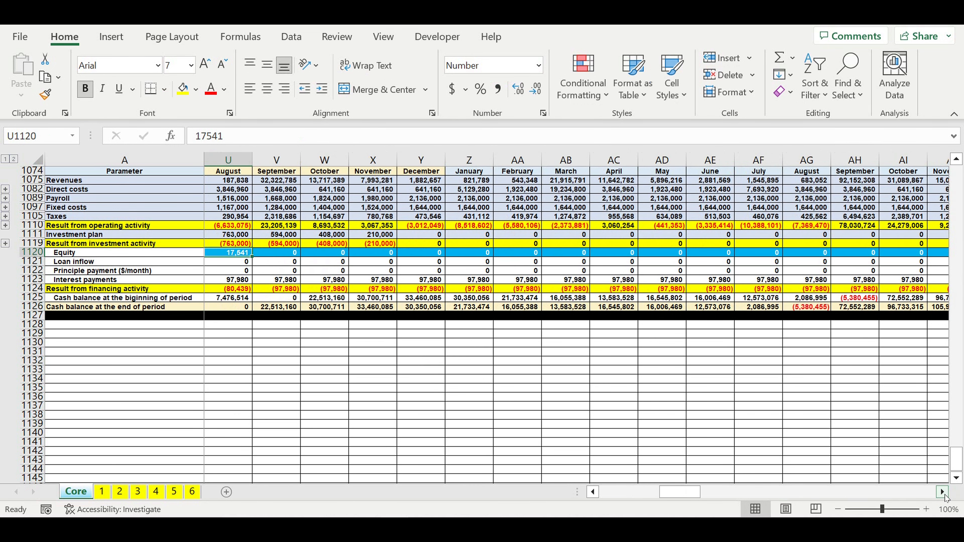
click(822, 254)
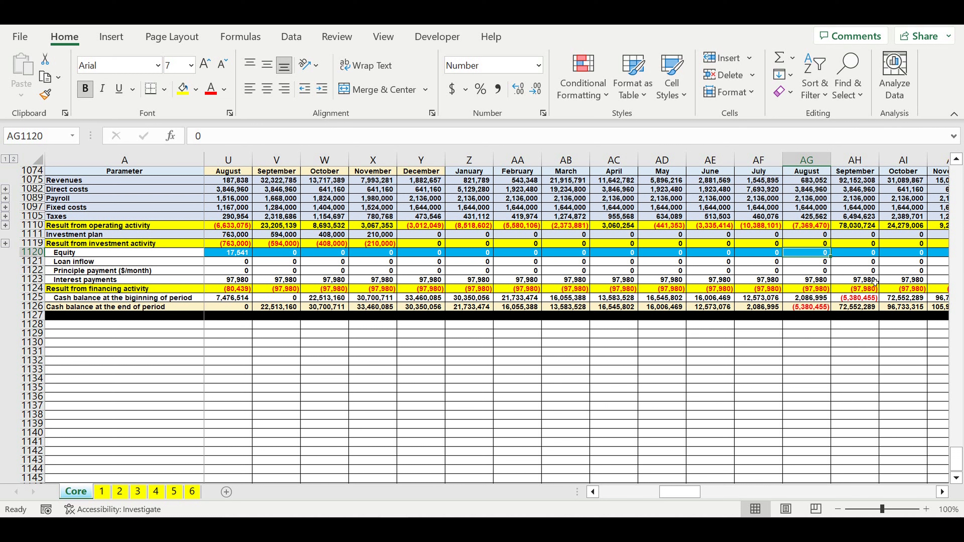
text(5,38)
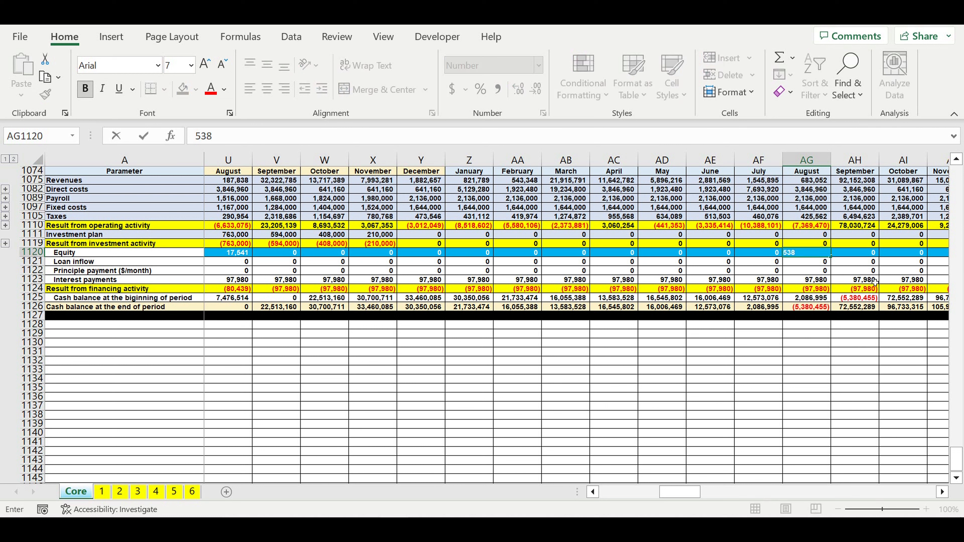
text(0,455)
key(Return)
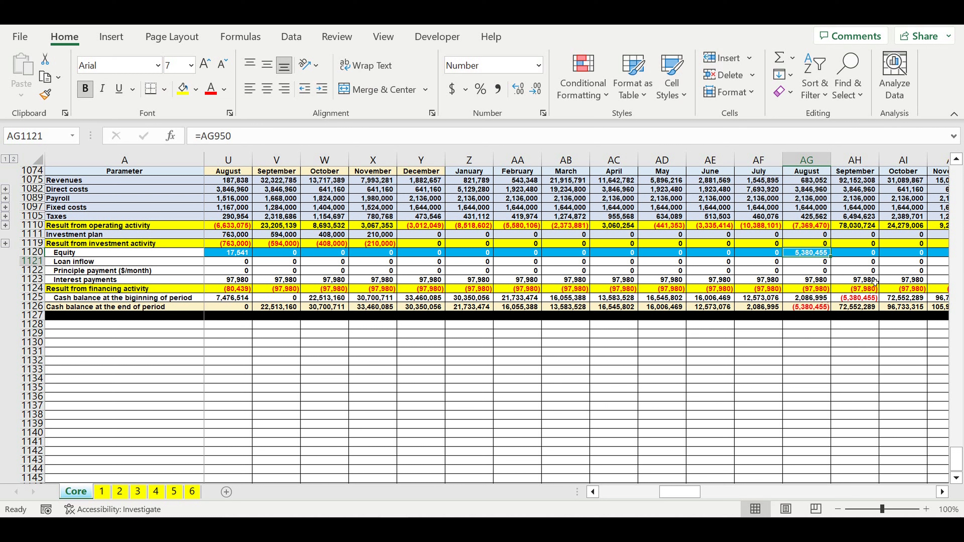
Step: Correct the August 2025 Equity in AG1120 to 5,380,456 to remove the leftover rounding deficit
click(805, 254)
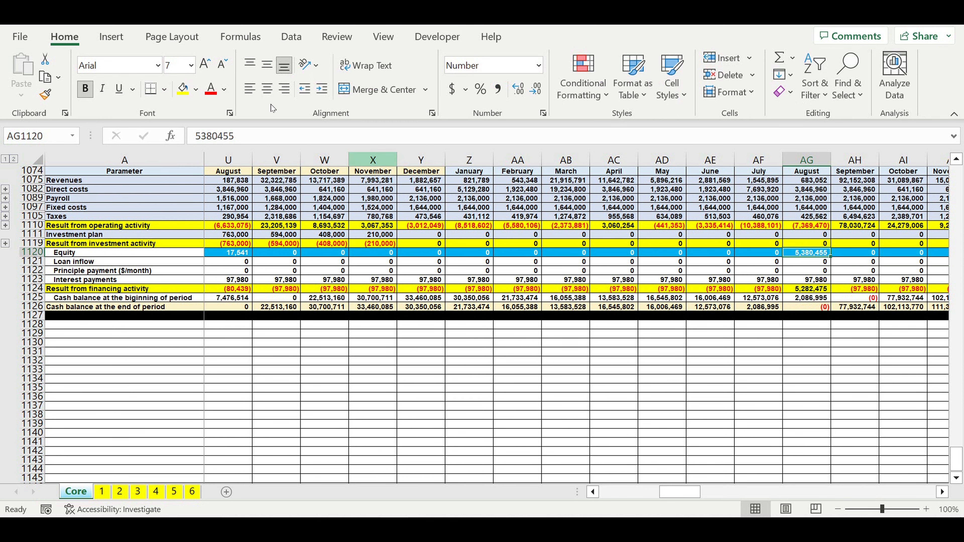
click(260, 142)
key(BackSpace)
text(6)
key(Return)
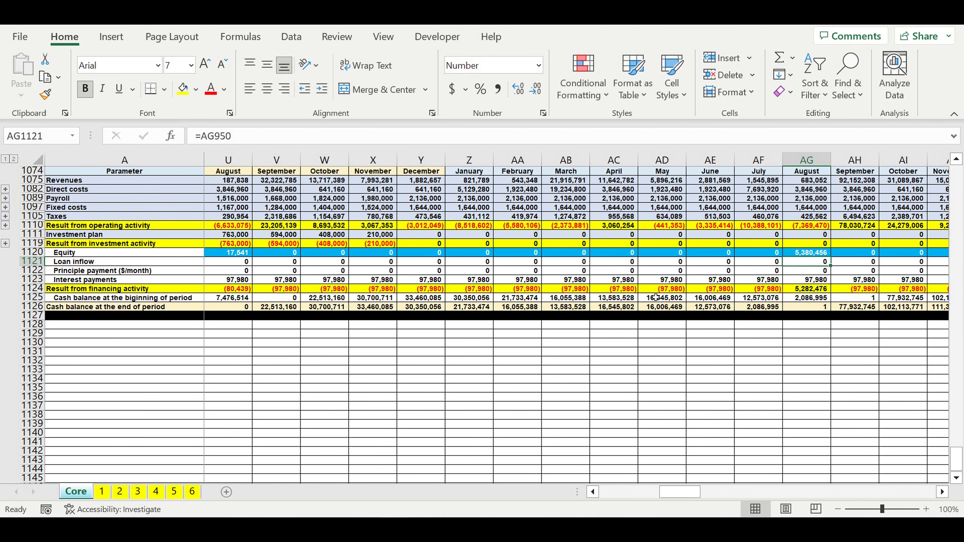
Step: Check the end-of-period cash balances in row 1126 from August 2025 through the last modelled year for remaining deficits
click(815, 307)
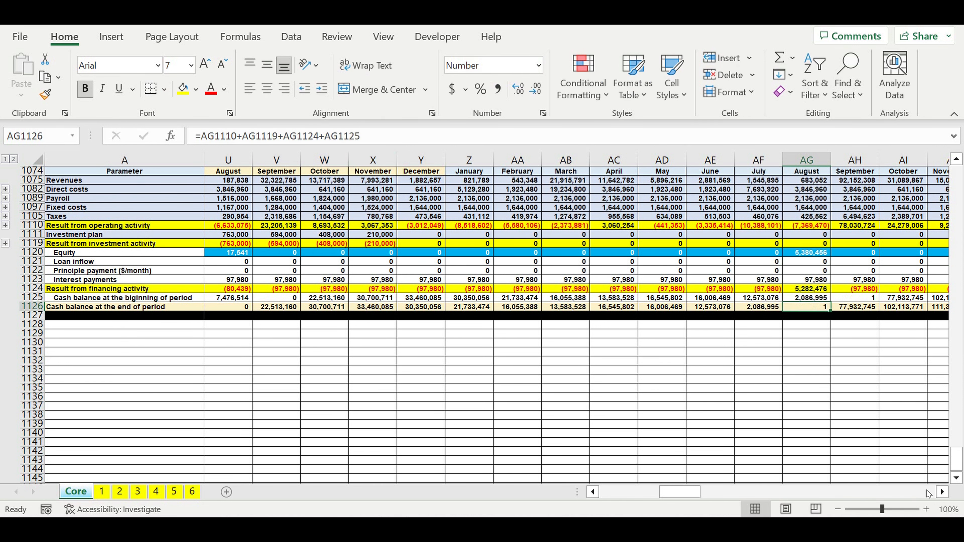
click(943, 492)
click(943, 492)
click(943, 492)
drag(943, 492, 943, 493)
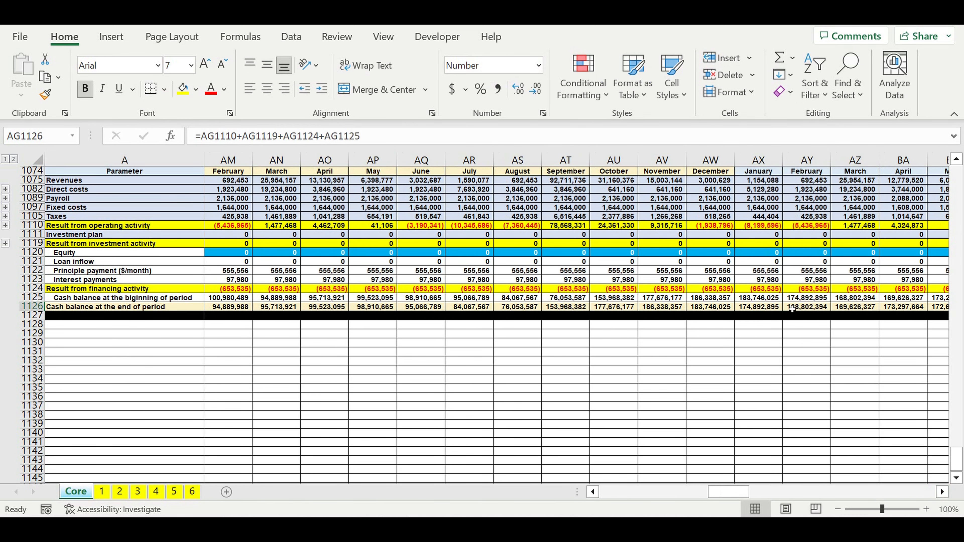
click(755, 309)
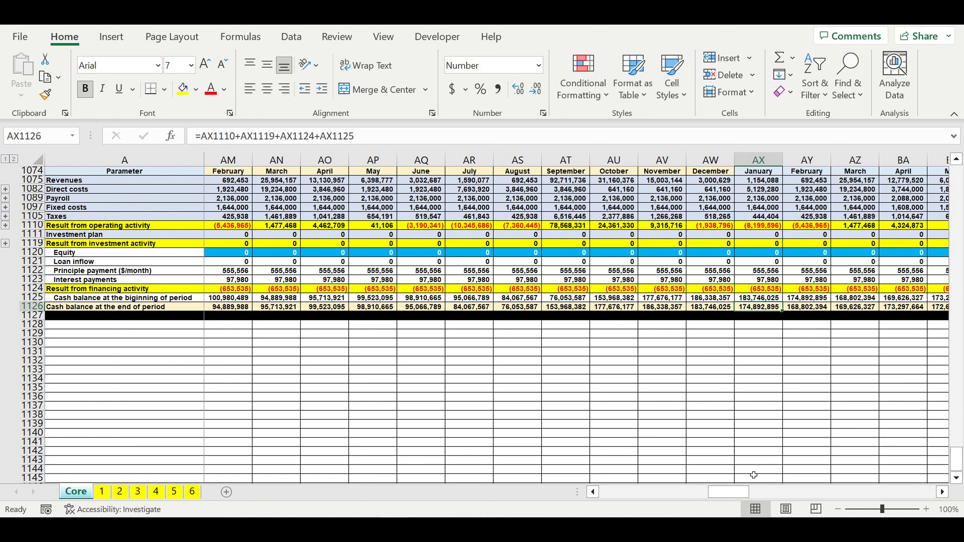
drag(829, 490, 957, 491)
Step: Copy the Equity total formula in DR1120 down to DR1121 to sum the Loan inflow row
click(885, 252)
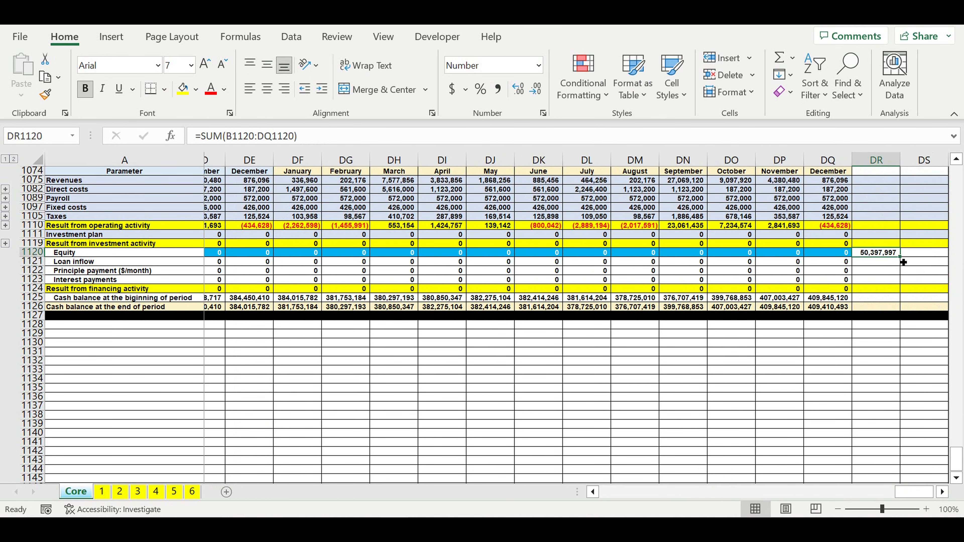
drag(906, 261, 887, 257)
click(872, 259)
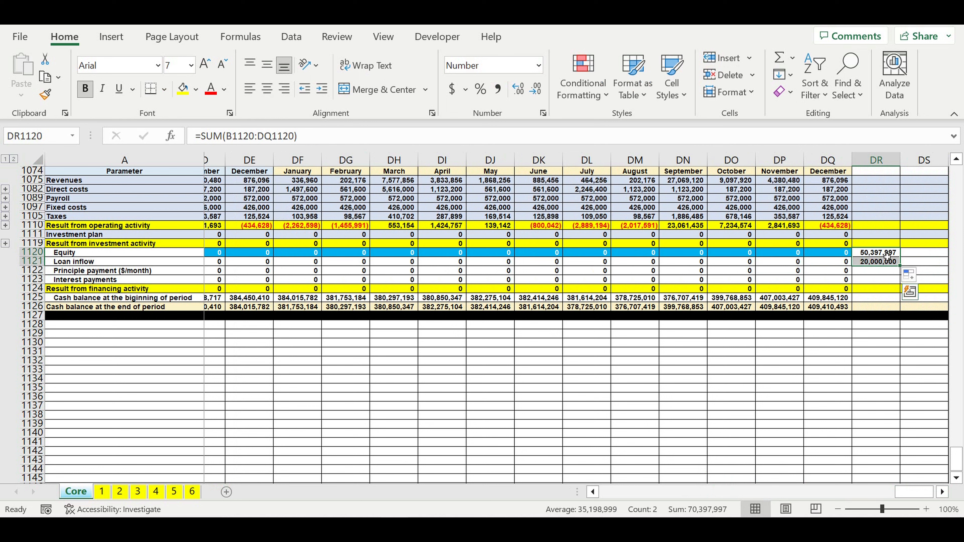
click(879, 255)
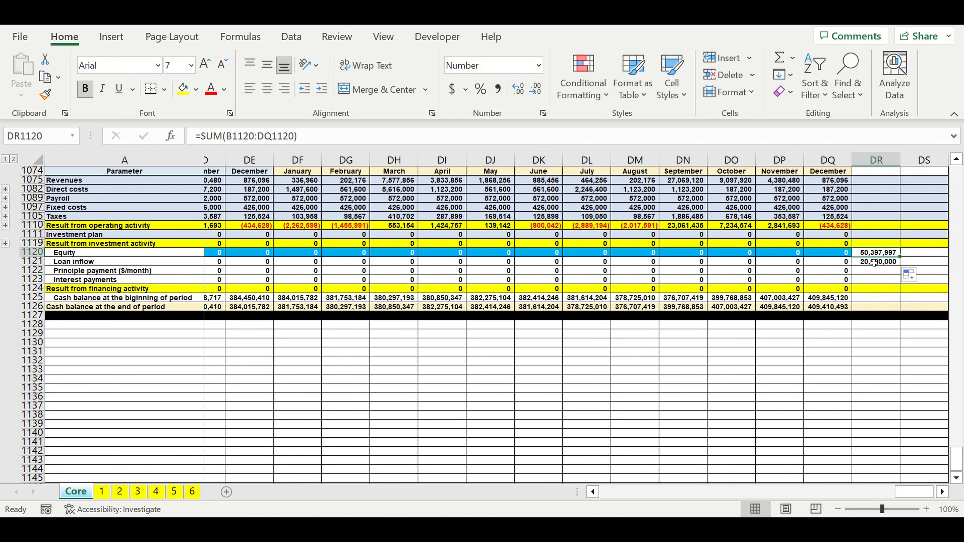
click(874, 263)
Step: Start a summary table below the cash flow with "Financing needed" in A1128 and "Type of financing" in A1129
drag(913, 493, 554, 505)
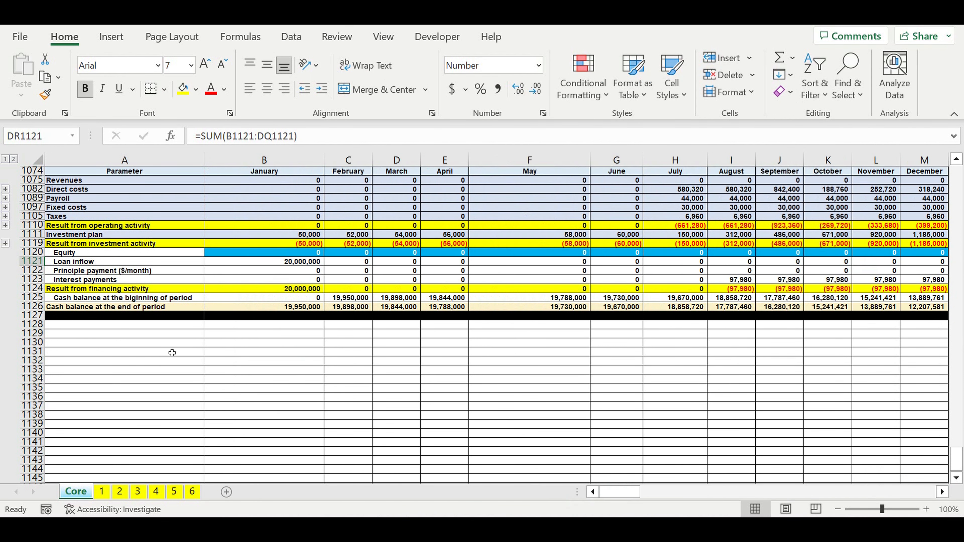
click(102, 326)
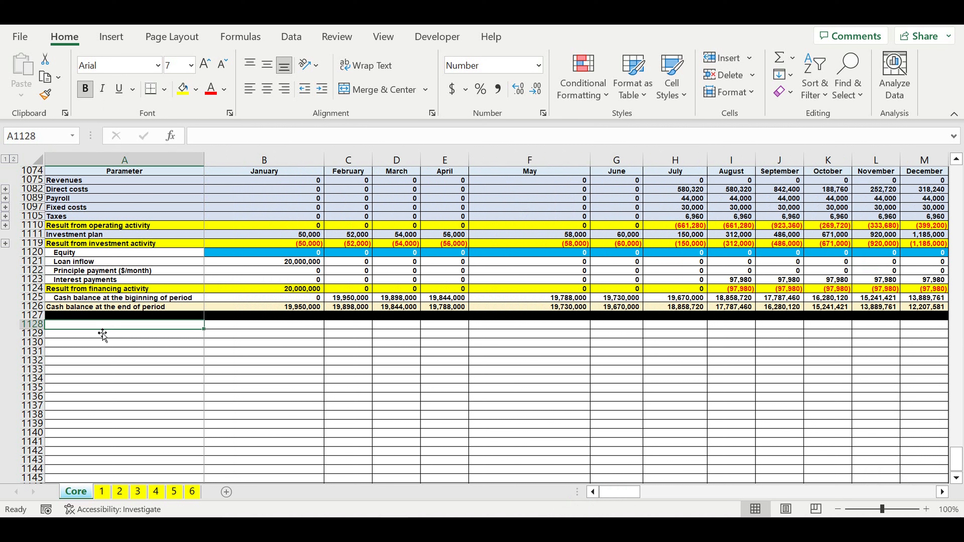
text(Financ)
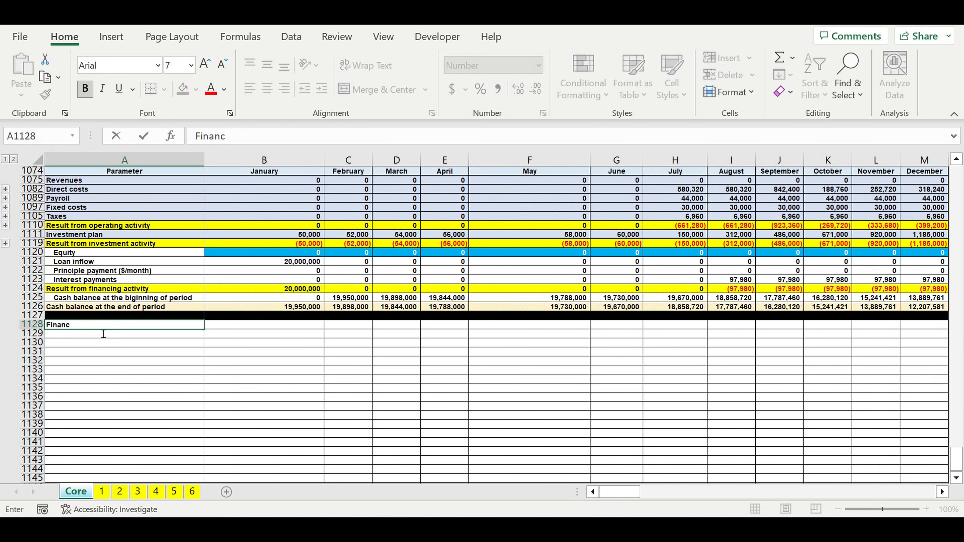
text(ing needed)
key(Return)
text(T)
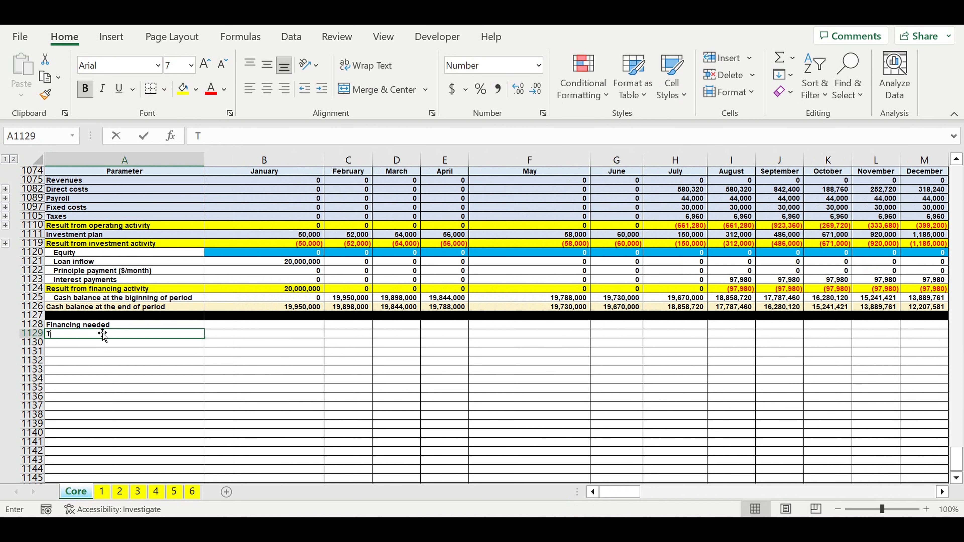
text(ype)
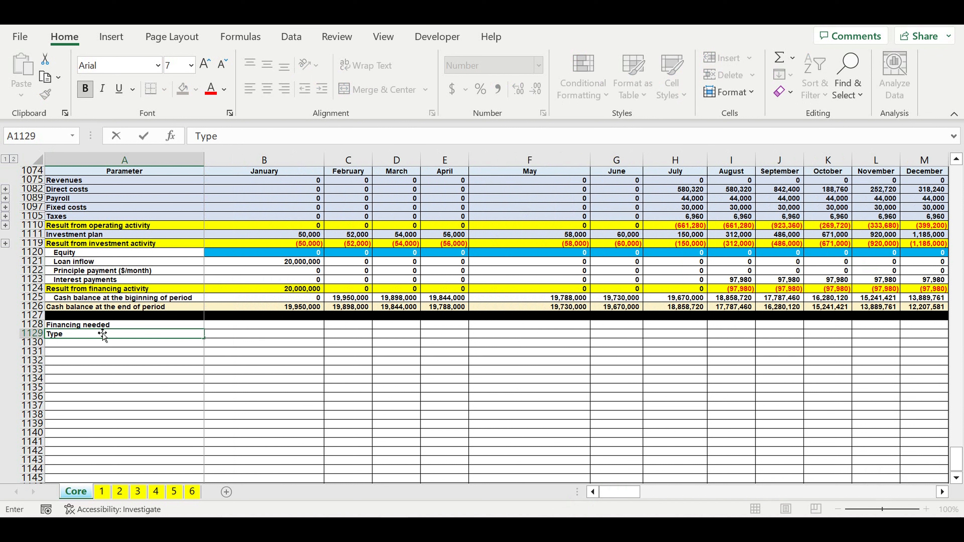
text( of financing)
key(Return)
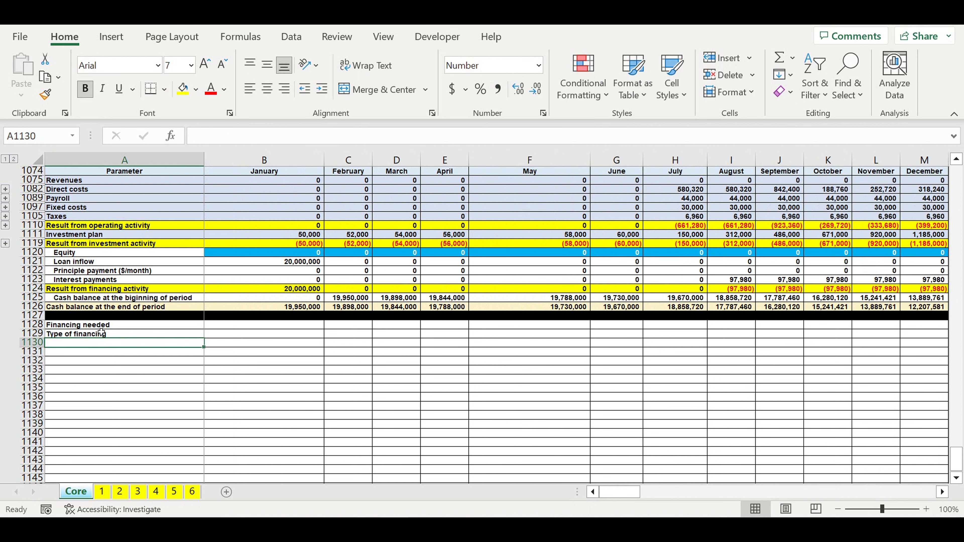
Step: Add the row labels "Equity", "Loan" and "Total financing needed" in A1130 to A1132
text(Equity)
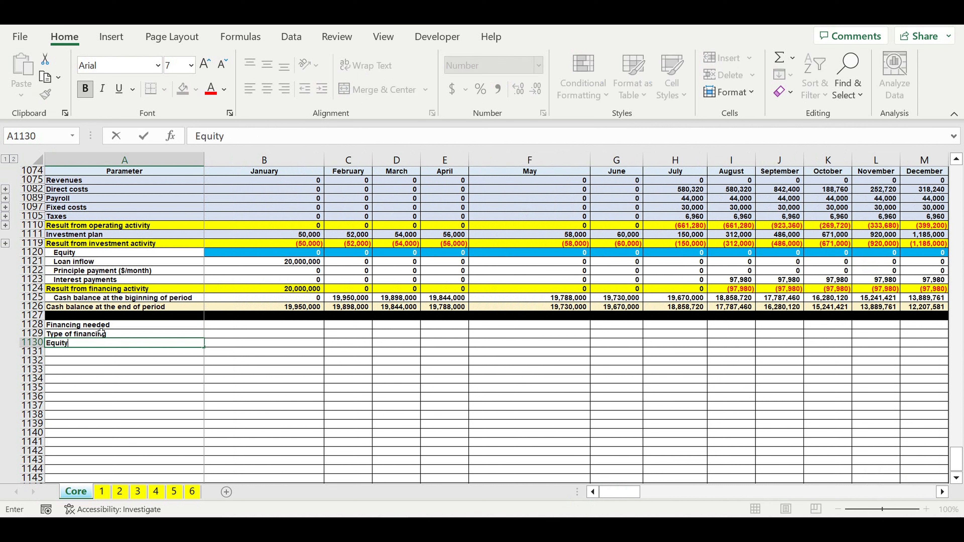
key(Return)
text(Loan)
key(Return)
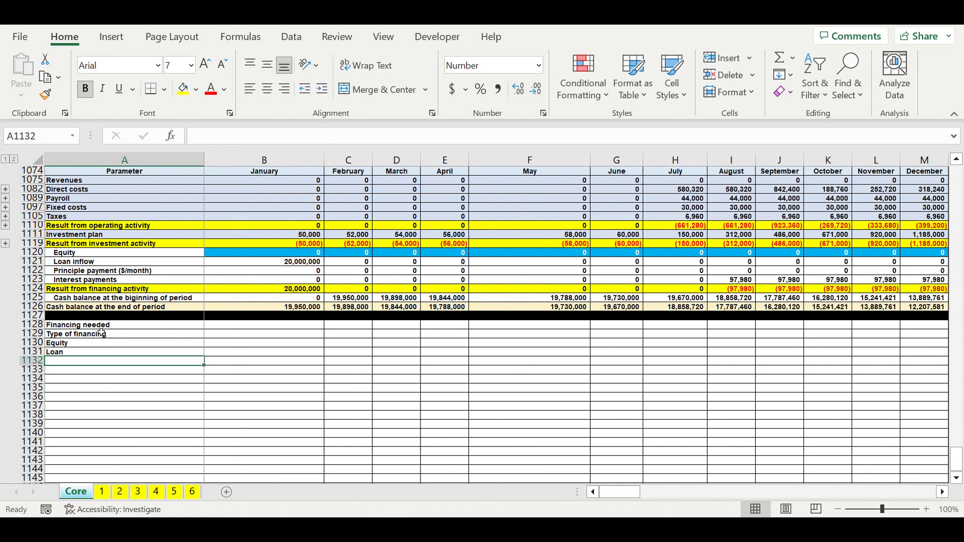
text(Total finan)
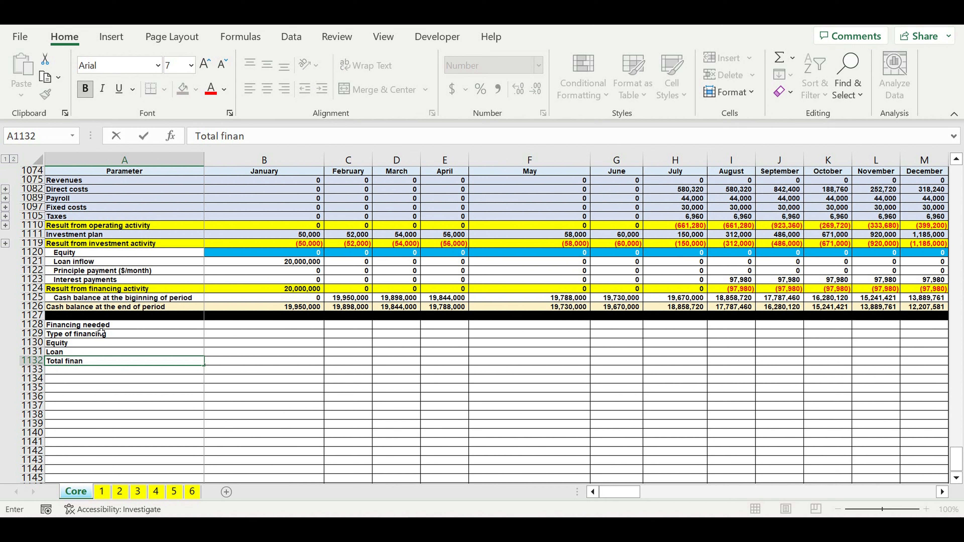
text(cing needed)
key(Return)
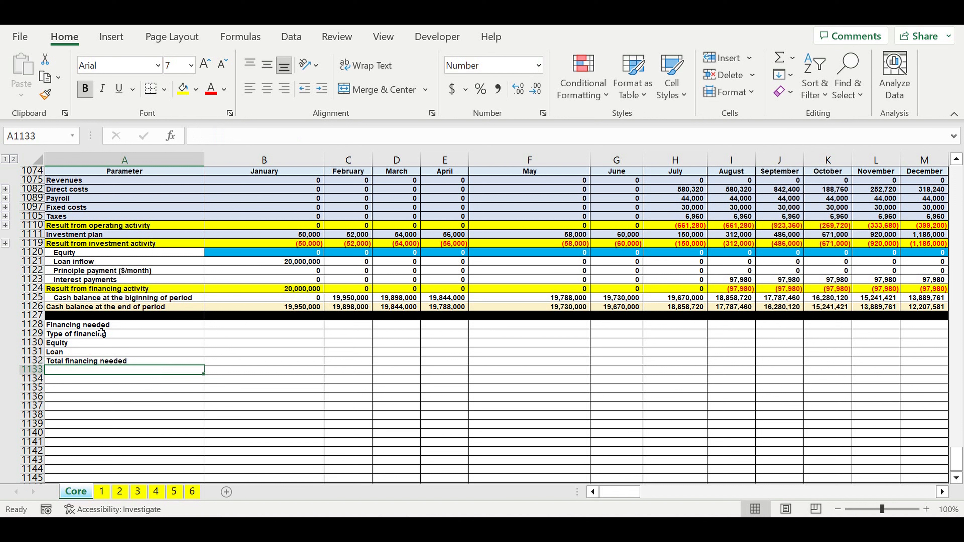
Step: Fill the entire row 1133 with black to close off the financing section
click(35, 370)
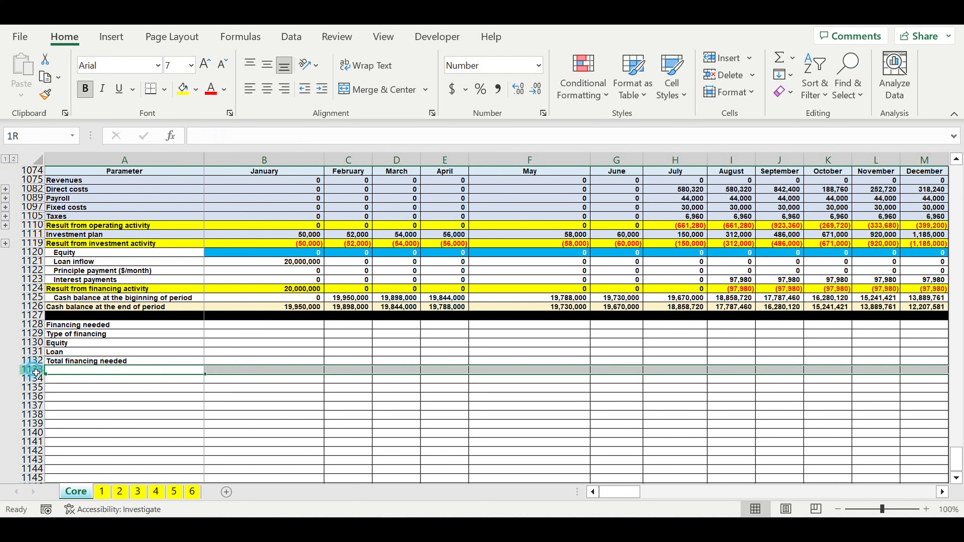
click(196, 89)
click(196, 126)
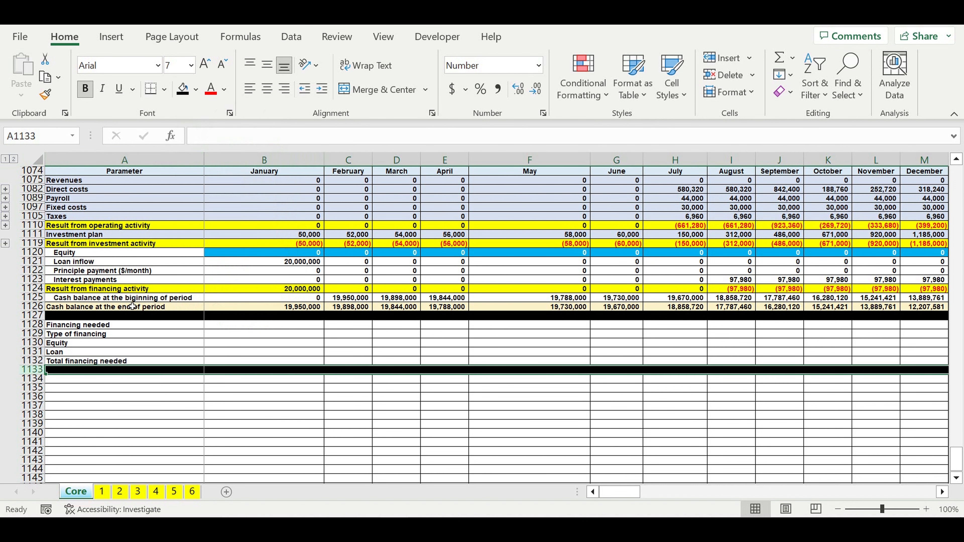
Step: Format the "Financing needed" heading in A1128 with a purple fill and white text
click(131, 324)
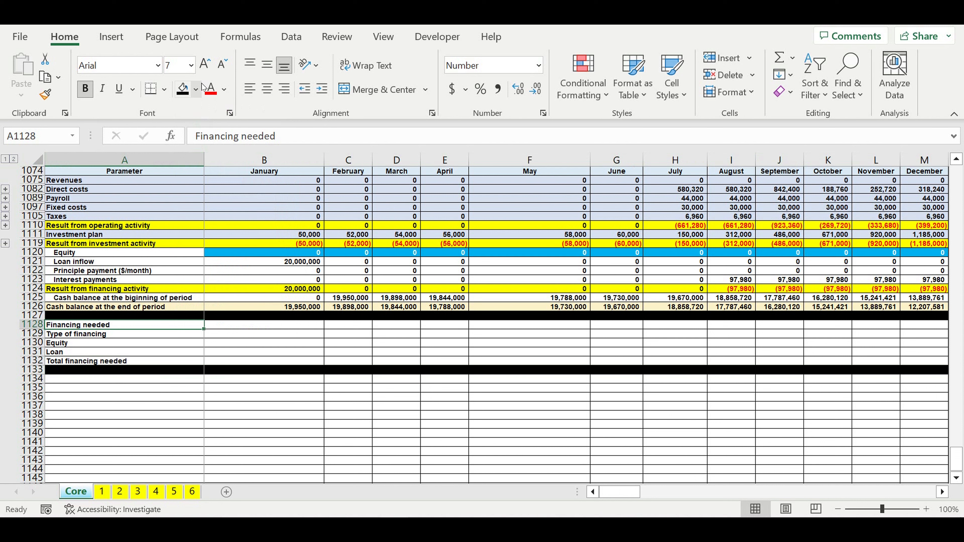
click(196, 89)
click(302, 229)
click(224, 89)
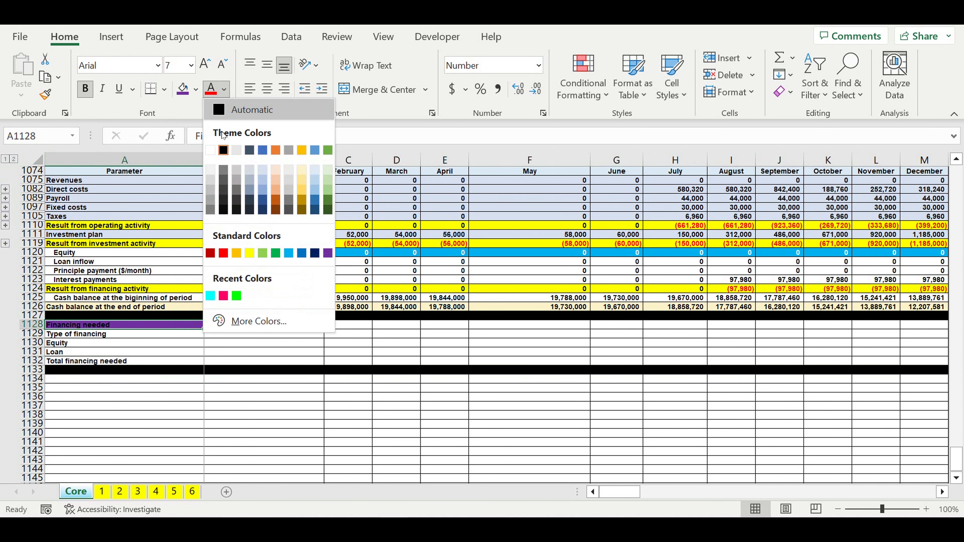
click(211, 151)
Step: Enter the column header "Amount" in B1129 beside "Type of financing"
click(92, 335)
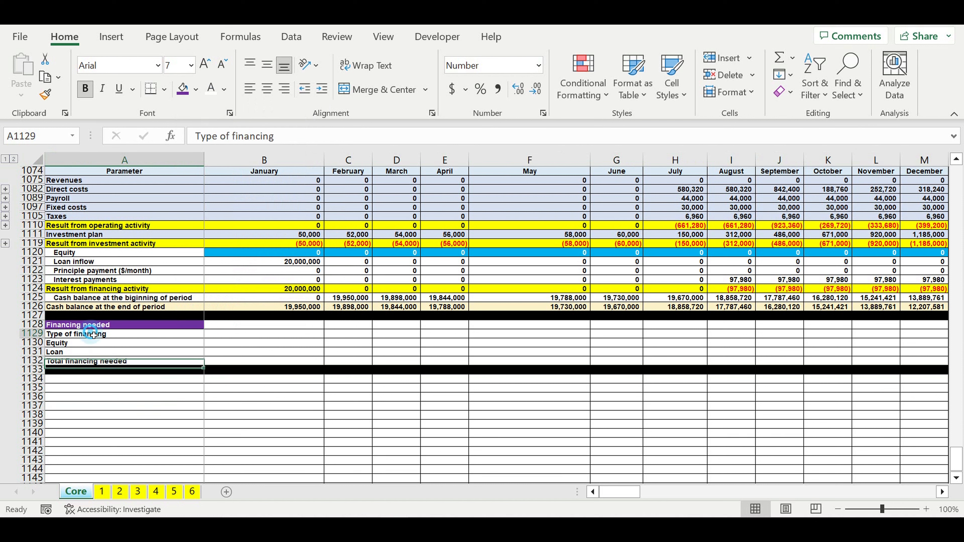
click(237, 335)
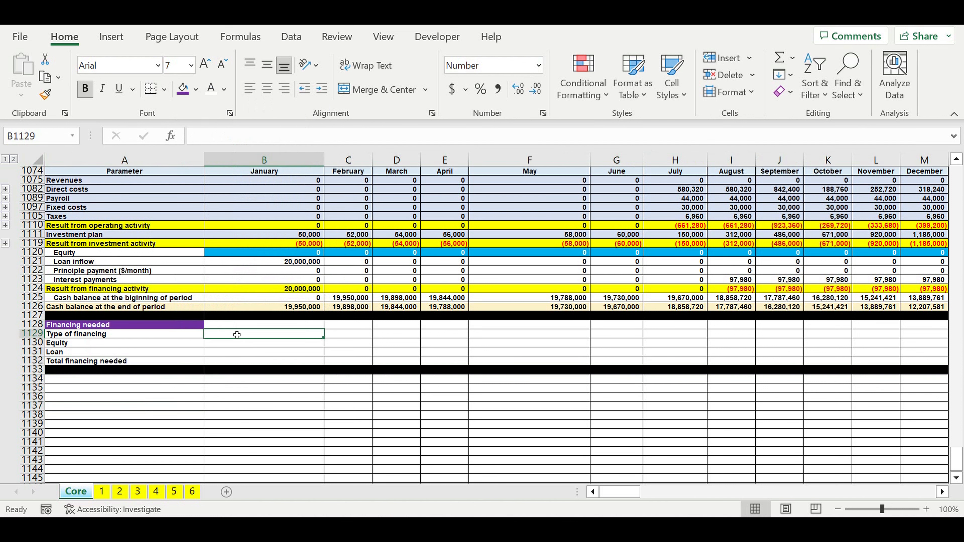
text(Amount)
key(Return)
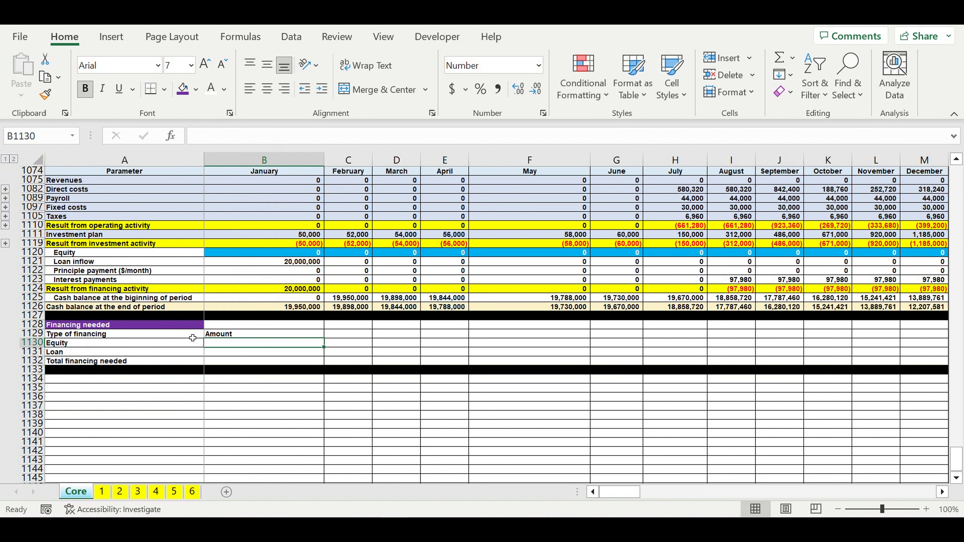
Step: Center the header cells A1129:B1129 and give them a light blue fill
drag(192, 336, 243, 334)
click(267, 88)
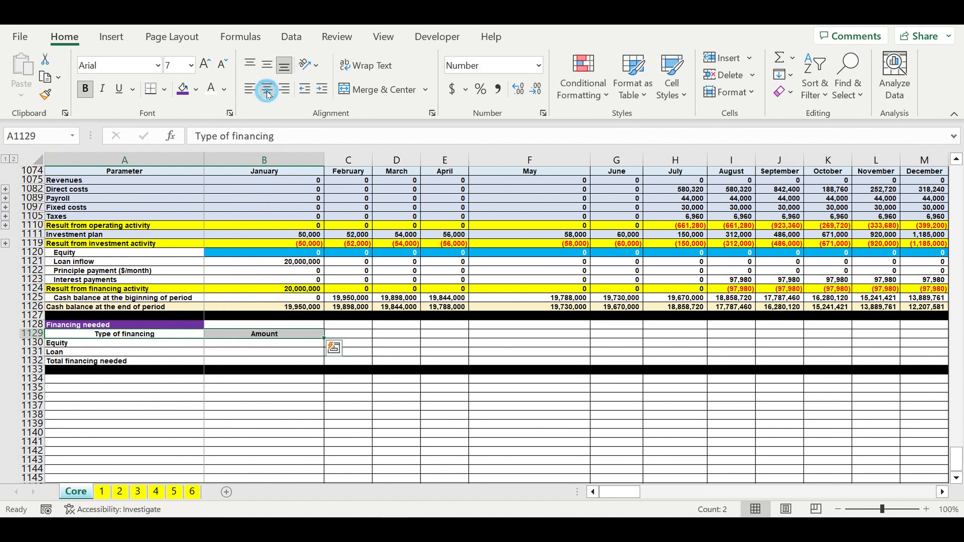
click(196, 89)
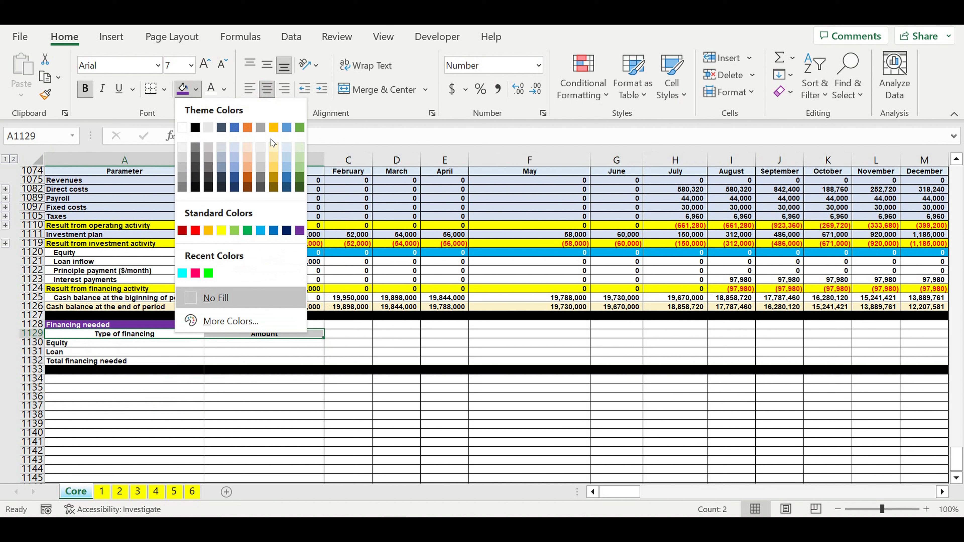
click(286, 146)
Step: Indent the Equity and Loan labels in A1130:A1131 and fill the total row A1132:B1132 with yellow
drag(57, 343, 57, 352)
click(318, 89)
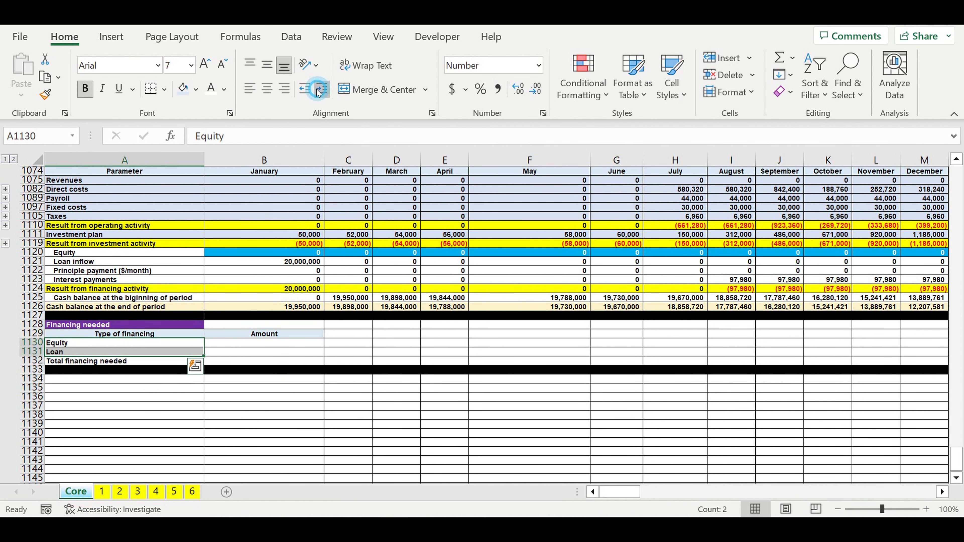
click(227, 361)
drag(193, 362, 216, 362)
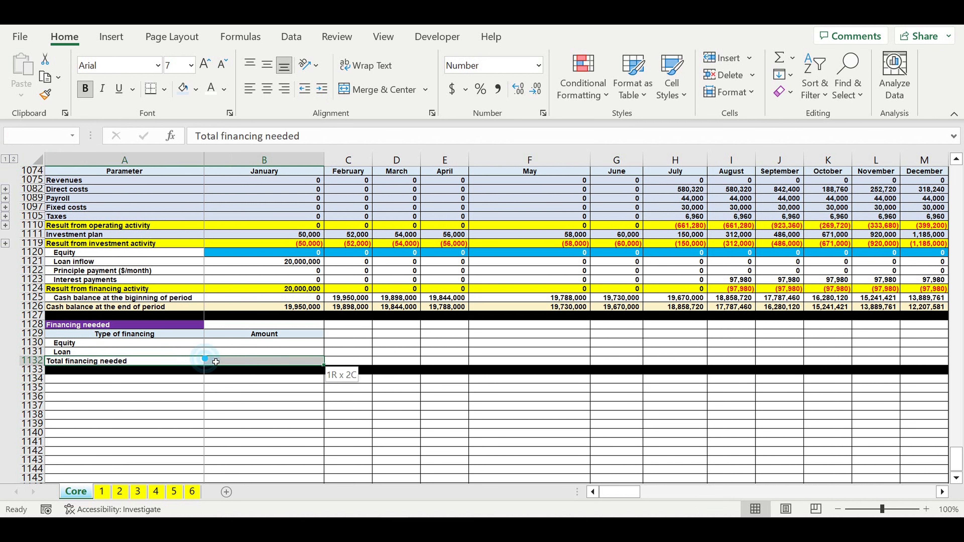
click(196, 89)
click(222, 230)
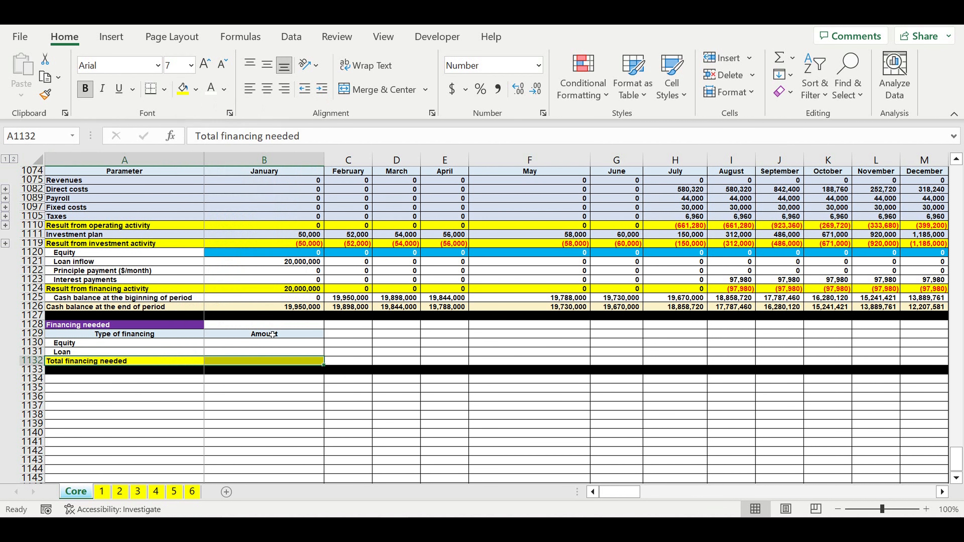
Step: Sum B1130:B1131 in B1132 as the total financing needed
click(261, 365)
key(alt+equal)
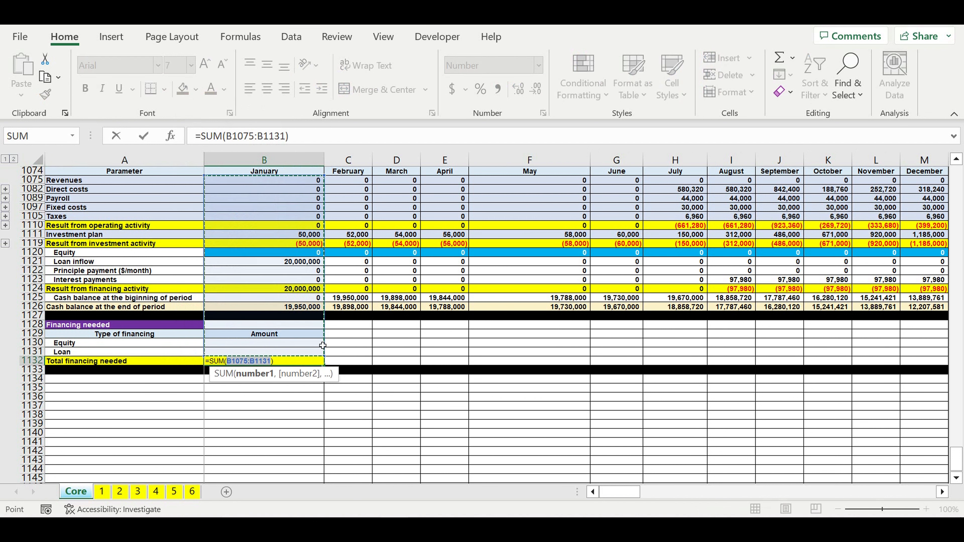
click(301, 344)
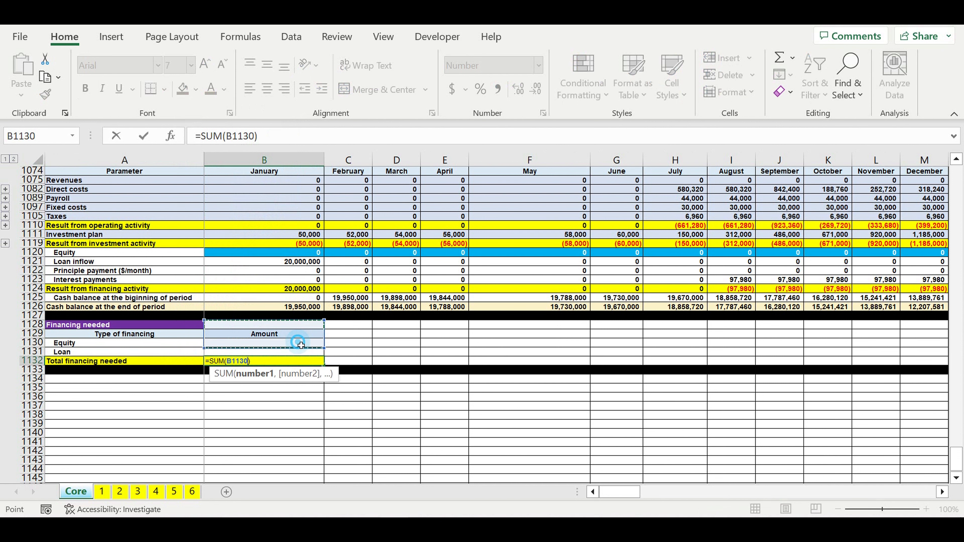
drag(301, 344, 296, 349)
key(Return)
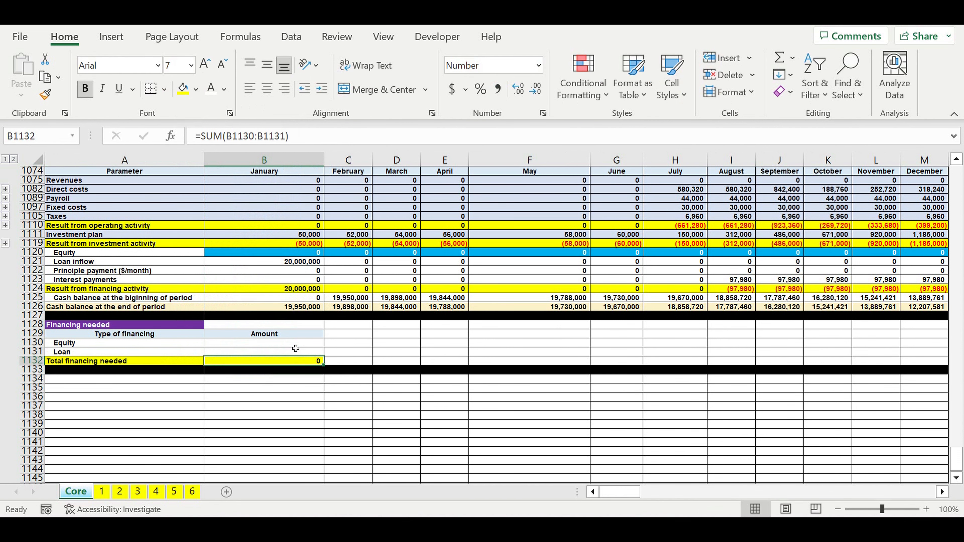
Step: Link the Equity amount in B1130 to the Equity row total in DR1120
key(Up)
key(Up)
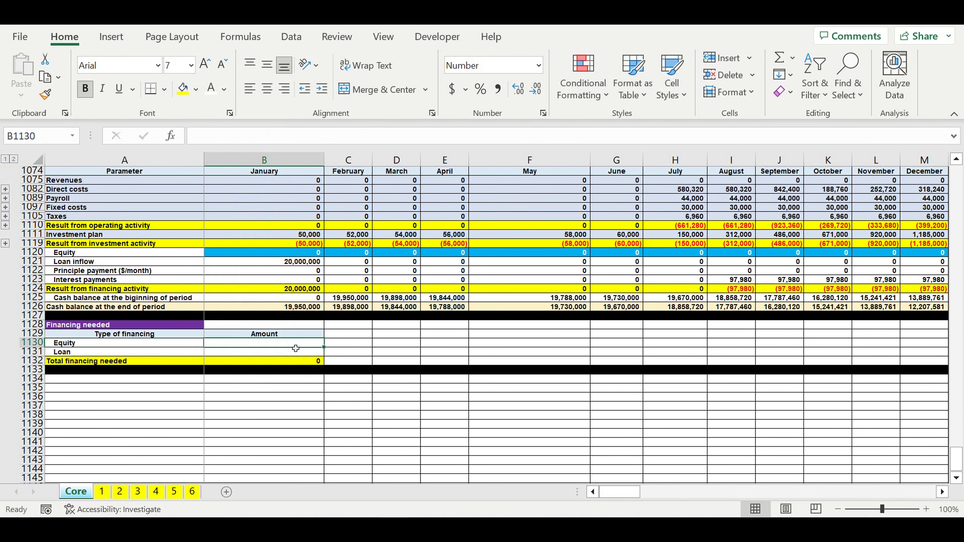
text(=)
drag(619, 492, 914, 492)
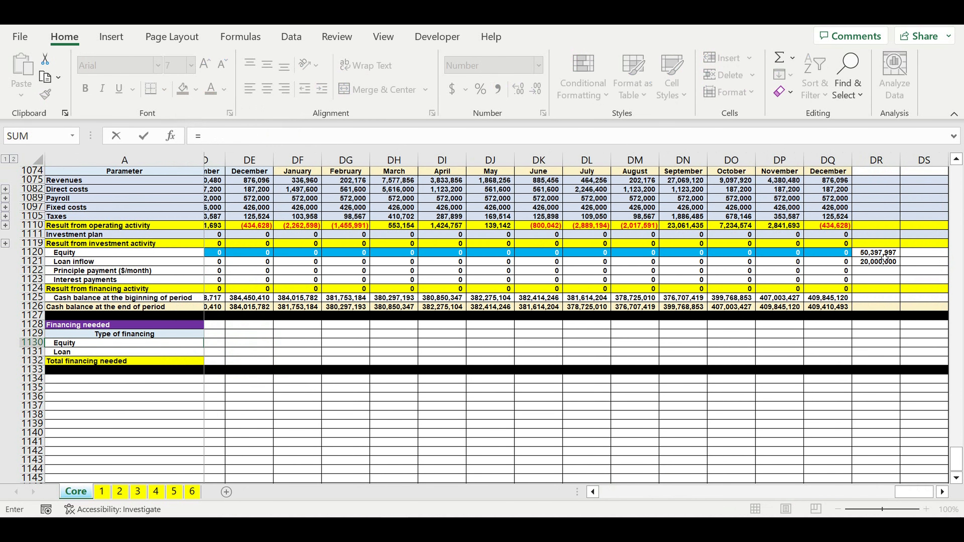
click(879, 254)
key(Return)
Step: Copy the B1130 formula down to B1131 to bring in the loan total, and check the sum in B1132
click(300, 343)
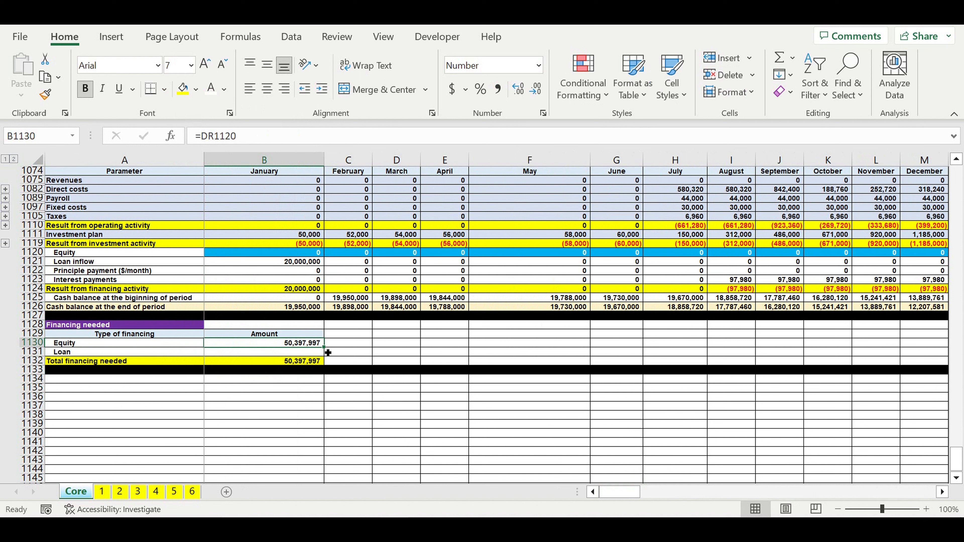
drag(324, 347, 325, 354)
click(282, 385)
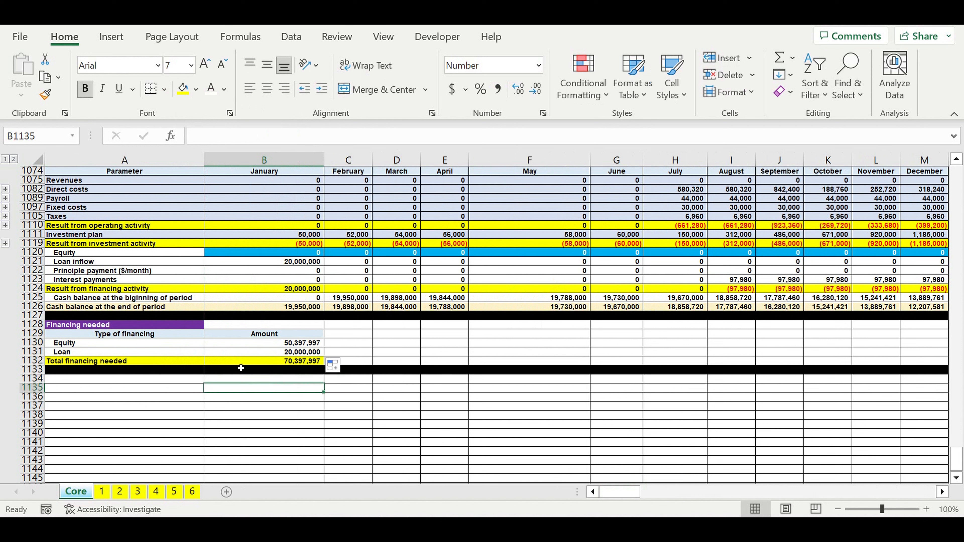
click(284, 361)
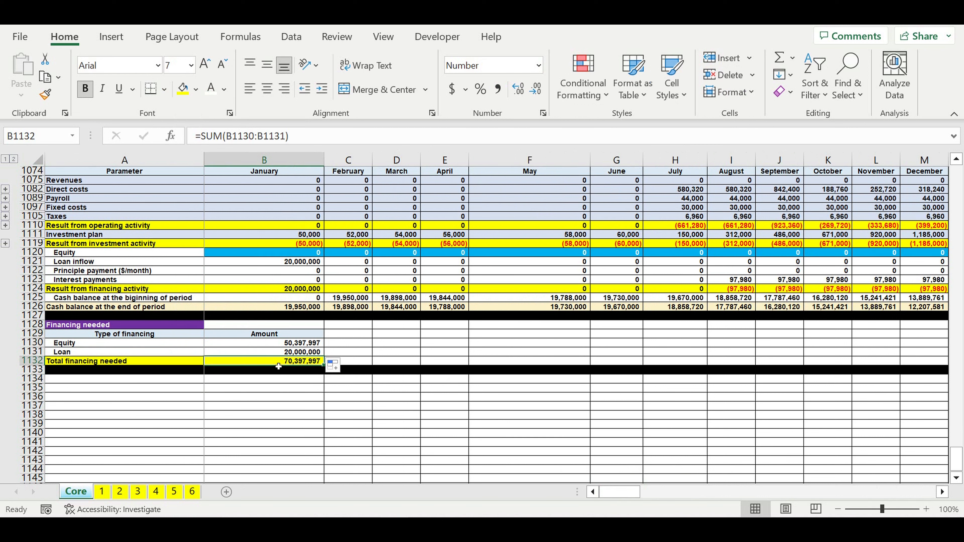
click(296, 389)
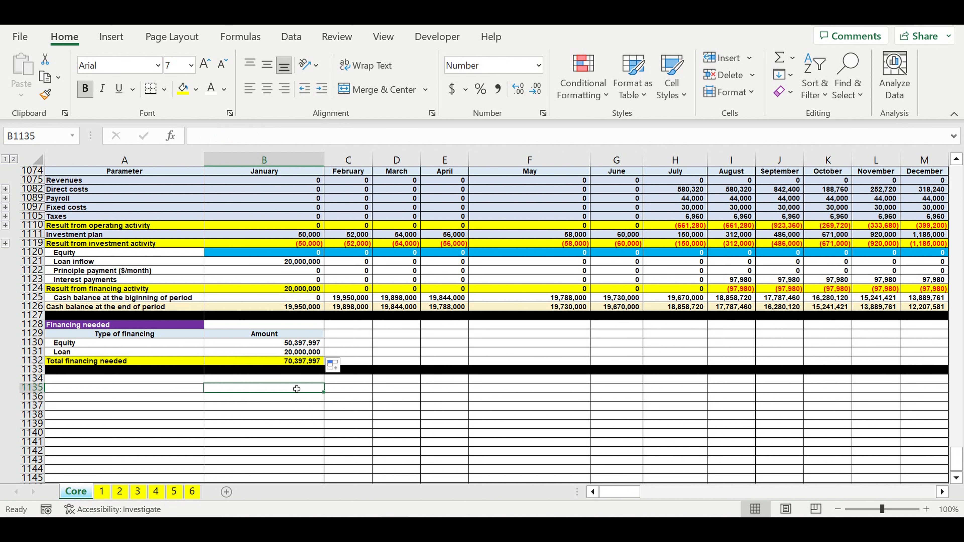
Step: Go through the monthly Equity inputs in row 1120, starting from January in B1120
click(286, 250)
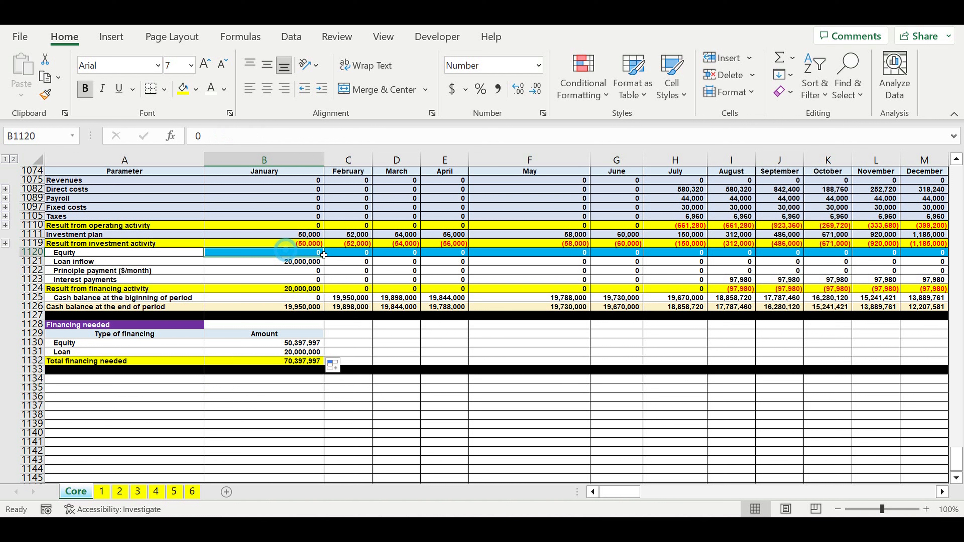
key(Right)
key(Right)
key(Right)
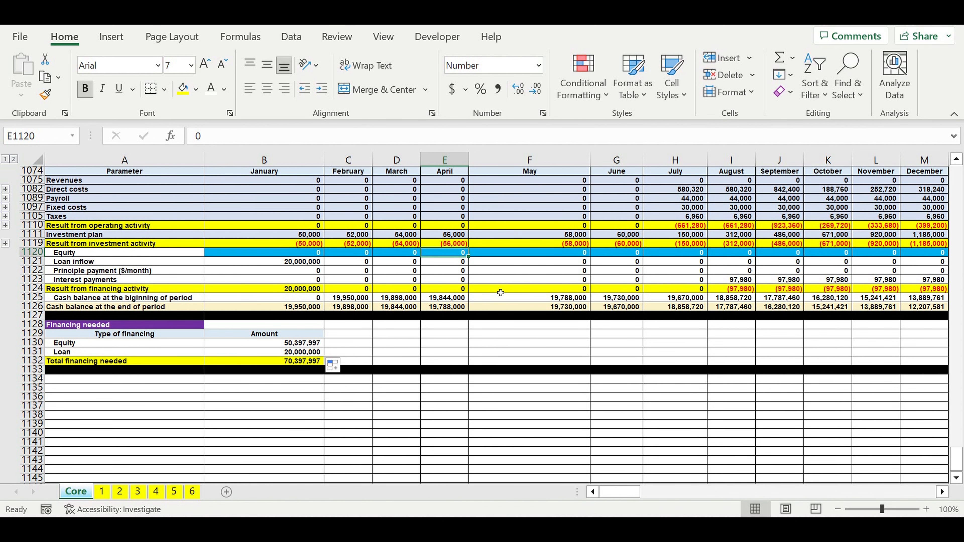
Step: Copy the Cash Flow Statement header rows 1073:1074 to row 1134, below the Financing needed table
scroll(500, 293, up, 5)
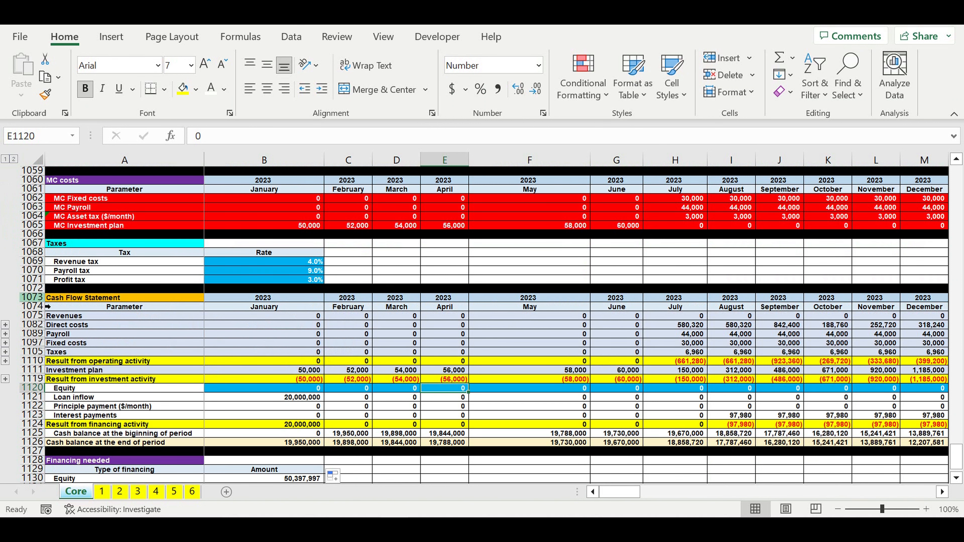
drag(43, 298, 42, 306)
key(ctrl+c)
click(185, 362)
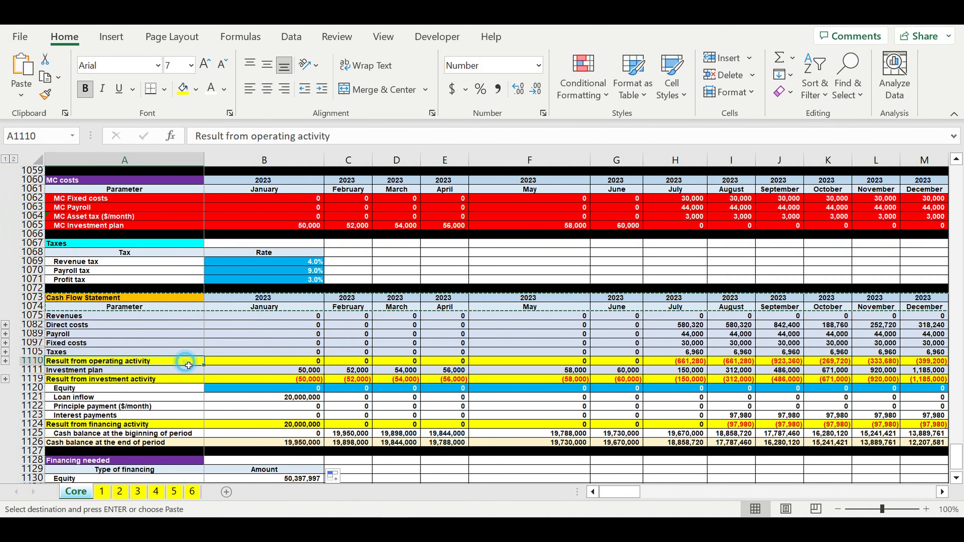
scroll(189, 367, down, 4)
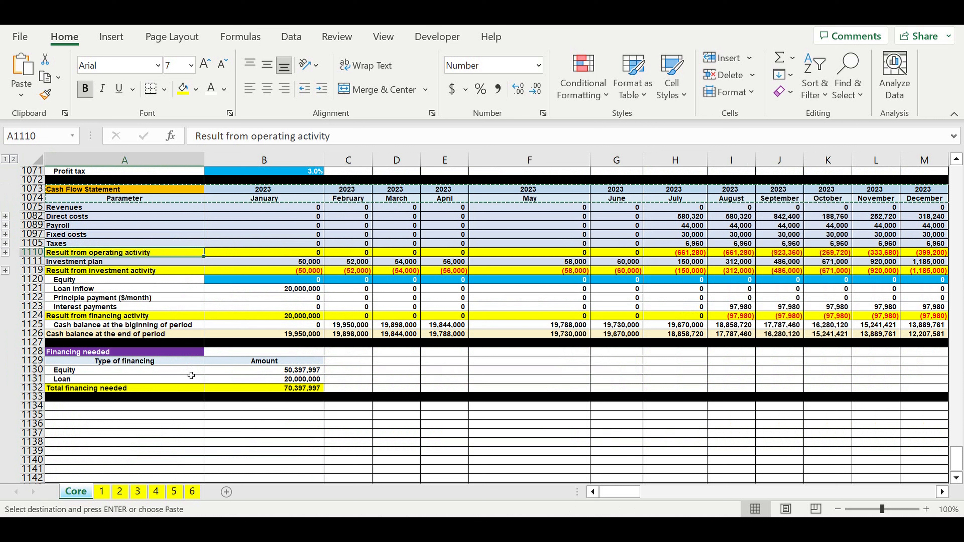
click(125, 406)
key(ctrl+v)
Step: Correct the year in the new header by linking B1134 to the Cash Flow Statement year in B1073
click(256, 407)
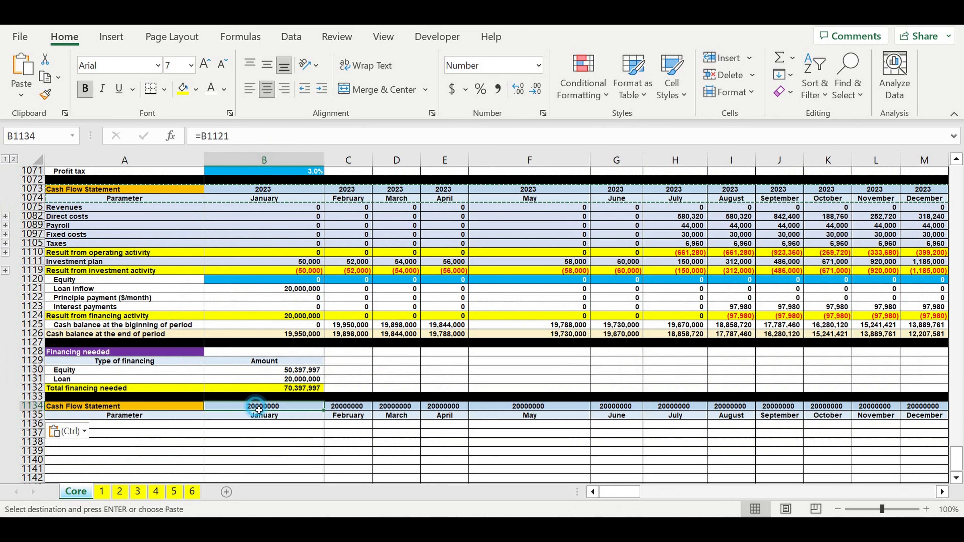
text(=)
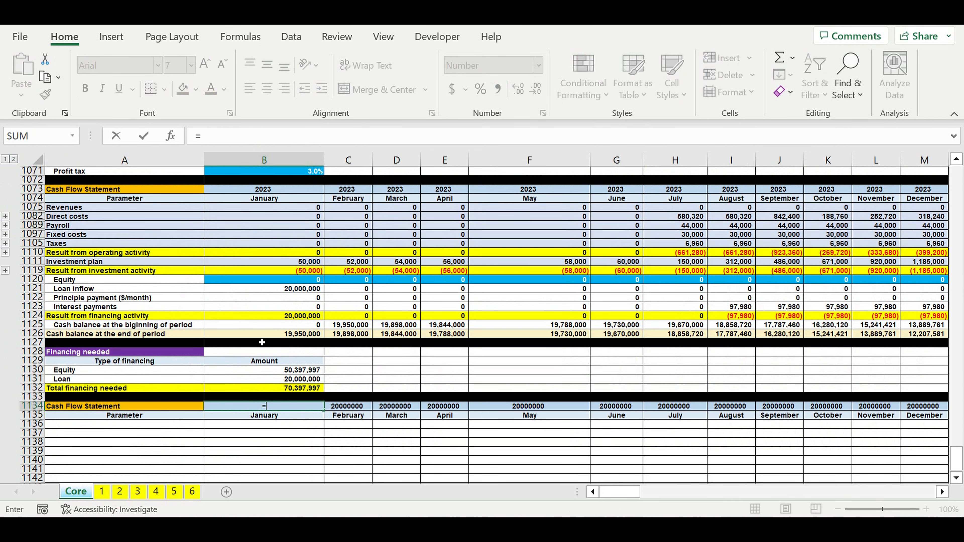
click(264, 189)
key(Return)
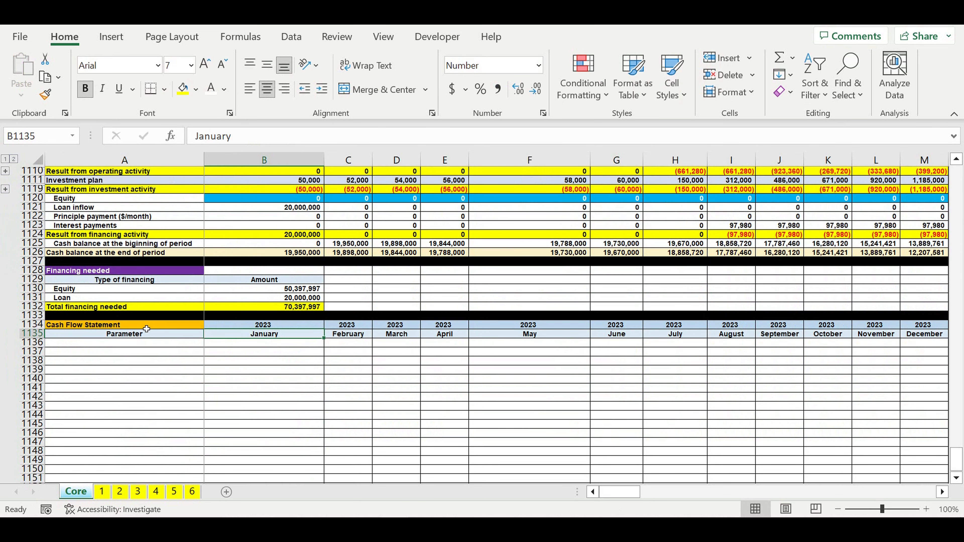
Step: Retitle the new block in A1134 as Financing and give the cell a dark orange fill
click(195, 327)
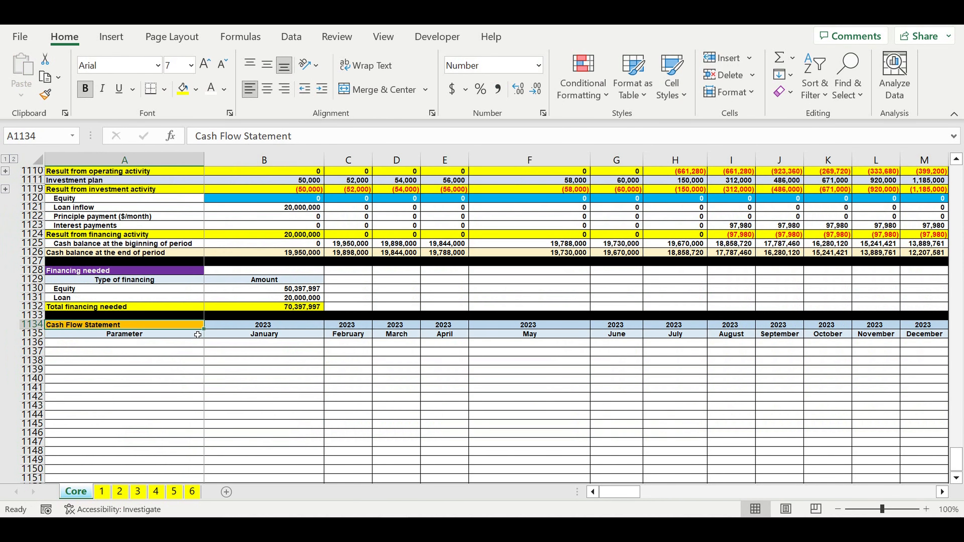
text(Financing)
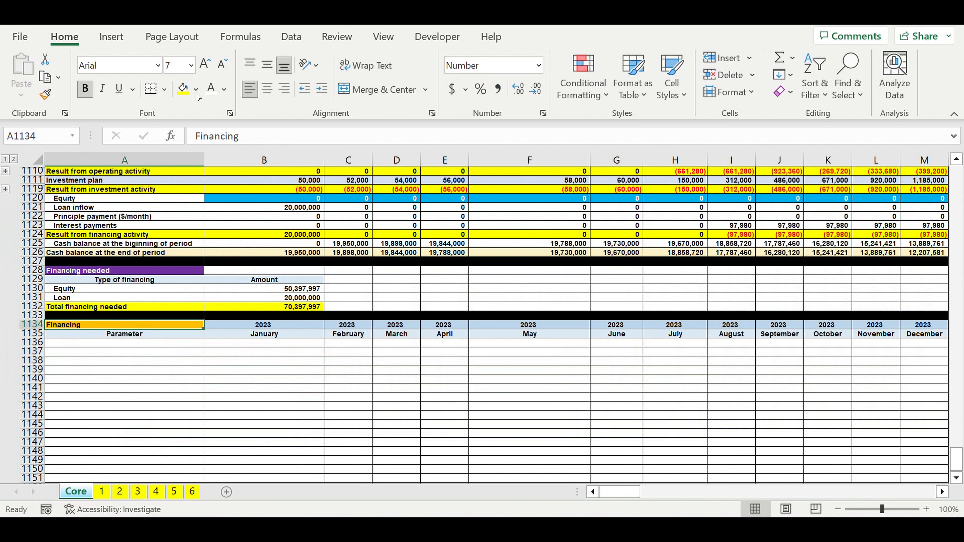
click(195, 89)
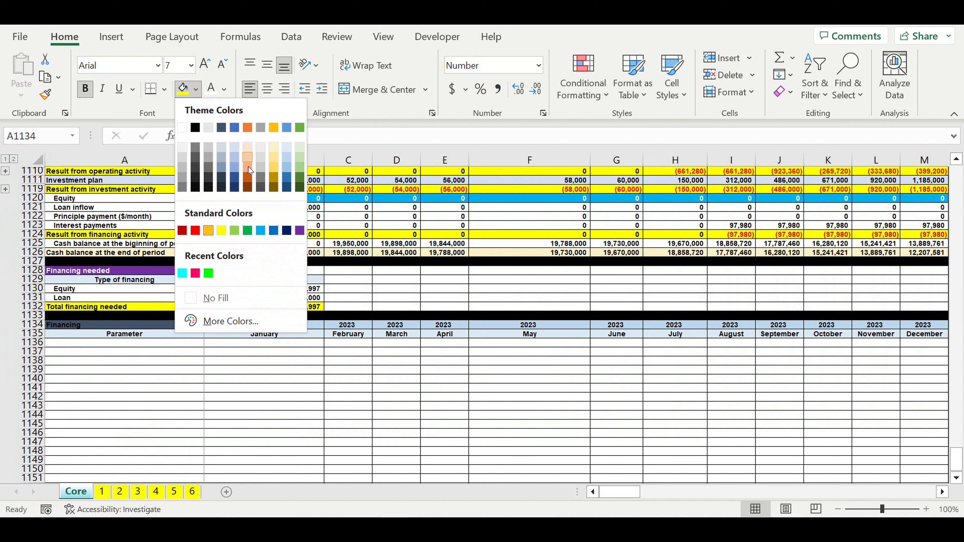
click(247, 176)
Step: Label the first row of the Financing block in A1136 as CF
click(149, 346)
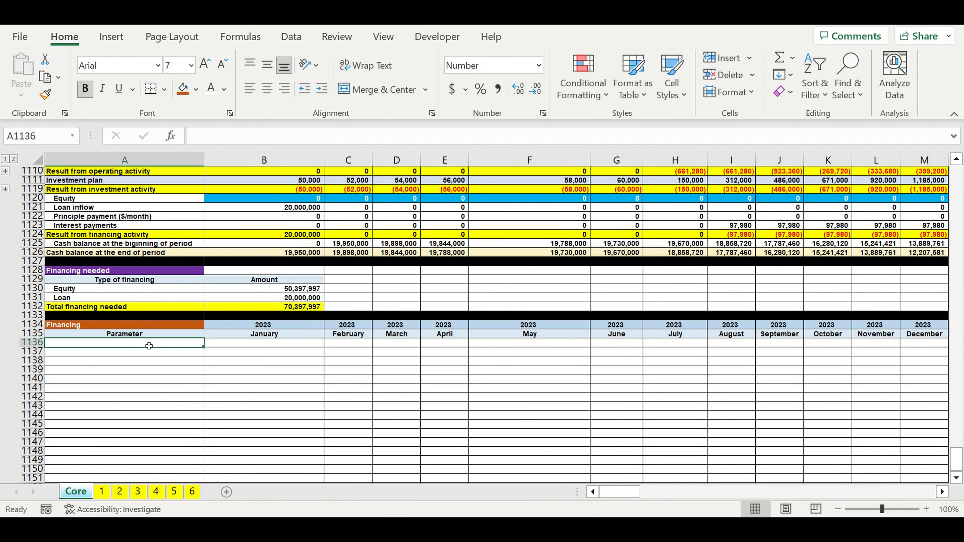
text(CF)
key(Return)
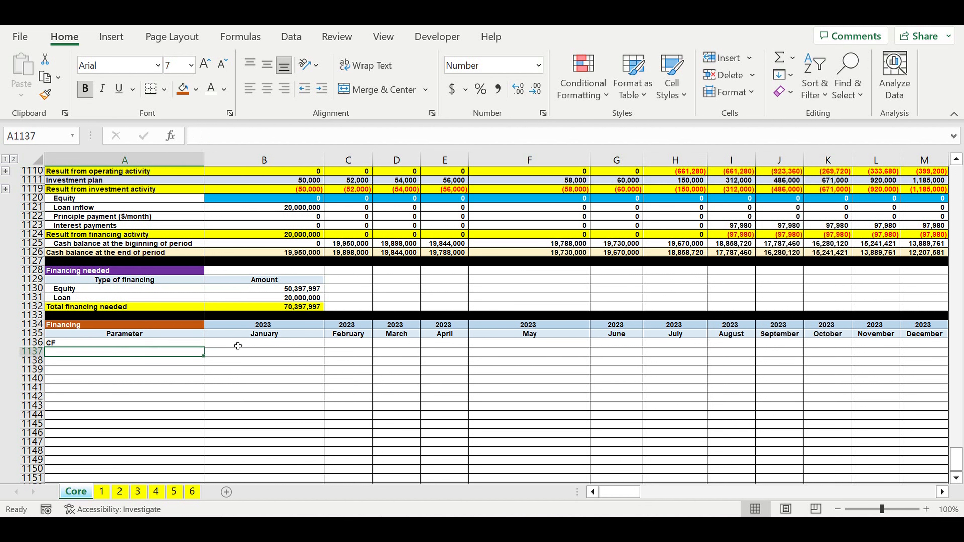
Step: Calculate January's cash flow without equity in B1136 as =B1110+B1119+B1121-B1122-B1123
click(238, 346)
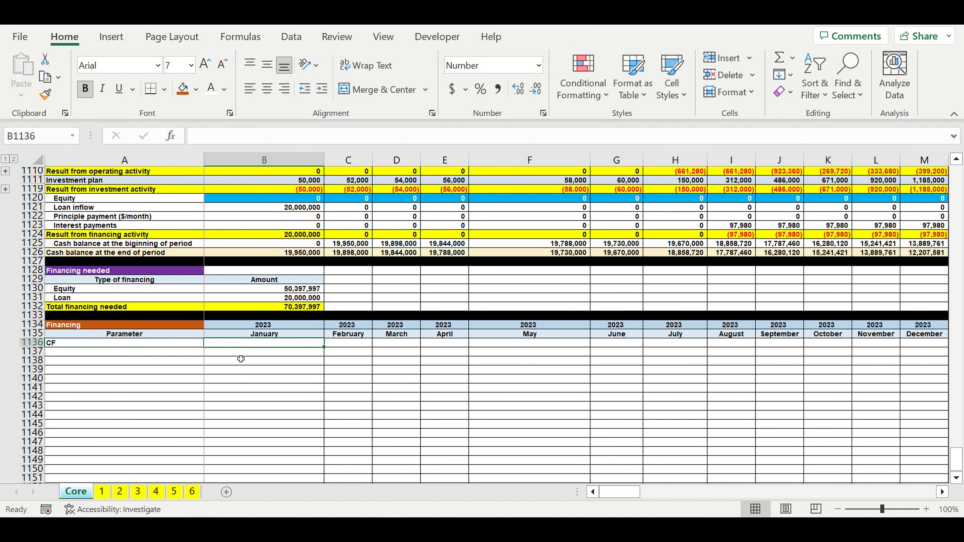
scroll(241, 359, up, 3)
text(=)
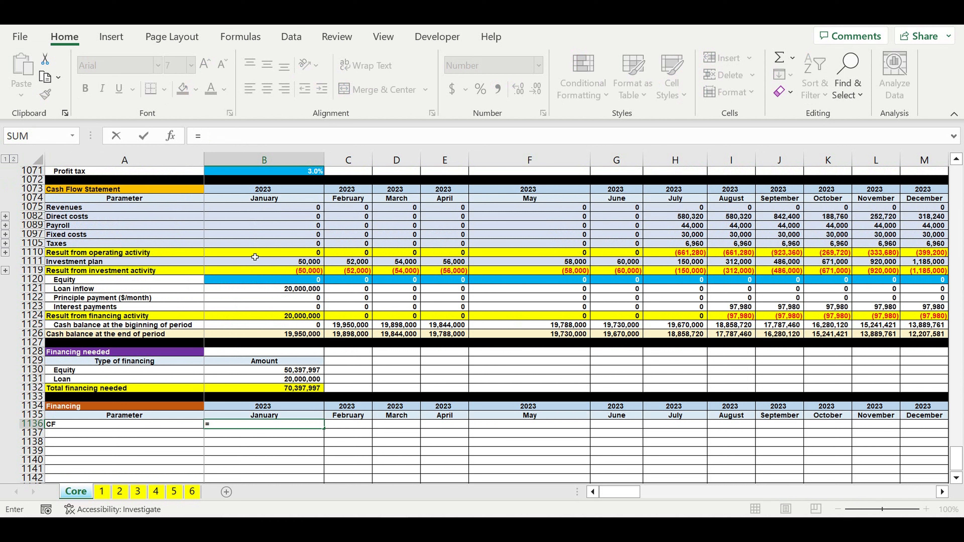
click(255, 257)
text(+)
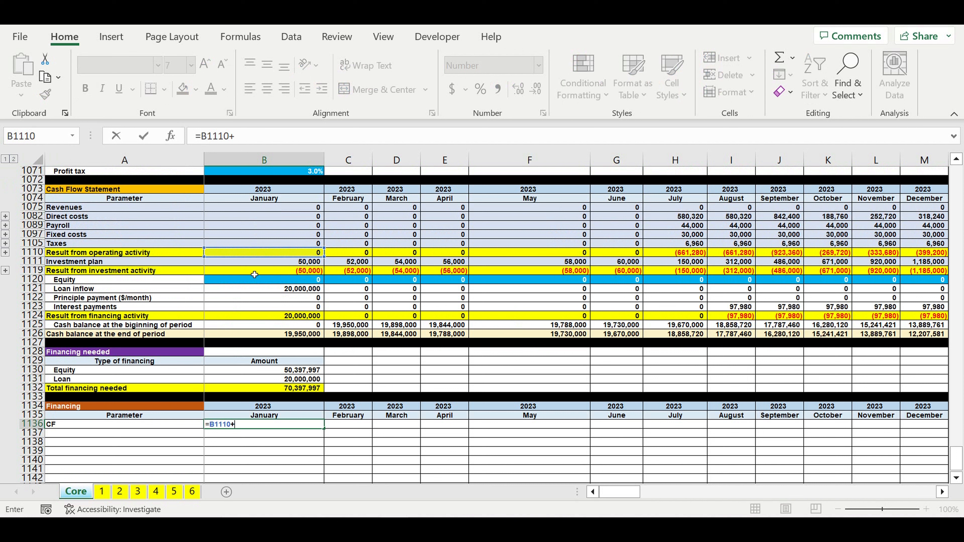
click(254, 274)
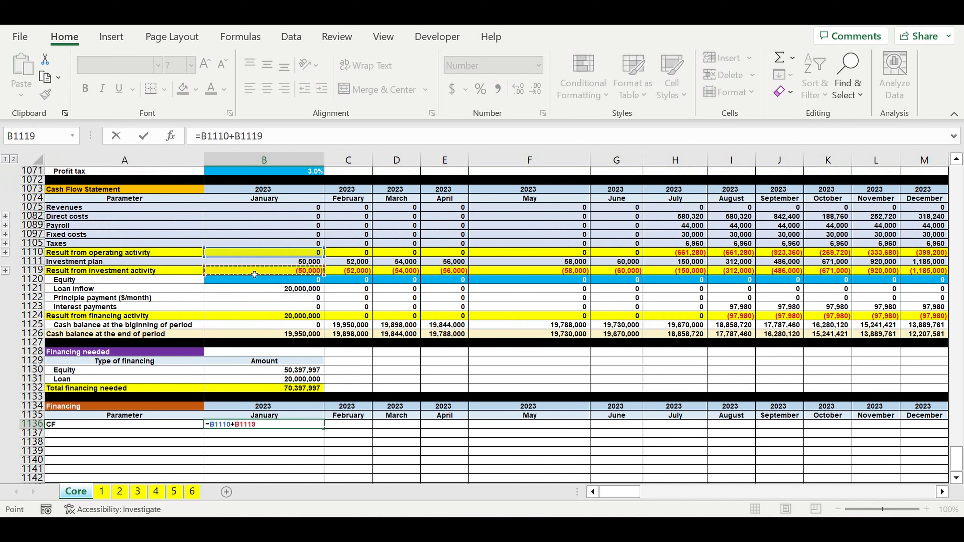
text(+)
click(250, 289)
text(-)
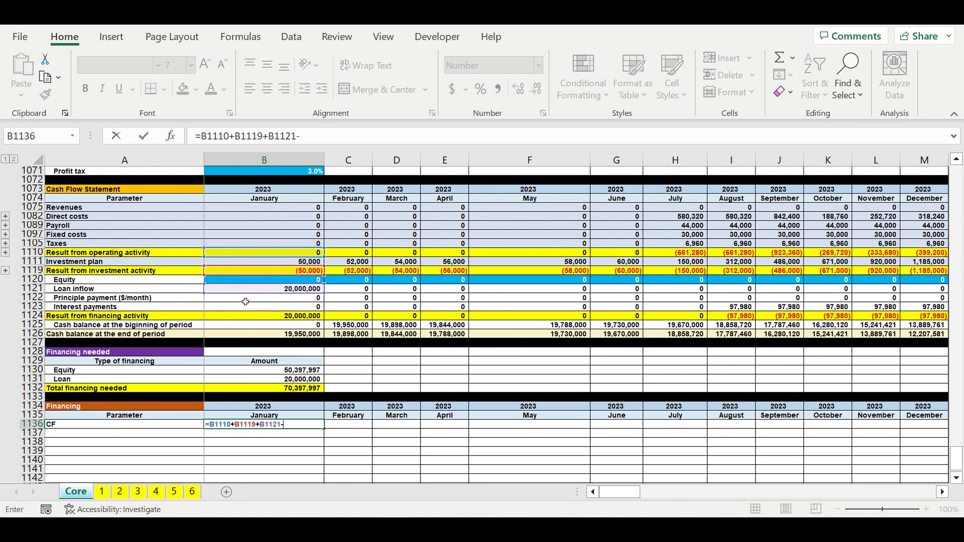
click(246, 298)
text(-)
click(238, 307)
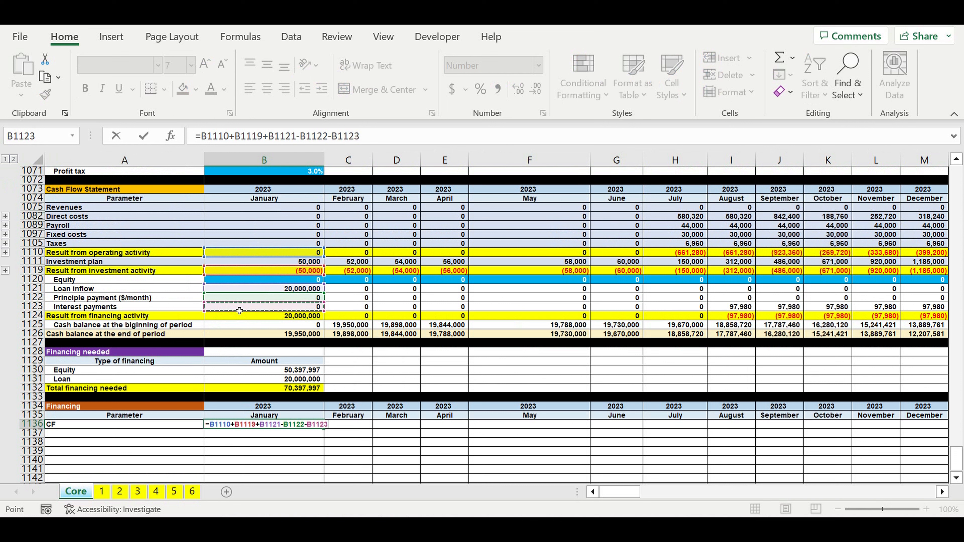
key(ctrl+Return)
Step: Extend the CF formula to C1136 with +B1136 added to carry the balance forward, and fill it through DQ1136
drag(324, 429, 348, 428)
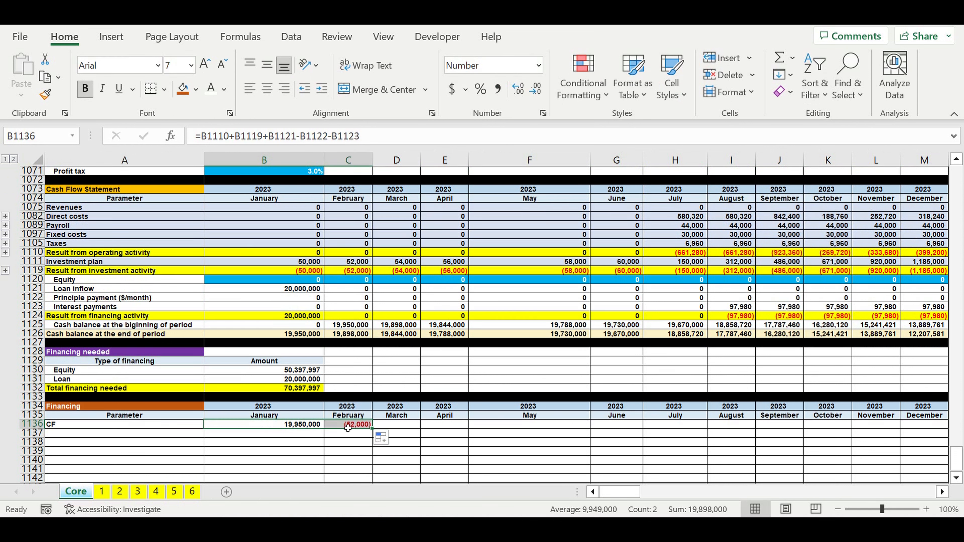
double_click(348, 428)
text(+)
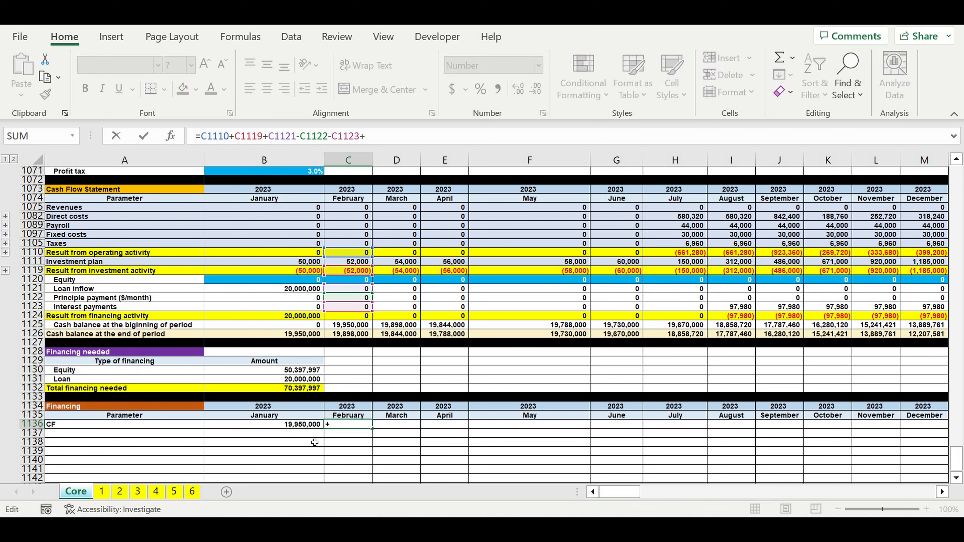
click(318, 422)
key(Return)
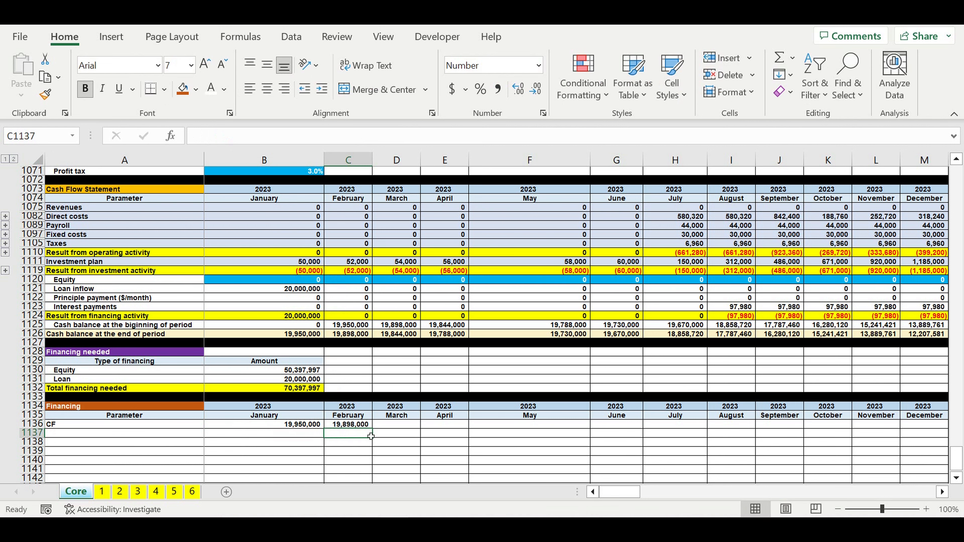
drag(810, 425, 890, 385)
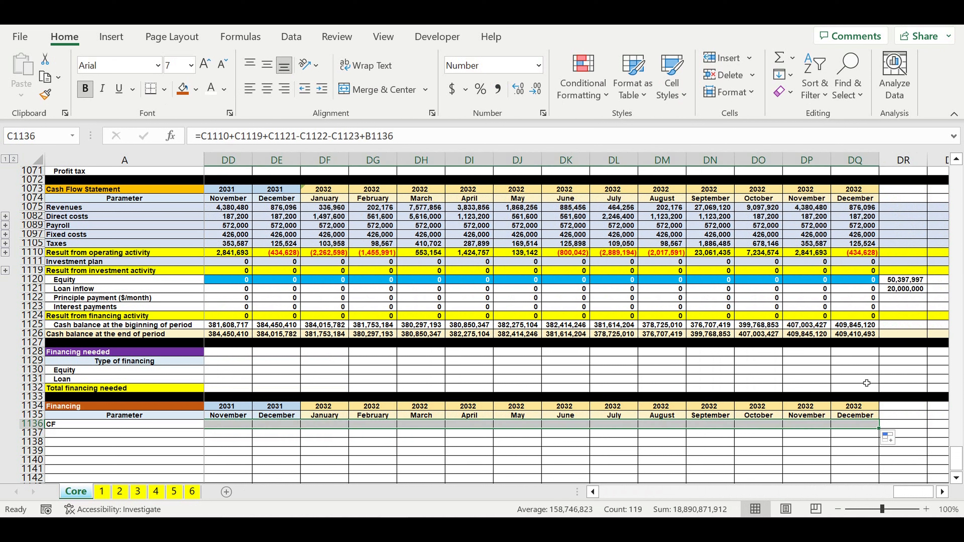
click(755, 456)
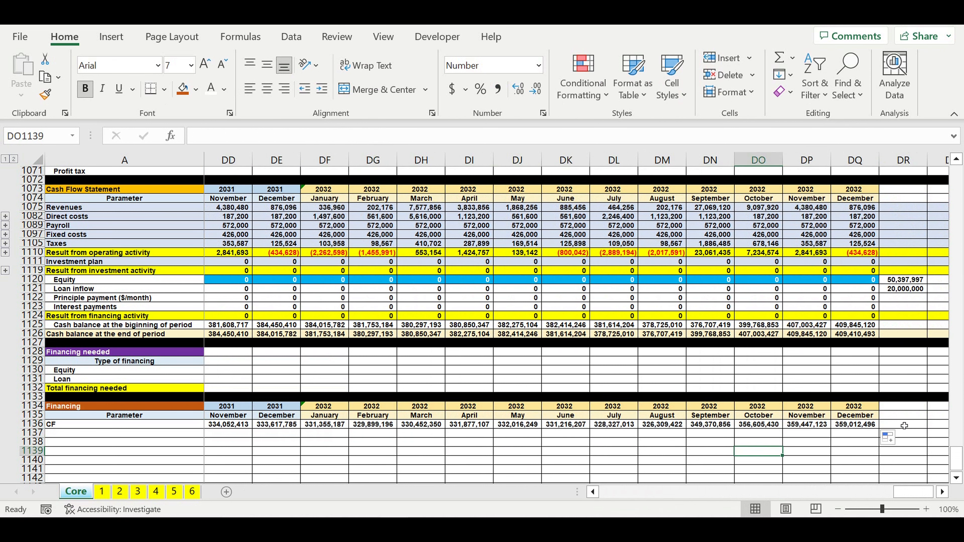
Step: Find the lowest CF balance in DR1136 with =MIN(B1136:DQ1136)
click(902, 428)
text(=m)
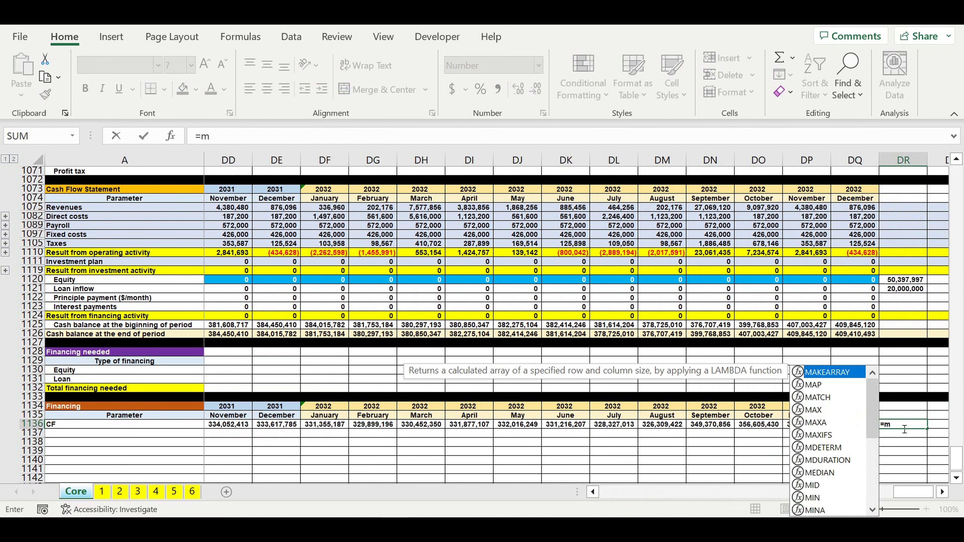
text(in)
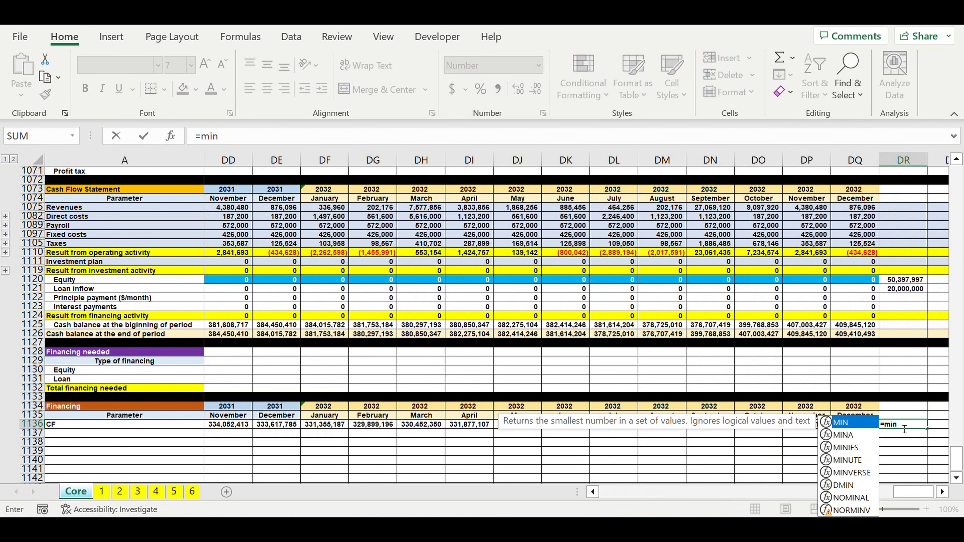
text(()
key(Left)
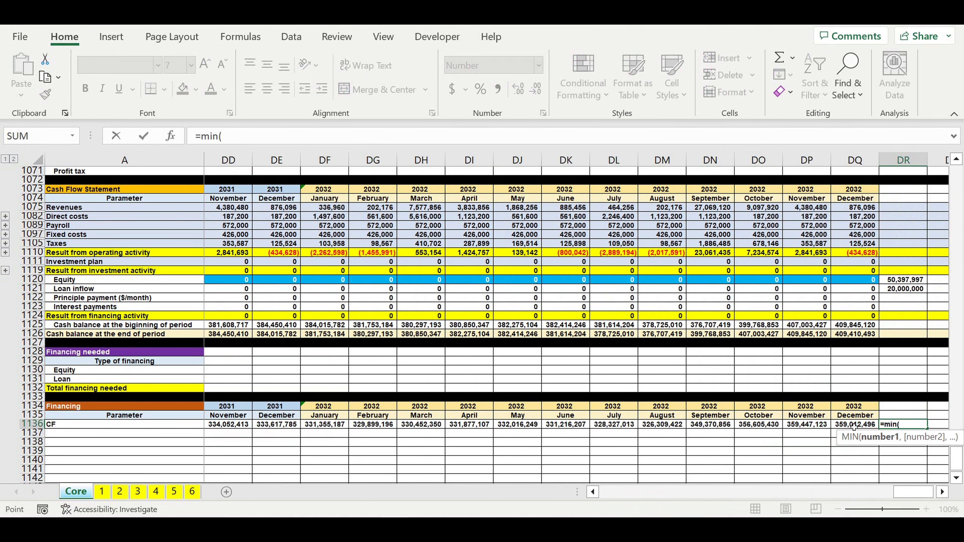
drag(3, 478, 204, 369)
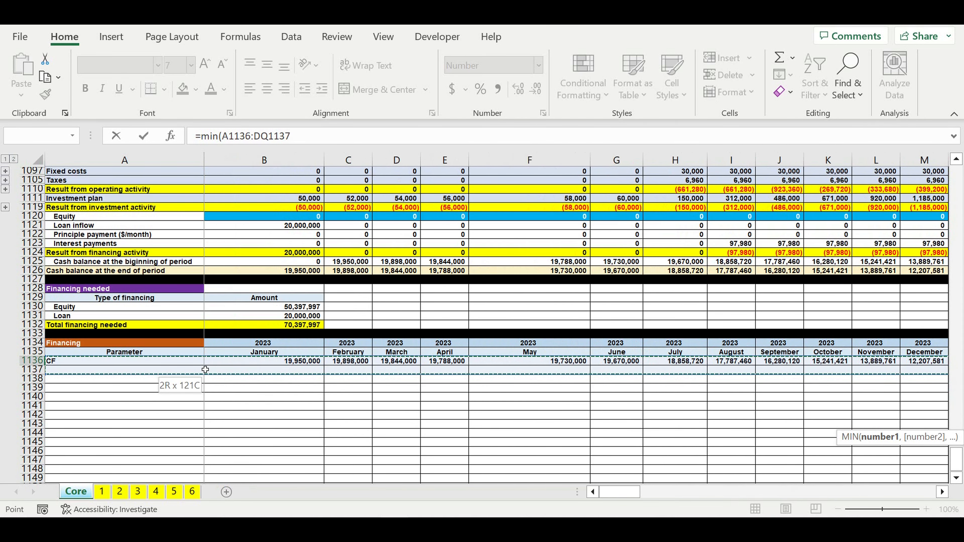
drag(205, 369, 207, 361)
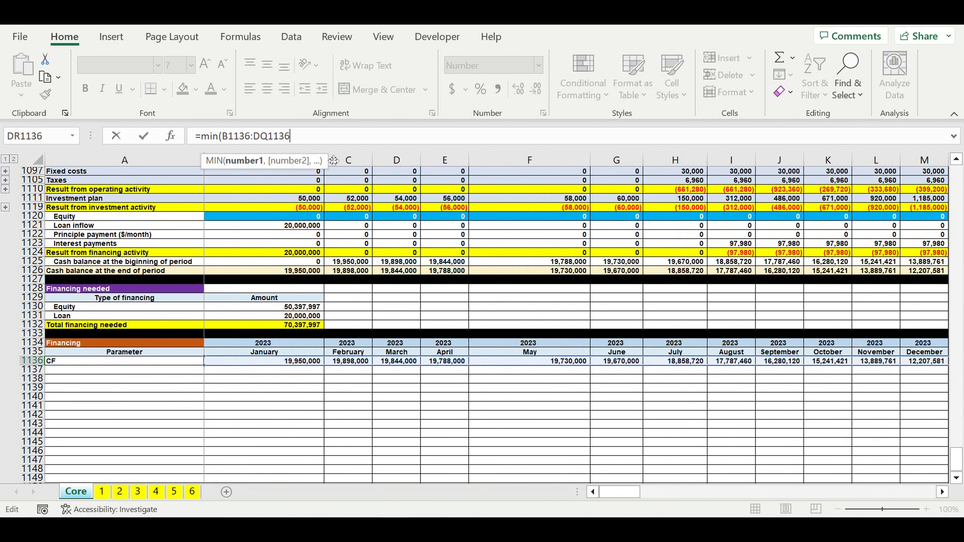
text())
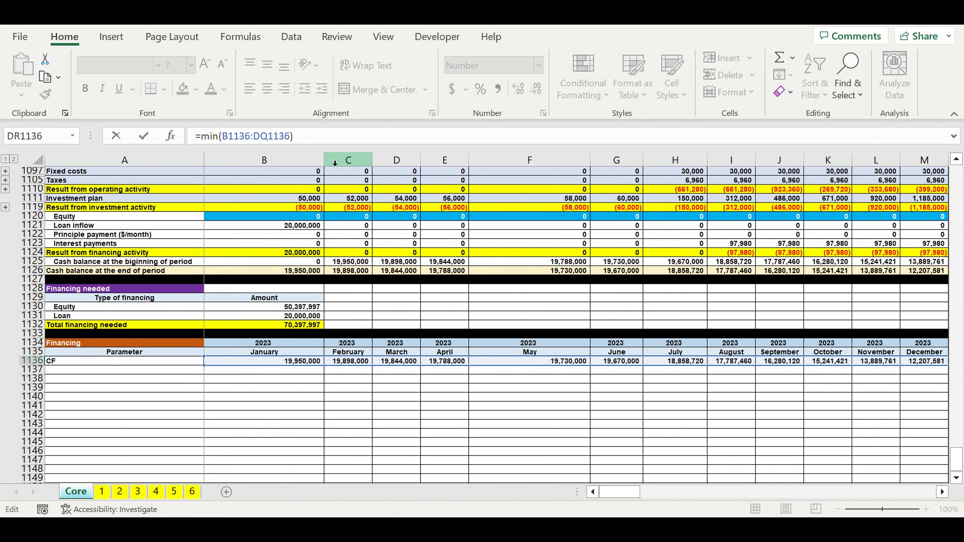
key(Return)
Step: Reset the monthly Equity inputs by filling the 0 from B1120 across to BT1120, and check the Equity amount in B1130
drag(923, 495, 498, 494)
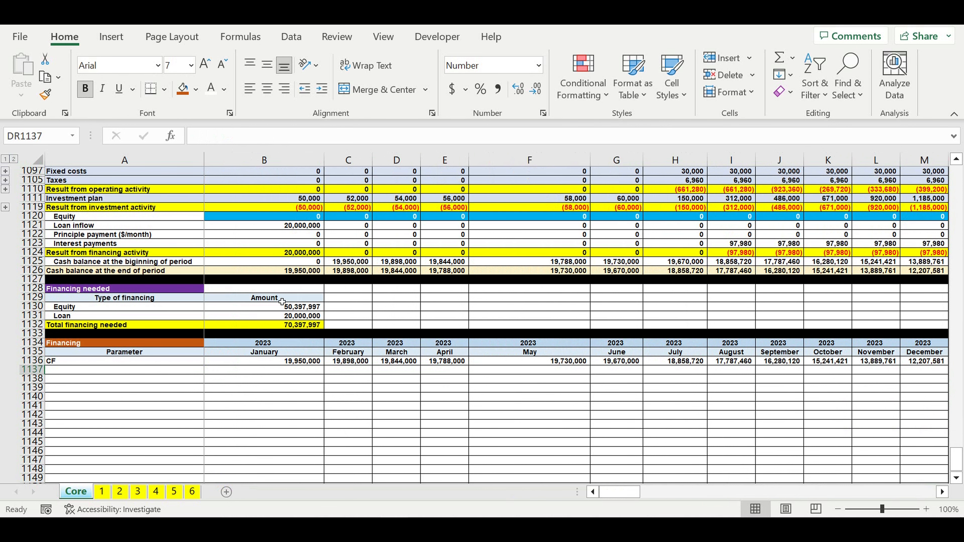
scroll(282, 302, up, 2)
click(281, 271)
drag(324, 275, 961, 277)
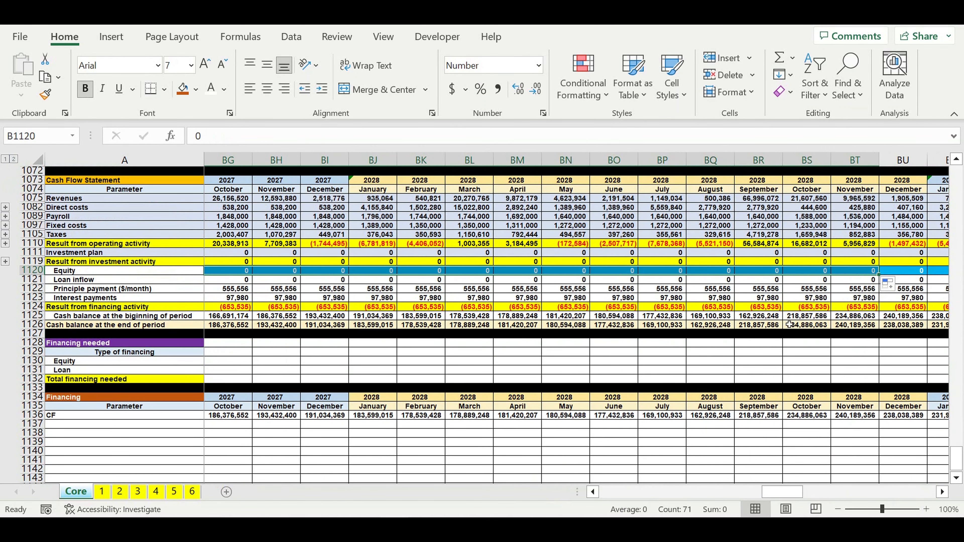
click(727, 298)
drag(786, 492, 620, 492)
click(319, 361)
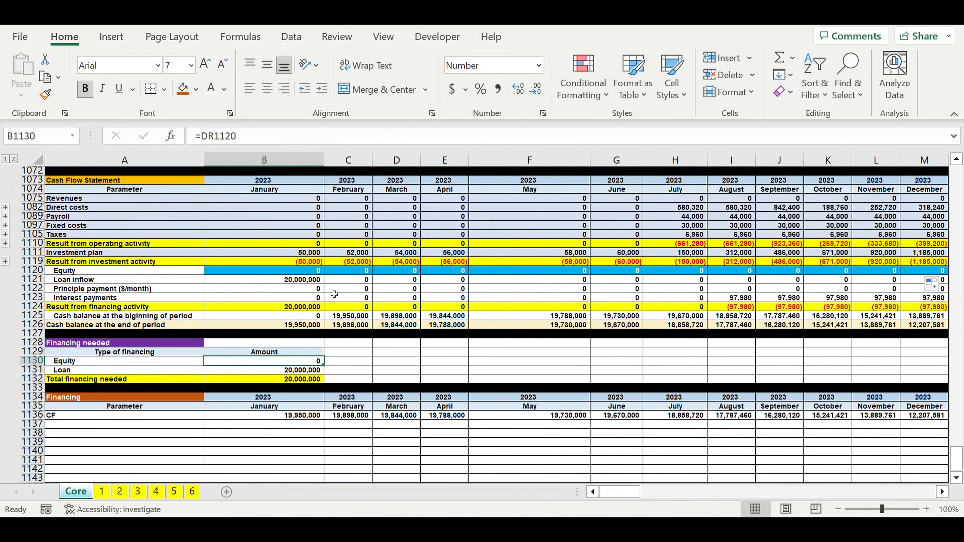
Step: Set January's Equity in B1120 to the negated lowest CF balance, =-DR1136
click(296, 271)
text(=)
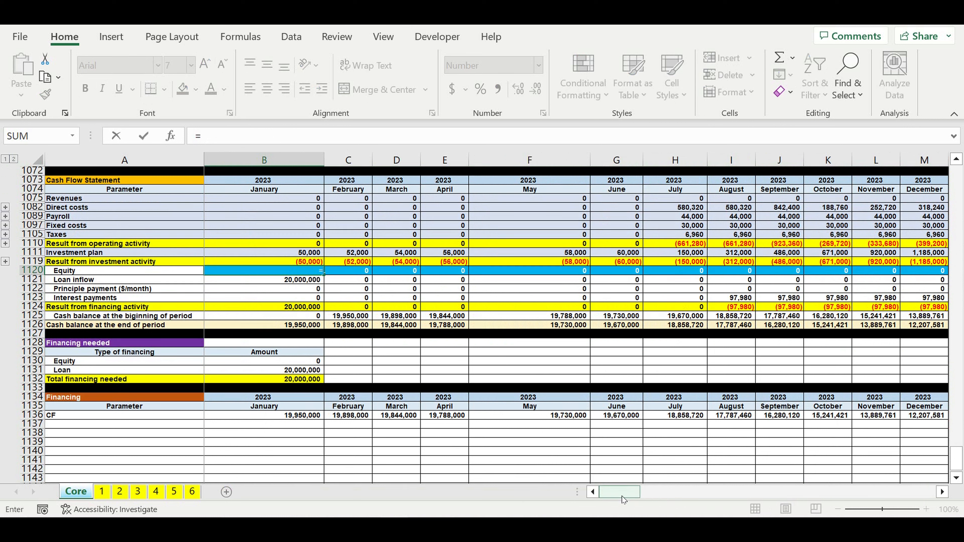
text(-)
drag(623, 498, 900, 457)
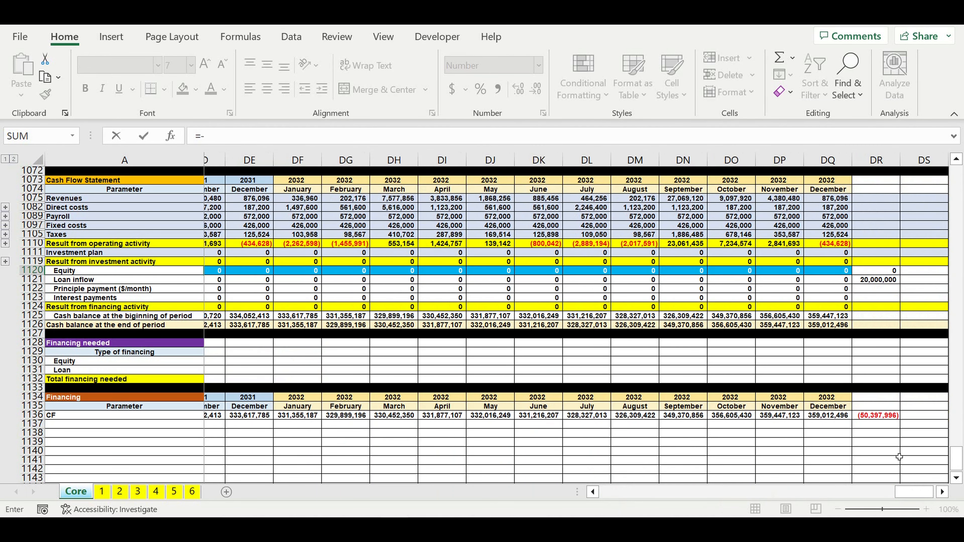
click(880, 417)
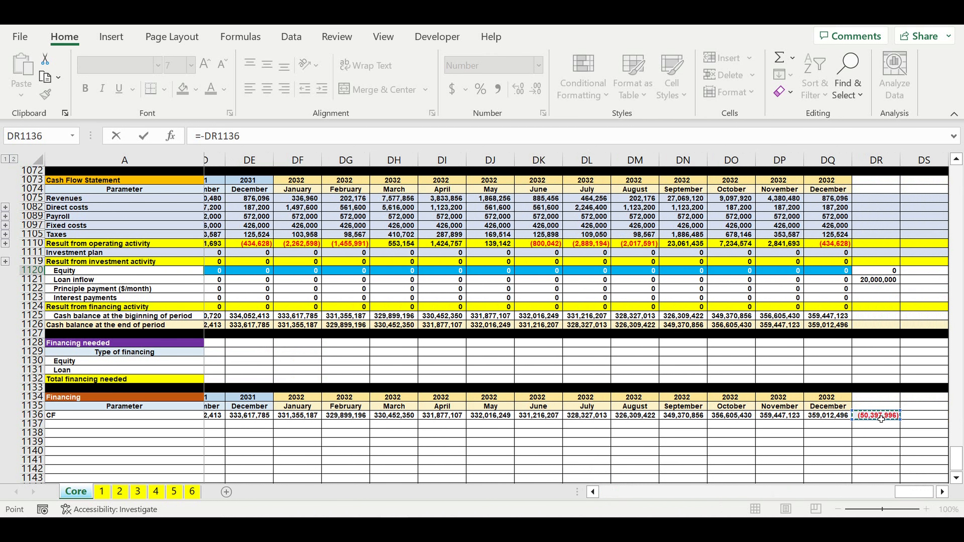
key(Return)
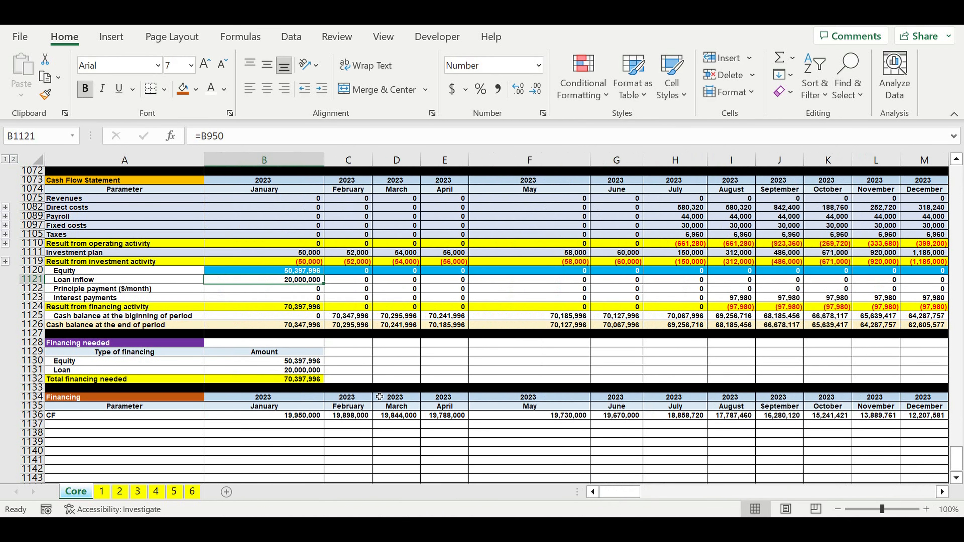
Step: Examine the end-of-period cash balance in row 1126 from 2023 through mid-2028, looking for the month with the lowest balance
key(Up)
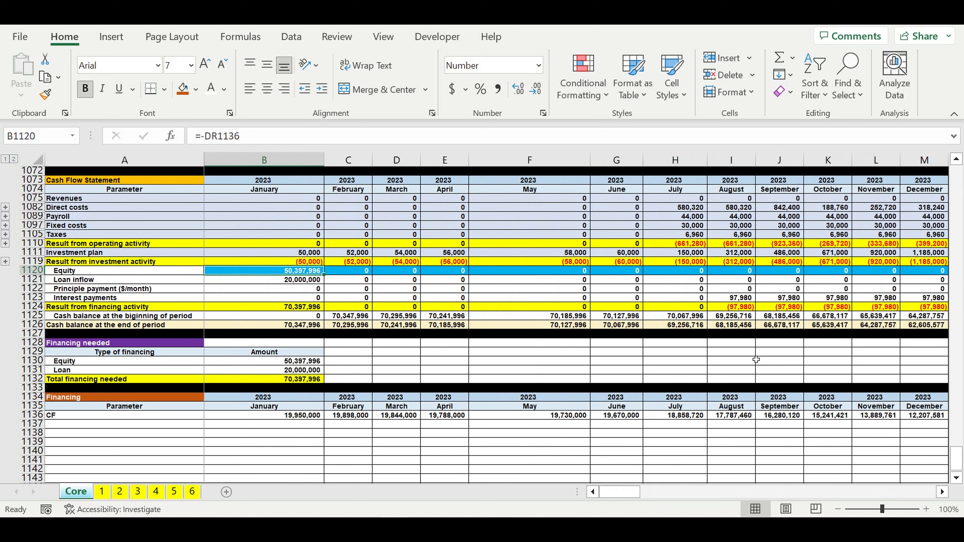
click(34, 326)
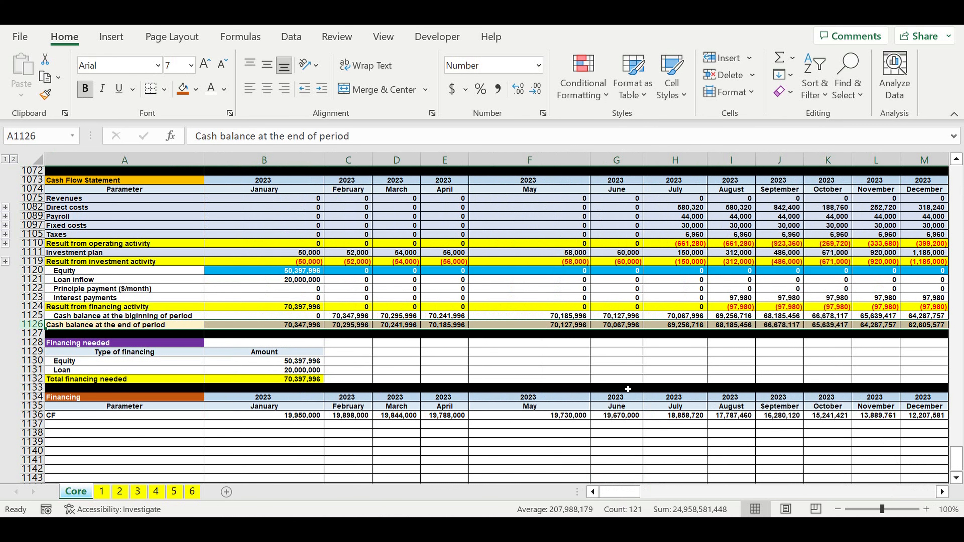
click(943, 492)
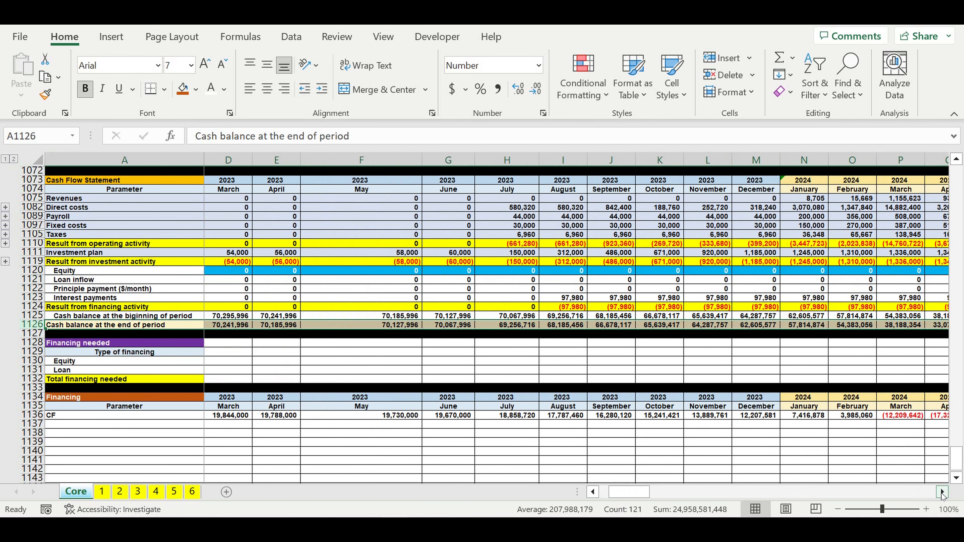
click(942, 492)
click(943, 492)
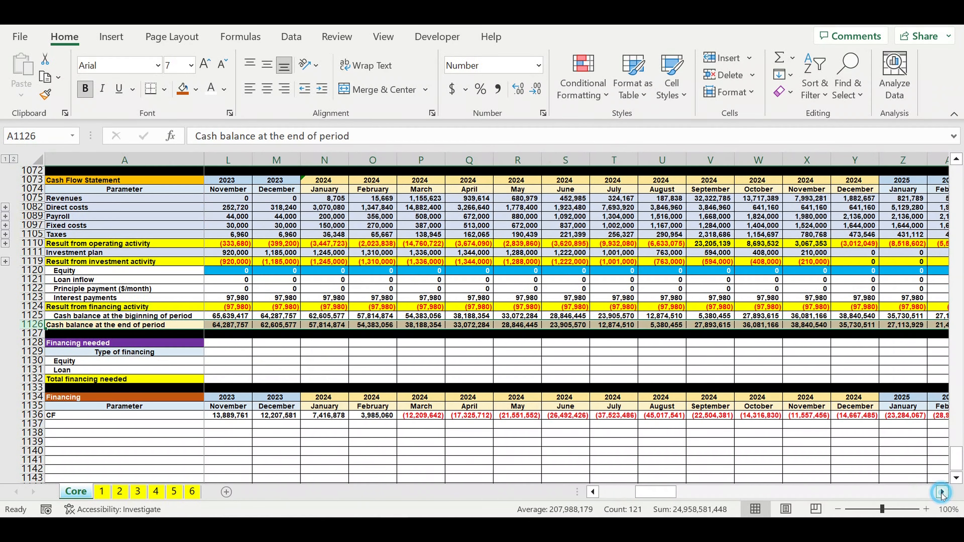
click(942, 492)
click(942, 492)
click(942, 492)
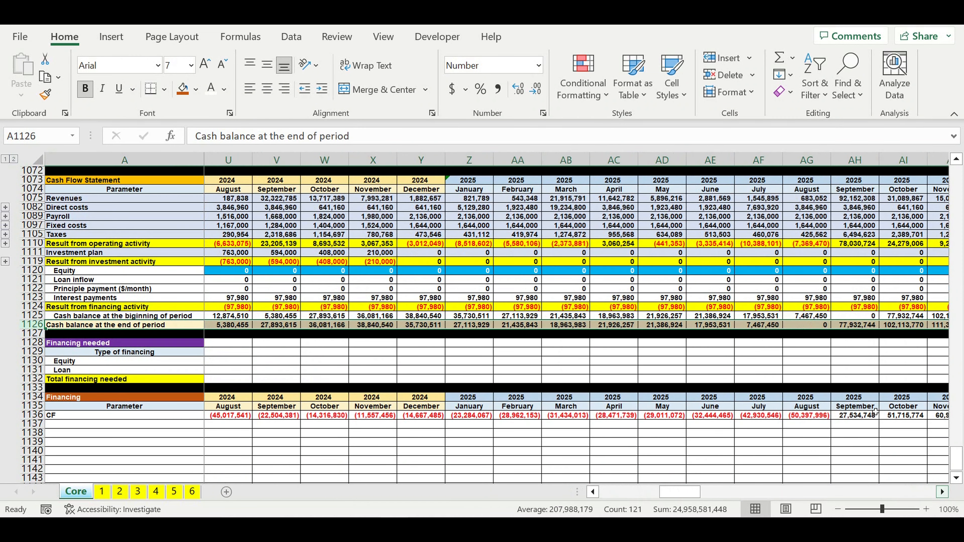
click(810, 329)
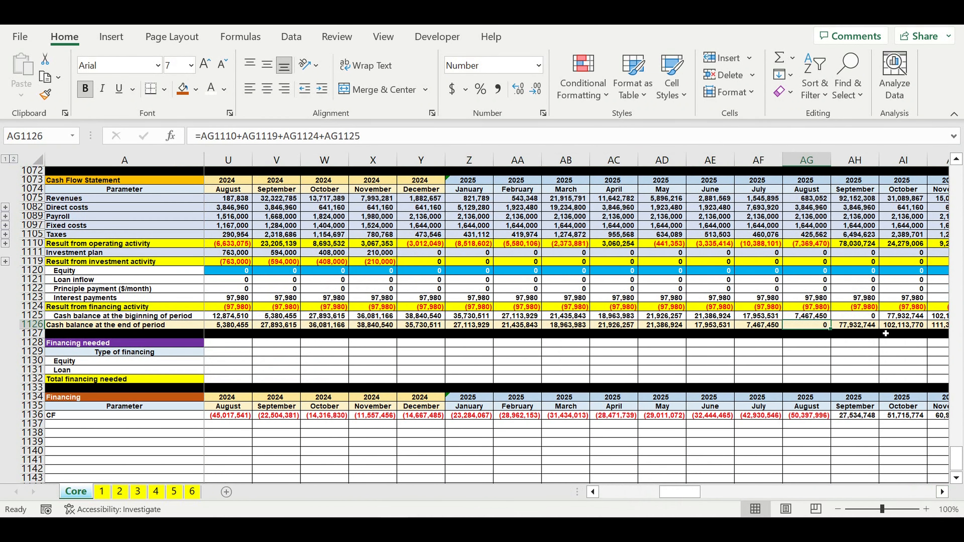
drag(858, 325, 962, 327)
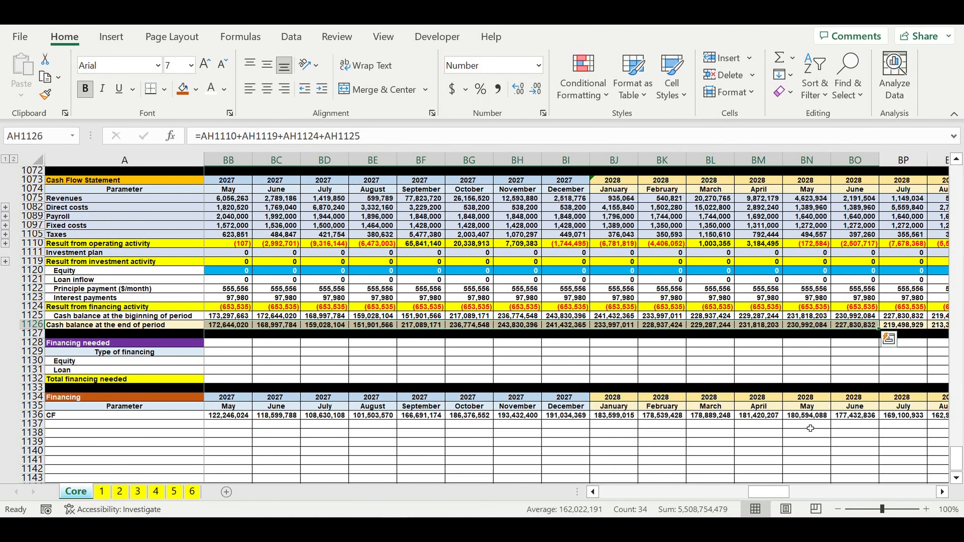
click(806, 433)
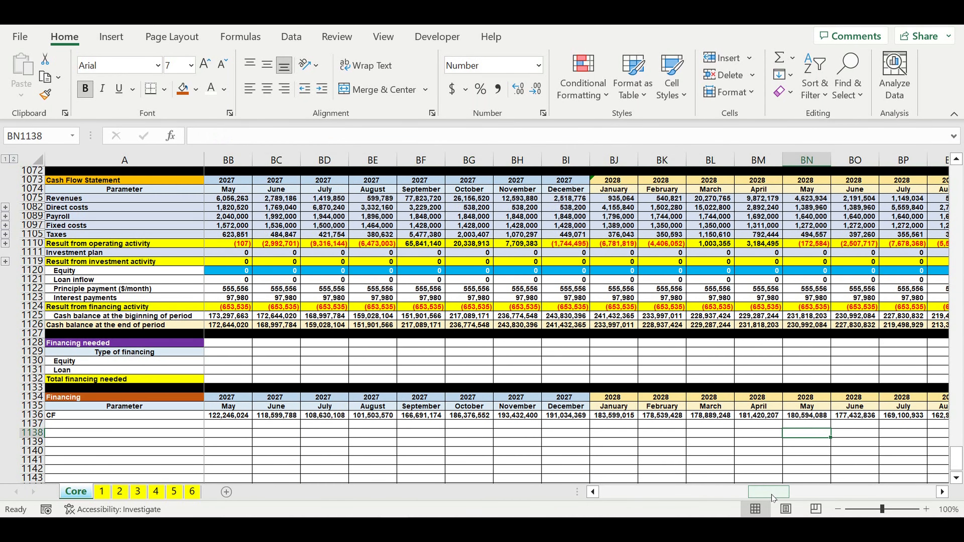
Step: Fill row 1137 below the CF row with black as a section separator
drag(770, 492, 618, 492)
click(35, 424)
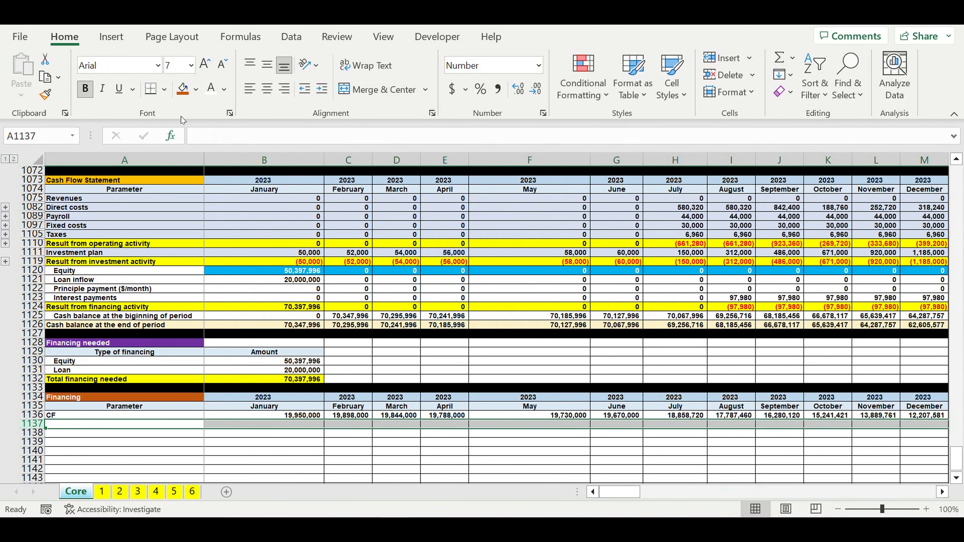
click(196, 88)
click(195, 127)
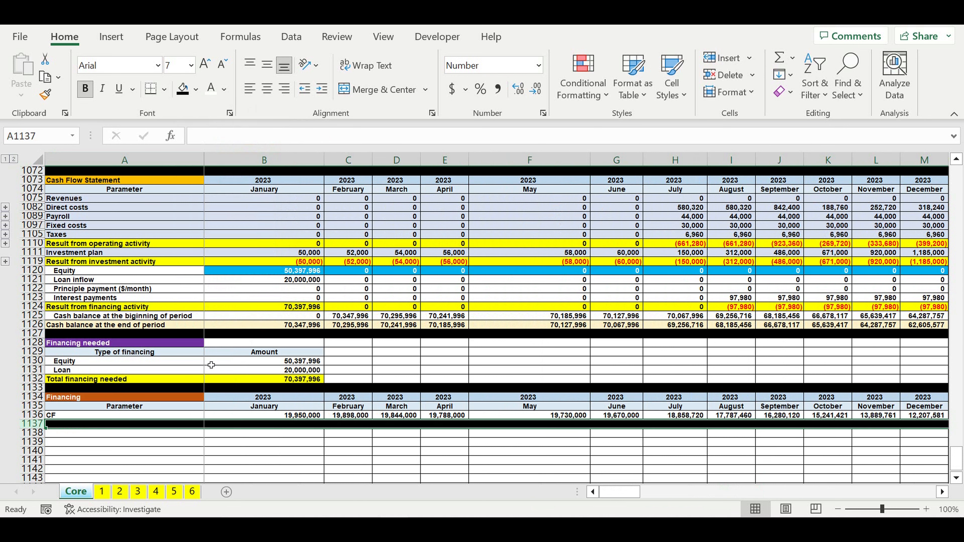
click(155, 459)
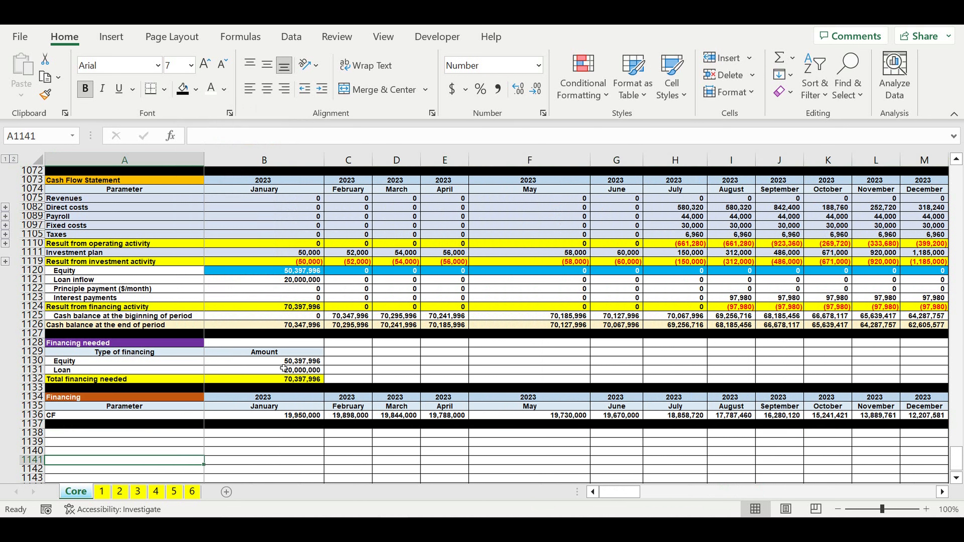
Step: Review the Equity amount and Total financing needed in the Financing needed table, along with the end-of-period cash balance row
click(277, 361)
key(Right)
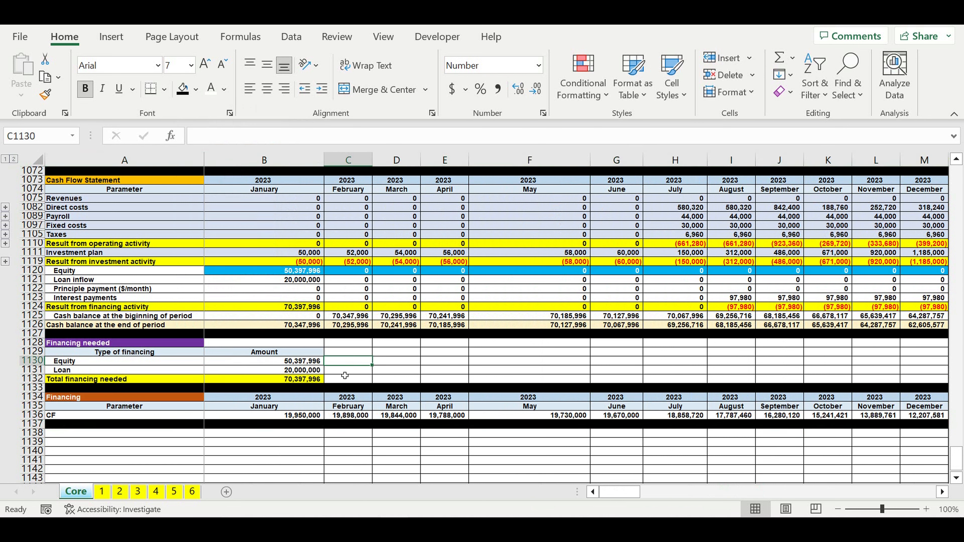
click(304, 381)
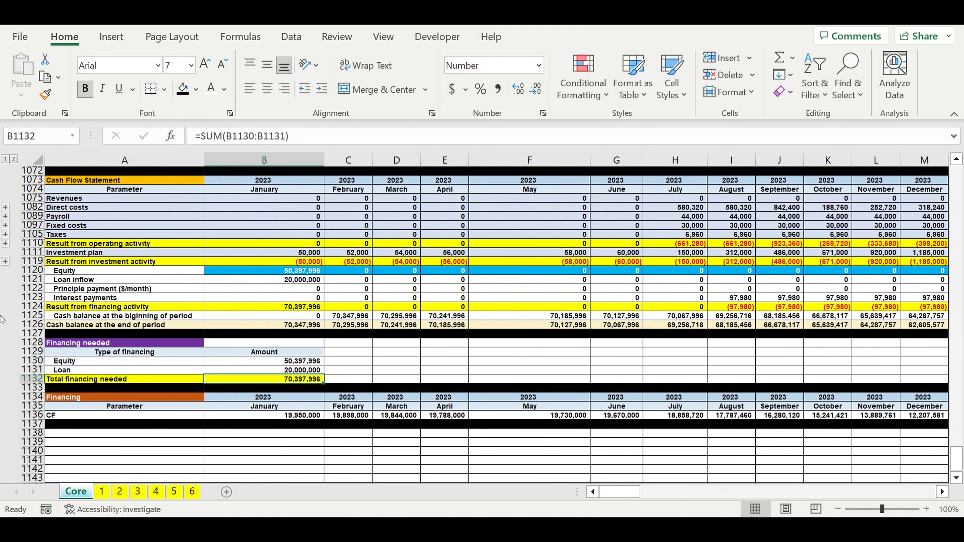
click(32, 325)
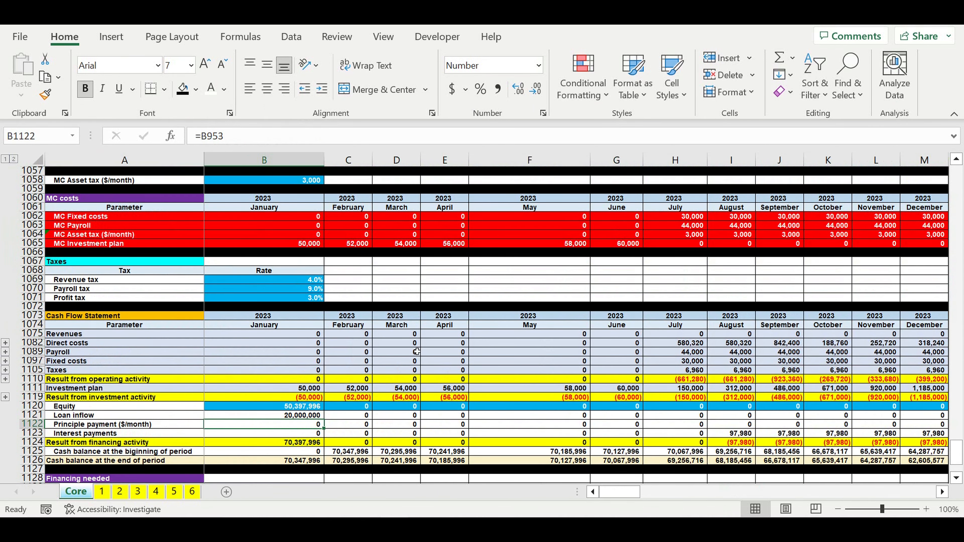
Step: Set the Loan amount in B937 to 50,000,000 to test the automatic equity calculation
scroll(416, 352, up, 8)
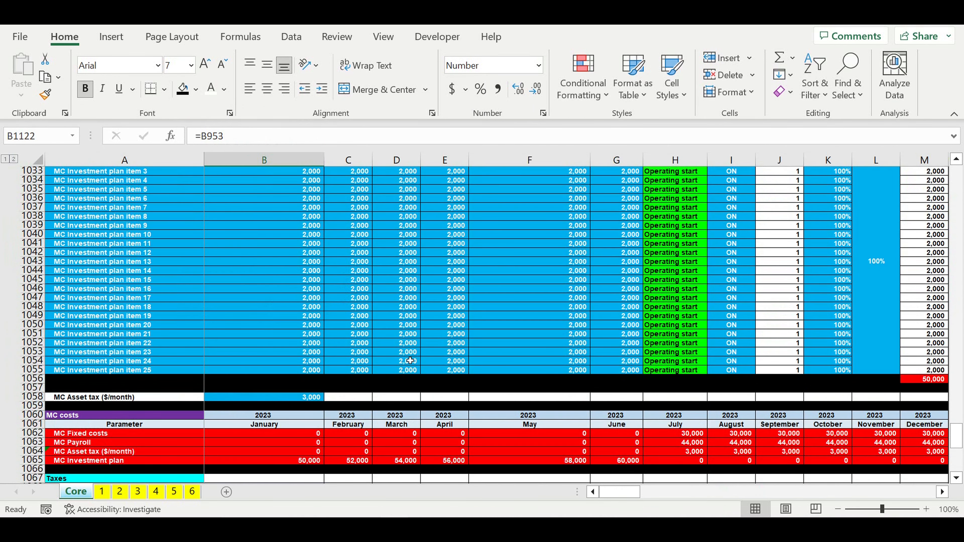
scroll(410, 361, up, 17)
scroll(410, 360, up, 8)
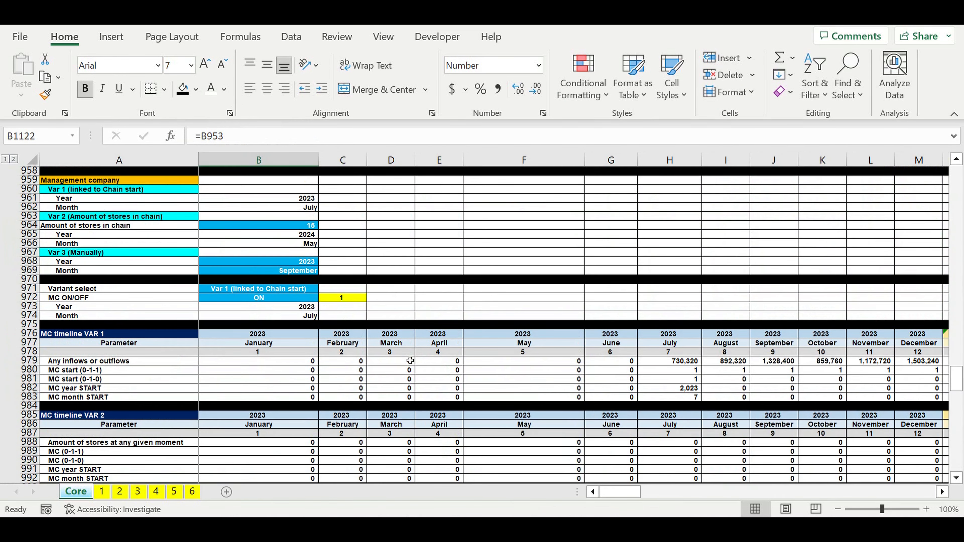
scroll(410, 360, up, 11)
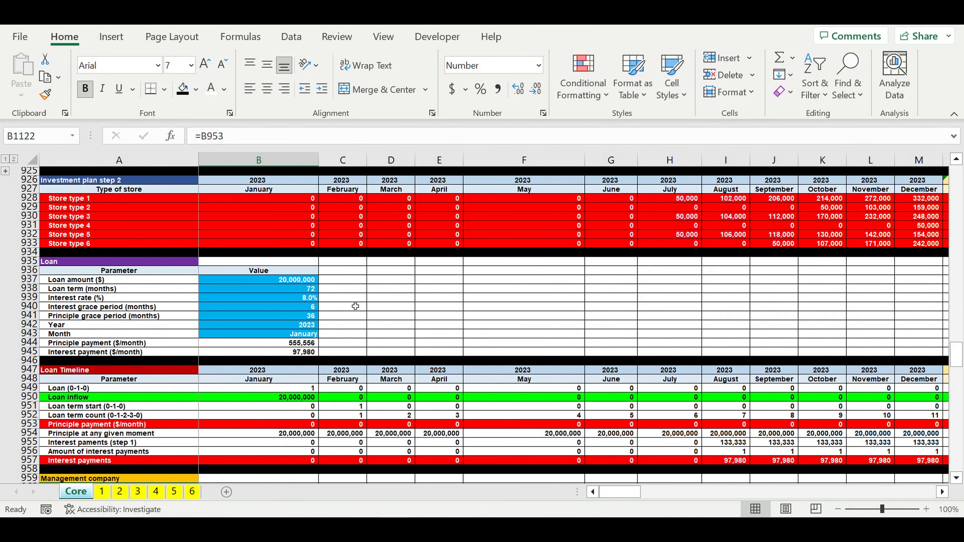
click(286, 280)
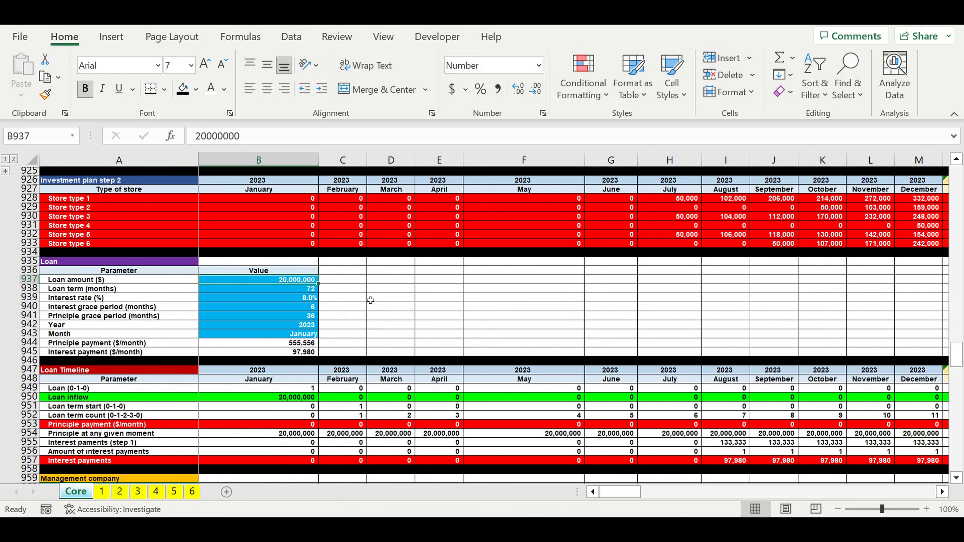
text(50)
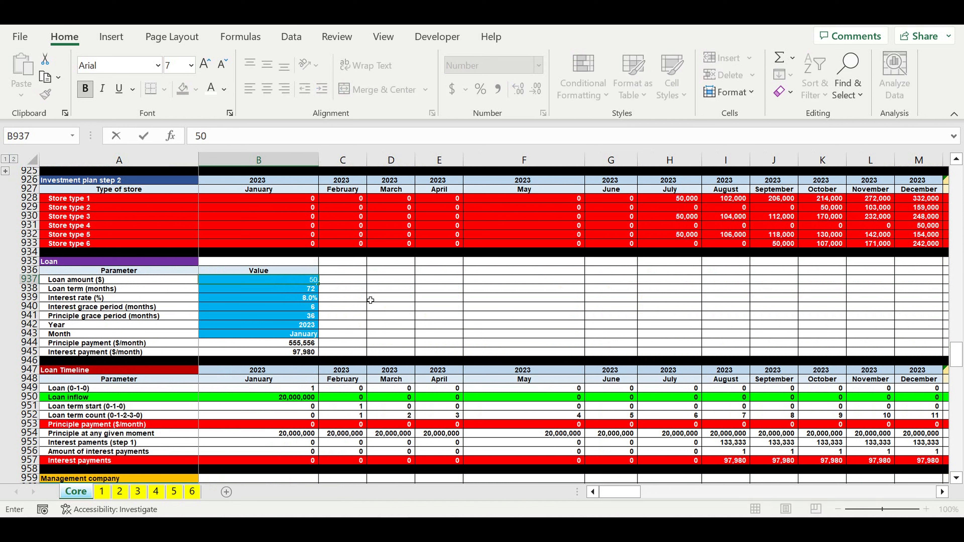
text(000000)
key(Return)
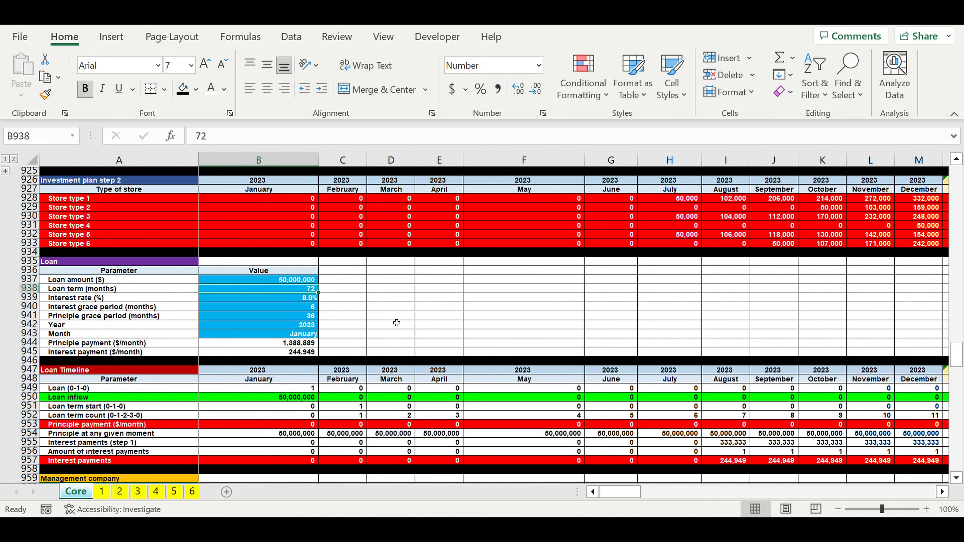
Step: Check the recalculated Equity, Loan and Total financing needed amounts in the Financing needed table
scroll(927, 315, down, 10)
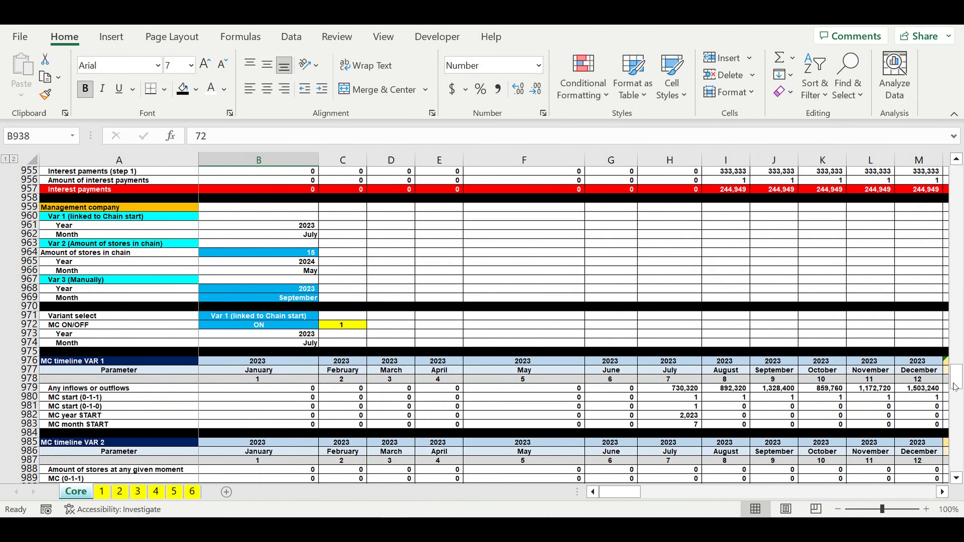
drag(955, 387, 956, 466)
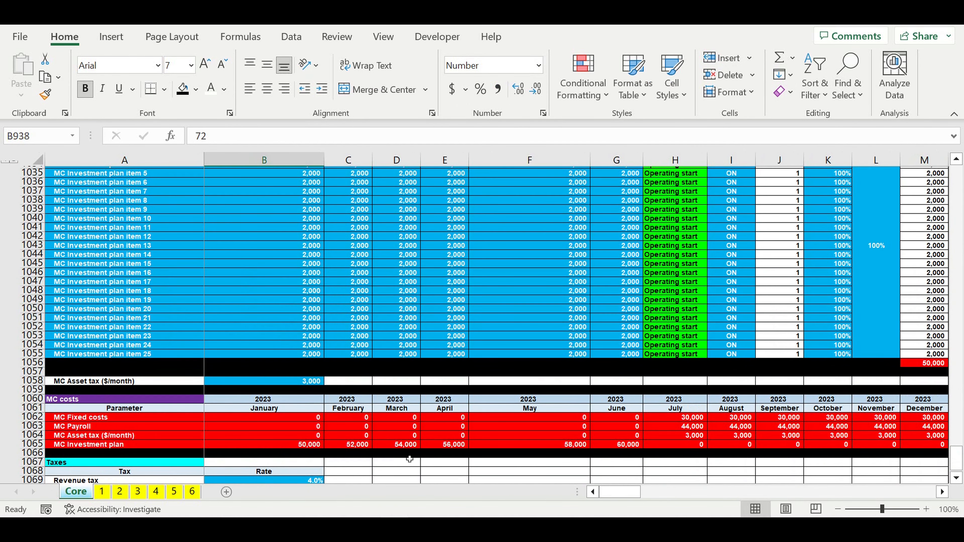
scroll(410, 459, down, 20)
click(343, 370)
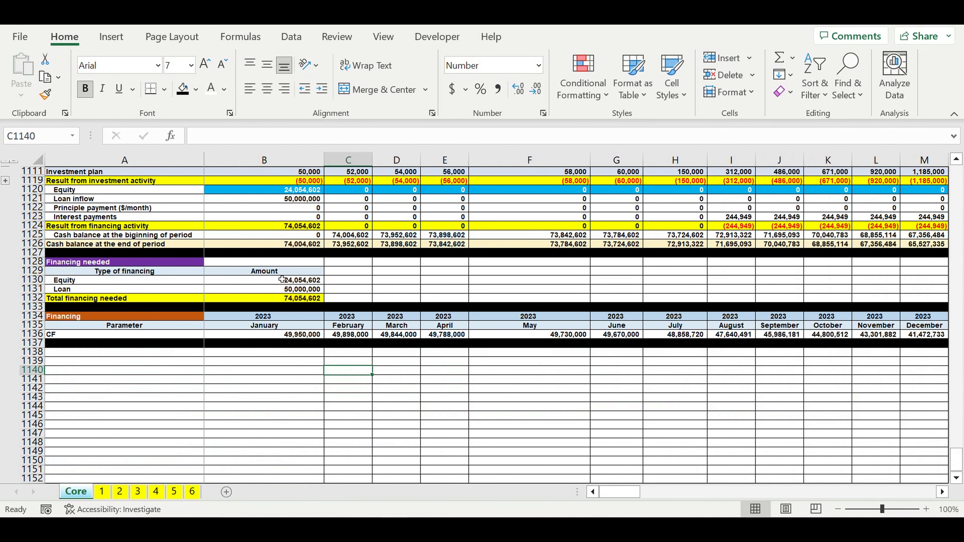
click(283, 290)
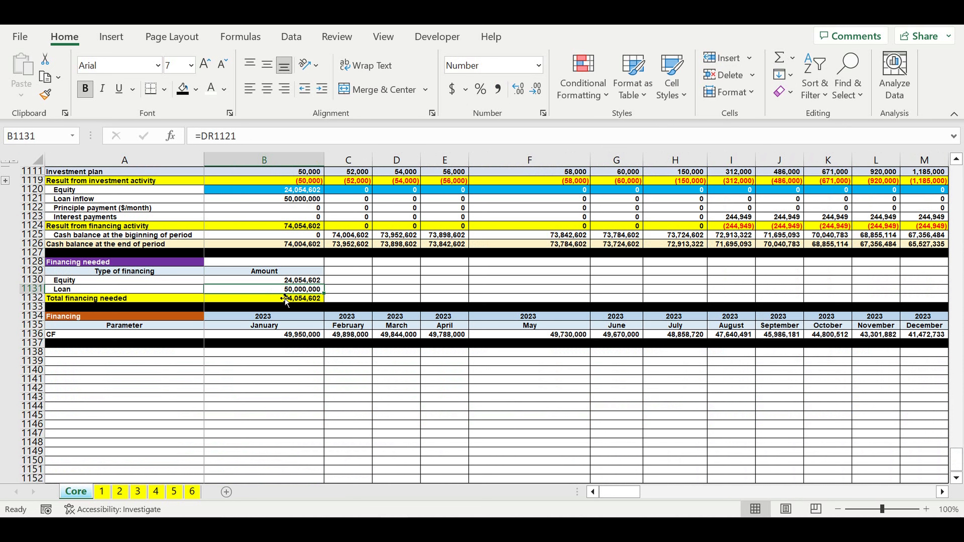
Step: Examine the end-of-period cash balance in row 1126 with the 50,000,000 loan, focusing on August 2025 and the months from September 2025 onward
scroll(286, 302, up, 2)
click(33, 298)
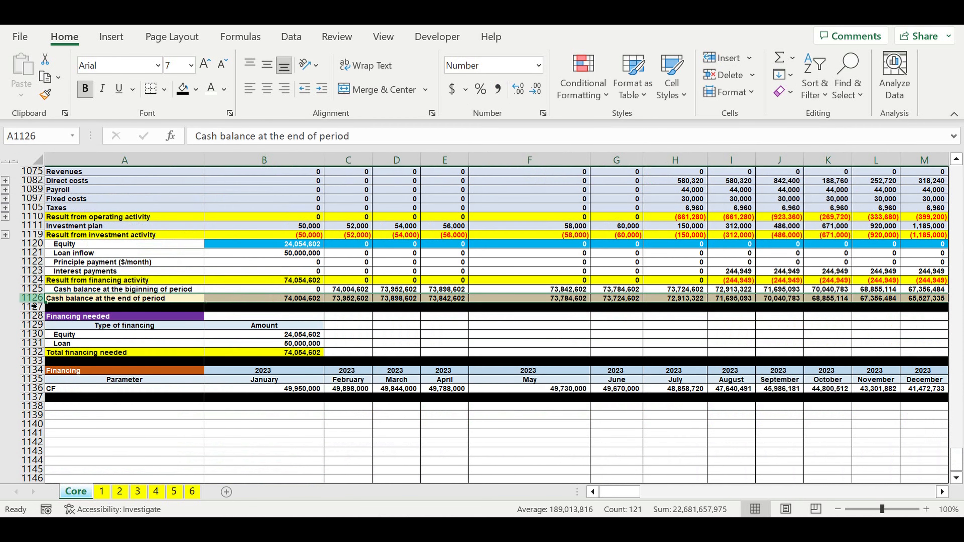
click(942, 492)
click(946, 496)
click(946, 496)
click(946, 496)
click(946, 495)
click(946, 496)
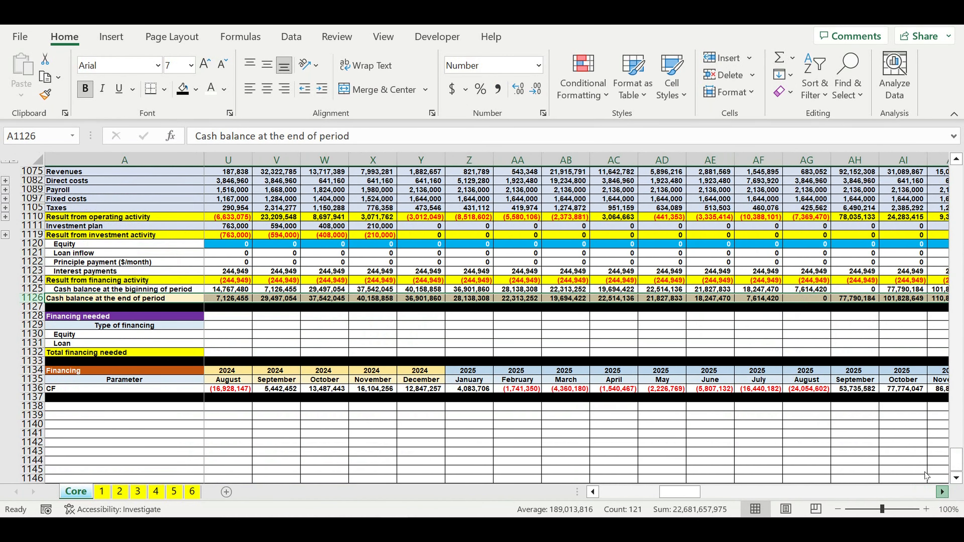
click(807, 334)
click(713, 300)
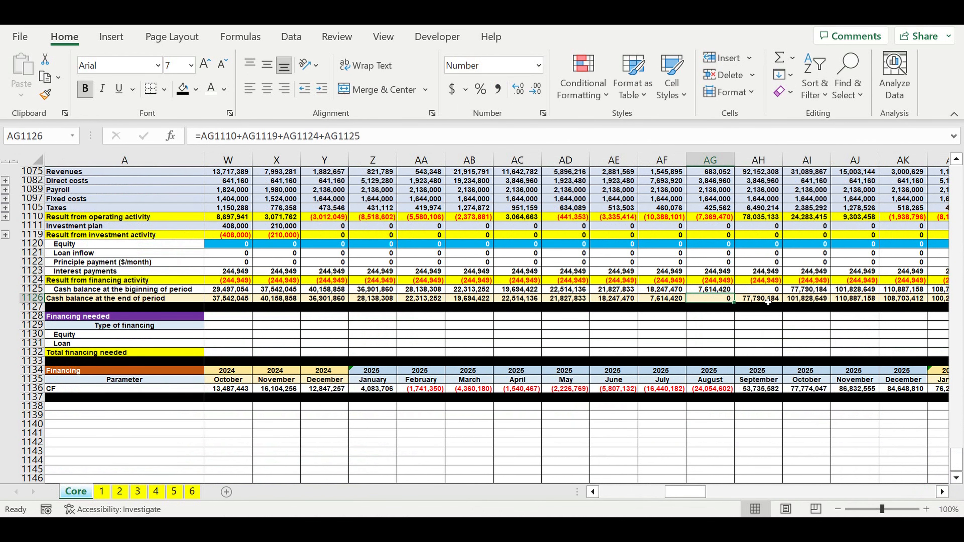
scroll(768, 302, up, 4)
drag(757, 262, 758, 271)
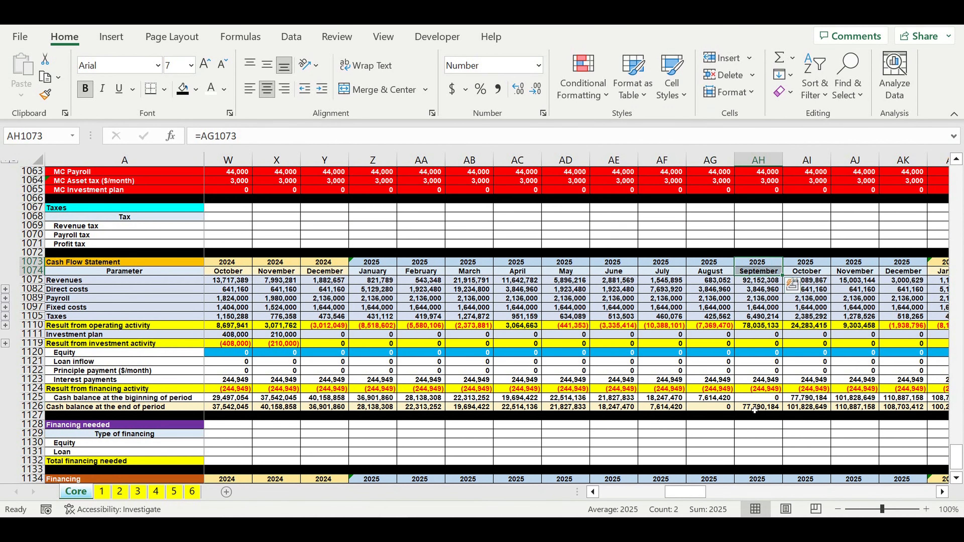
drag(754, 411, 947, 408)
scroll(667, 469, left, 10)
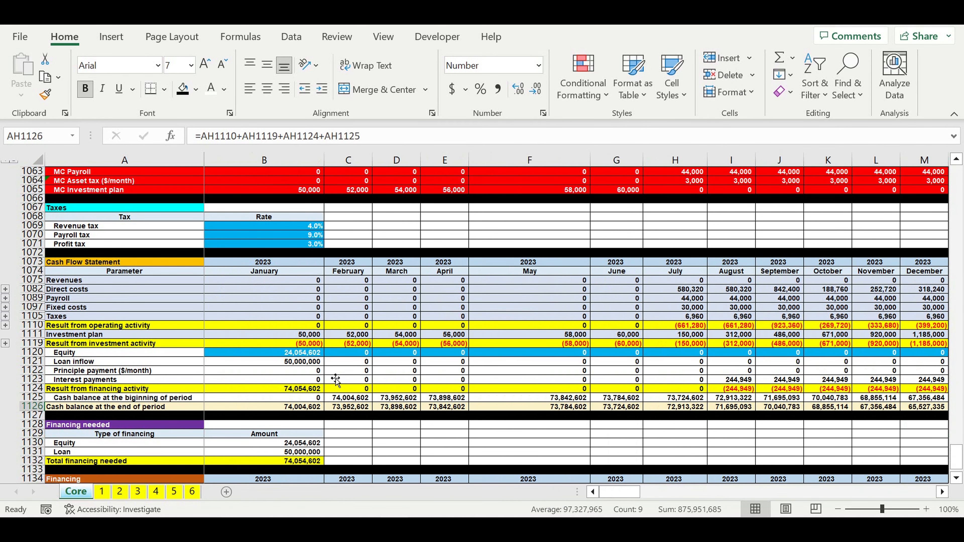
Step: Set the Loan amount in B937 to 0 to test financing with equity only
click(335, 374)
scroll(335, 378, up, 2)
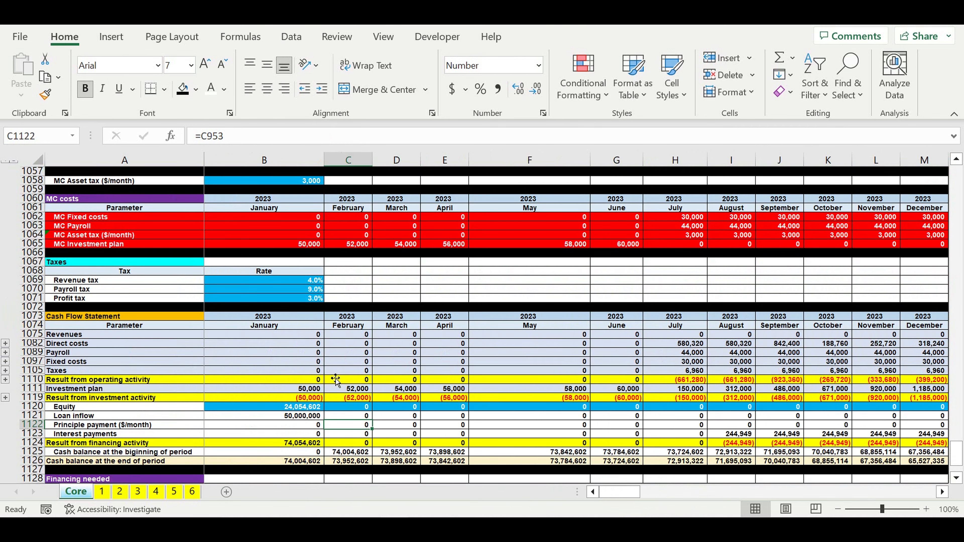
scroll(335, 378, up, 20)
scroll(336, 380, up, 16)
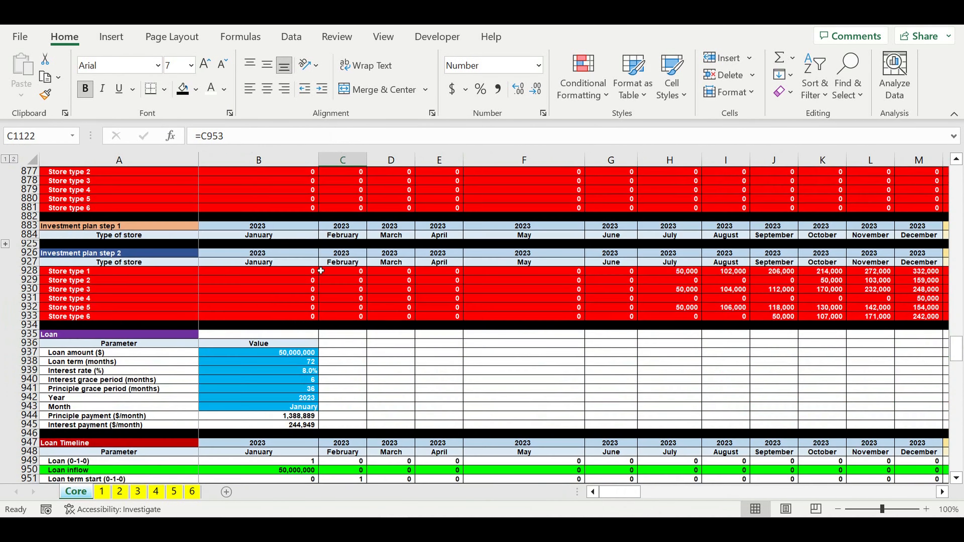
scroll(321, 270, up, 1)
click(259, 364)
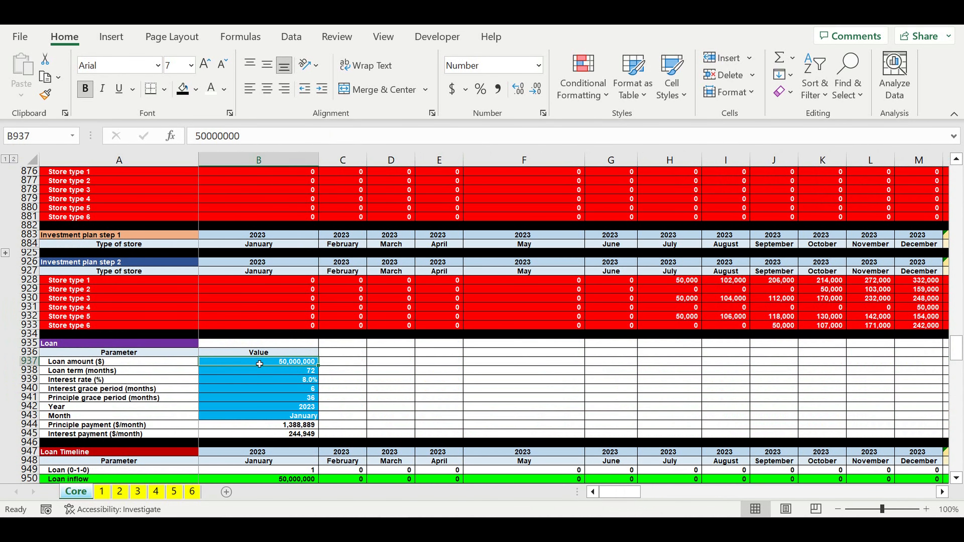
text(0)
key(Return)
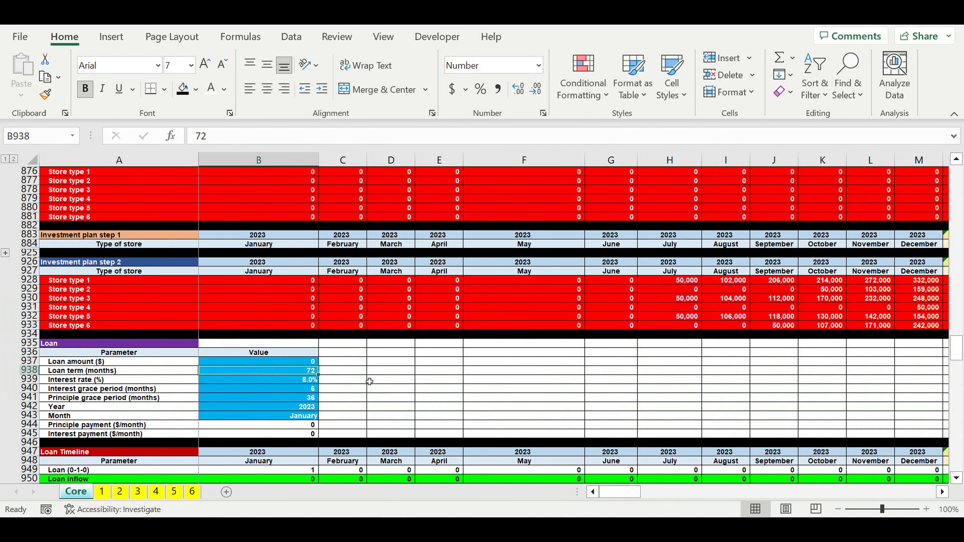
Step: Check the Loan line of the Financing needed table with the loan amount at 0
click(363, 380)
drag(960, 353, 959, 459)
click(311, 425)
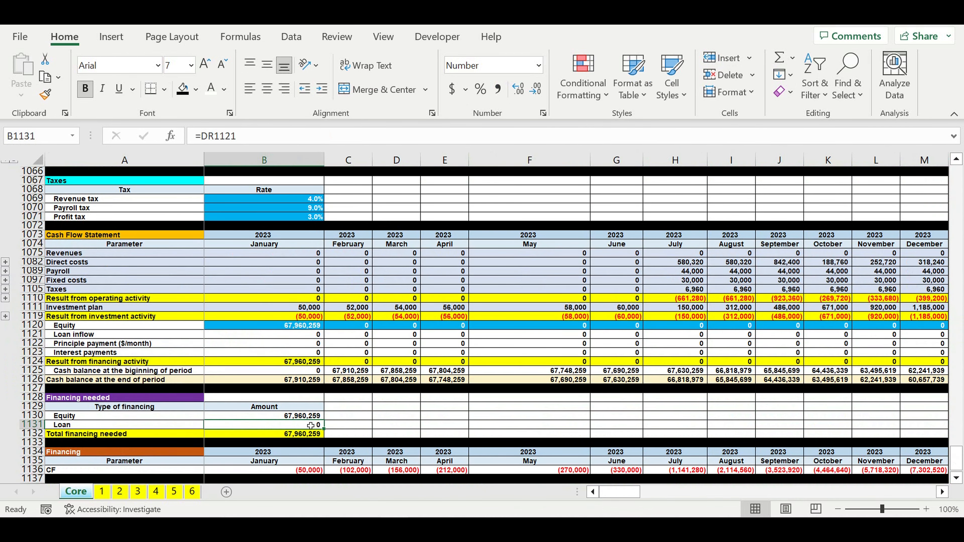
Step: Examine the end-of-period cash balance in row 1126 around August 2025 and the following months, and check Total financing needed
click(942, 493)
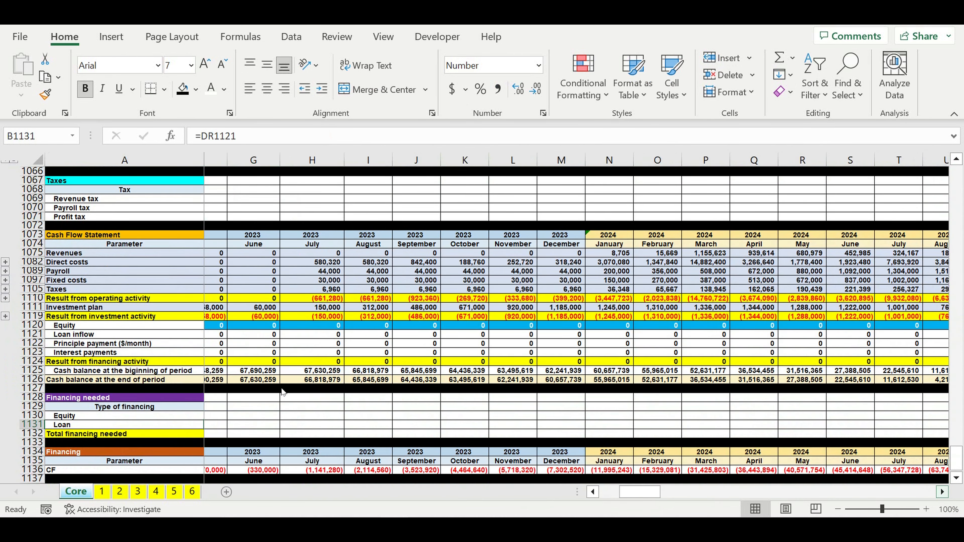
scroll(283, 393, right, 1)
click(32, 380)
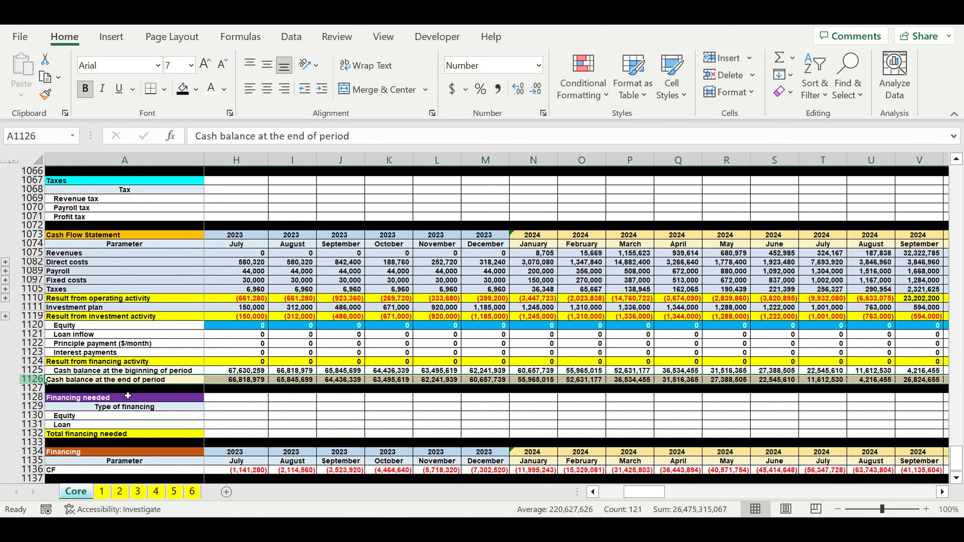
click(942, 492)
drag(942, 494, 942, 493)
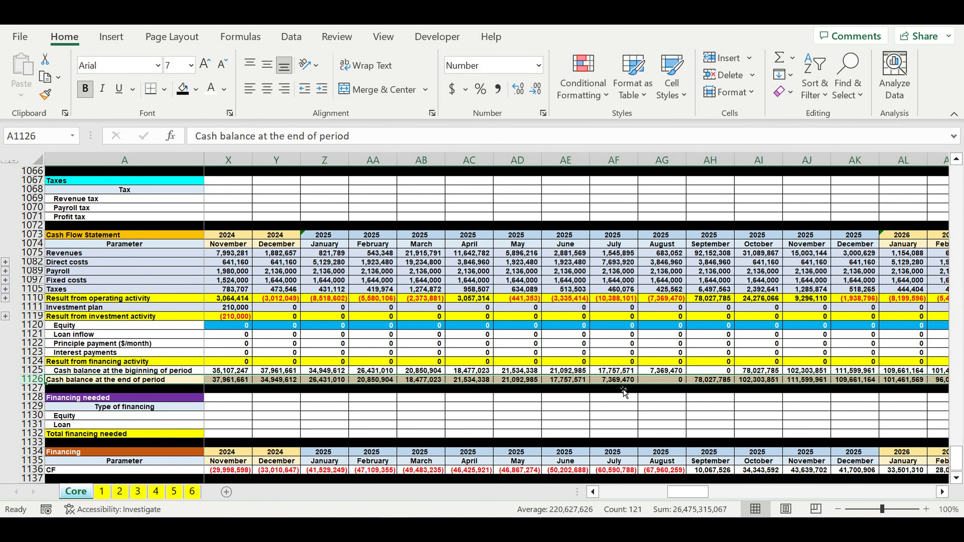
click(671, 383)
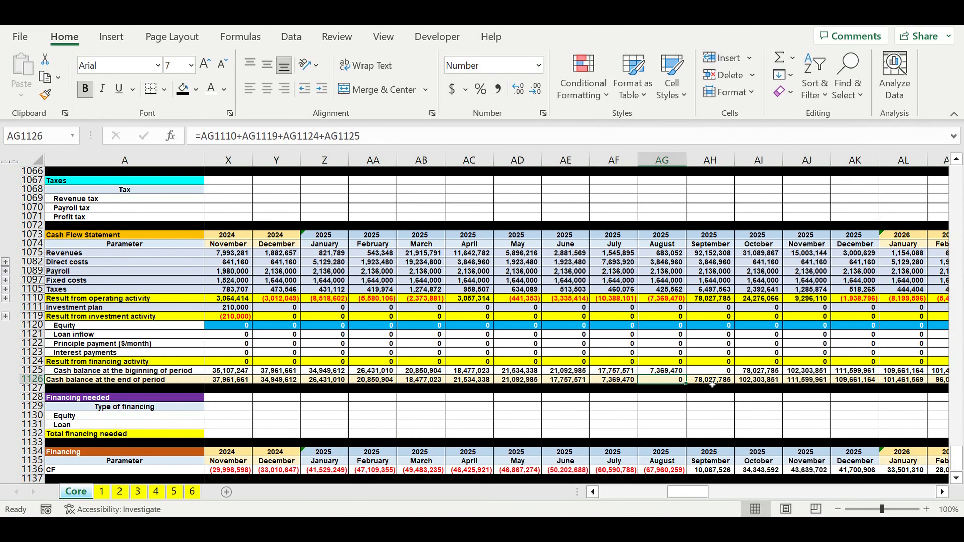
click(712, 385)
drag(713, 385, 861, 373)
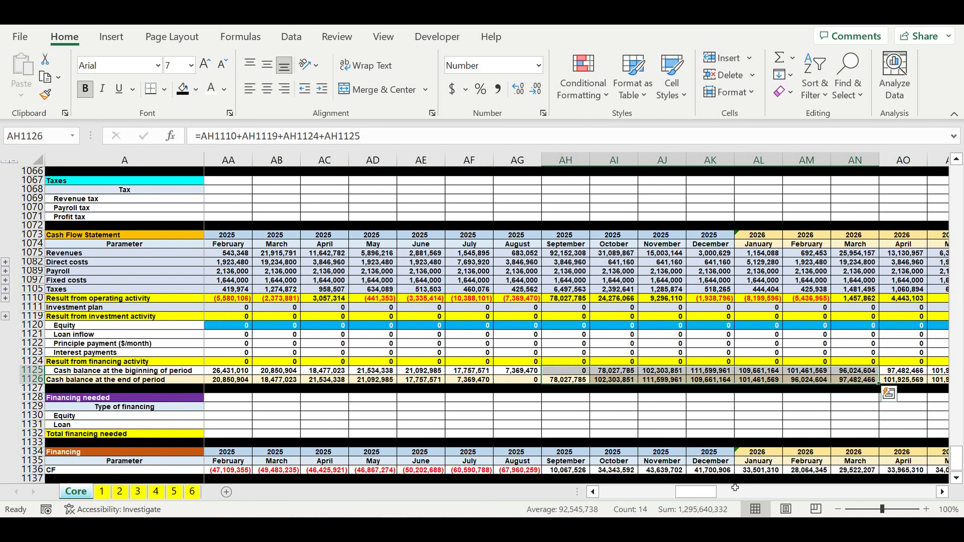
drag(684, 495, 581, 495)
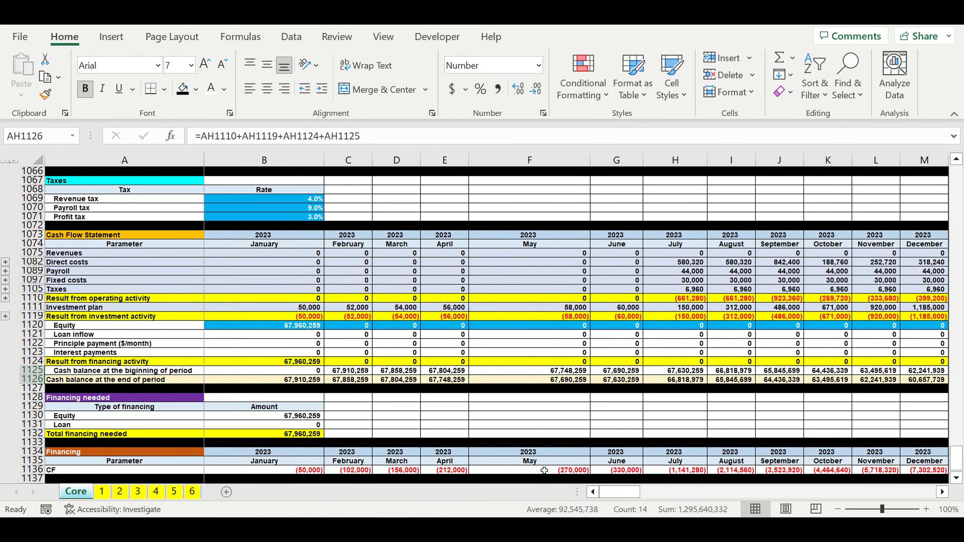
click(297, 435)
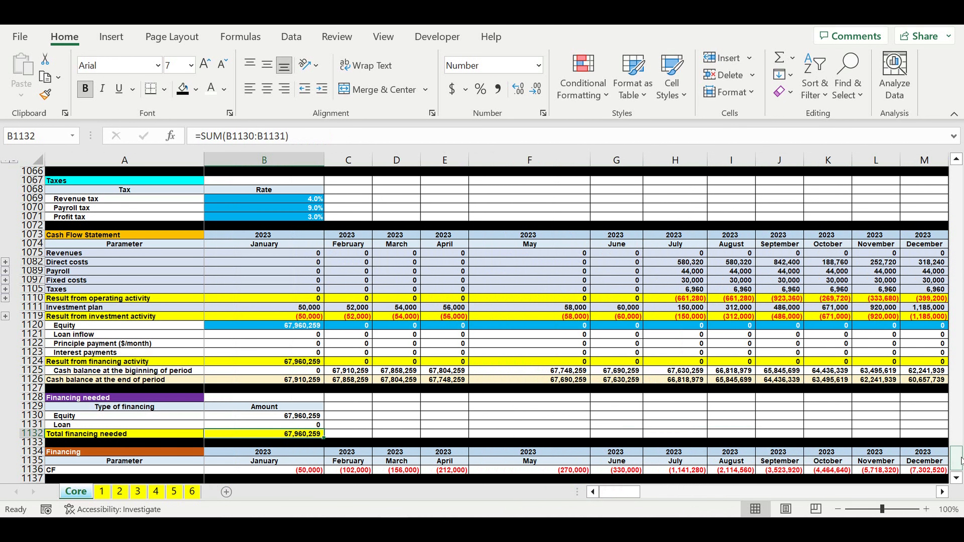
Step: Set the Pricing coefficient in B16 to 1100% to test its effect on financing
drag(960, 463, 958, 179)
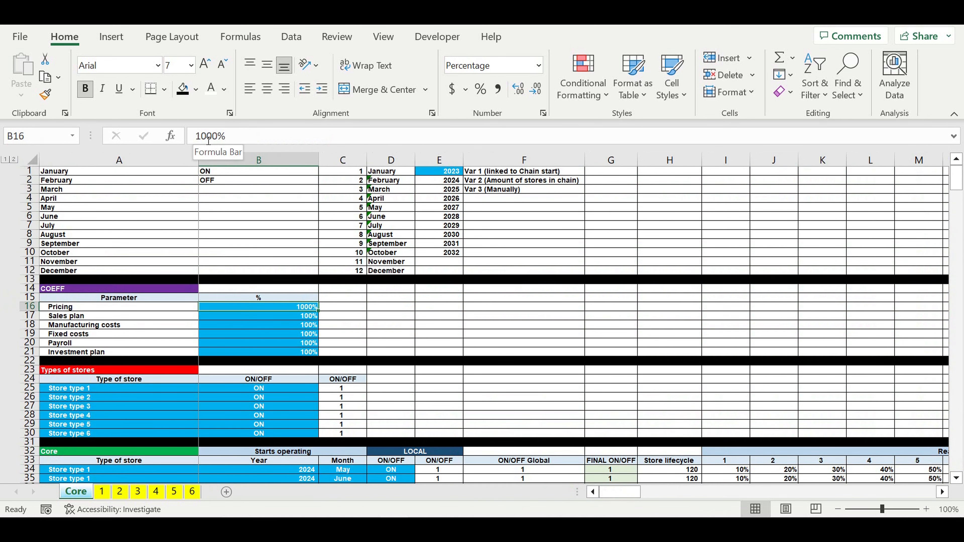
click(205, 137)
text(1)
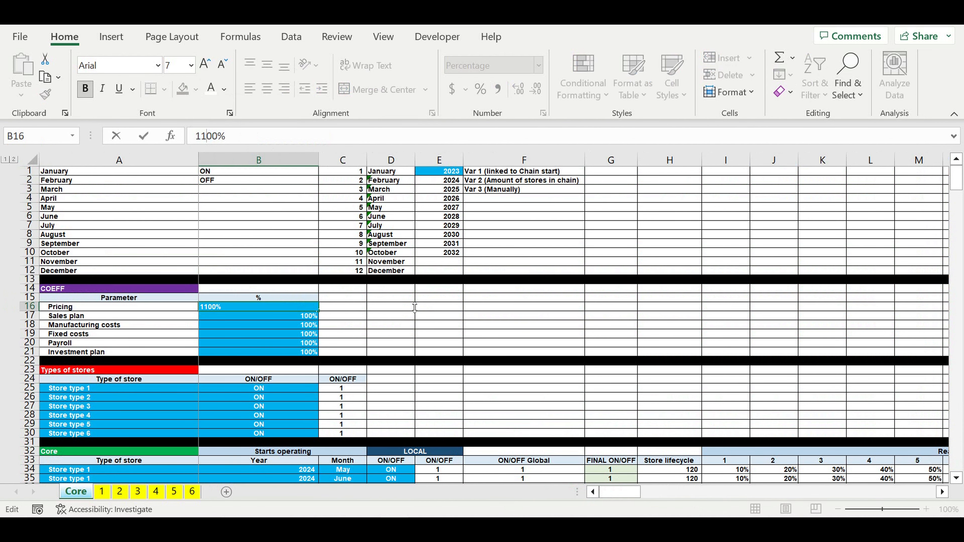
click(439, 324)
Step: Check the recalculated Equity, Loan and Total financing needed amounts with pricing at 1100%
drag(956, 182, 956, 461)
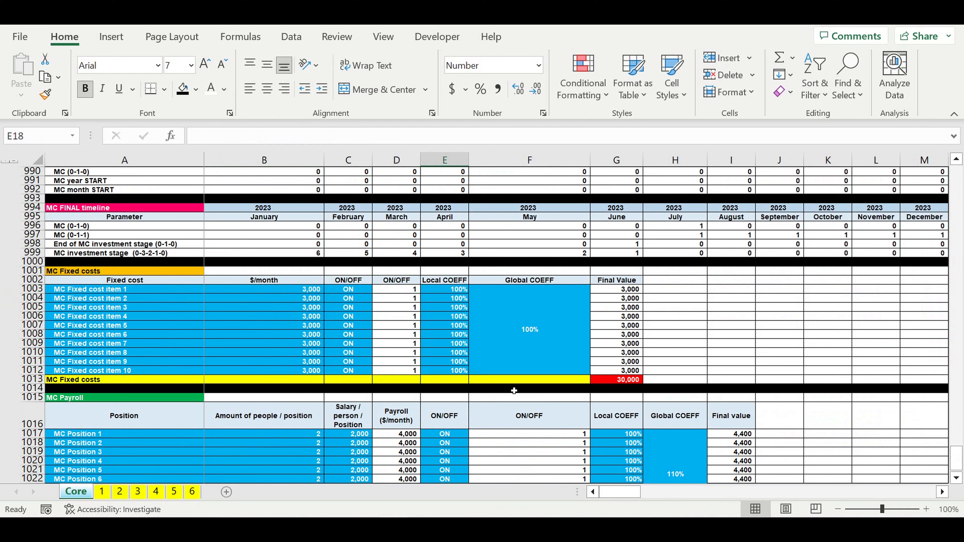
scroll(519, 364, down, 15)
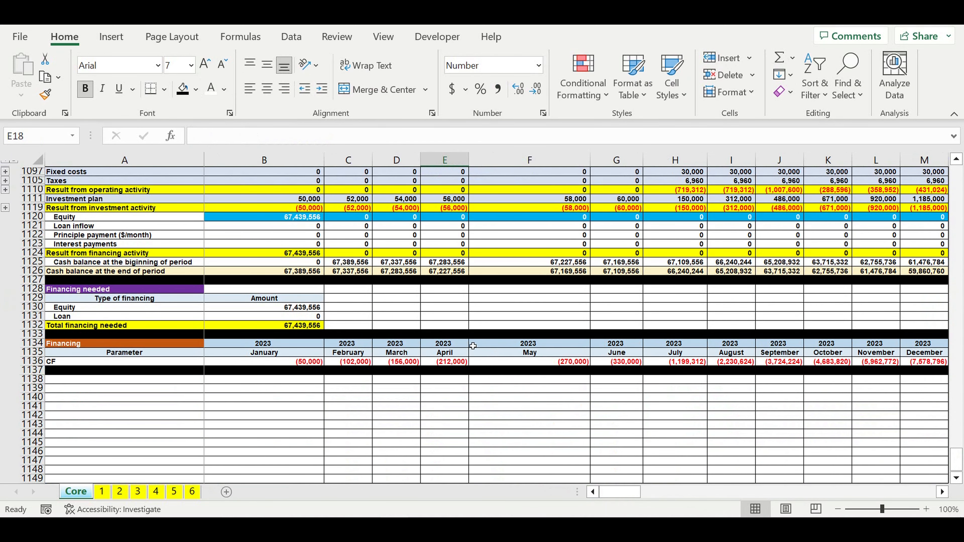
click(264, 326)
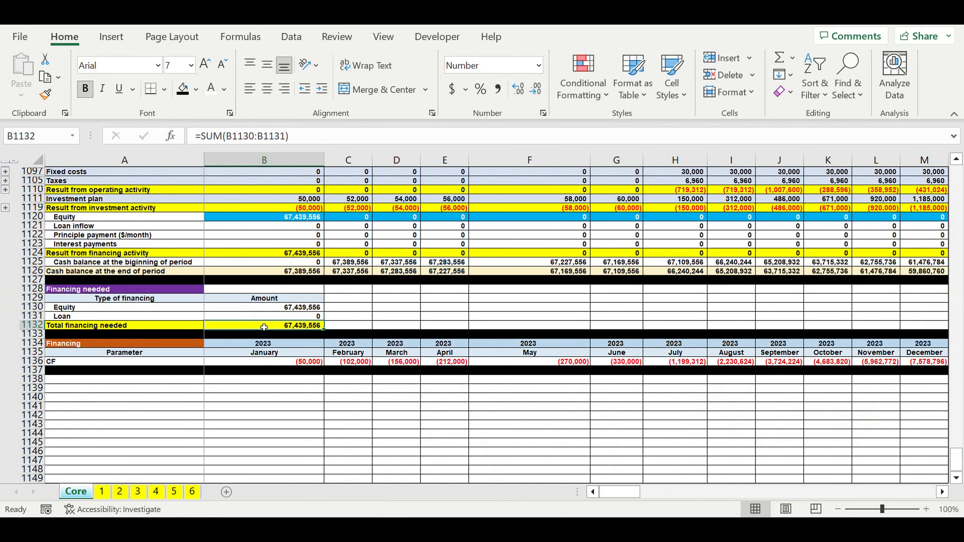
key(Up)
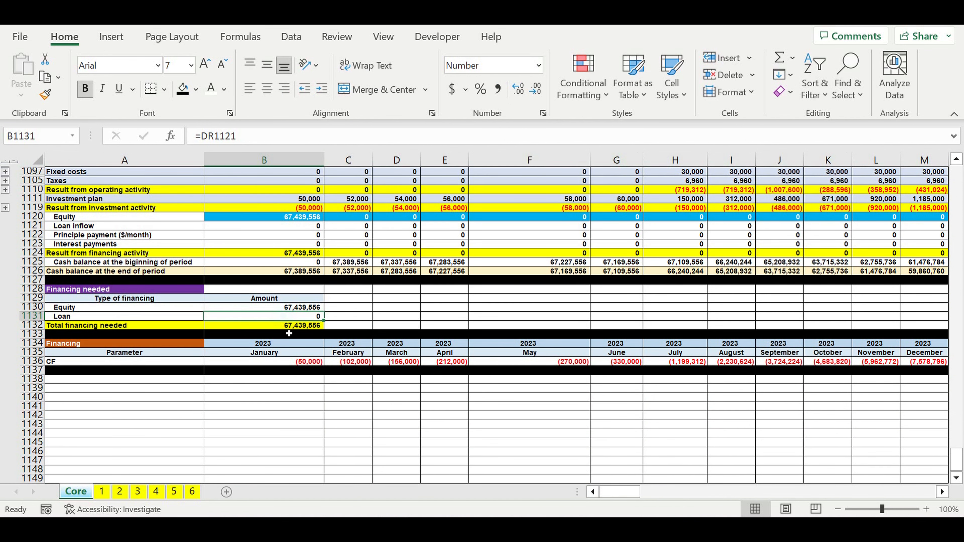
drag(281, 308, 289, 325)
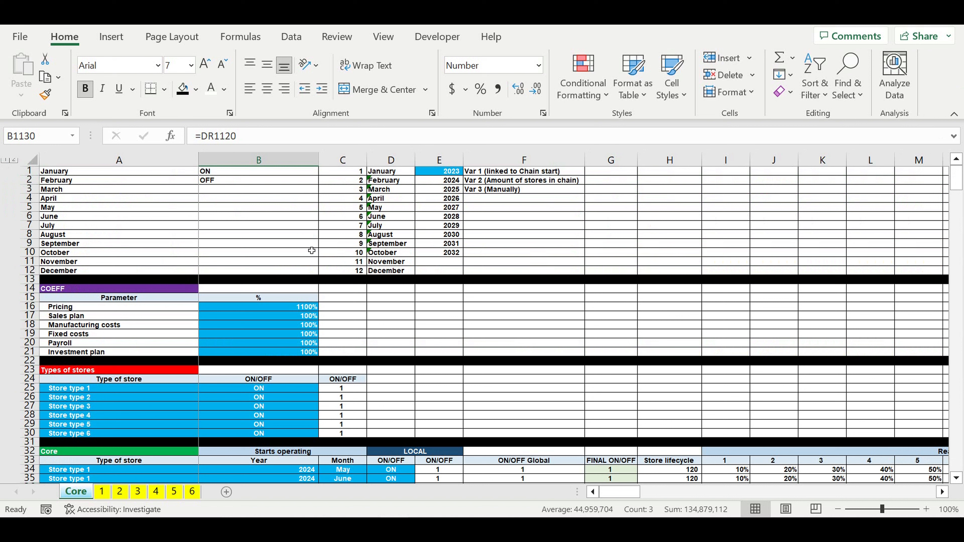
Step: Set the Pricing coefficient in B16 to 1200% and check the Total financing needed in B1132
click(289, 307)
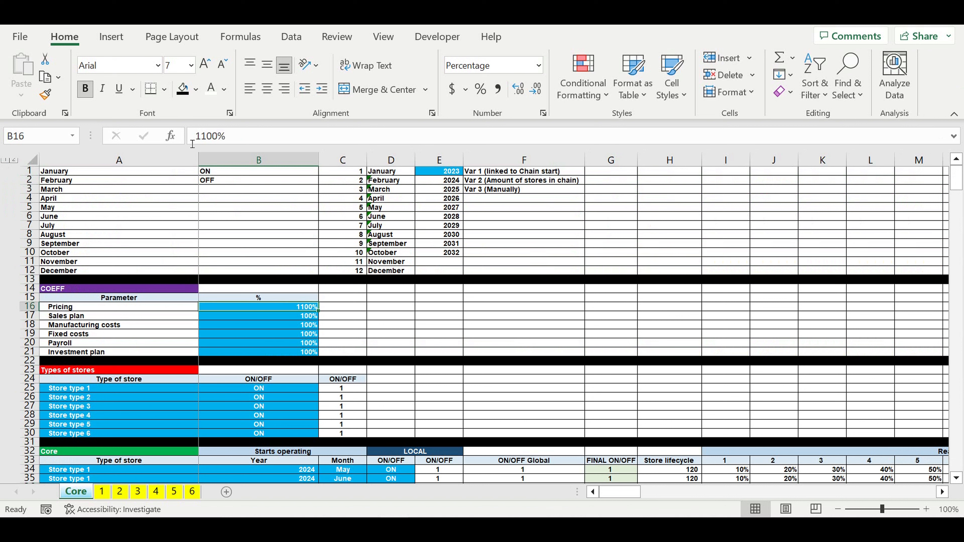
click(207, 141)
key(BackSpace)
text(2)
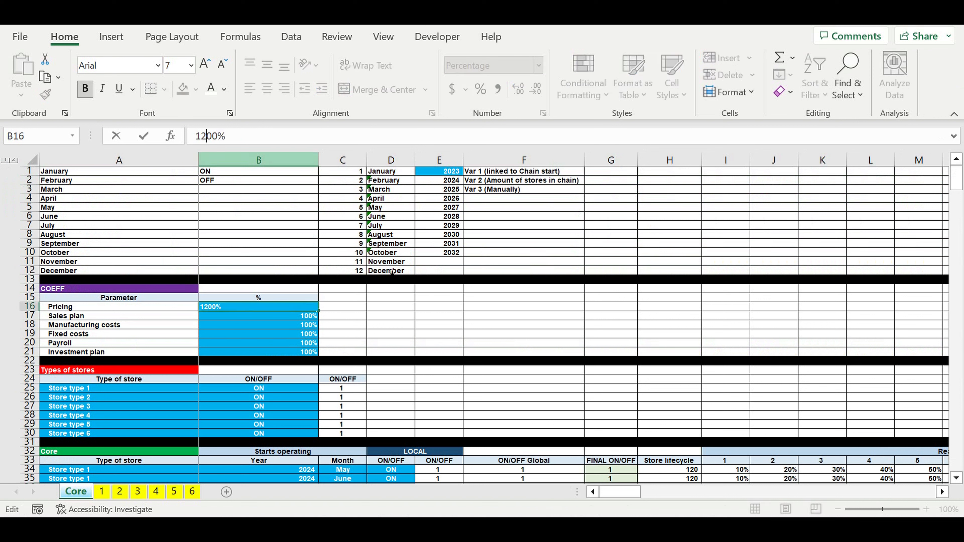
click(411, 342)
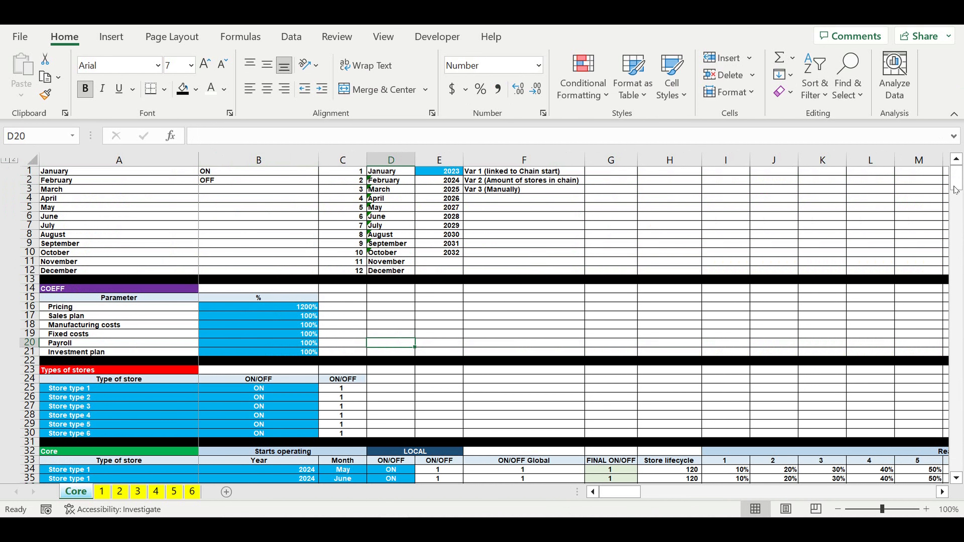
drag(955, 190, 956, 458)
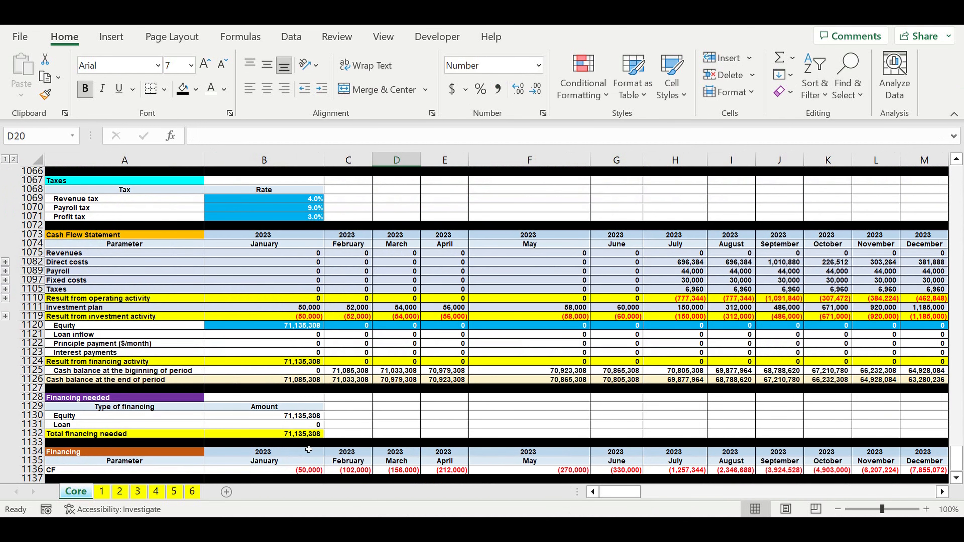
click(279, 437)
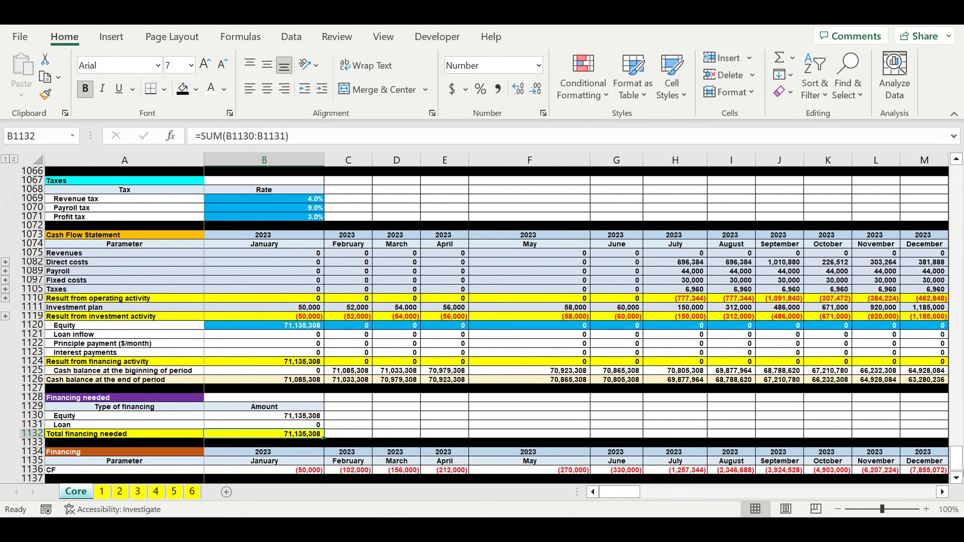
Step: Set the Pricing coefficient in B16 to 100%
drag(956, 457, 955, 177)
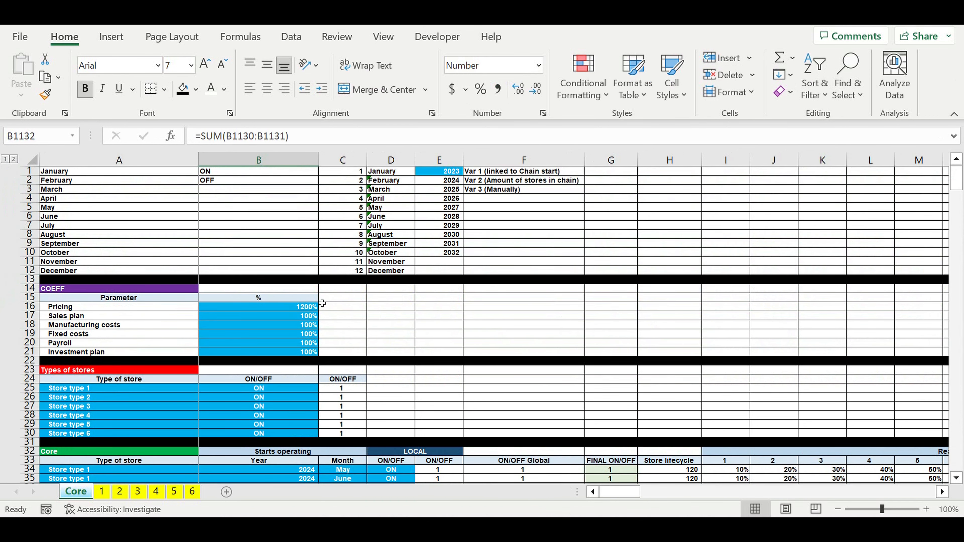
click(303, 309)
text(100)
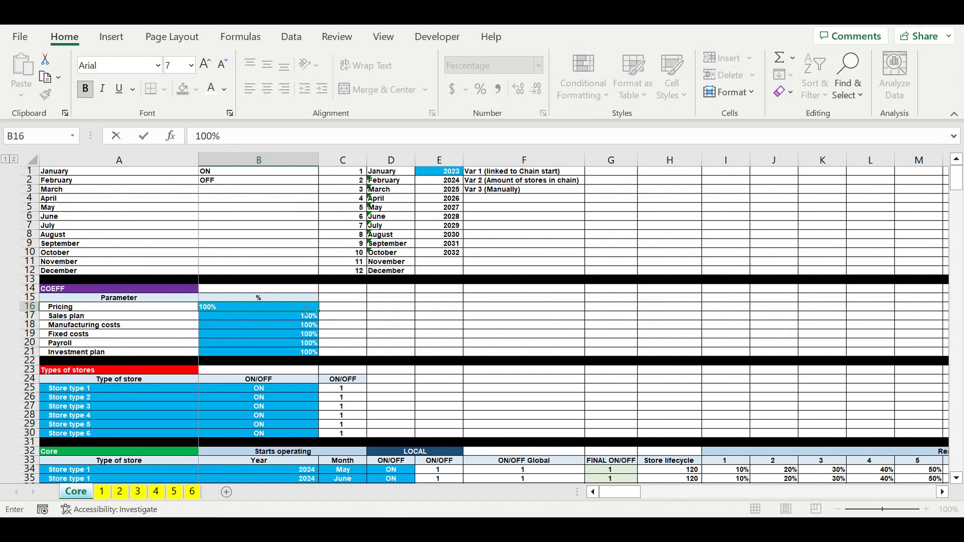
click(396, 330)
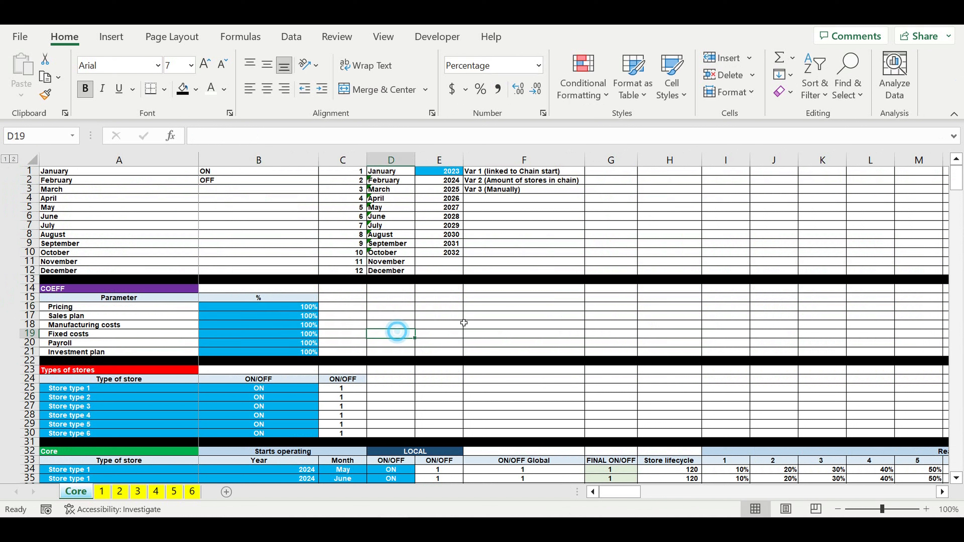
click(477, 307)
click(957, 181)
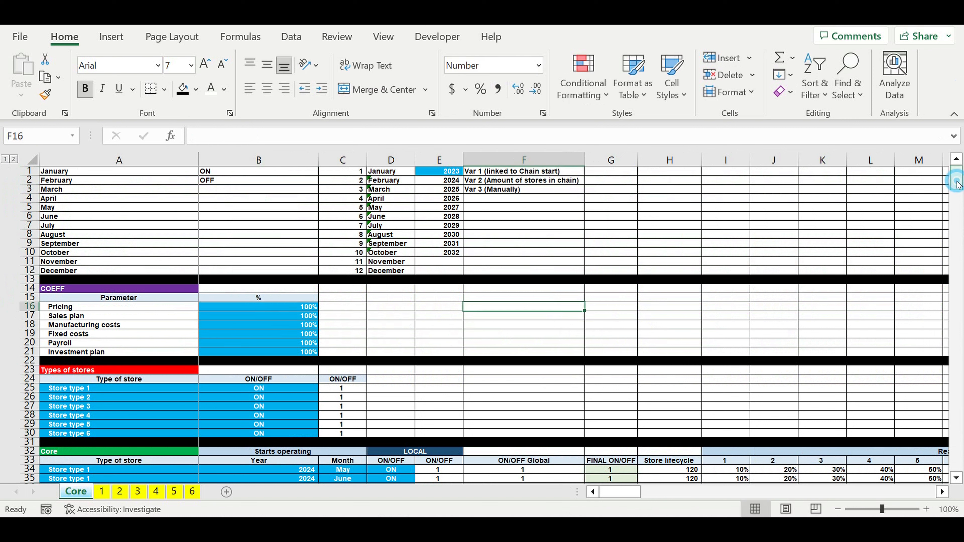
Step: Switch Store type 2 and Store type 6 to OFF in the Types of stores table
click(278, 410)
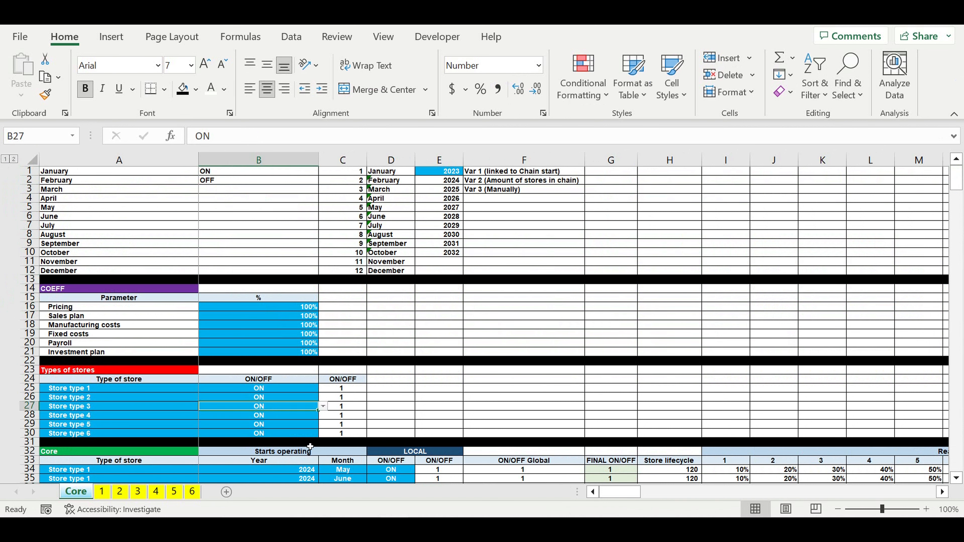
click(272, 398)
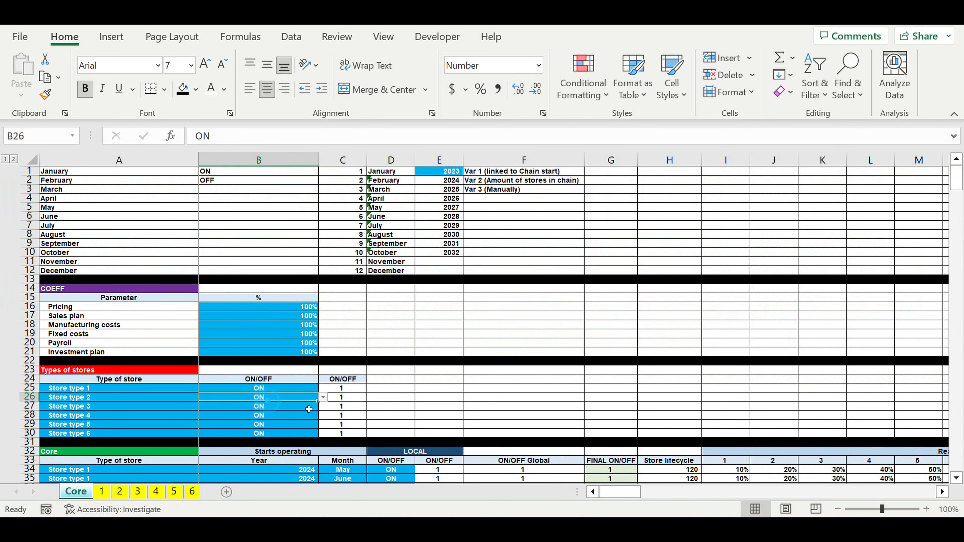
click(324, 397)
click(294, 412)
click(270, 434)
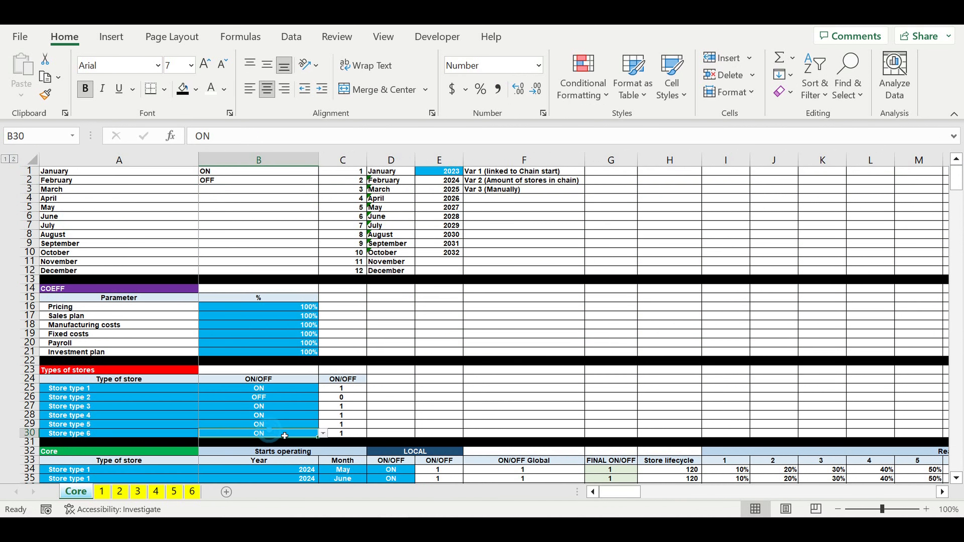
click(323, 435)
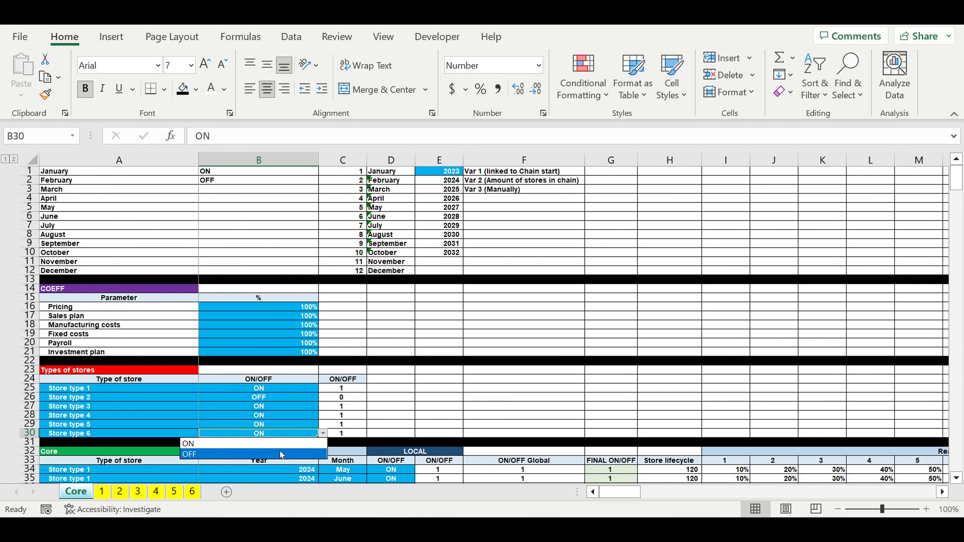
click(281, 454)
click(439, 397)
Step: Check the Equity and Total financing needed amounts with Store types 2 and 6 switched off
drag(958, 182, 959, 460)
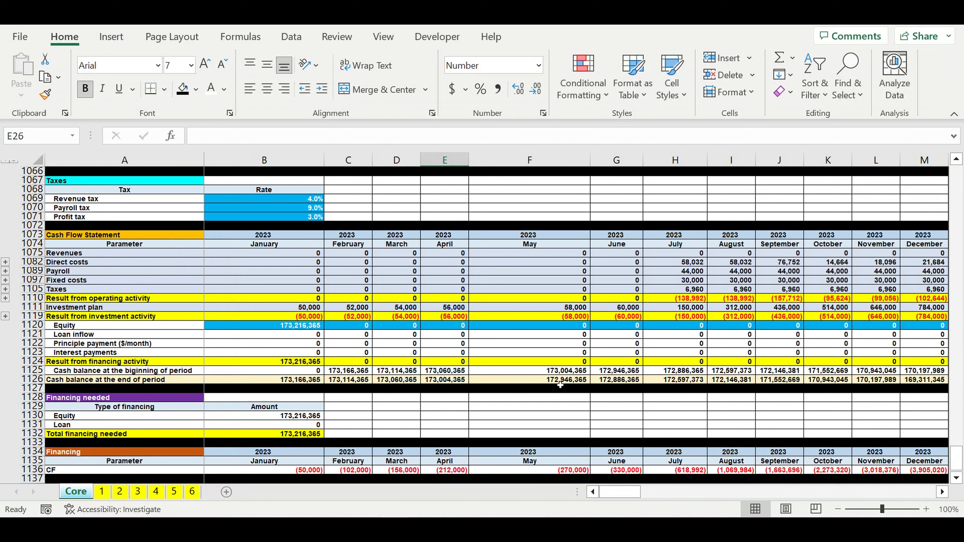
click(396, 433)
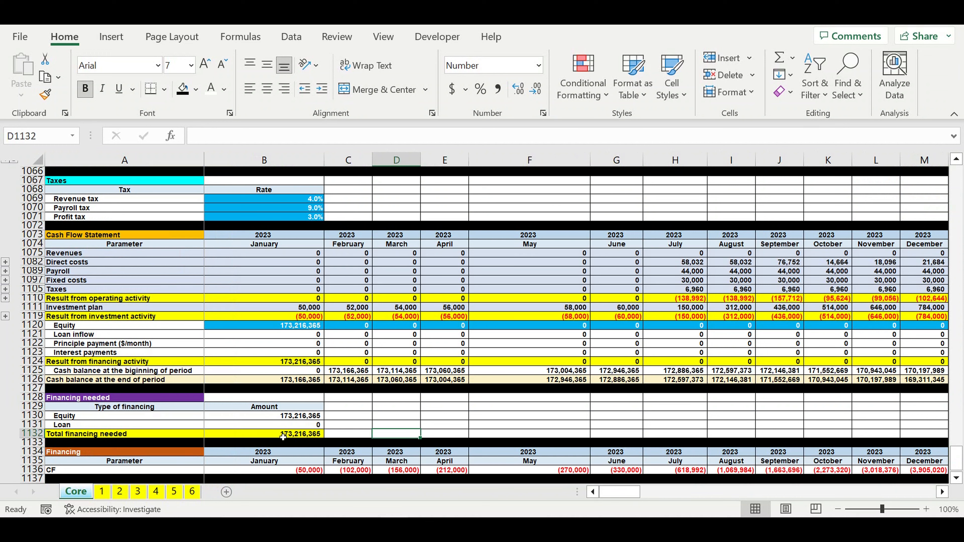
click(282, 436)
click(293, 419)
drag(625, 493, 601, 491)
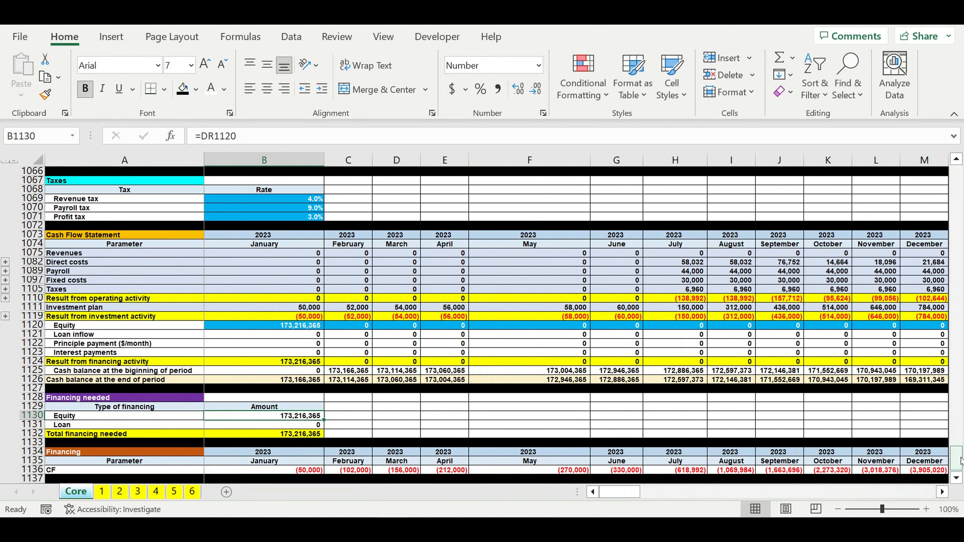
Step: Switch Store type 2 and Store type 6 back to ON in the Types of stores table
drag(959, 461, 957, 173)
click(257, 395)
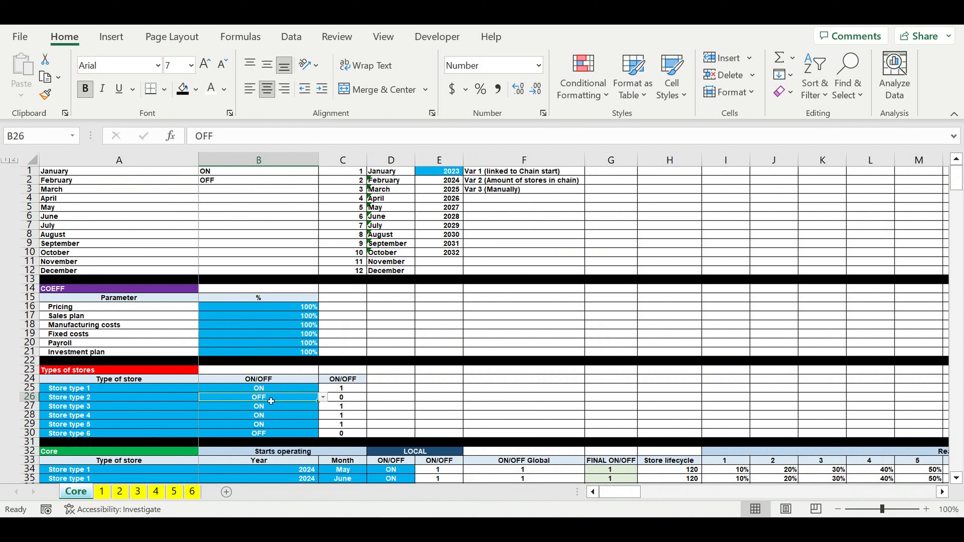
click(322, 398)
click(262, 405)
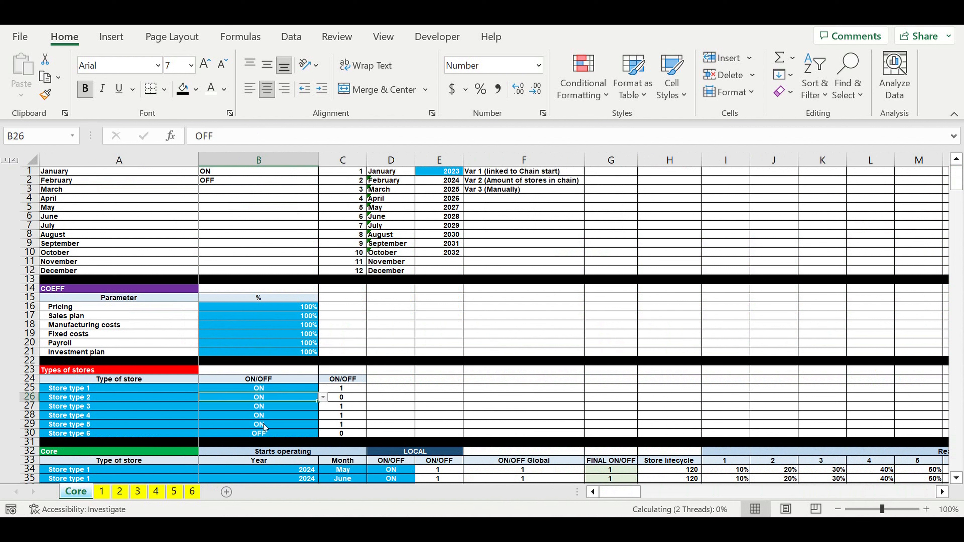
click(317, 434)
click(321, 434)
click(271, 444)
scroll(271, 445, down, 5)
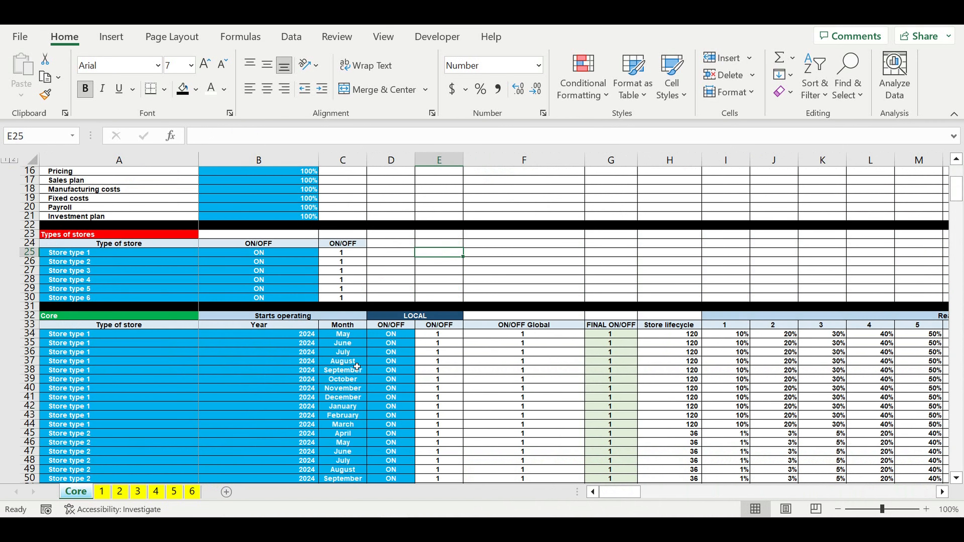
Step: Check the Total financing needed in B1132 with all six store types switched on
click(343, 361)
drag(960, 188, 960, 457)
click(410, 435)
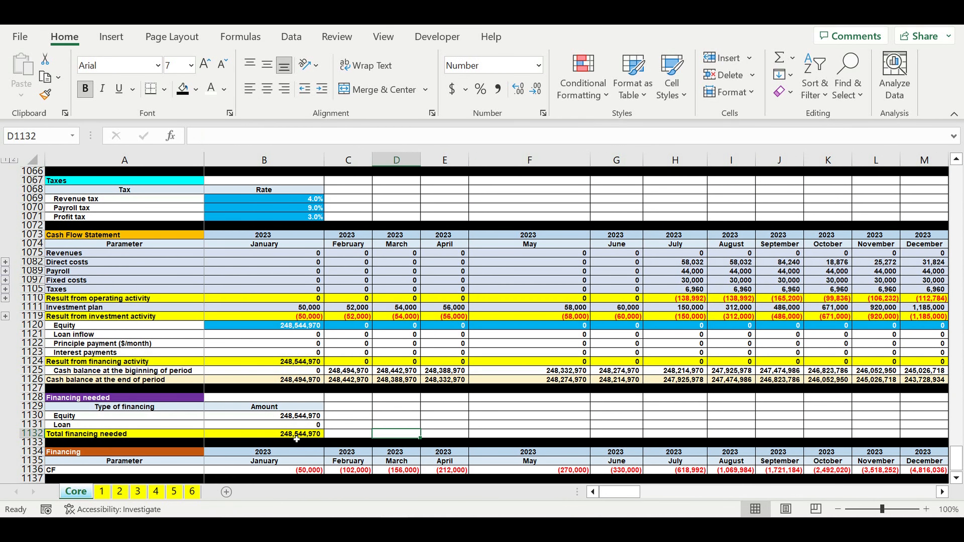
click(296, 439)
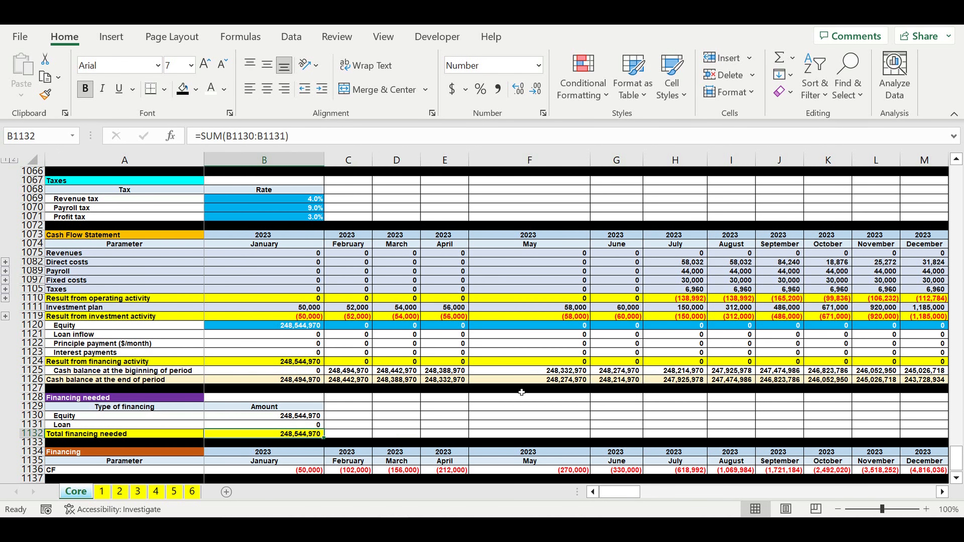
Step: Set the Pricing coefficient in the COEFF table to 1100%
drag(956, 459, 383, 387)
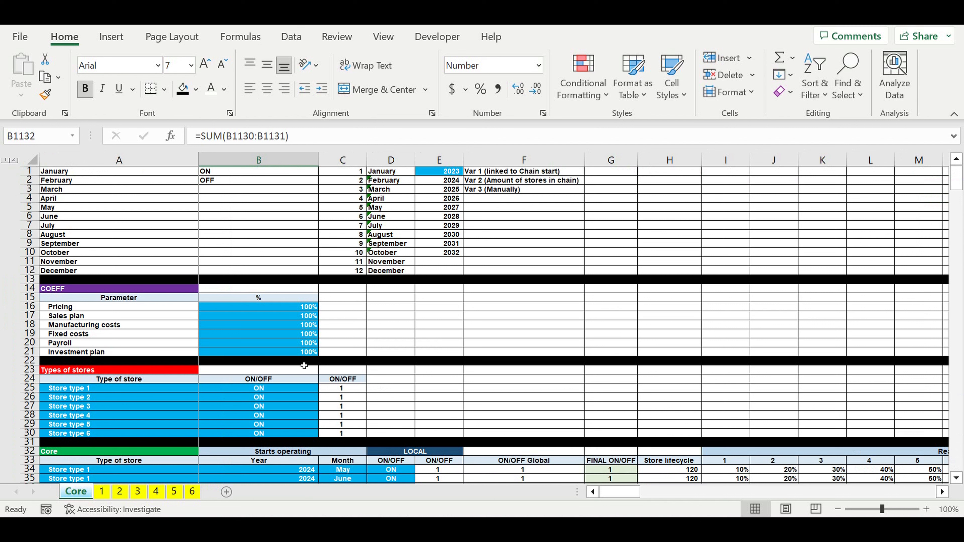
click(289, 307)
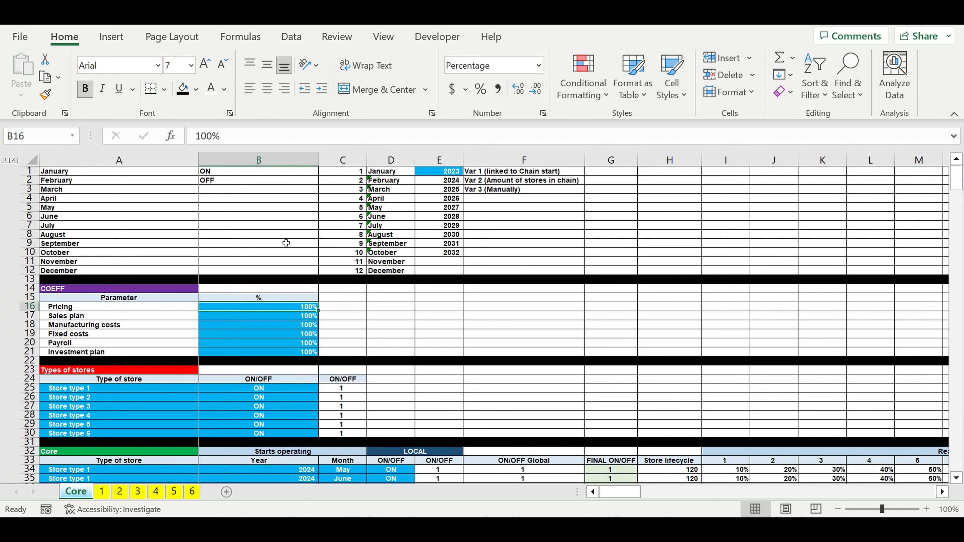
click(202, 136)
text(1)
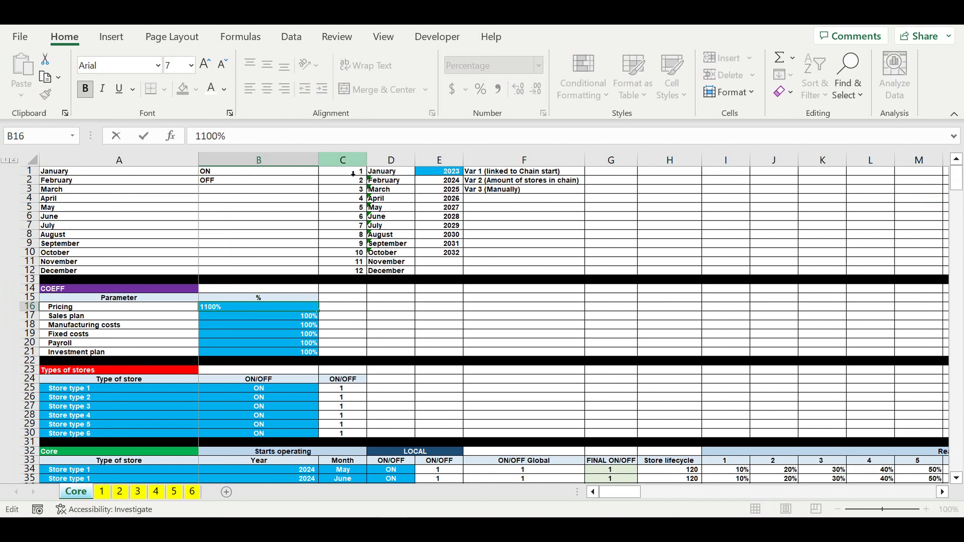
click(524, 406)
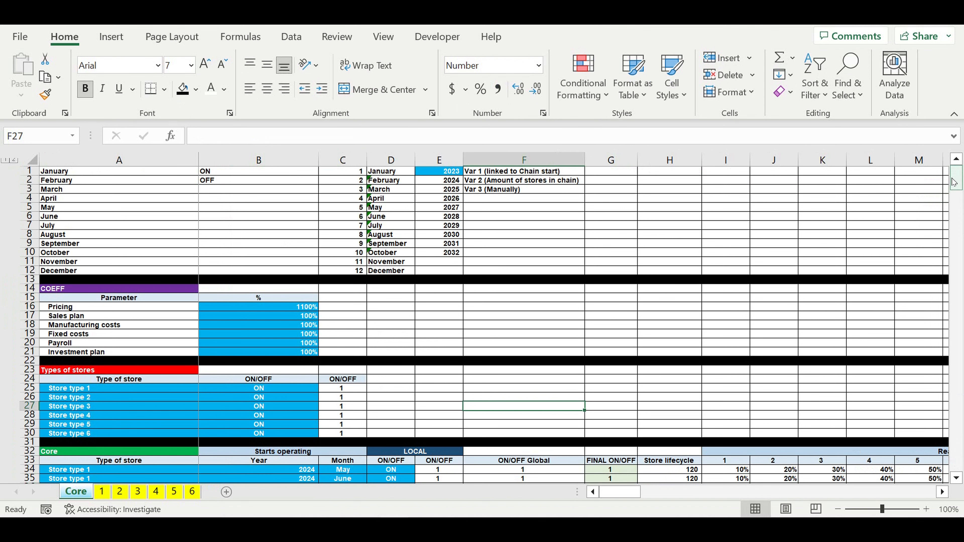
Step: Check the Equity, Loan and Total financing needed amounts in the Financing needed table with the 1100% pricing coefficient
drag(954, 182, 955, 462)
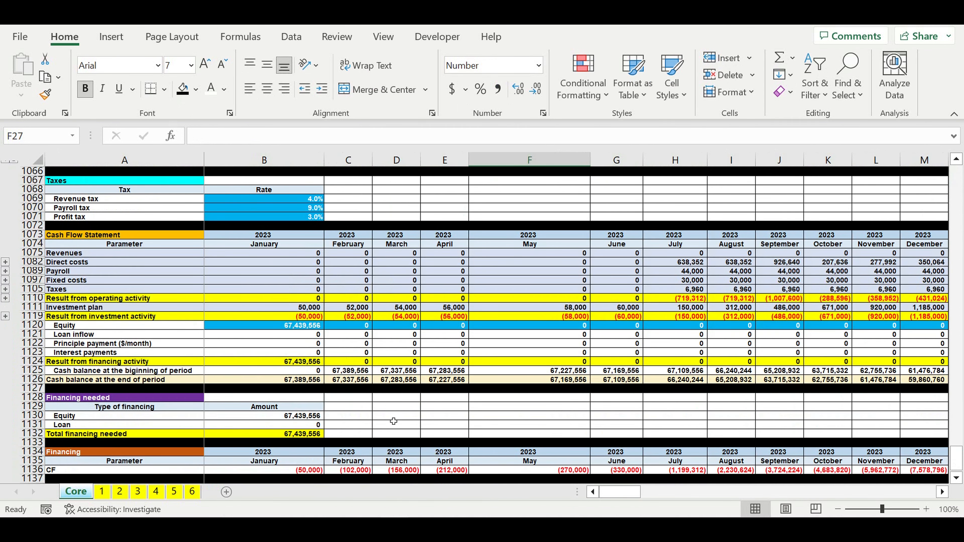
click(394, 421)
click(524, 416)
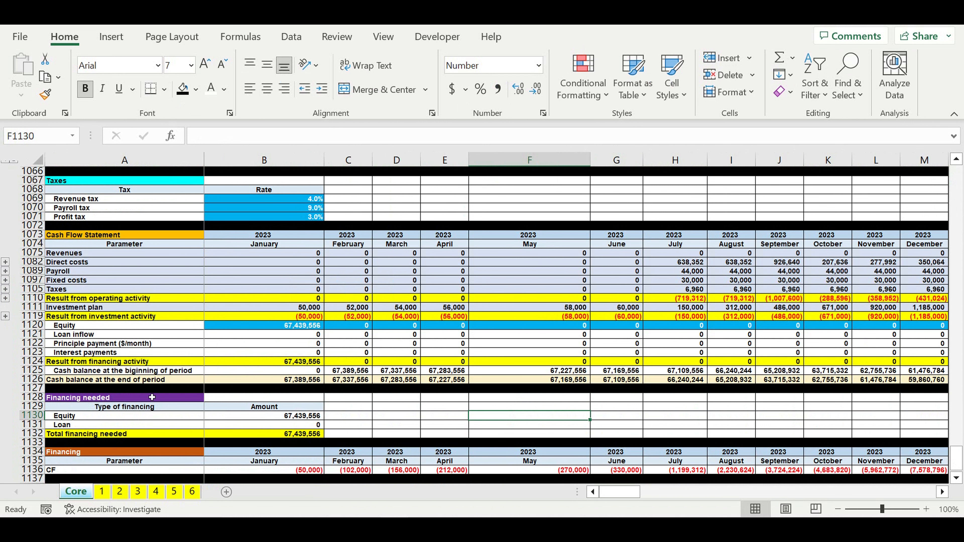
drag(152, 397, 265, 434)
click(418, 410)
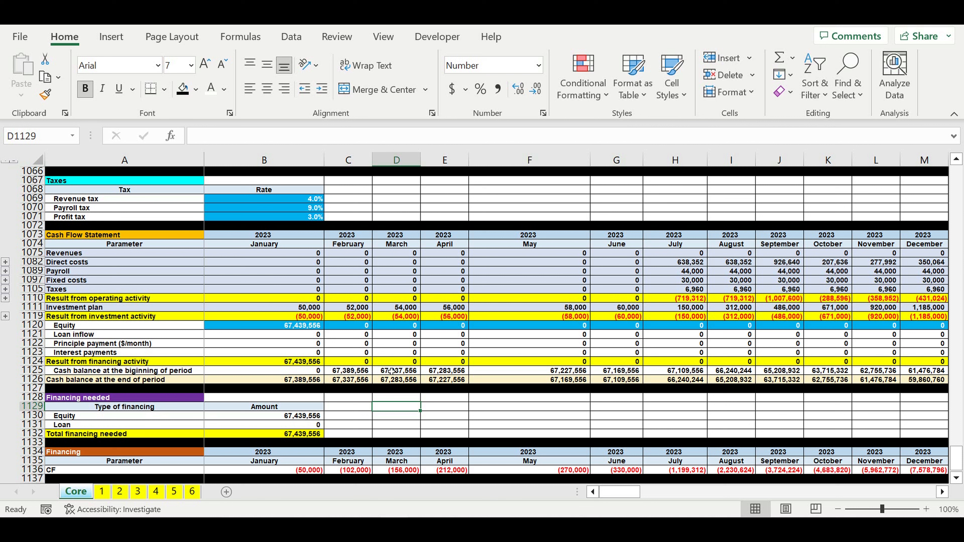
Step: Inspect the January 2023 Equity formula in B1120 of the Cash Flow Statement against the Financing needed amounts
click(312, 325)
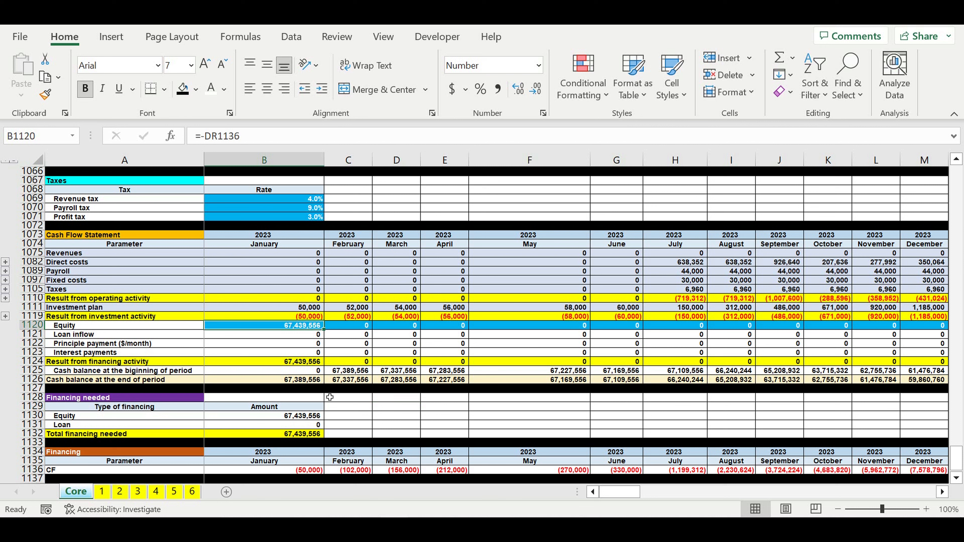
click(322, 408)
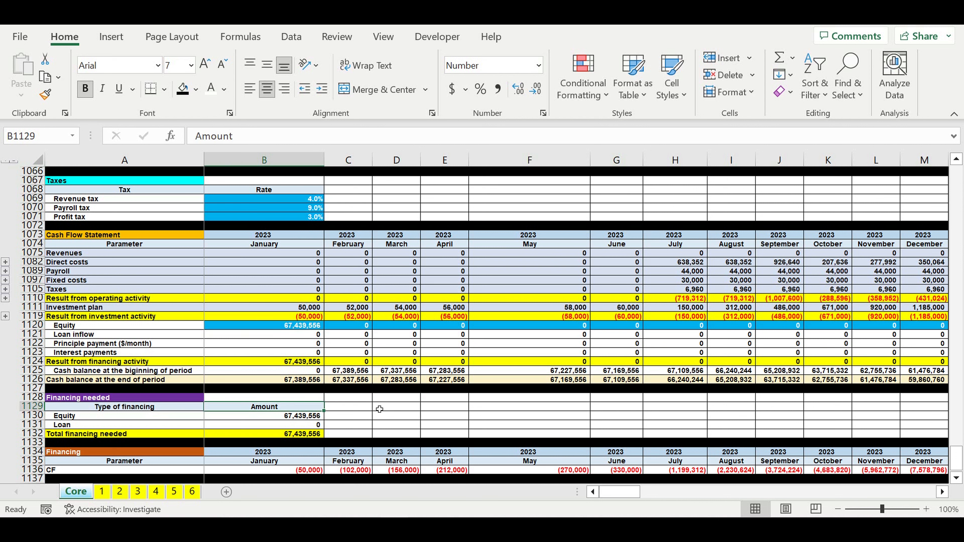
click(359, 417)
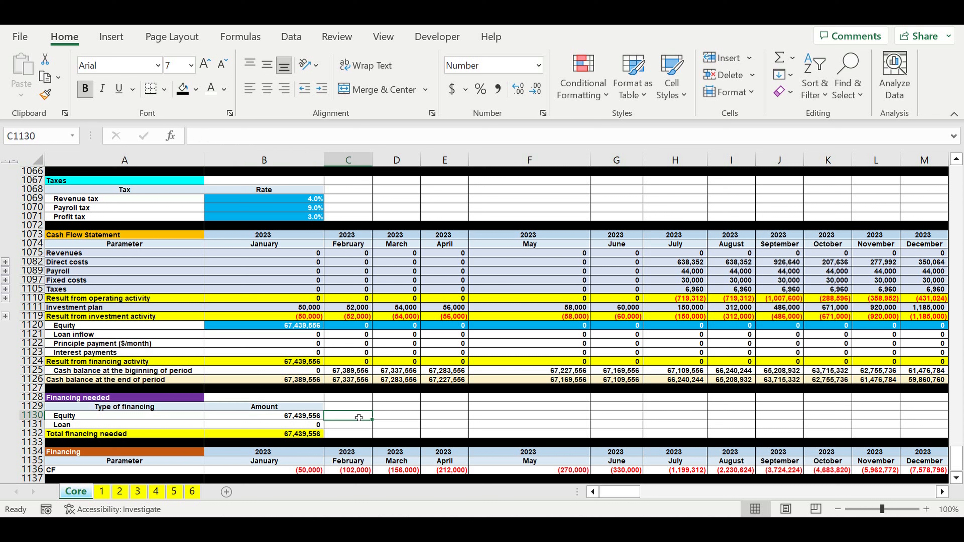